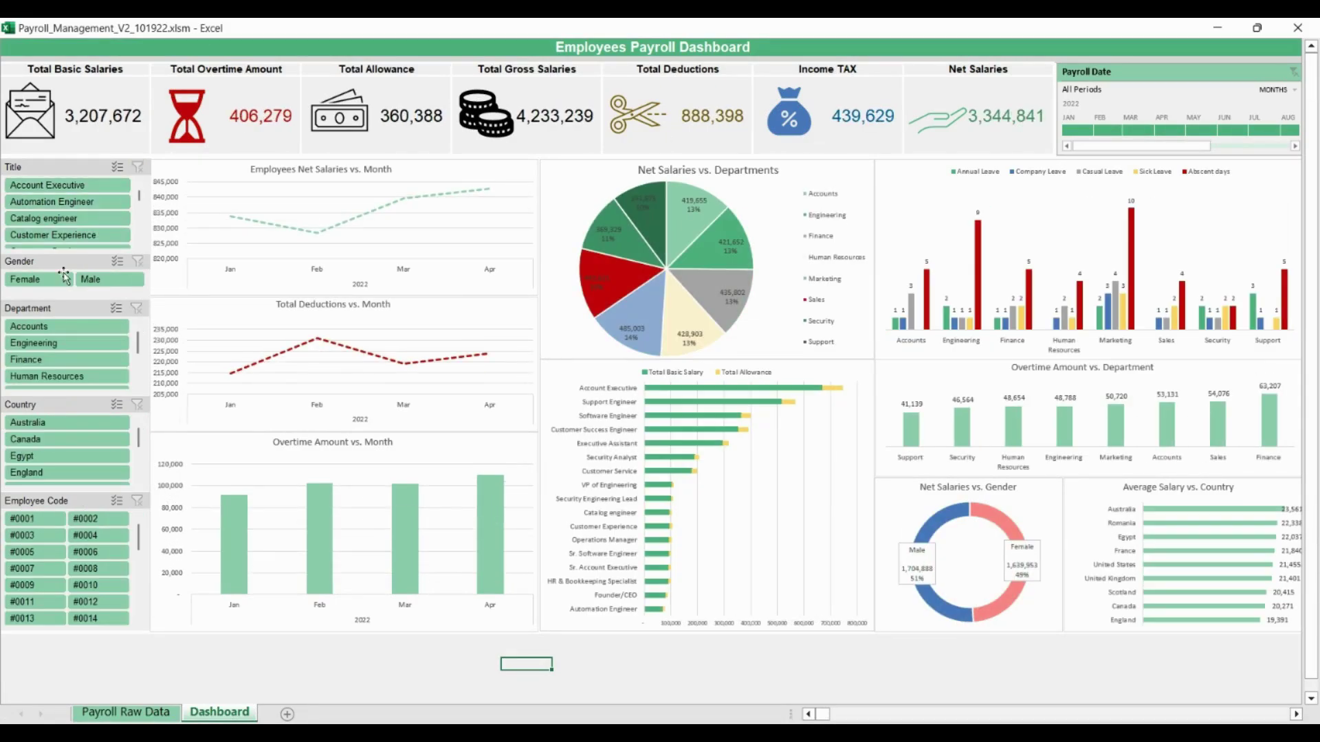
click(1137, 129)
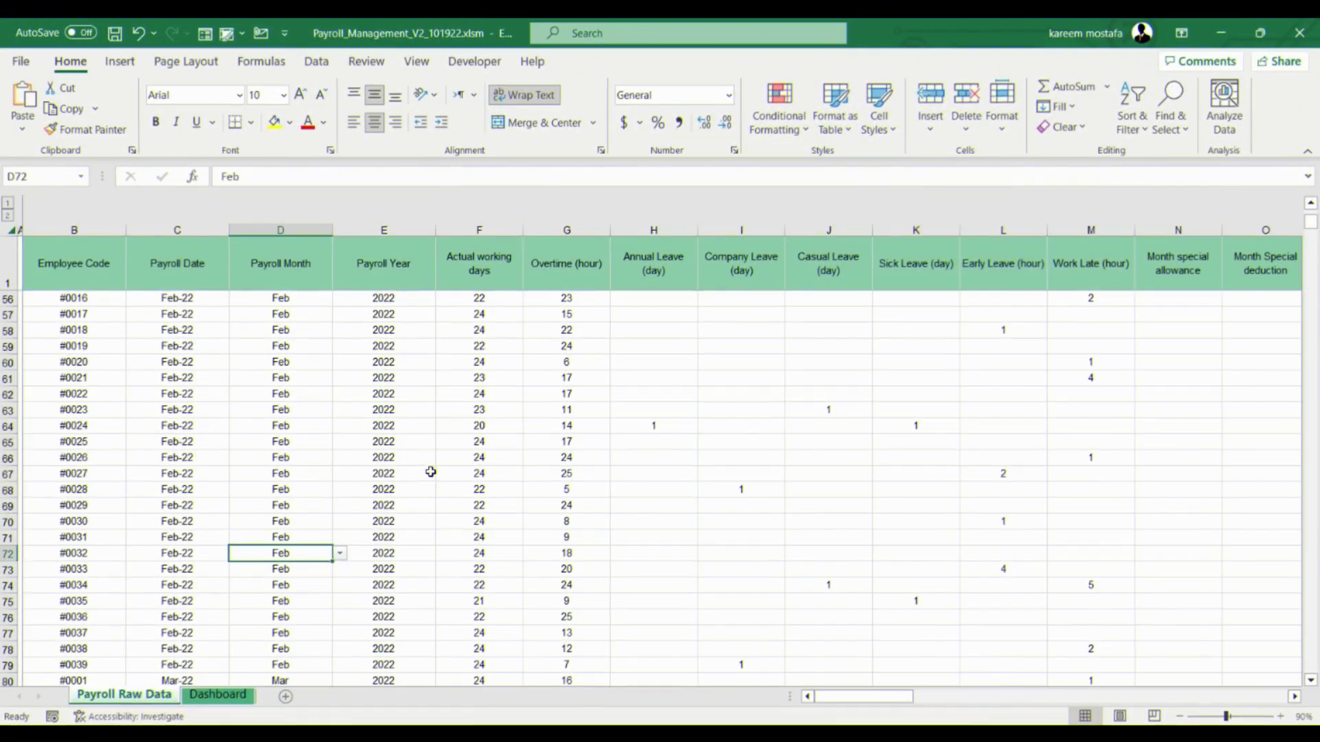
click(412, 457)
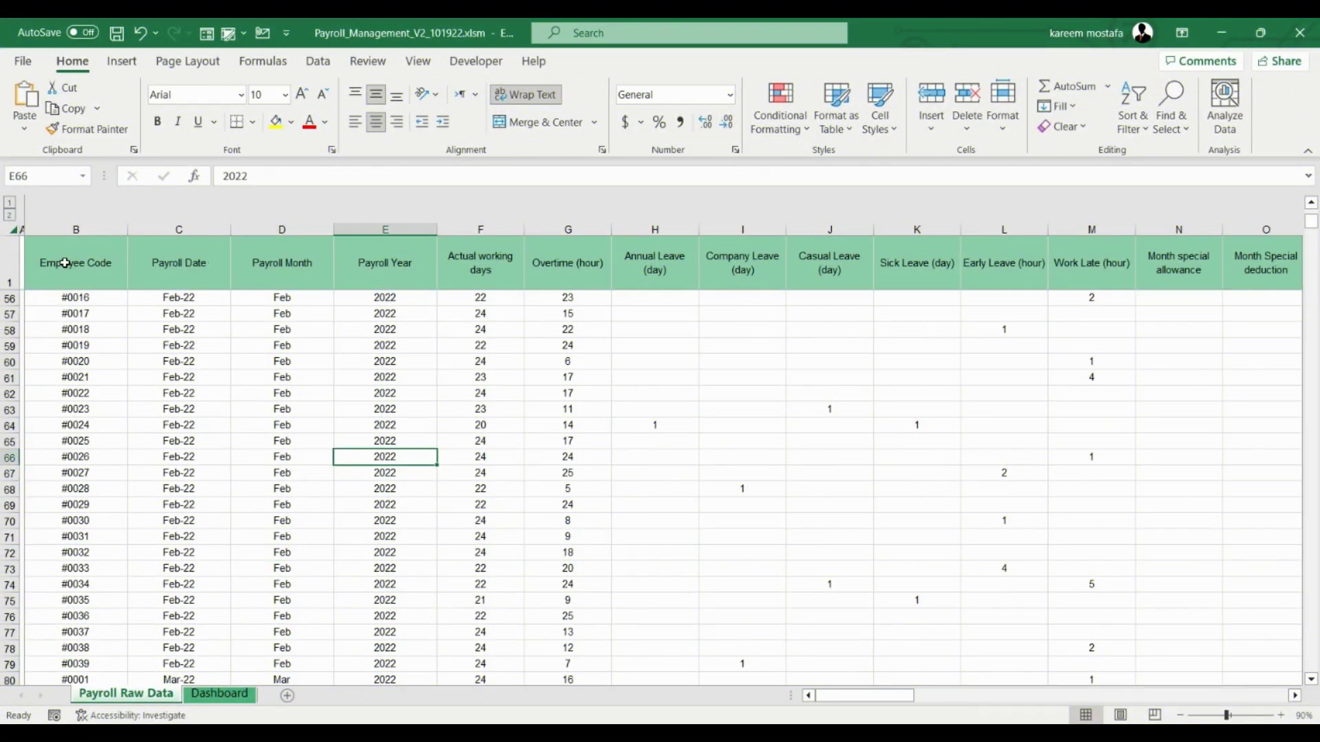
drag(68, 264, 739, 335)
click(649, 359)
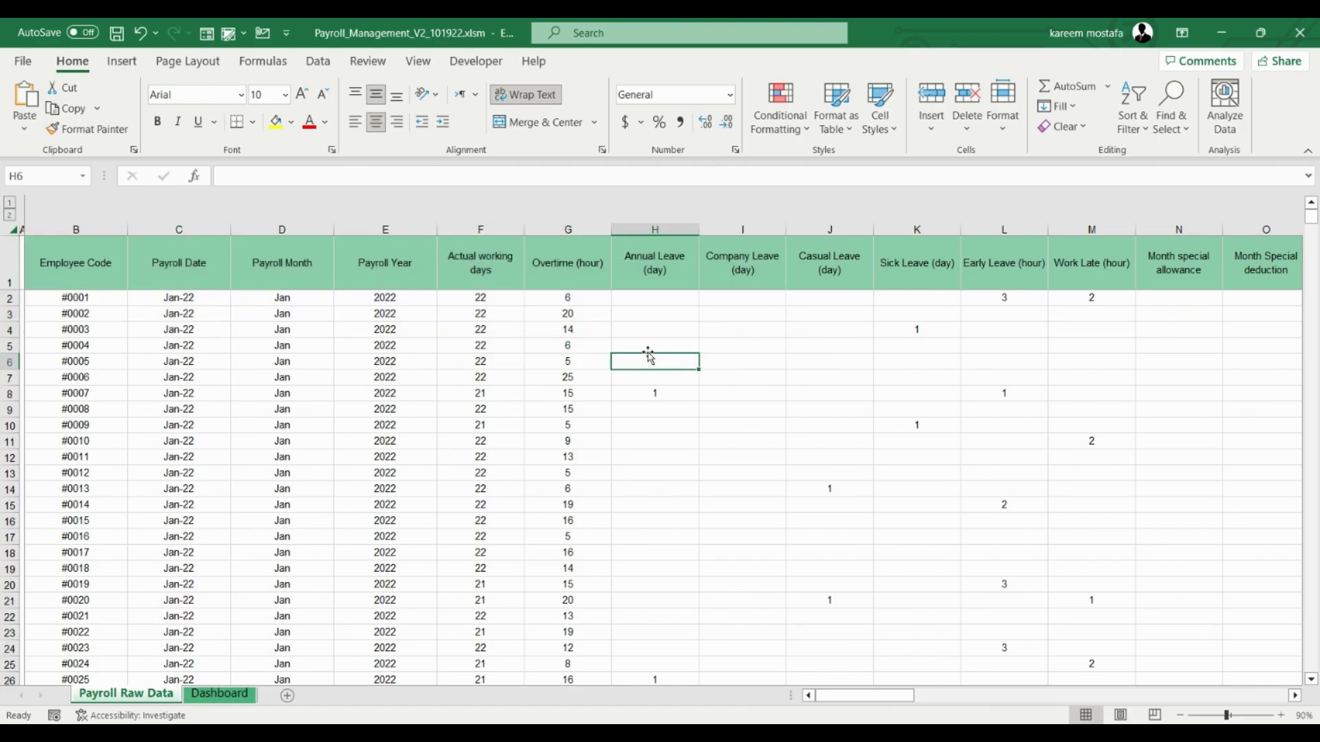
- Convert the whole payroll raw data range into a table and apply the plain light table style without shading
click(643, 305)
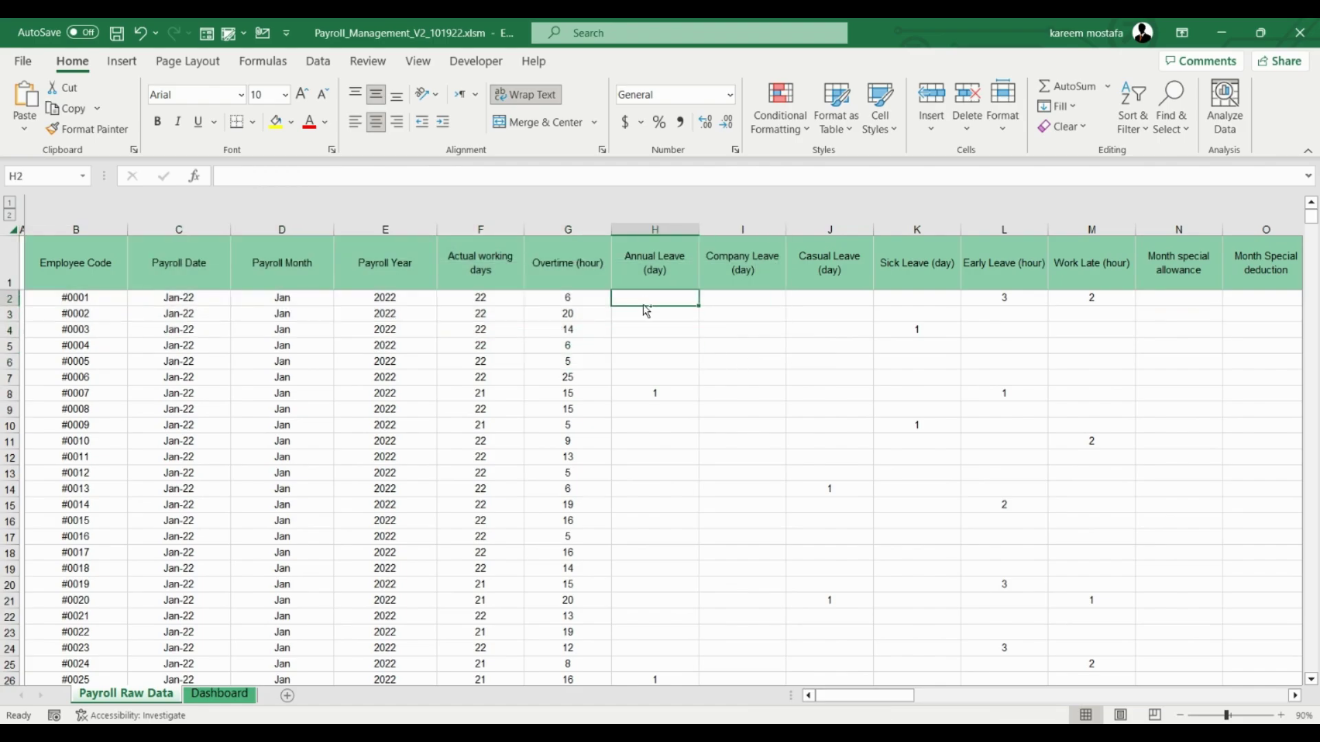
key(ctrl+a)
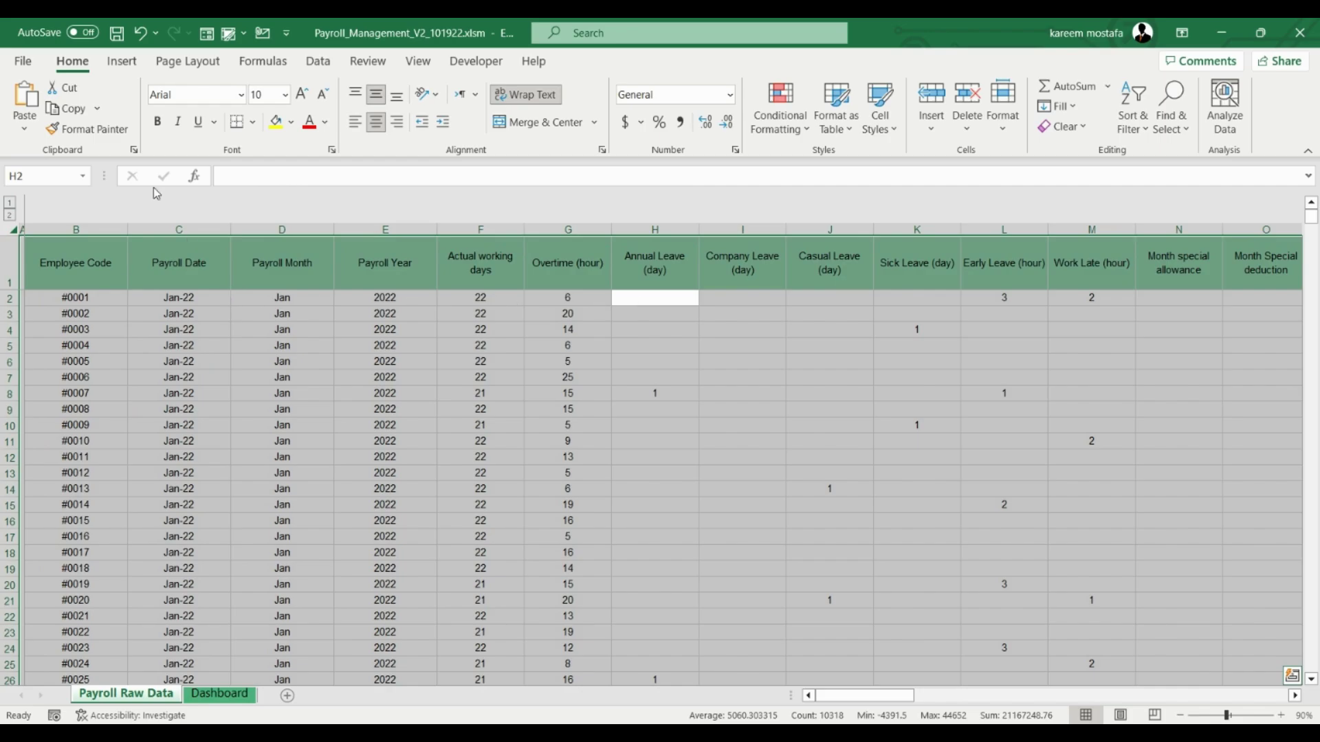
click(124, 64)
click(147, 103)
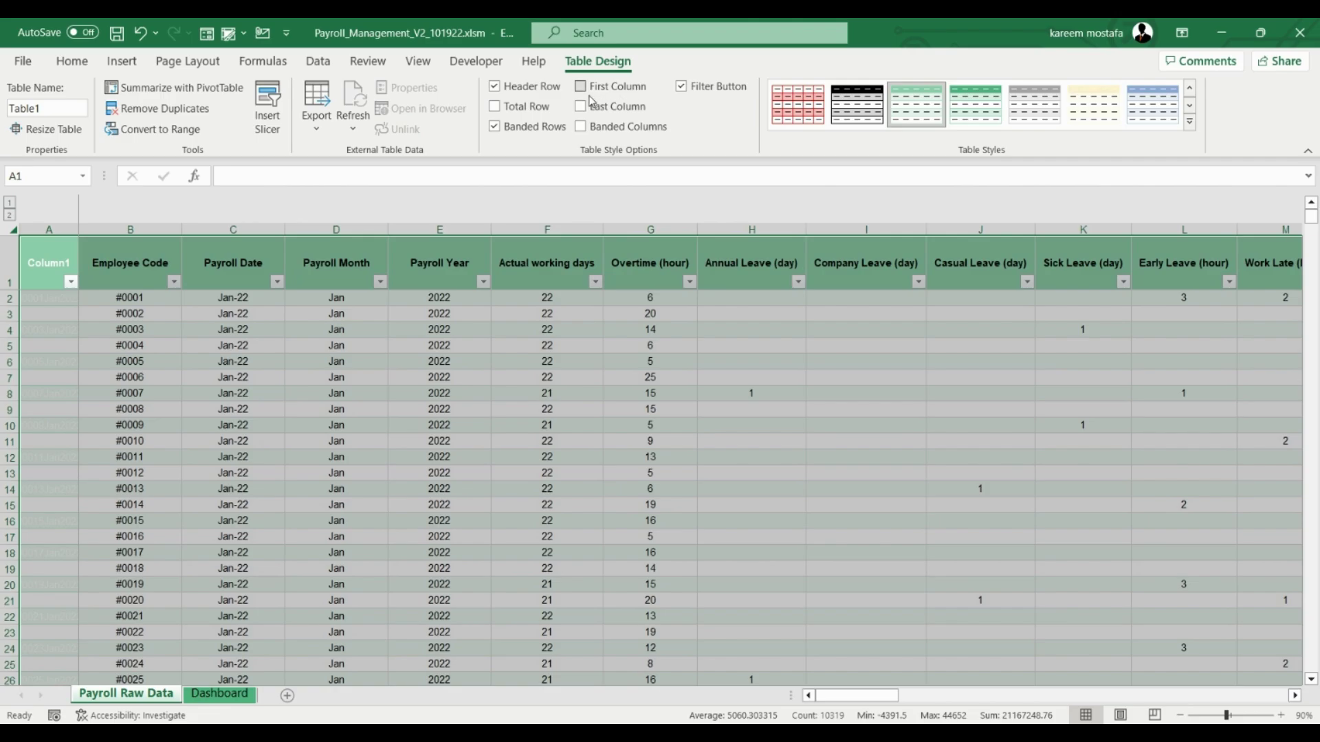
click(1189, 122)
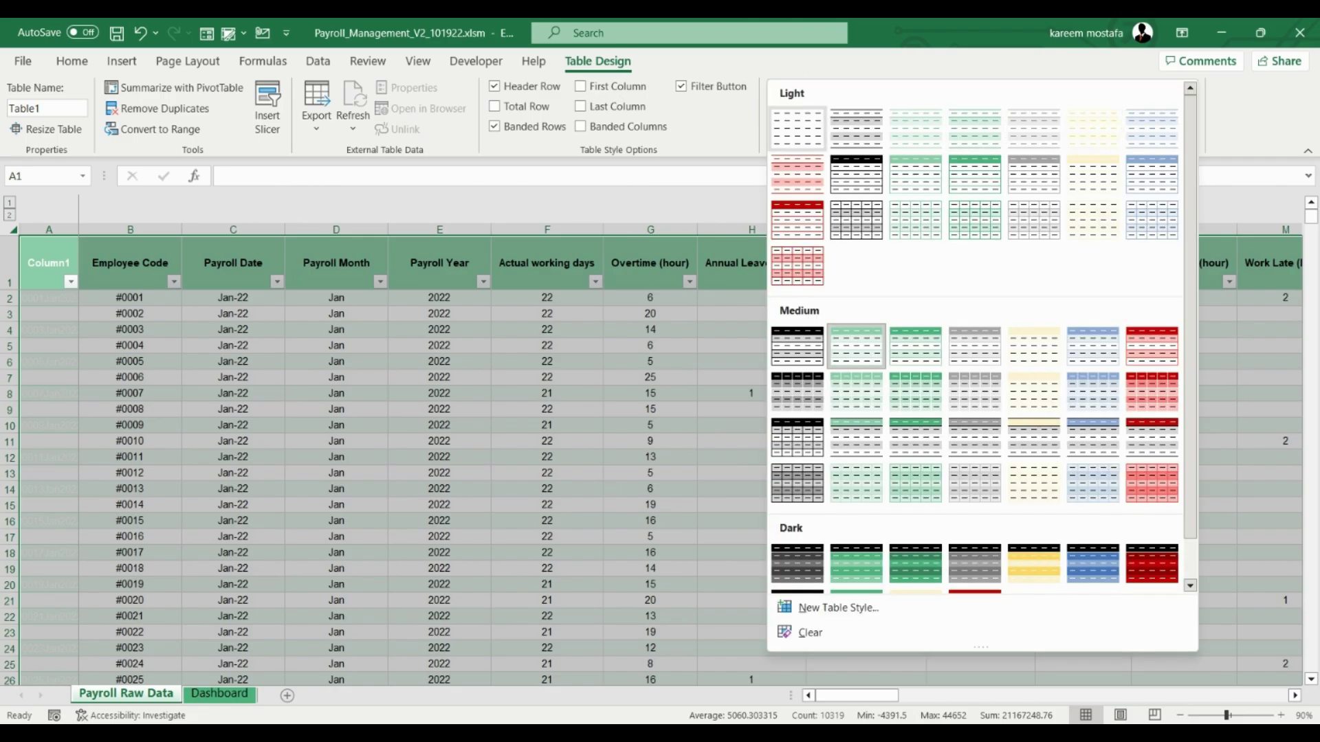
click(797, 141)
click(164, 348)
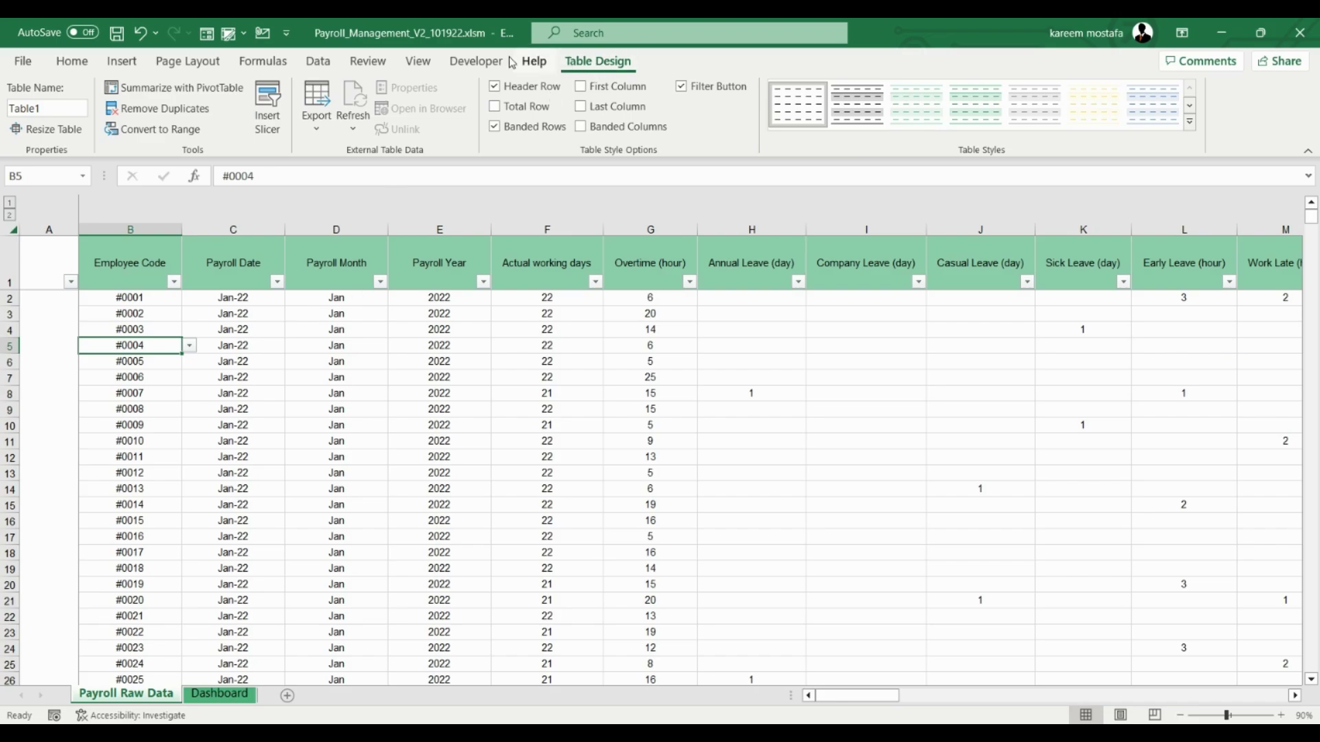
- Rename the payroll data table with a name beginning "pay"
click(24, 109)
text(pay)
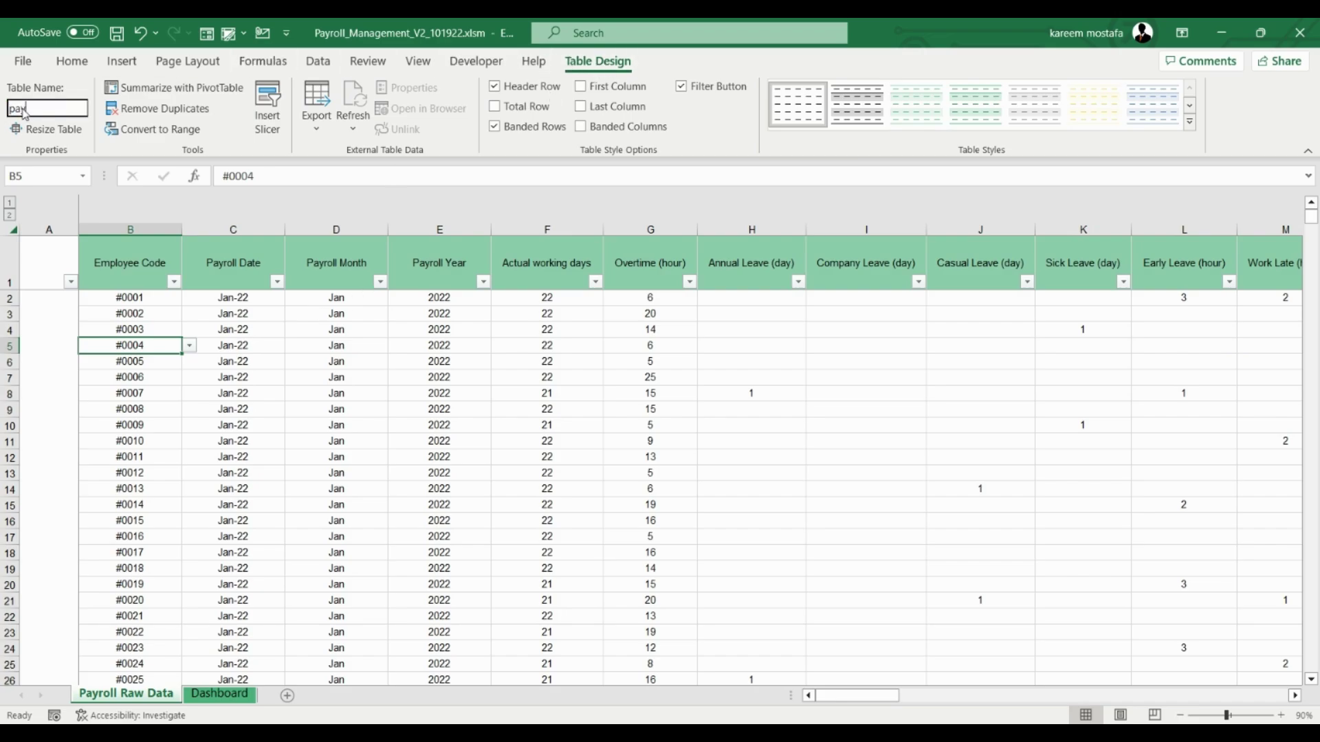
click(247, 409)
drag(856, 696, 859, 708)
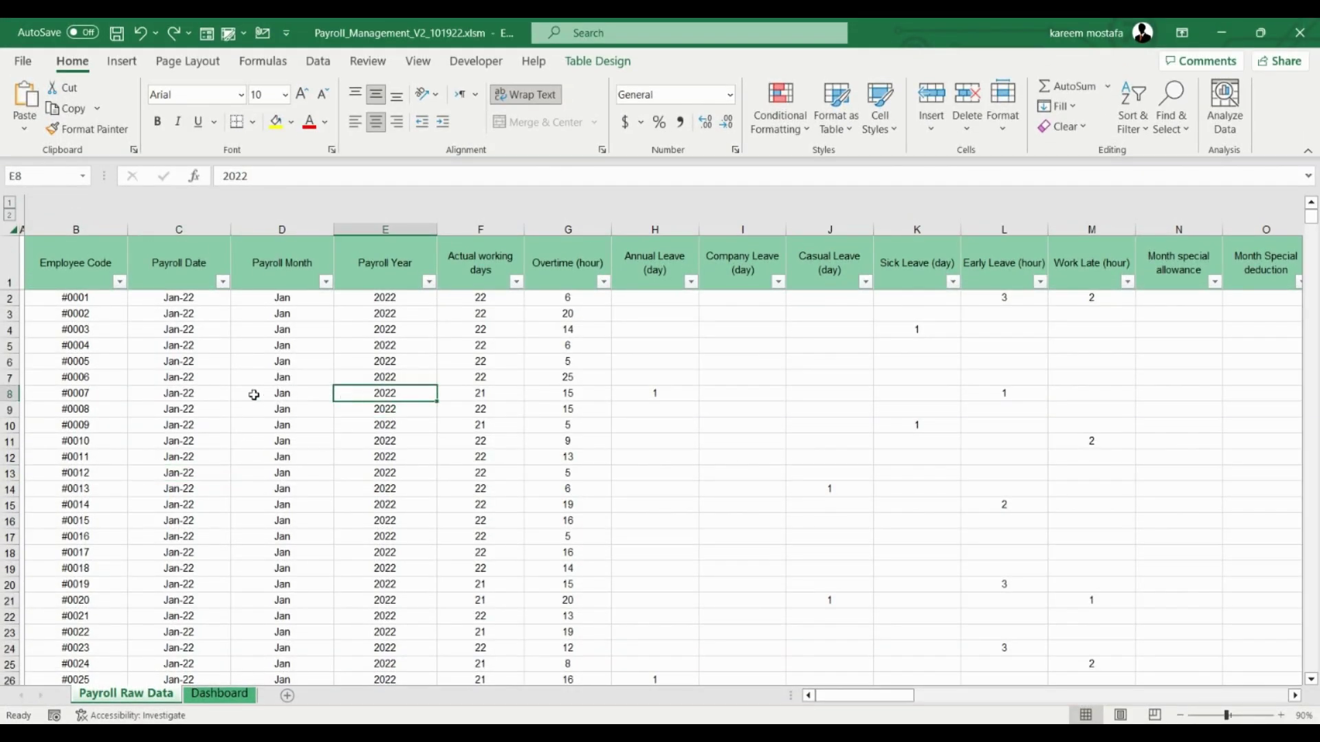
- Review the manually entered payroll columns and records down to the April 2022 rows, including the Payroll Month choices
drag(74, 229, 1120, 231)
mouse_move(869, 696)
mouse_down()
mouse_move(1078, 722)
mouse_move(865, 715)
mouse_up()
click(135, 436)
scroll(168, 454, down, 18)
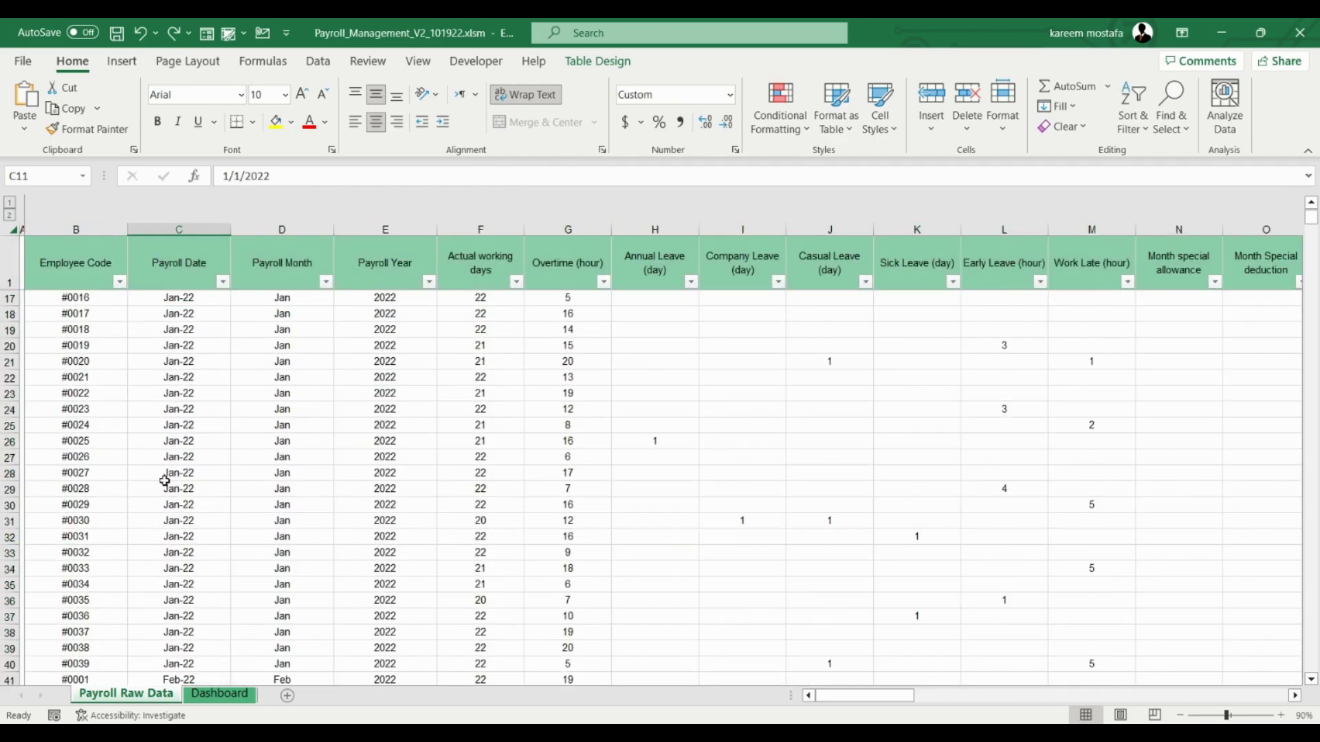
scroll(170, 484, down, 20)
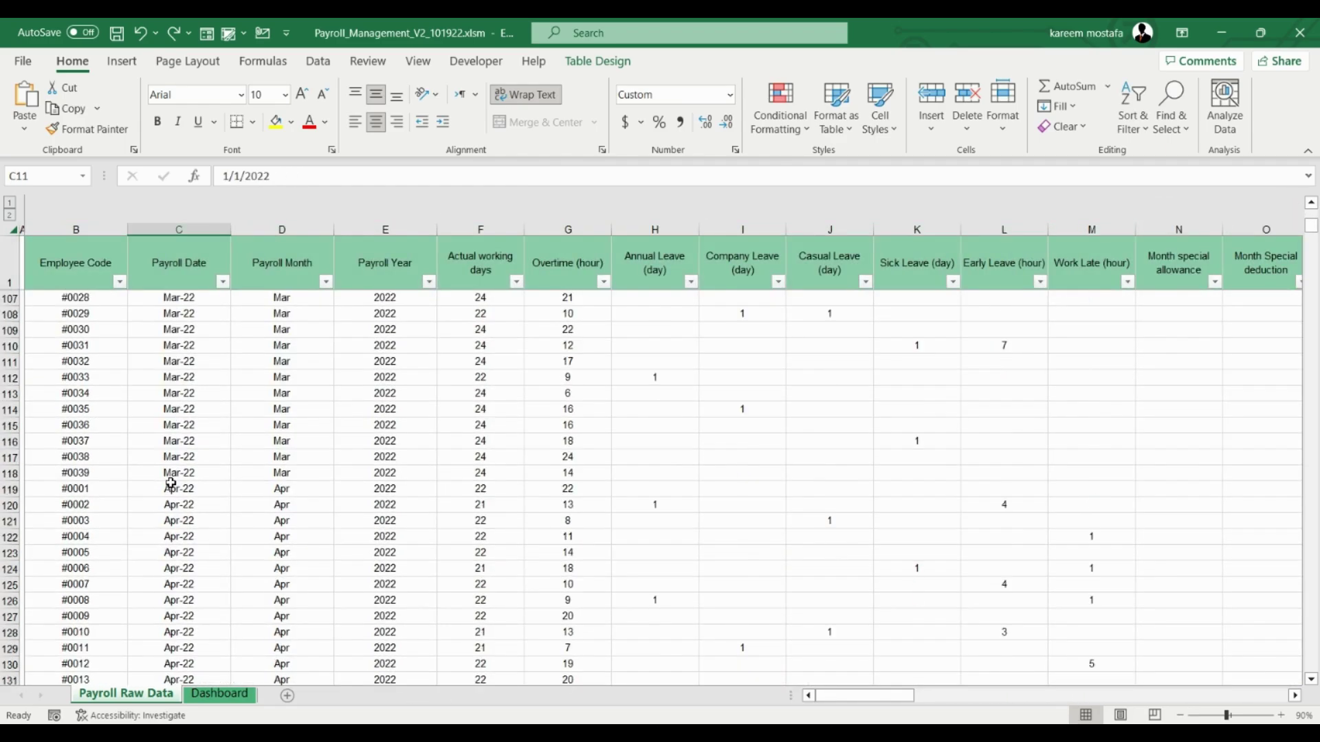
click(304, 509)
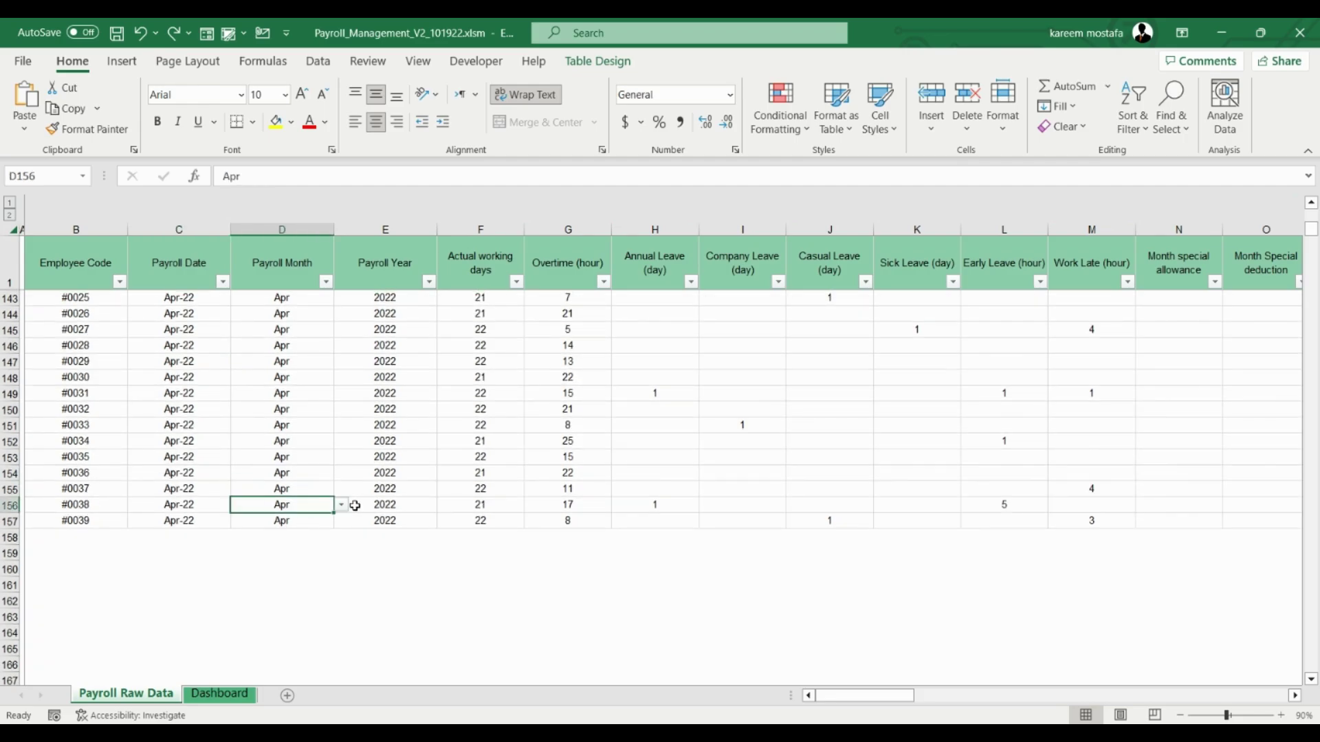
click(342, 504)
click(405, 499)
- Examine the calculated employee, salary, allowance and deduction columns, including the formulas behind Gross Salary and Net Salary in row 155
drag(383, 504, 701, 506)
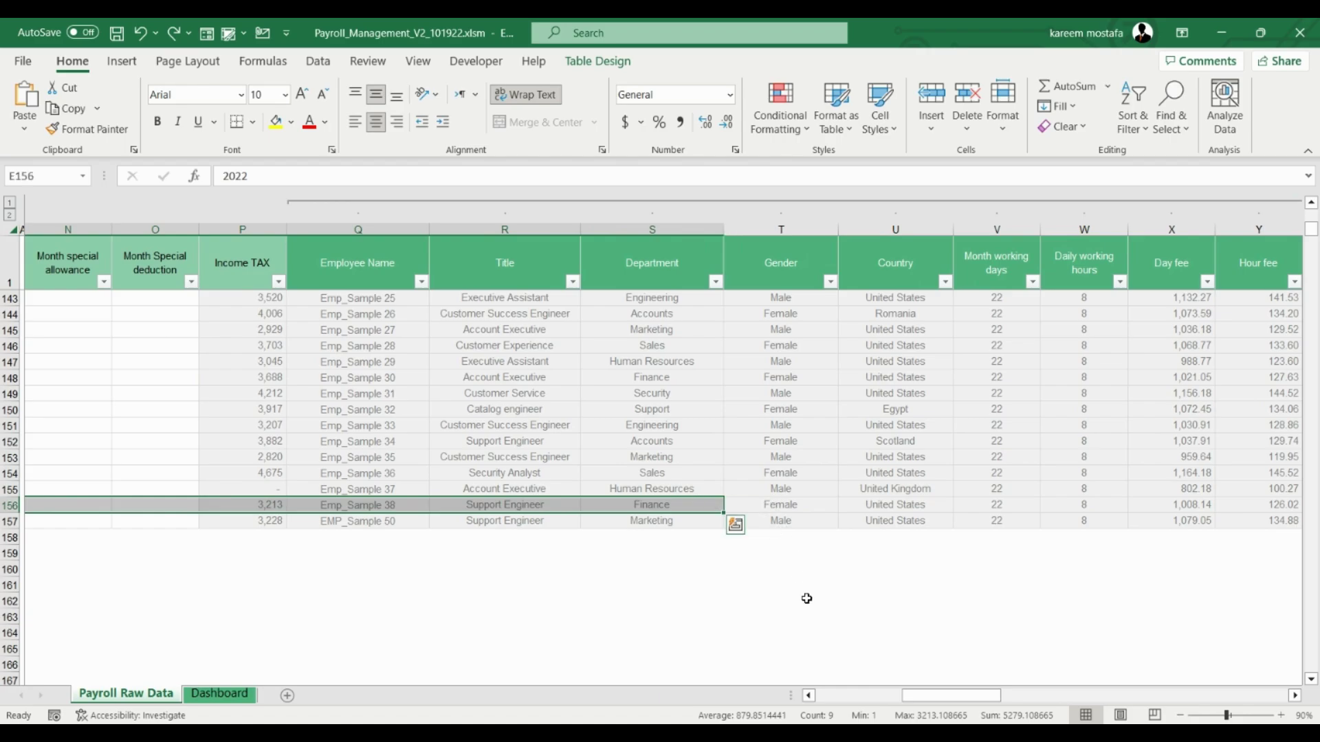
drag(938, 698, 986, 699)
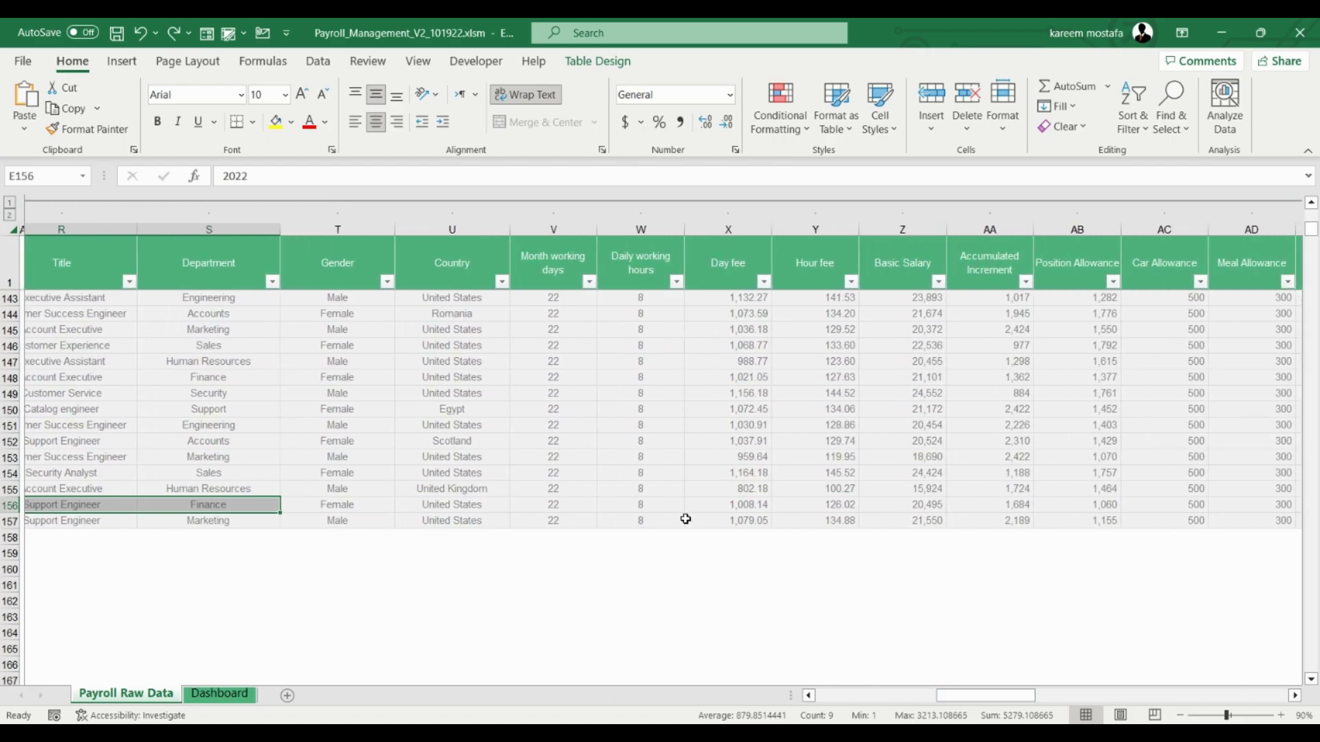
click(670, 490)
click(757, 489)
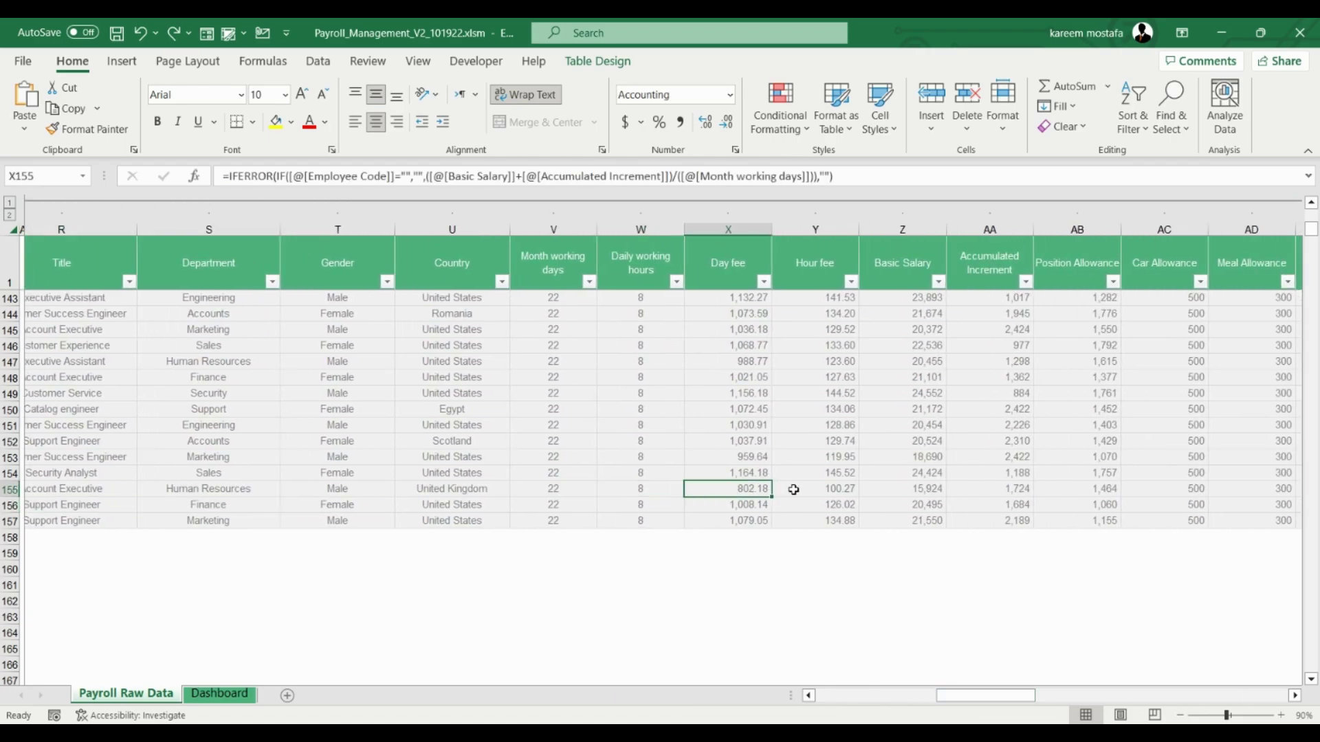
click(794, 489)
drag(893, 490, 1140, 493)
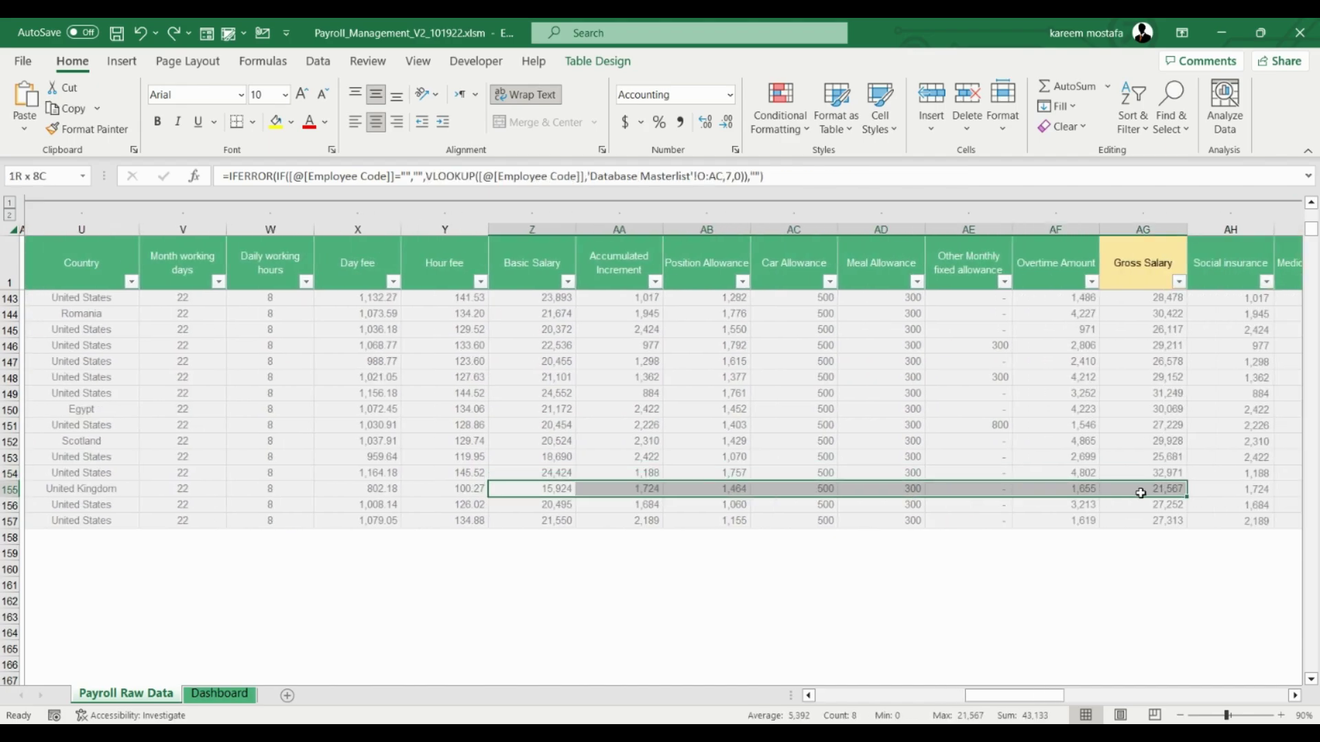
double_click(1141, 493)
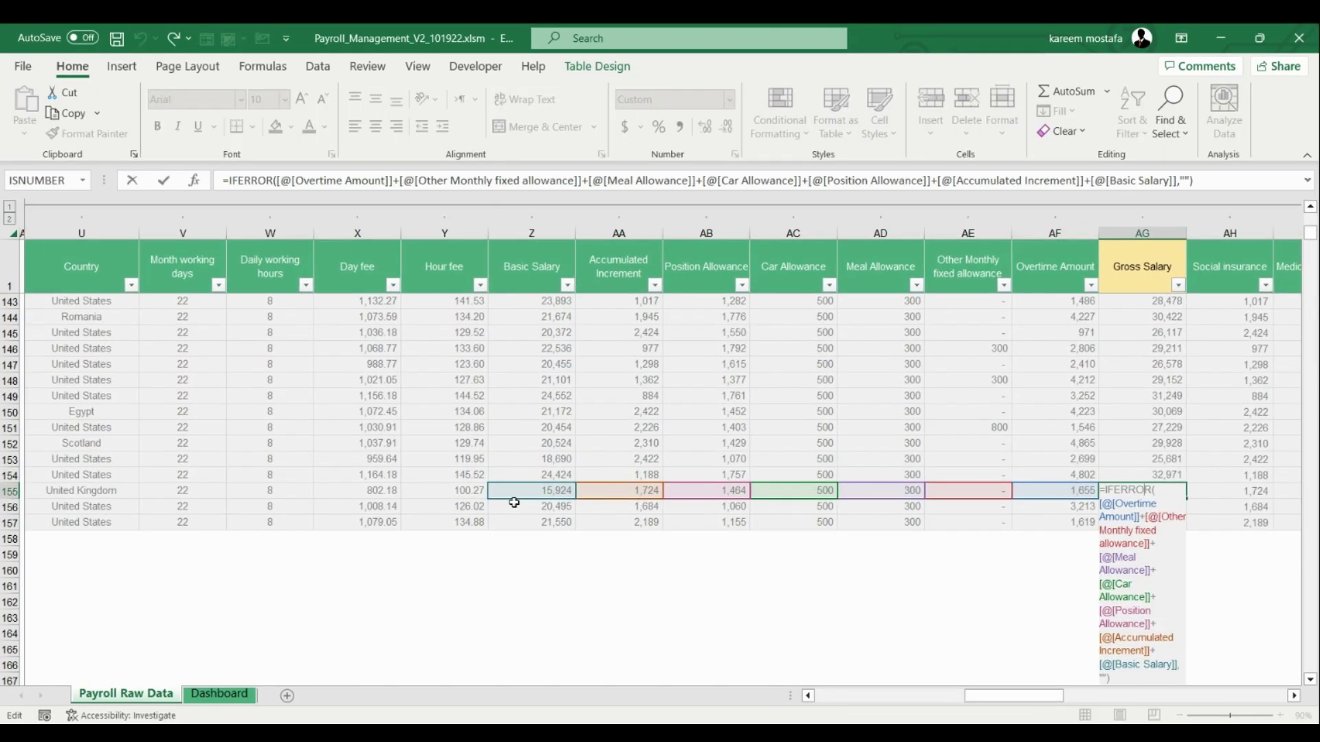
key(Escape)
drag(1052, 696, 1115, 697)
drag(688, 490, 1093, 491)
double_click(1144, 489)
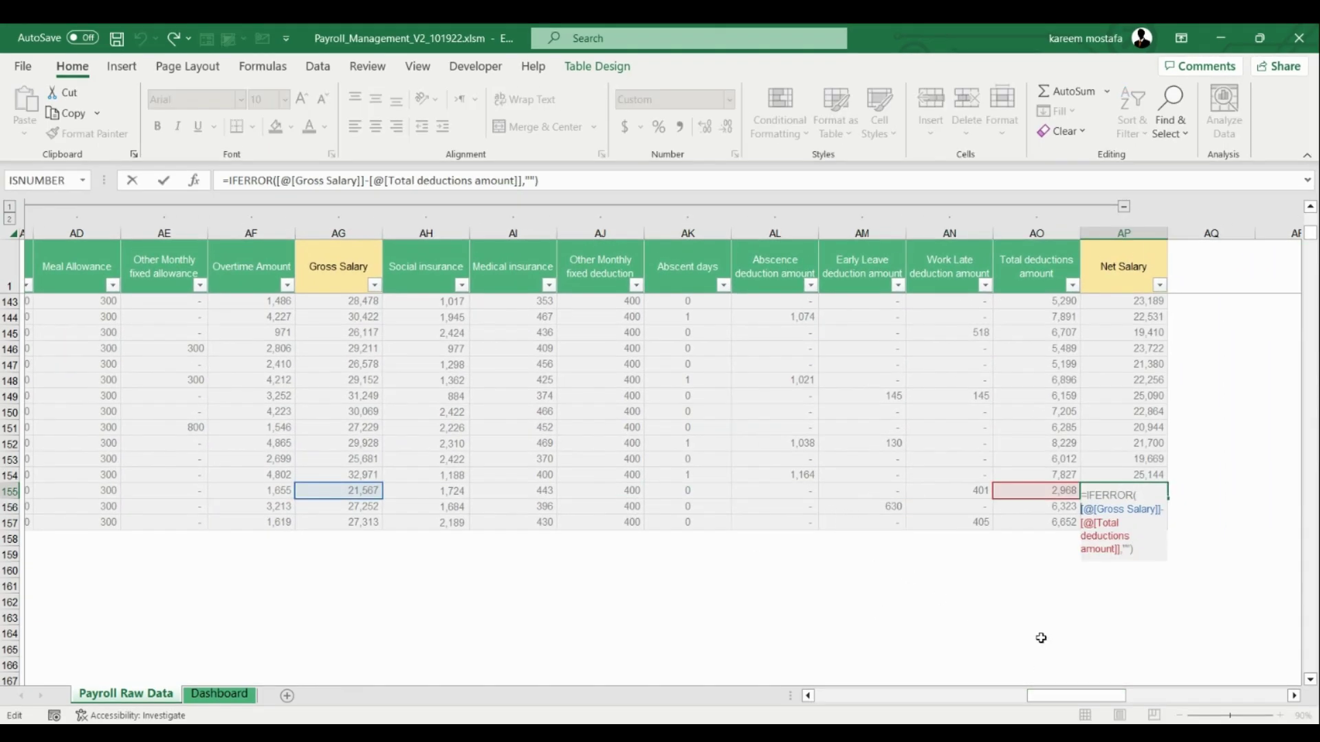
key(Escape)
drag(1071, 697, 863, 695)
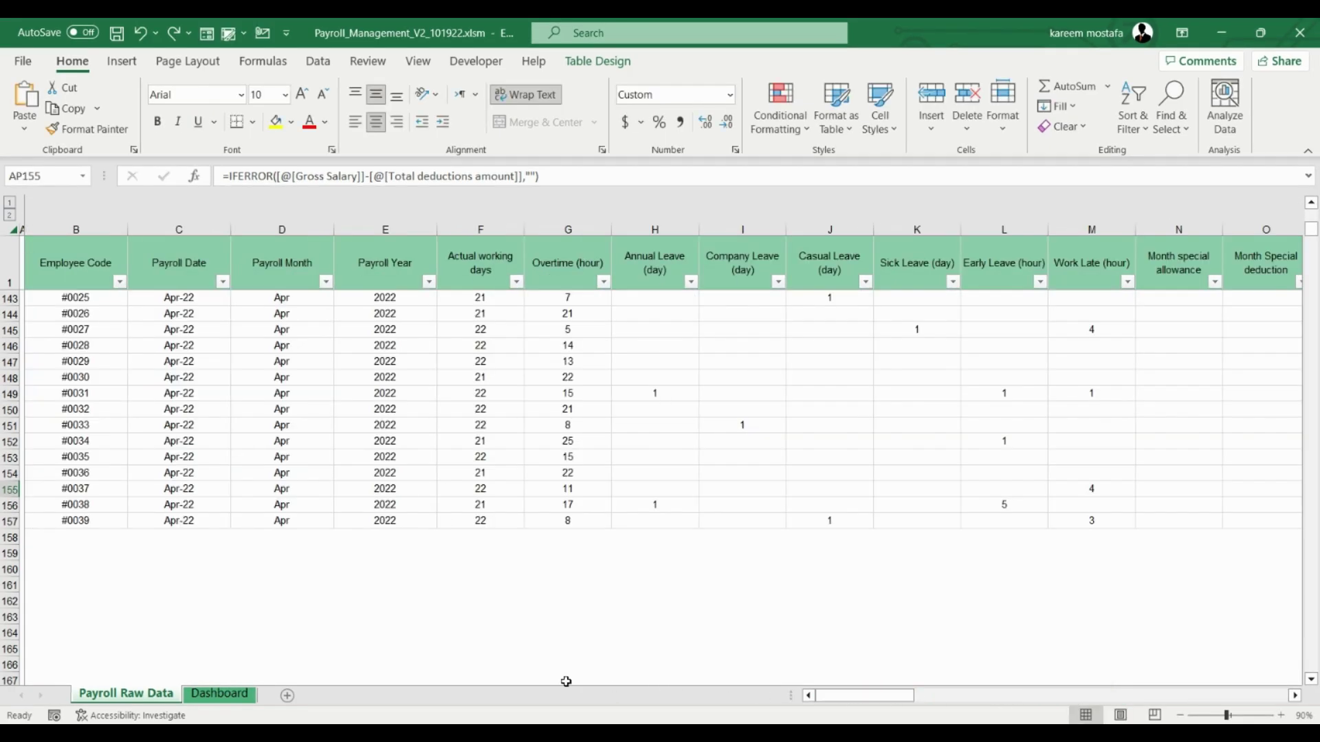
- Add a record in row 158 below the table by choosing an employee code and Apr as the payroll month
drag(106, 377, 100, 520)
click(103, 536)
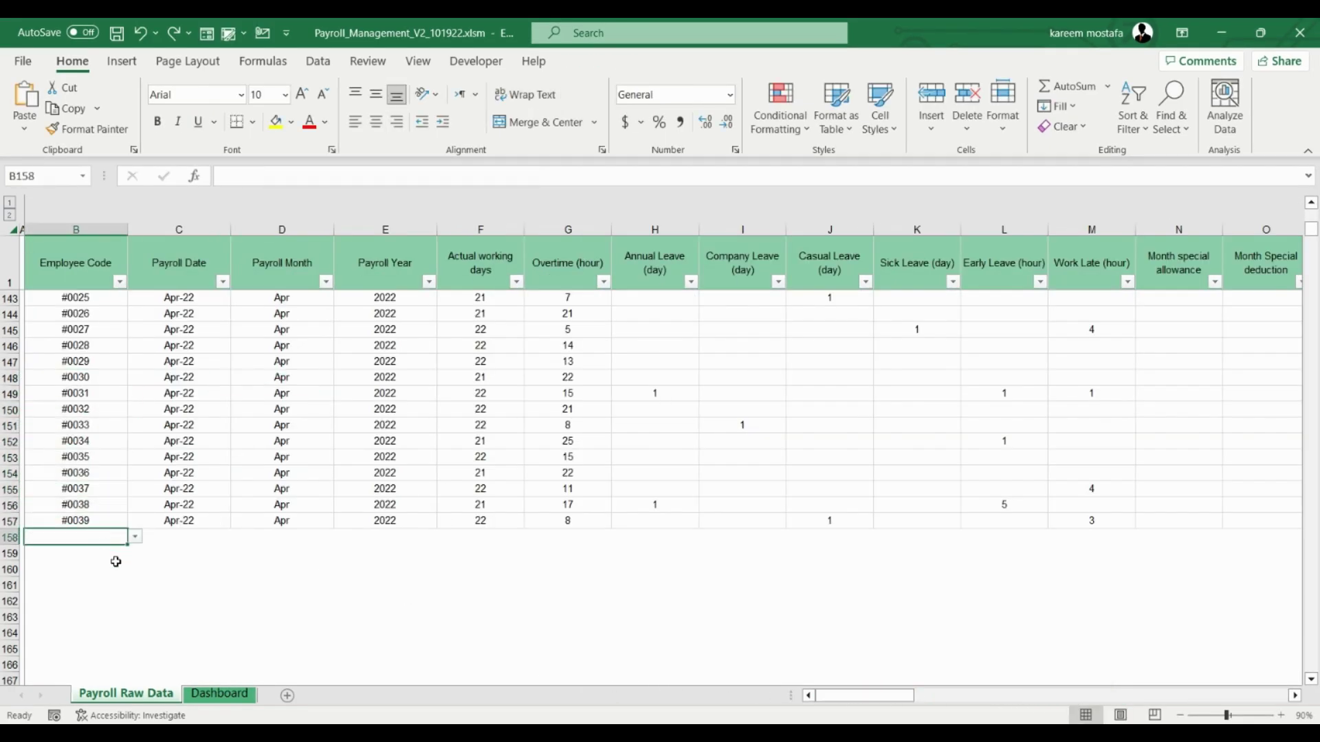
click(132, 534)
click(78, 591)
click(277, 534)
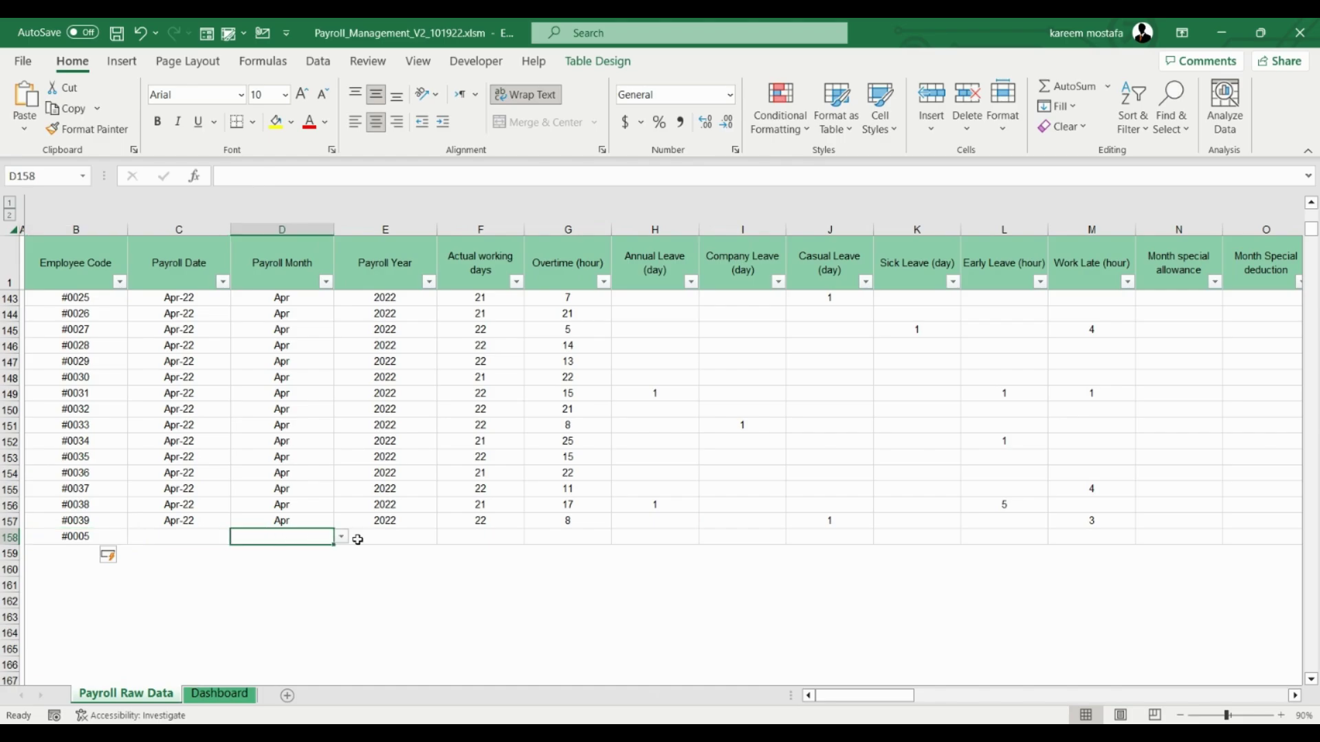
click(342, 537)
click(282, 581)
click(389, 537)
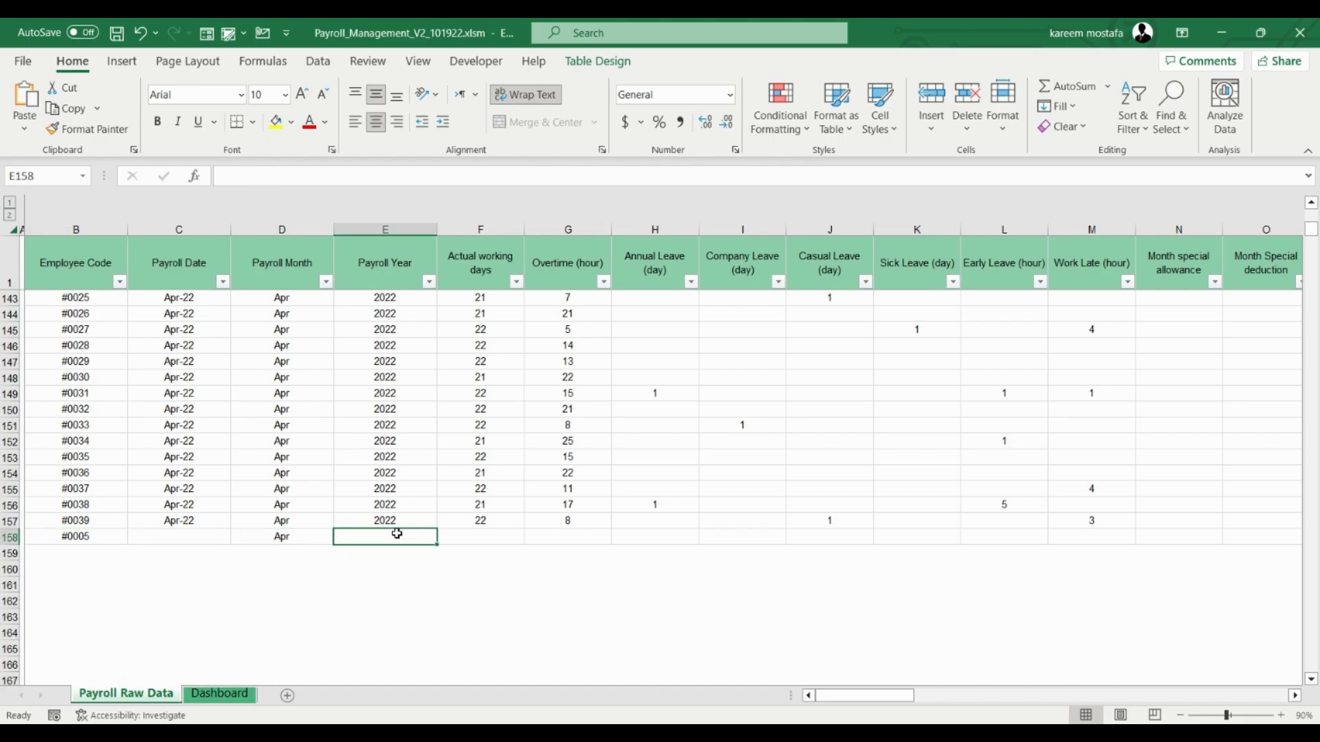
click(494, 521)
drag(855, 695, 931, 696)
drag(395, 537, 973, 537)
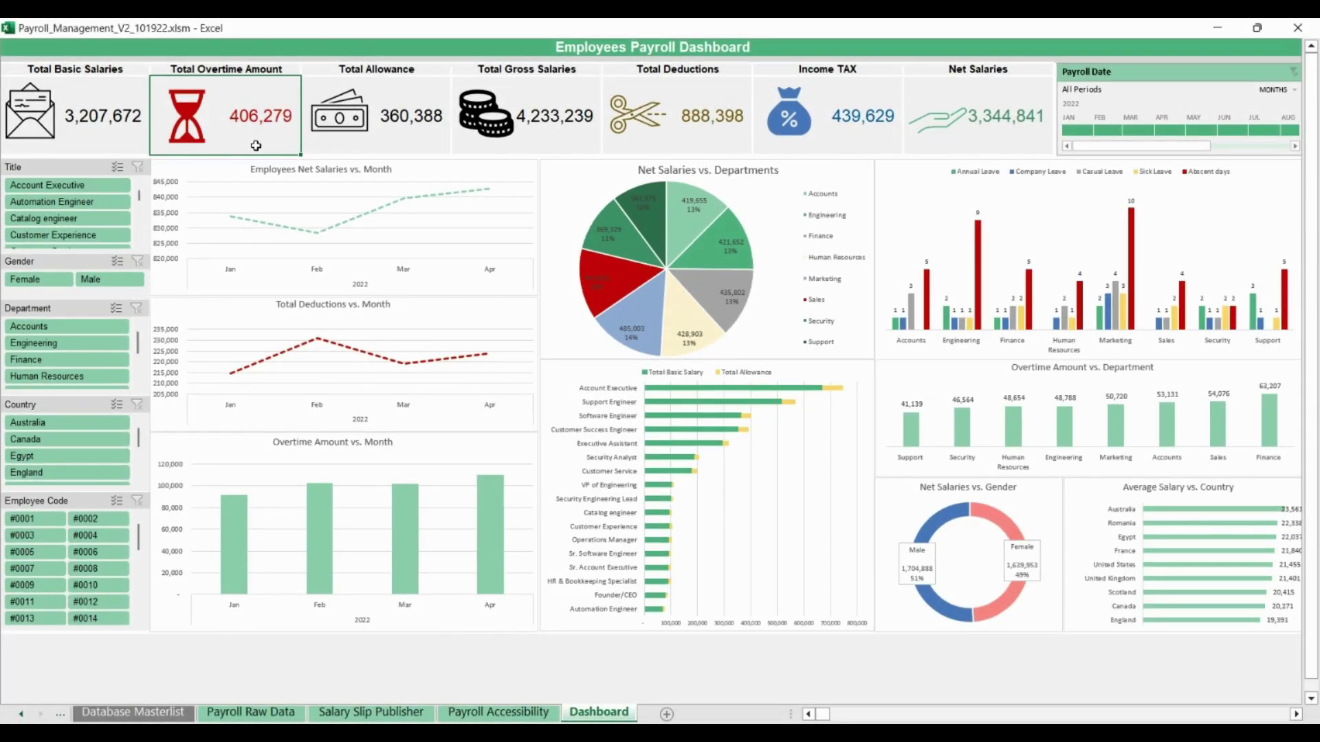
- Examine the finished dashboard's monthly deductions and overtime charts, the departmental overtime chart and the Income TAX figure
click(392, 312)
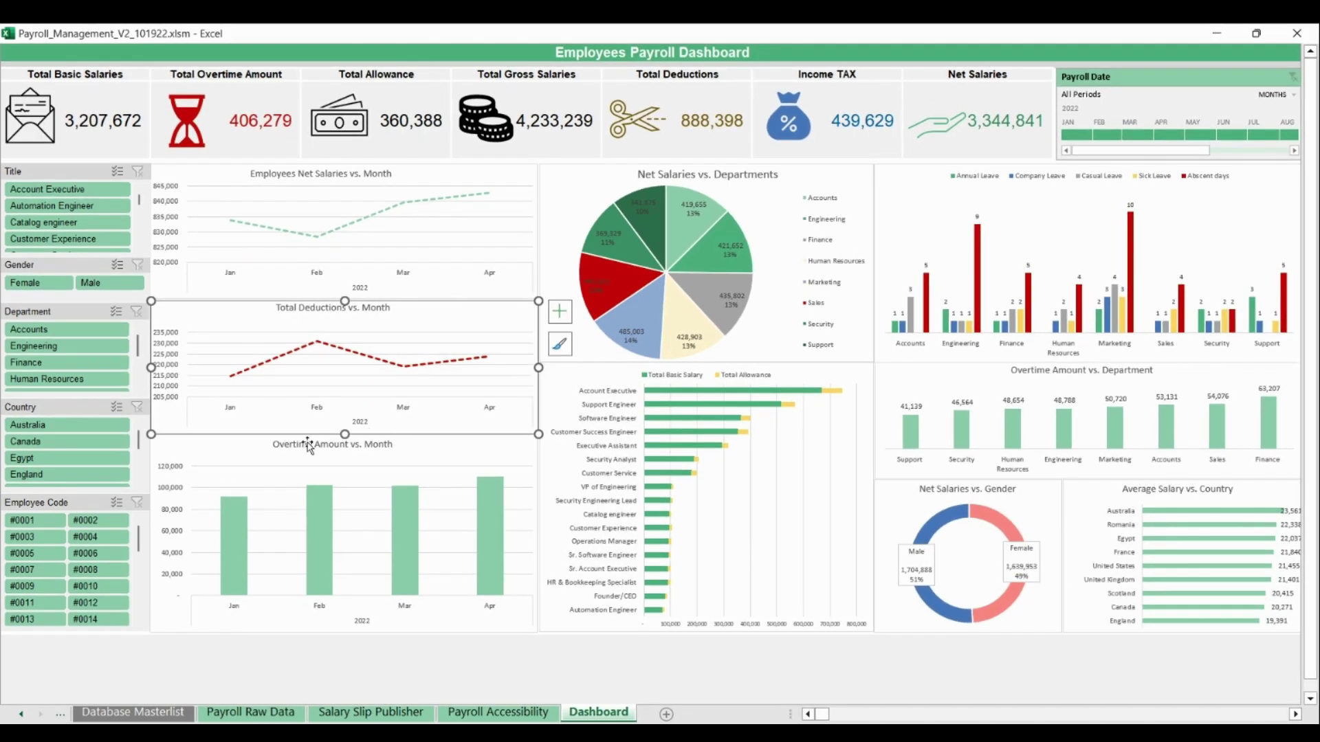
click(257, 449)
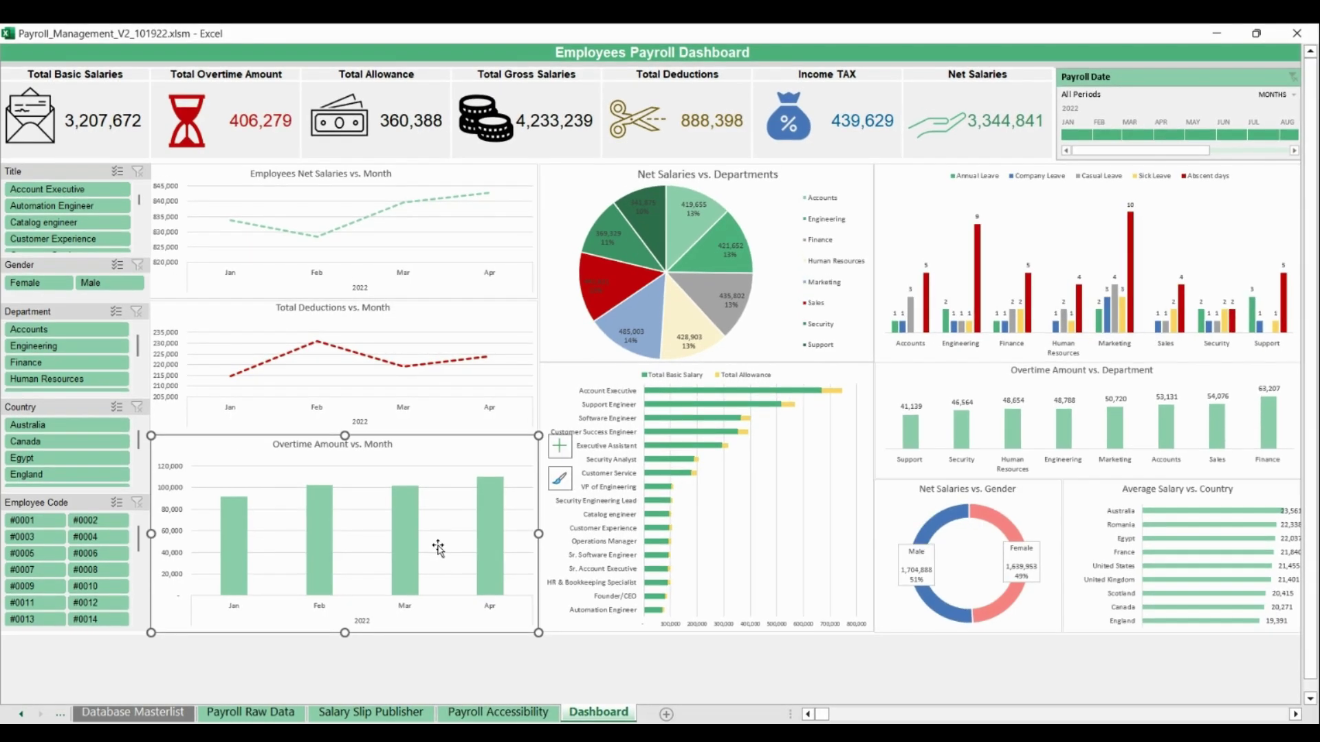
click(935, 375)
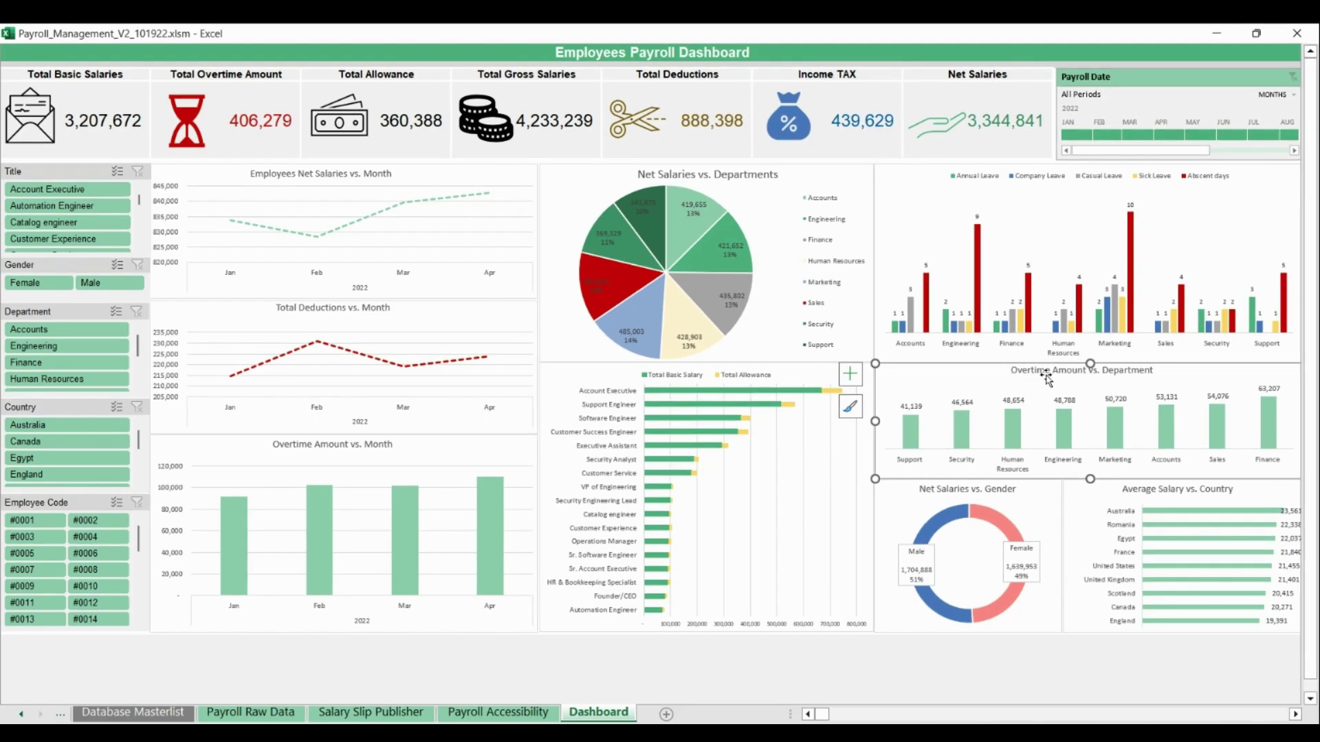
click(850, 112)
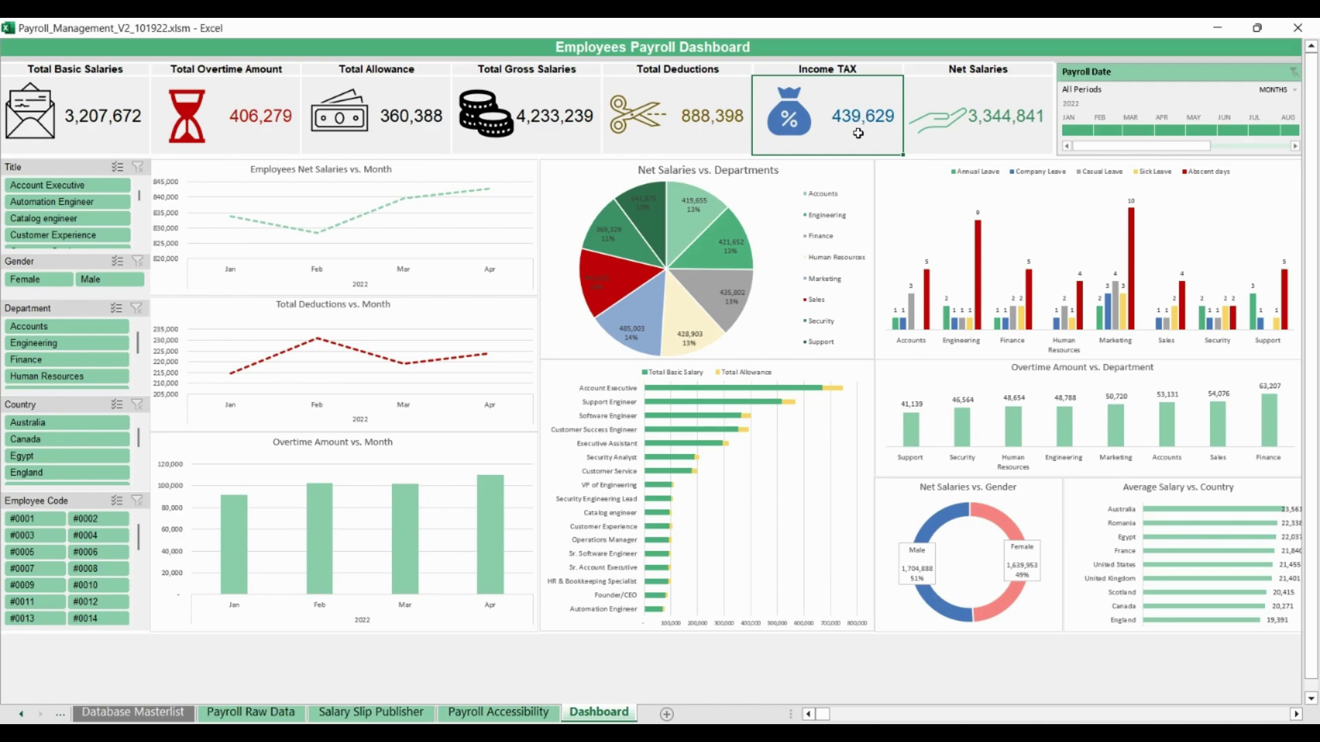
click(853, 171)
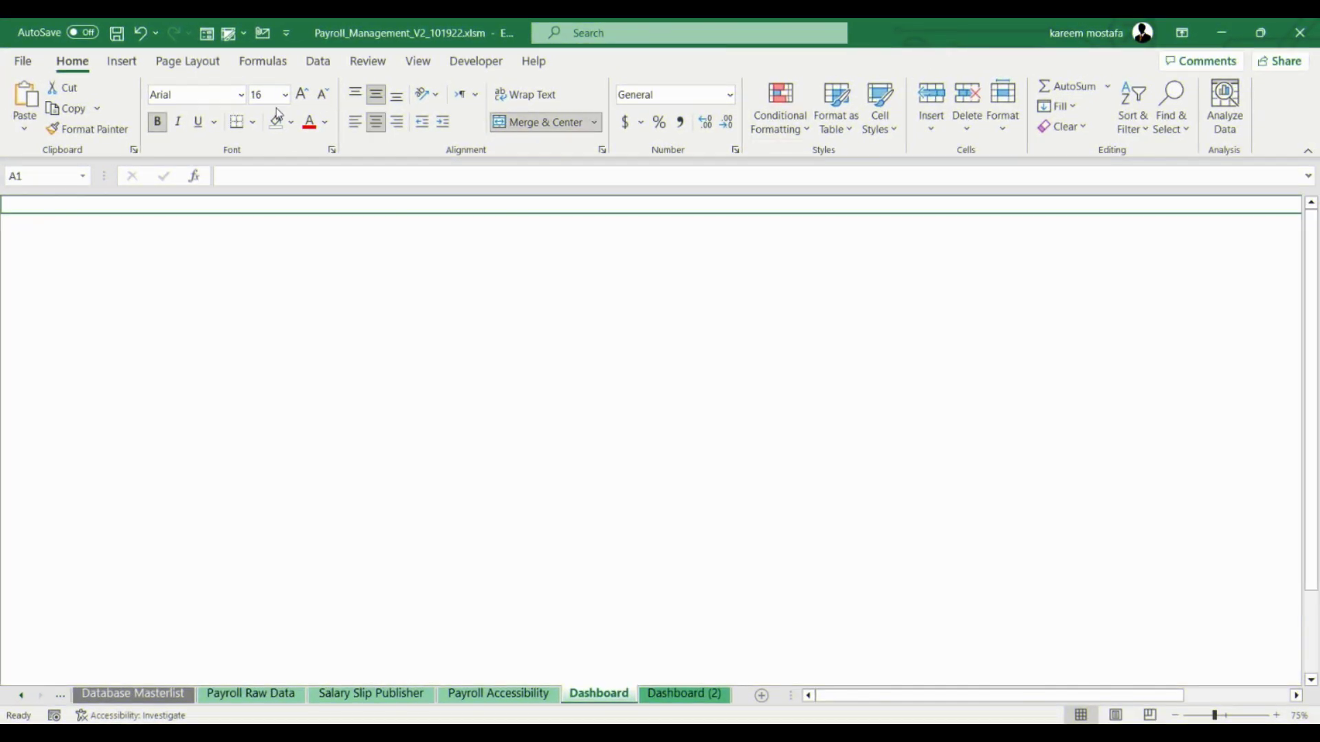
- Fill the merged title row of the blank Dashboard sheet with green and enter the title "Employees Payroll Dashboard"
click(291, 122)
click(323, 333)
text(Employees Payroll Dashboard)
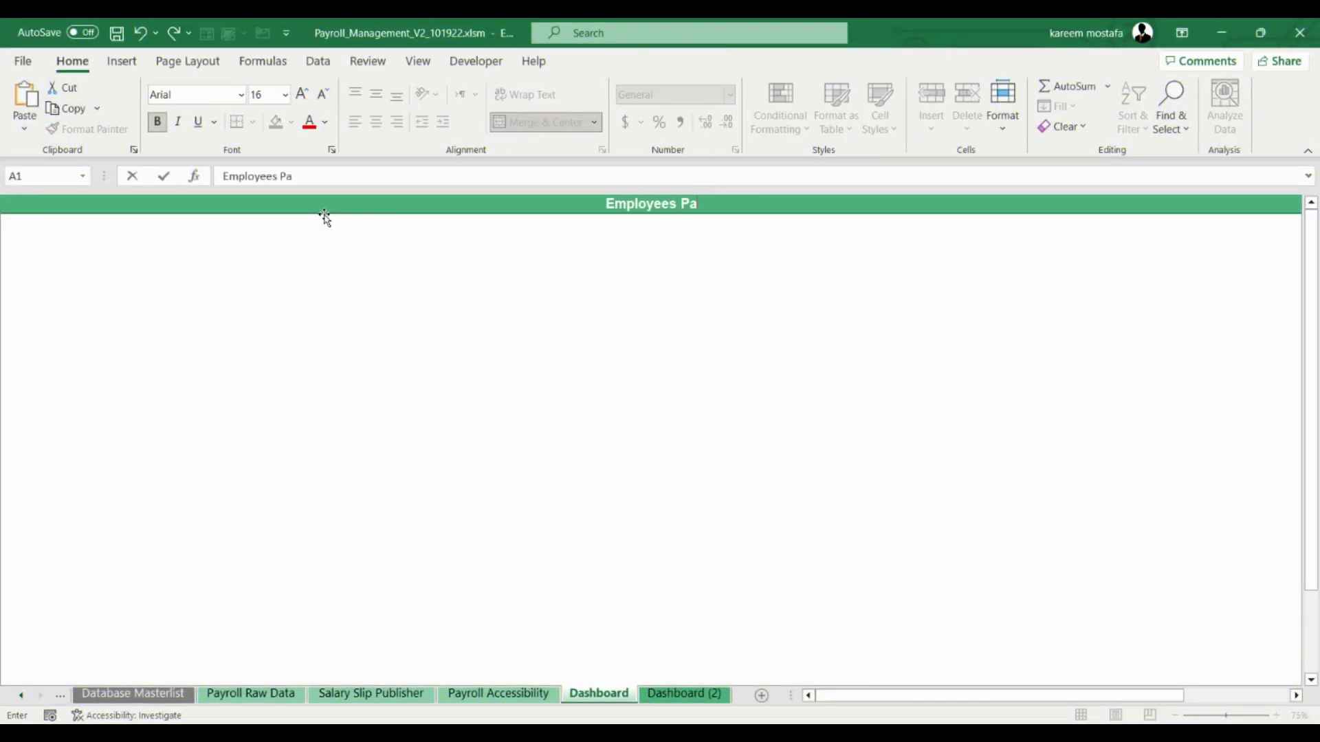
key(Return)
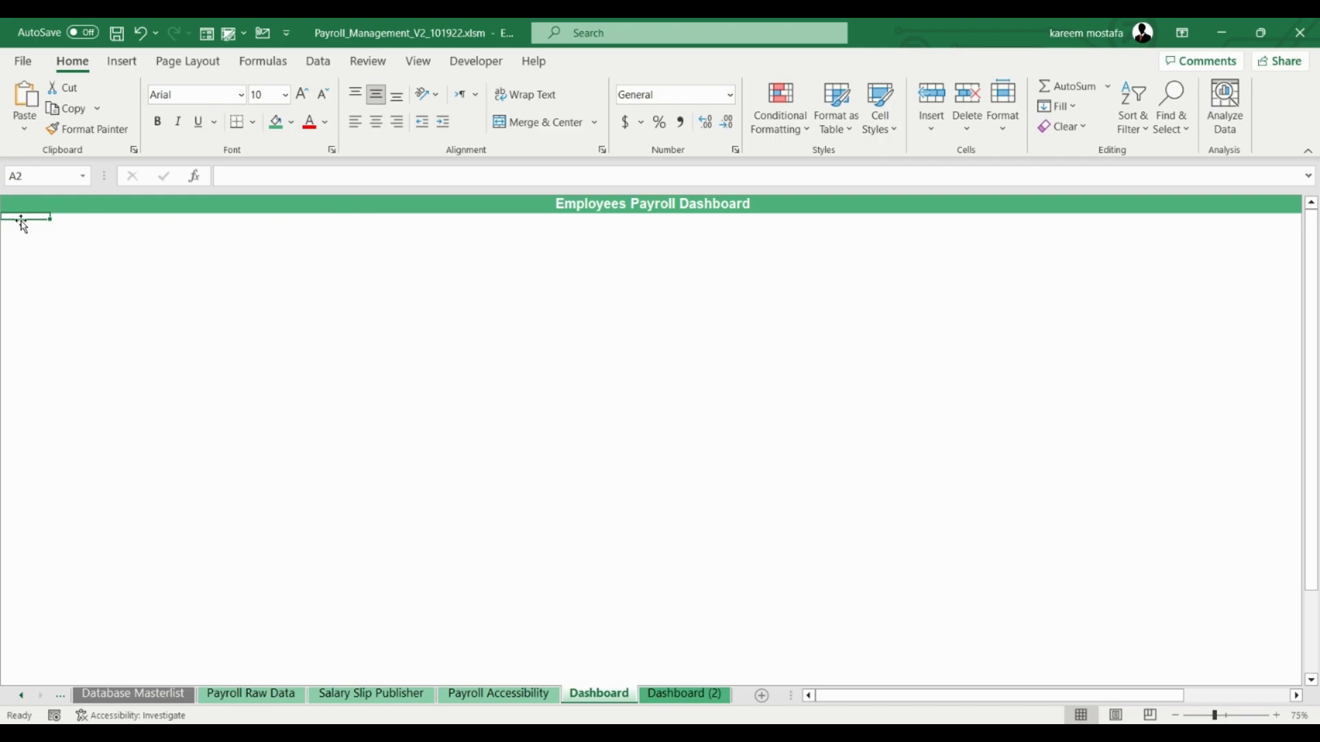
- Shade the narrow row beneath the dashboard title light gray across its full width
drag(23, 224, 1286, 221)
click(291, 122)
click(309, 359)
click(126, 292)
- Merge and center the summary card cells below the title, shade them light gray and extend the card layout across to Net Salaries' position
drag(28, 238, 97, 237)
drag(15, 239, 103, 294)
key(alt+h)
key(m)
key(c)
click(275, 121)
click(291, 121)
key(Escape)
drag(150, 297, 940, 313)
key(ctrl+z)
- Label the summary cards Total Basic Salaries, Total Overtime Amount, Total Allowance, Total Gross Salaries, Total Deductions, Income TAX and Net Salaries
click(2, 227)
text(Total Basic Salaries)
key(Tab)
text(Total Overtime Amount)
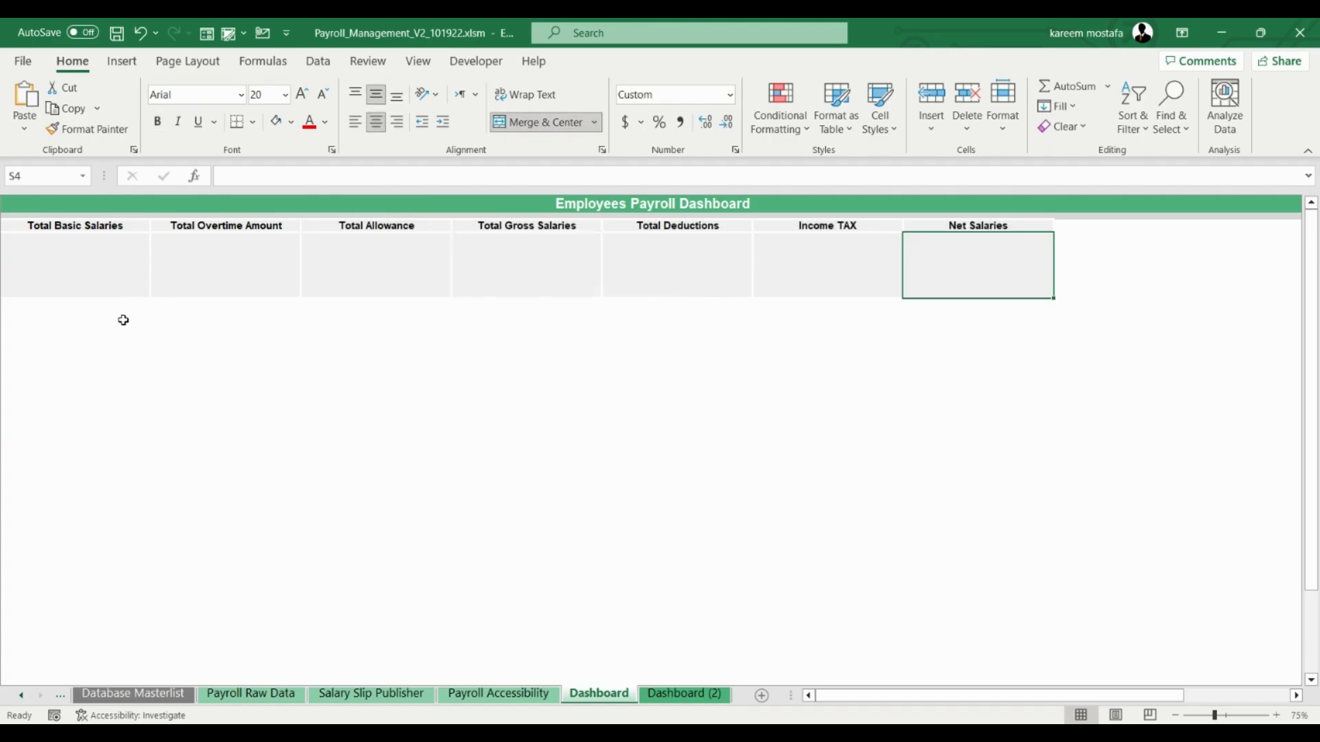
- Insert an outlined open-envelope stock icon, searching the icons for "salary", into the Total Basic Salaries card
click(123, 320)
click(97, 273)
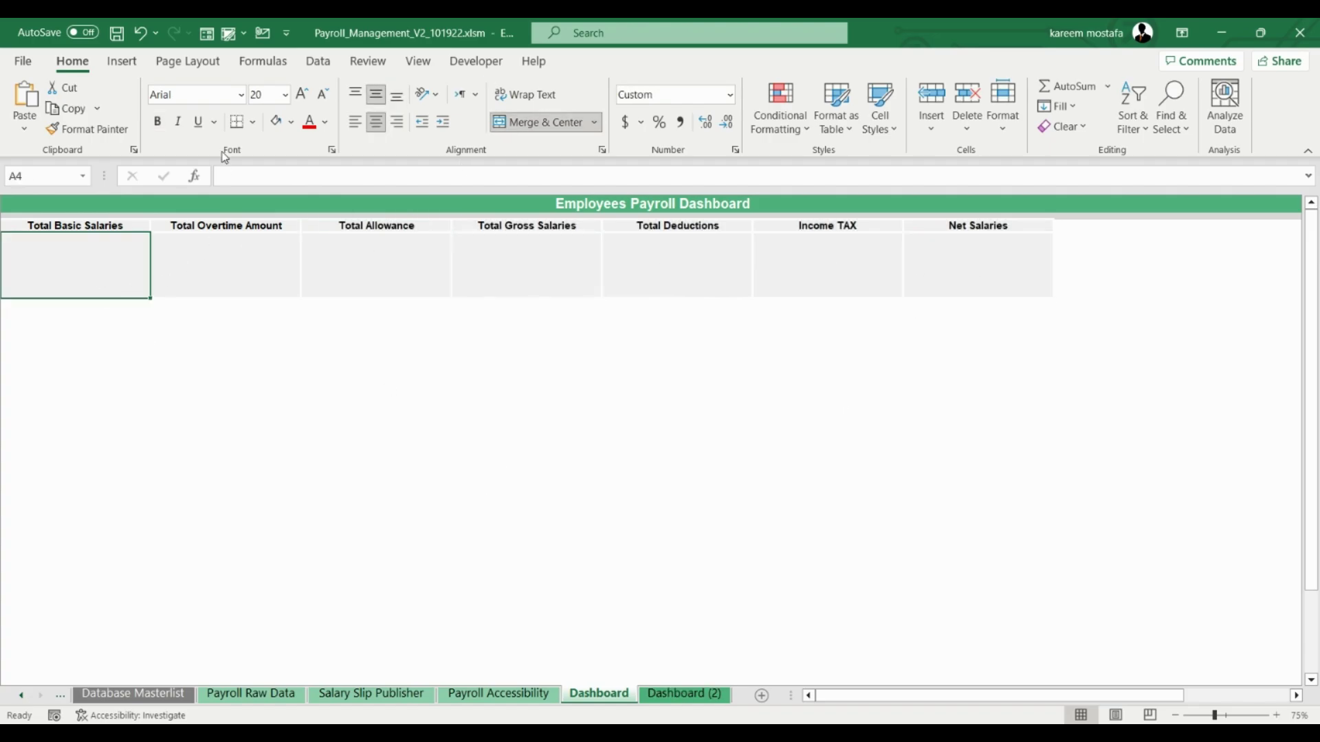
click(136, 66)
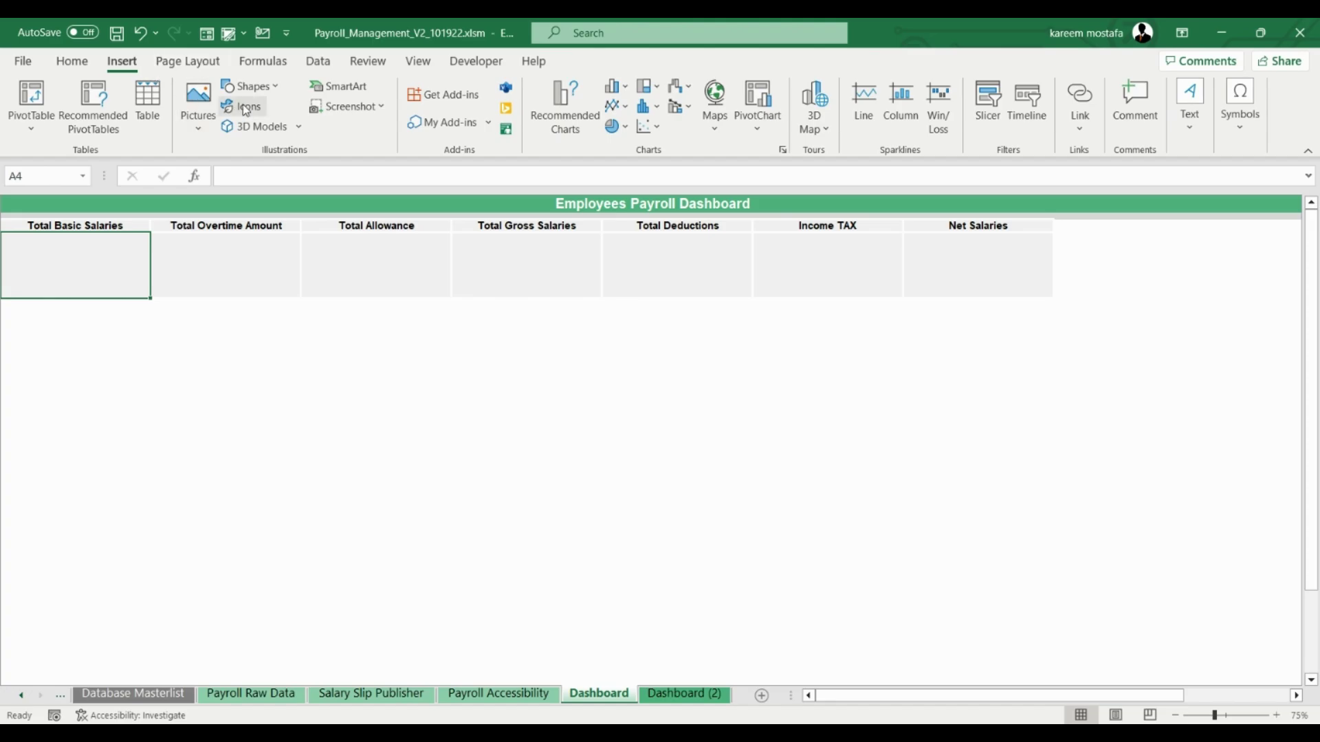
click(245, 108)
text(salary)
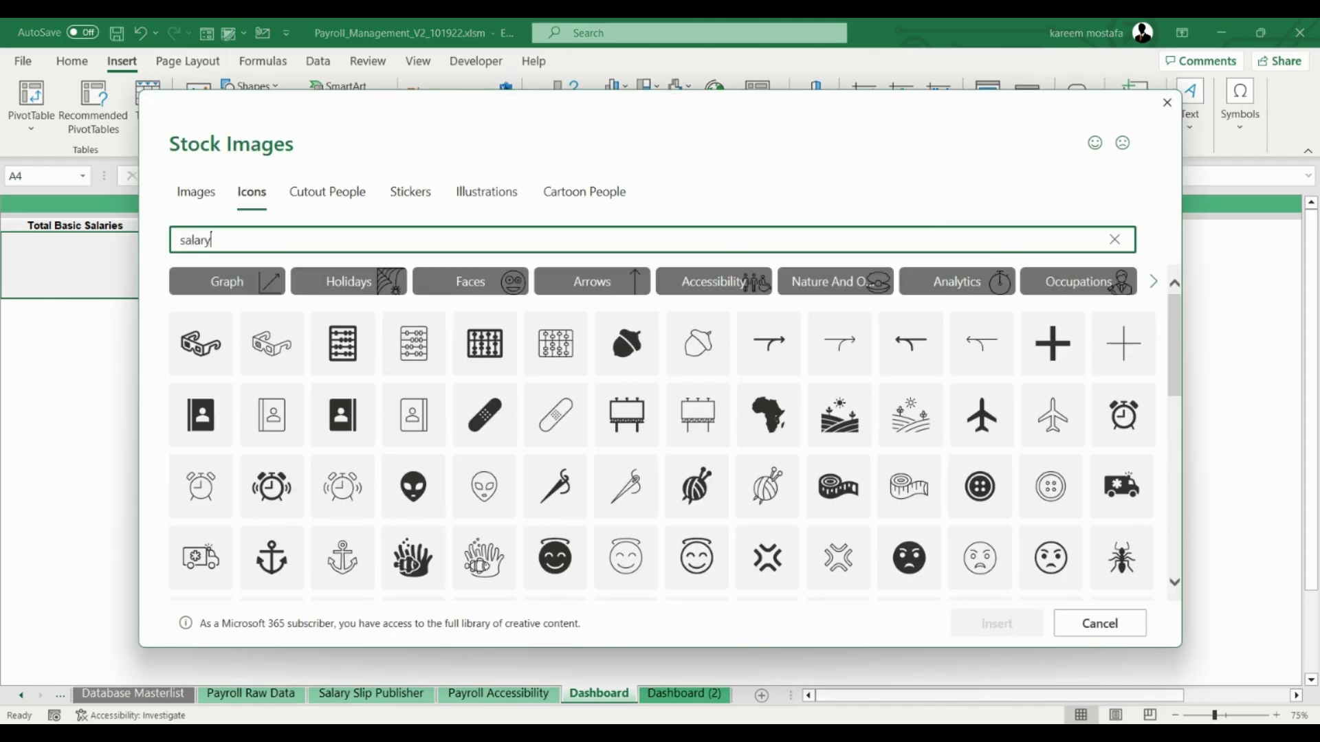
click(997, 623)
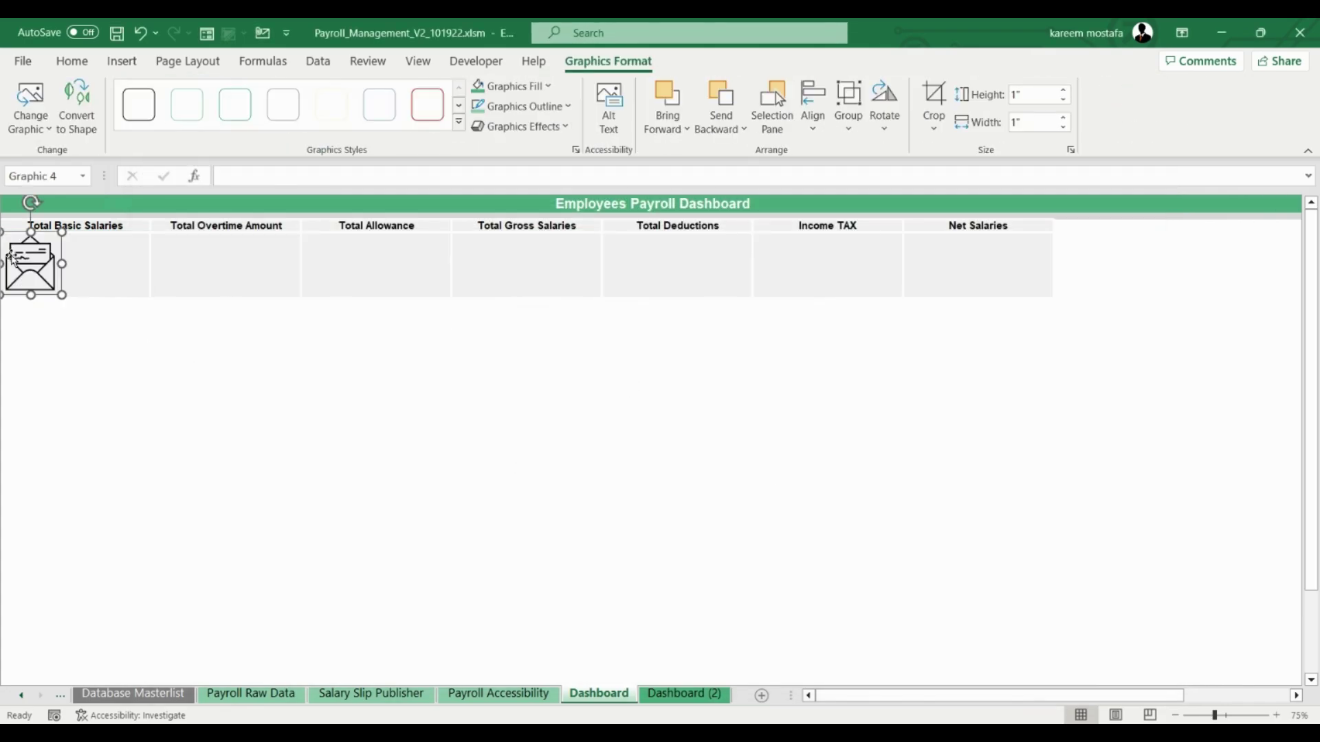
- Insert a solid hourglass icon, searching the stock icons for "time", into the Total Overtime Amount card and fill it dark red
click(231, 264)
click(134, 64)
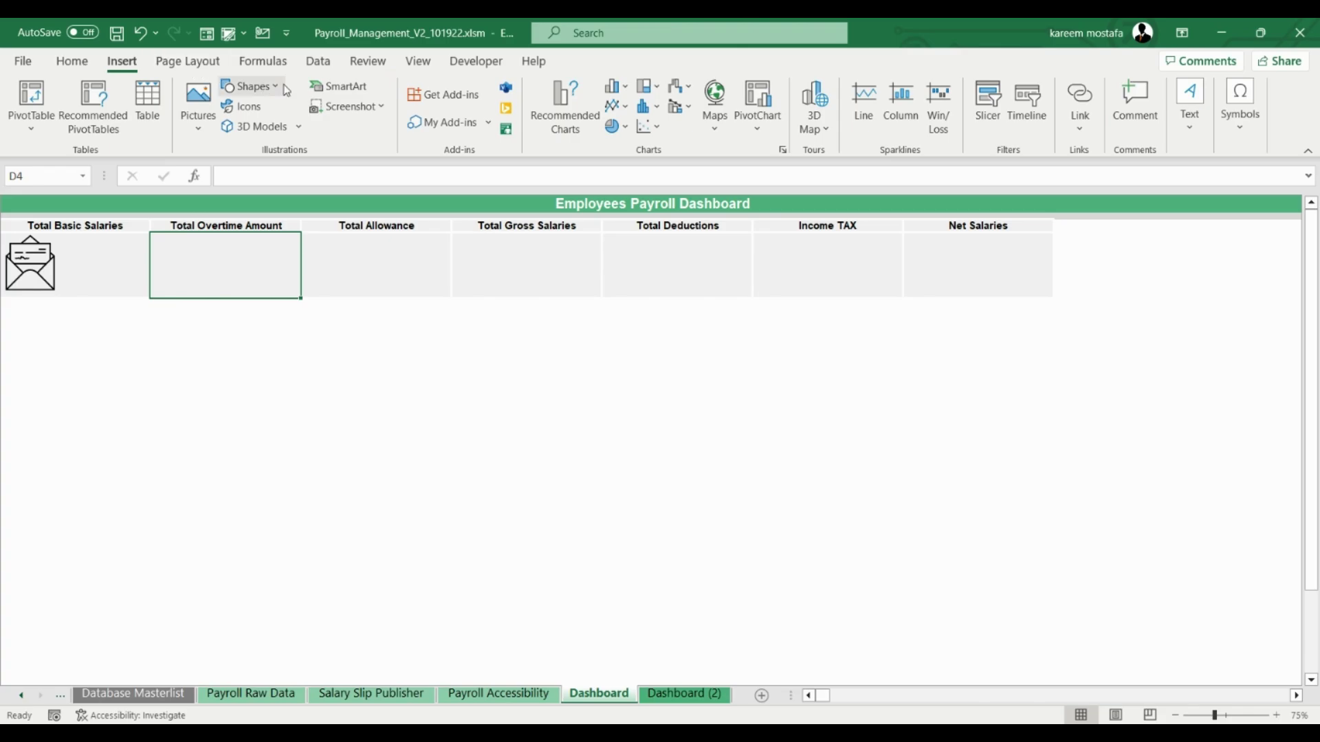
click(242, 106)
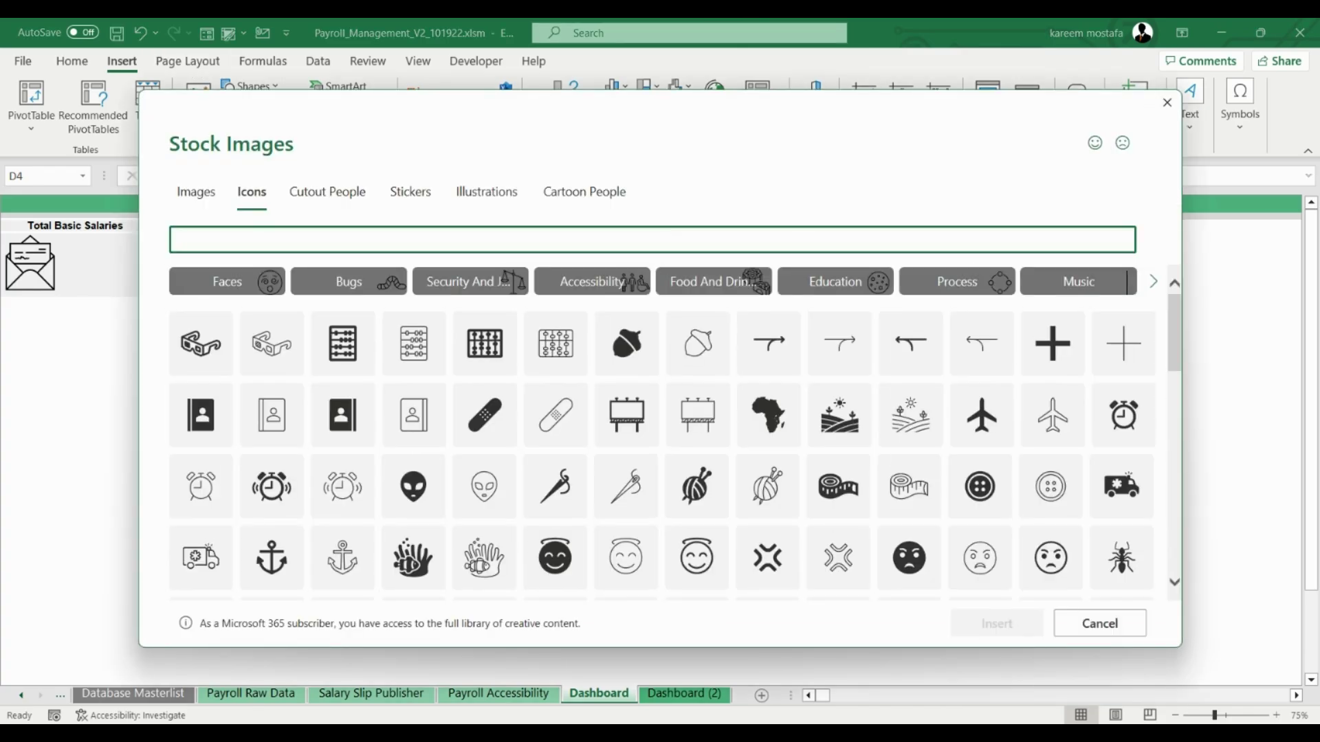
text(time)
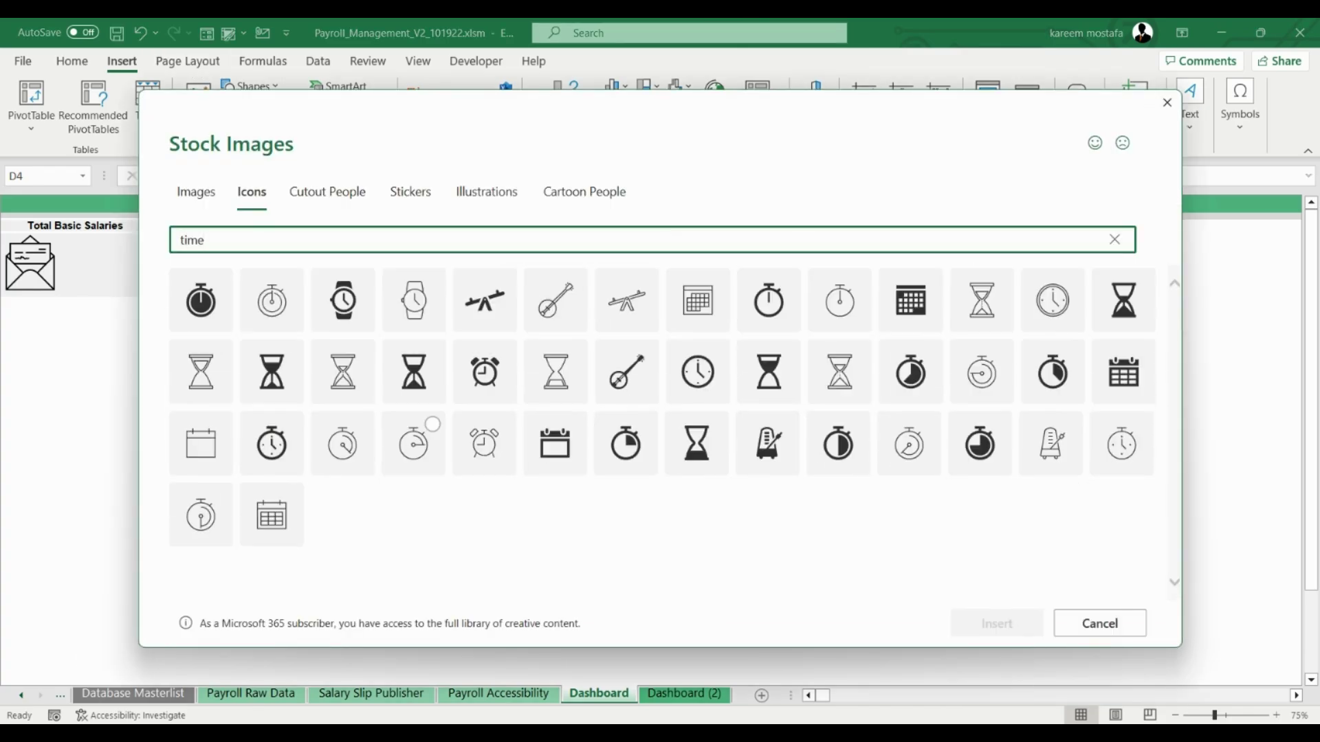
click(272, 372)
click(997, 623)
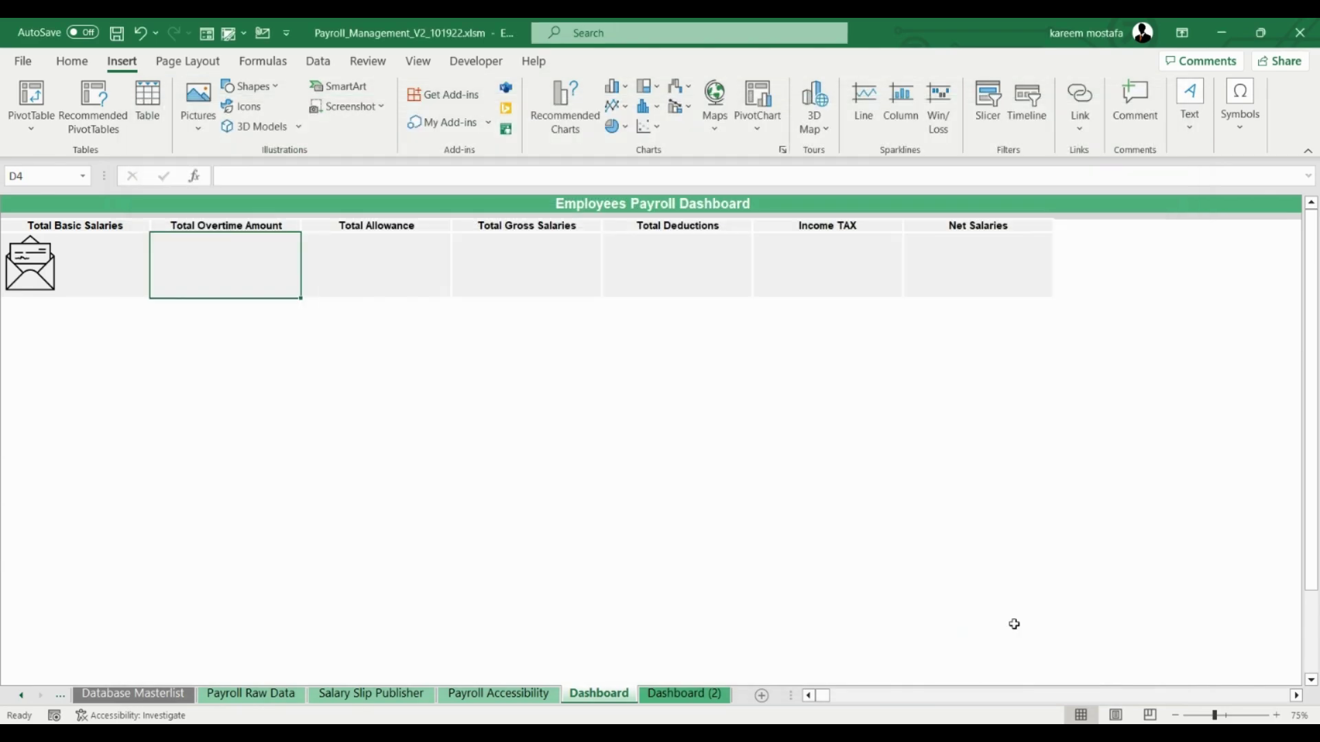
click(548, 86)
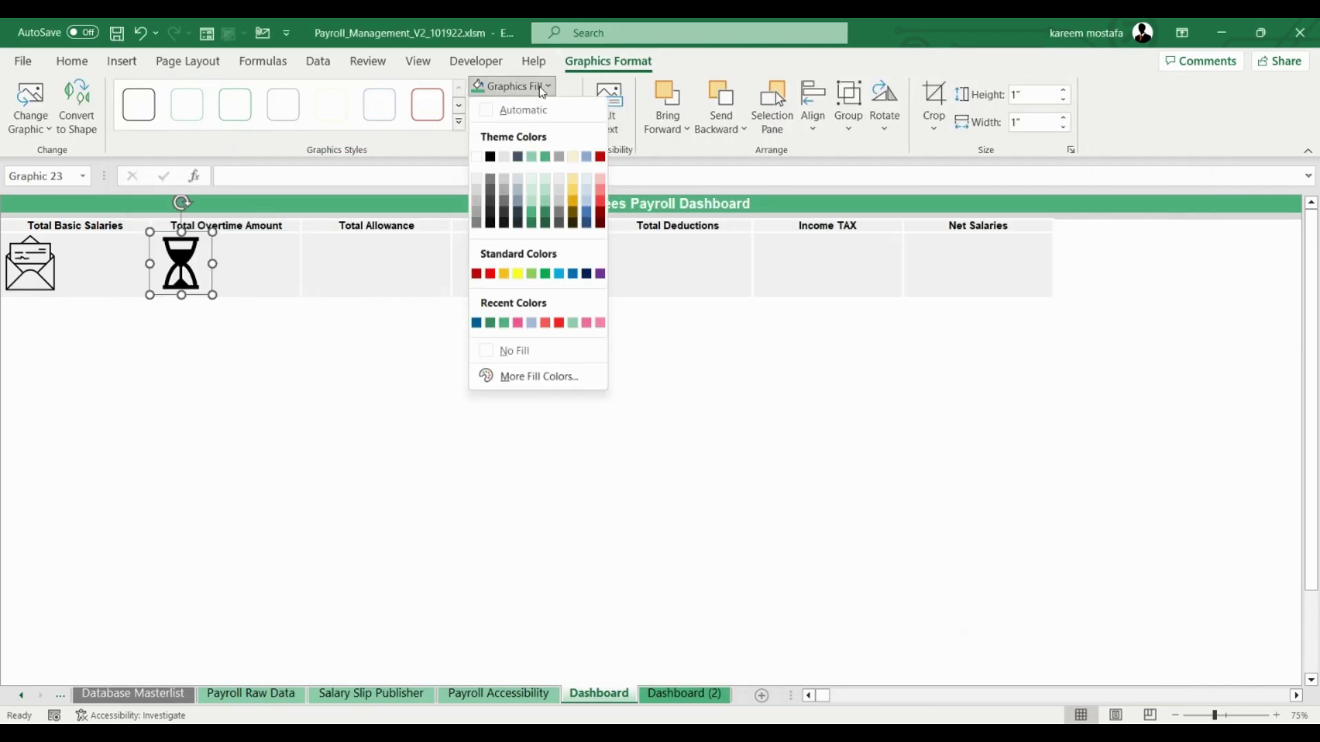
click(476, 274)
click(275, 337)
click(365, 283)
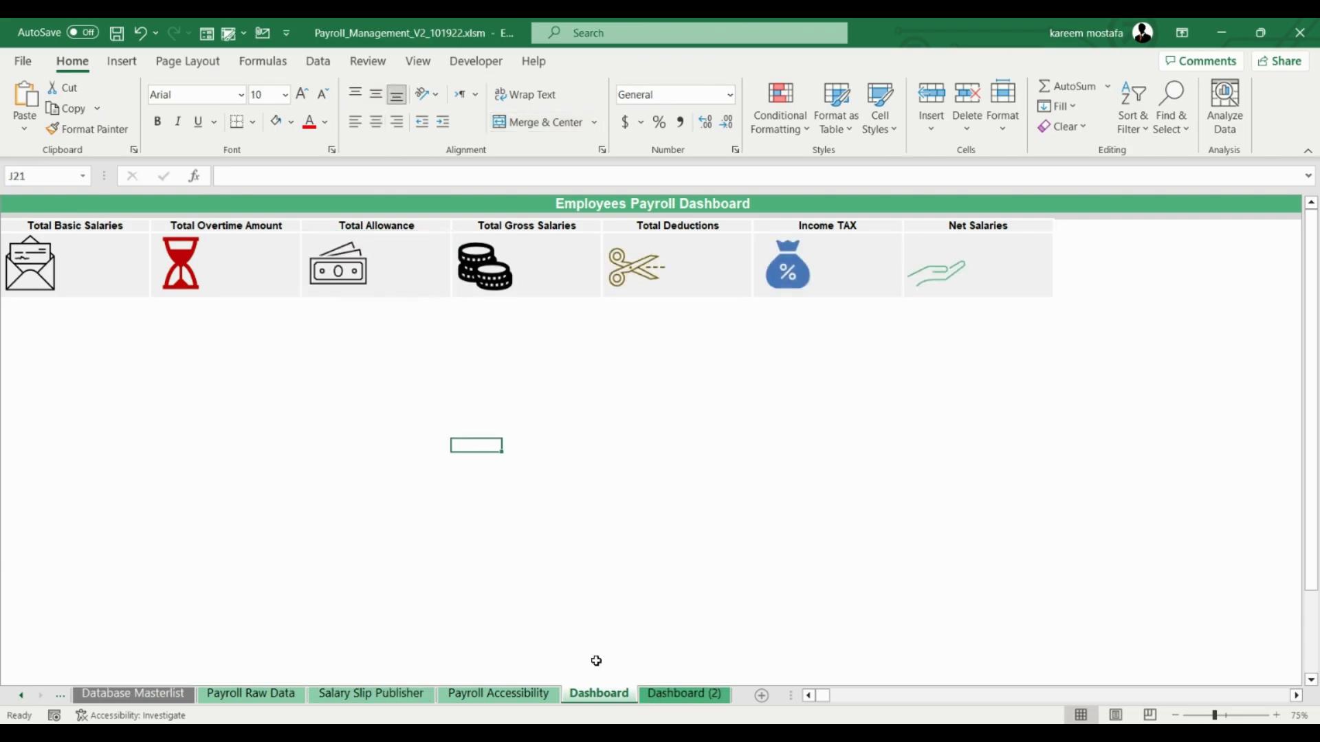
click(634, 487)
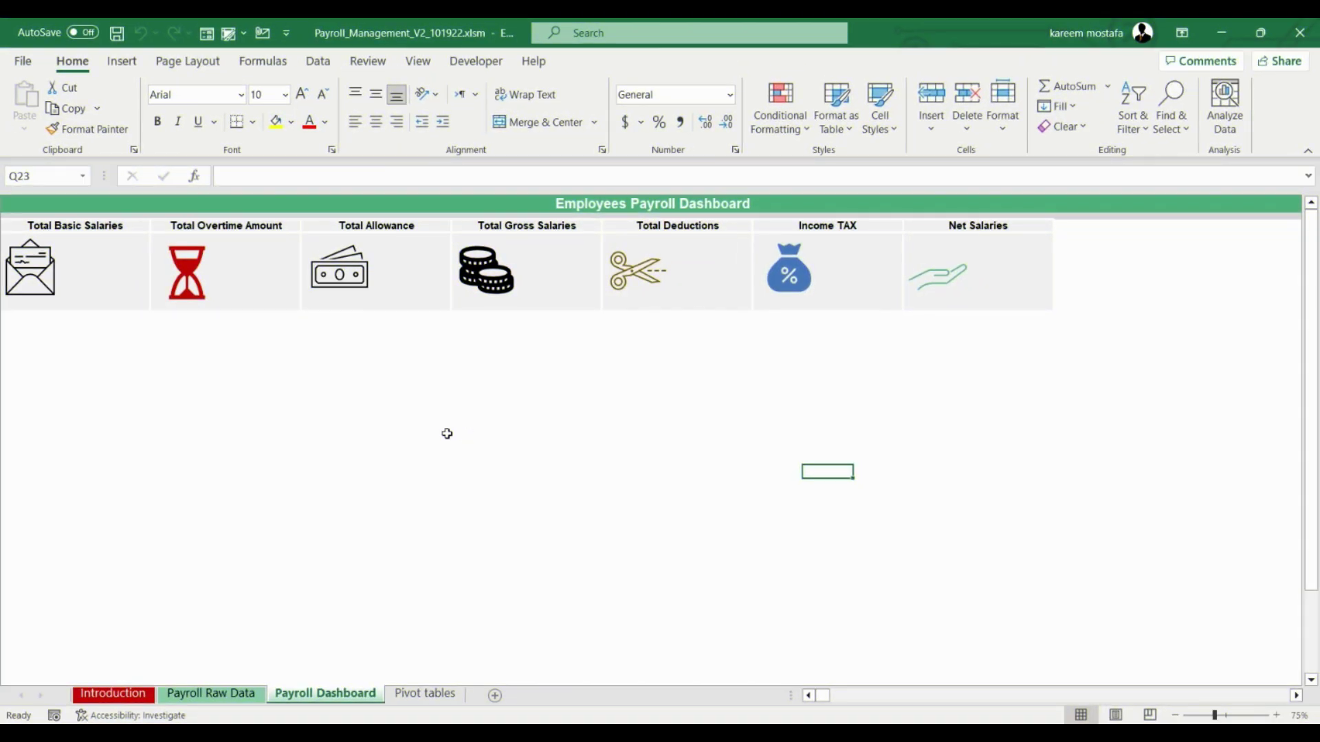
click(448, 434)
click(426, 694)
drag(825, 696, 1143, 715)
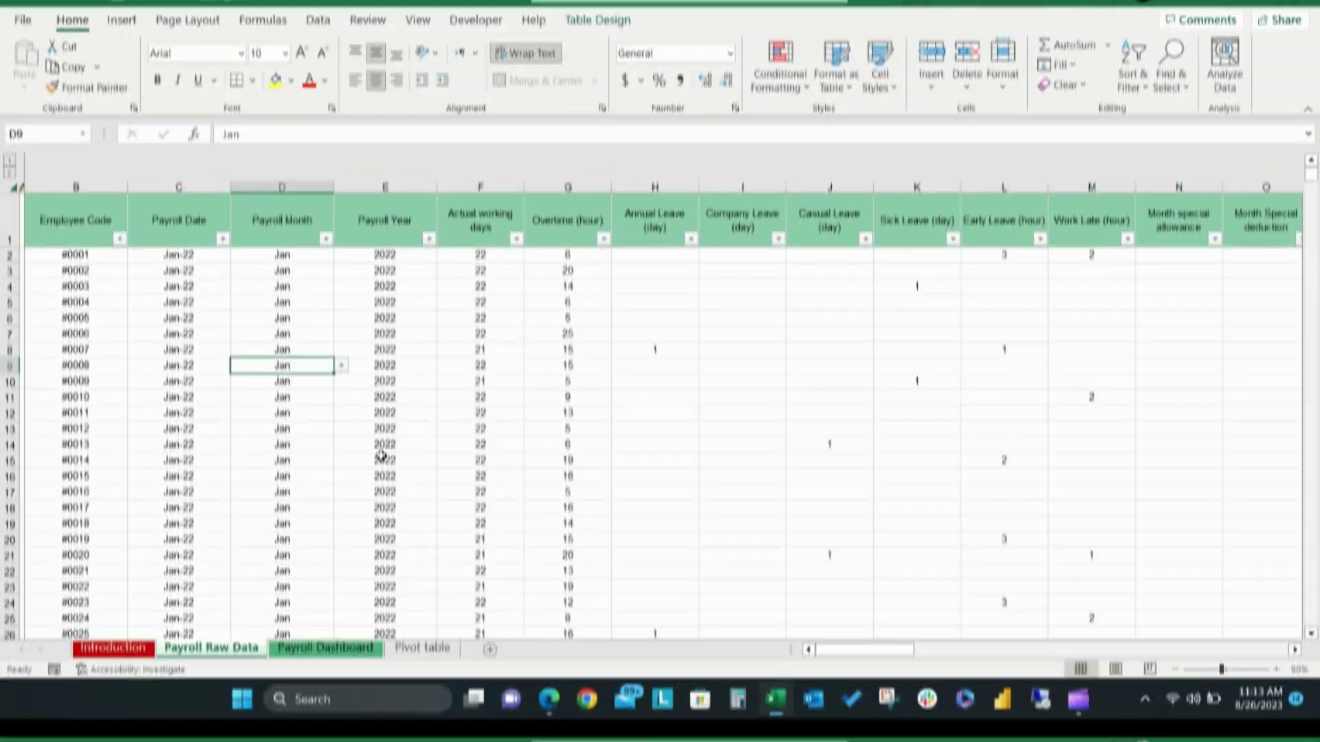
- Check the table name assigned to the table on the Payroll Raw Data sheet
click(417, 387)
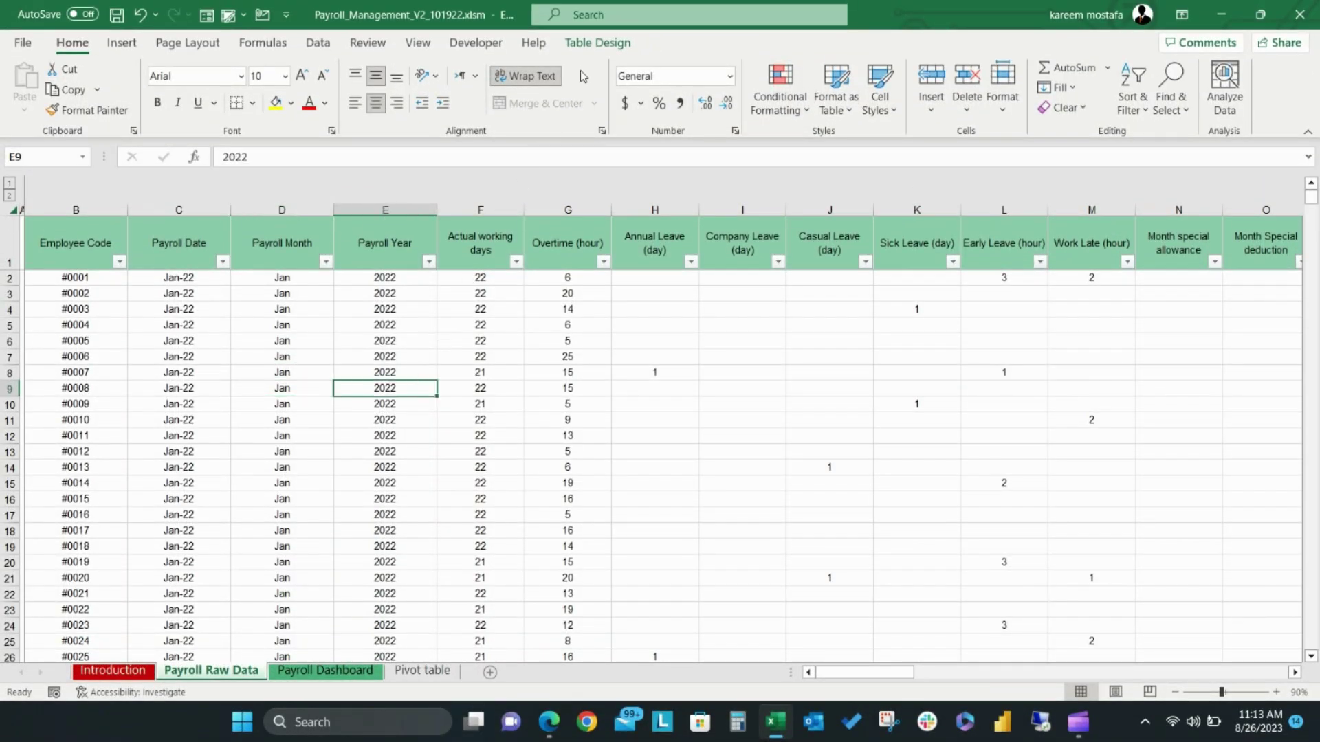
click(597, 43)
click(53, 95)
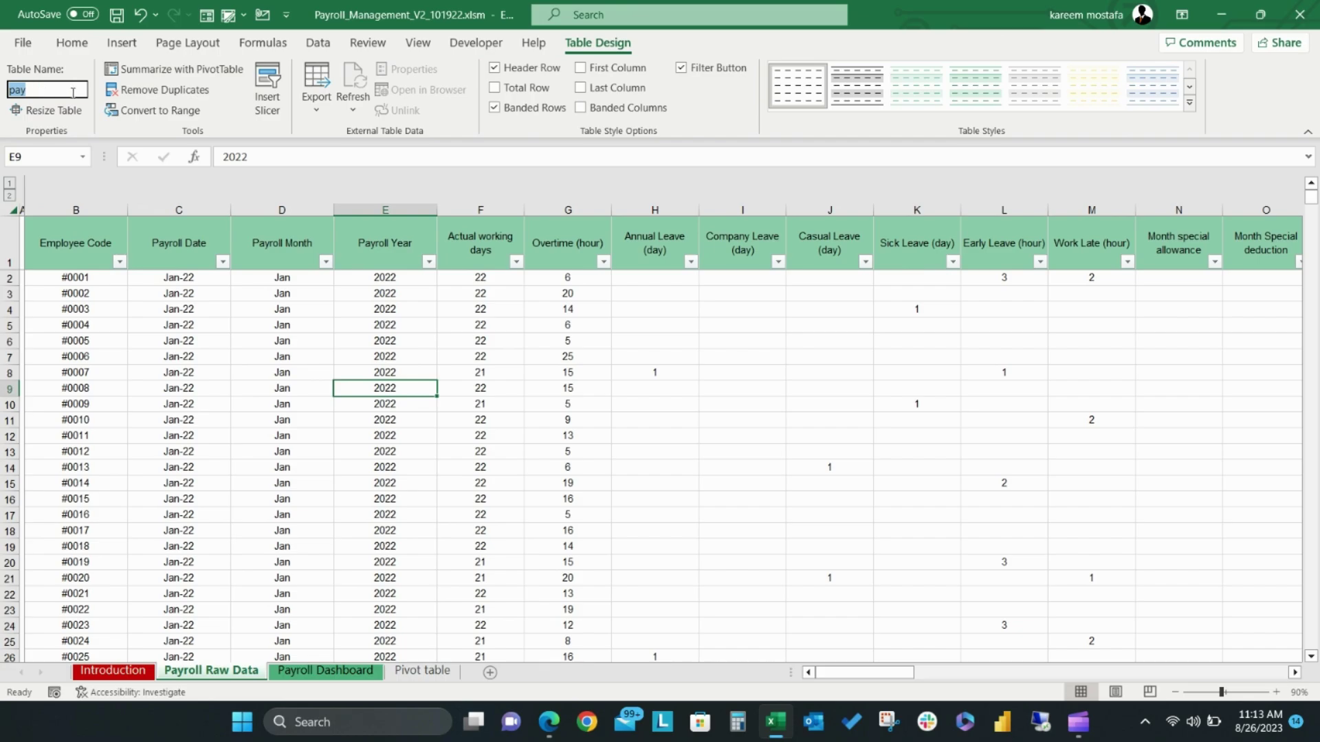
click(72, 43)
click(398, 594)
- Insert a PivotTable sourced from the table "pay" on the existing Pivot table sheet at cell B3
click(422, 670)
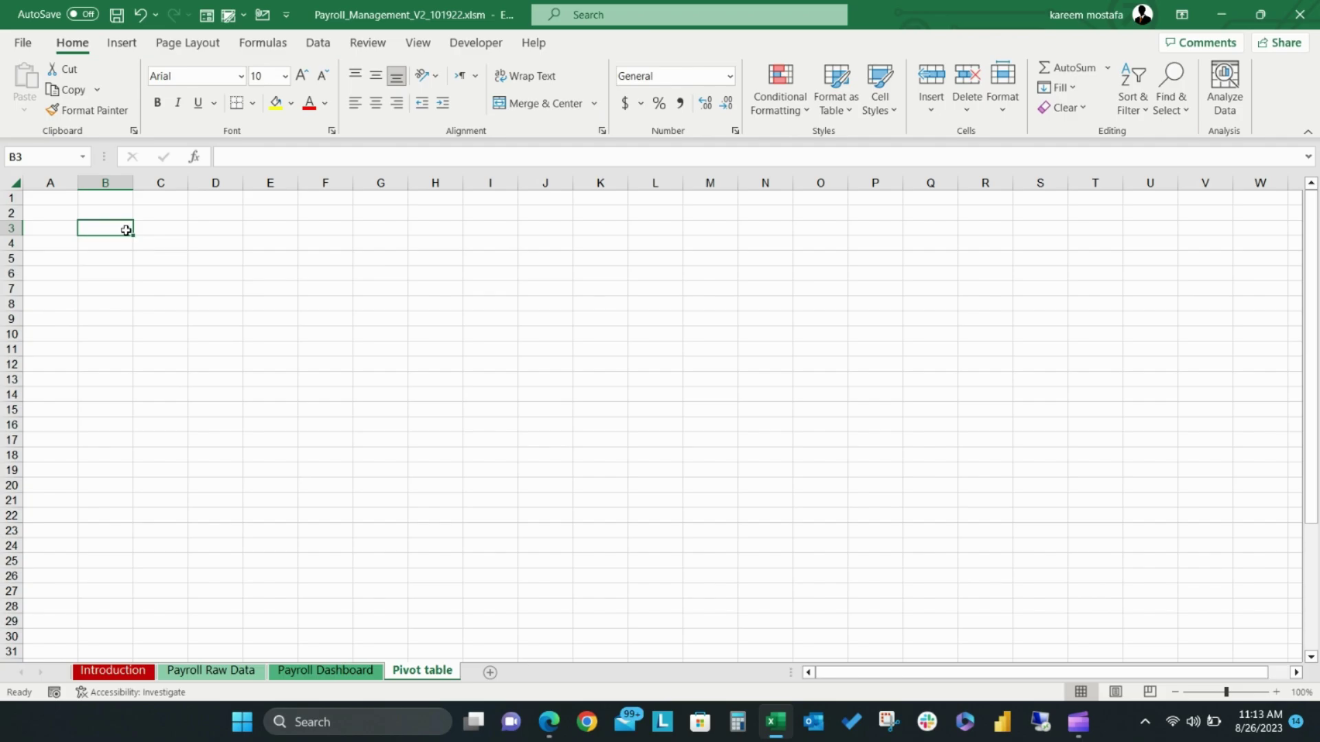
click(121, 43)
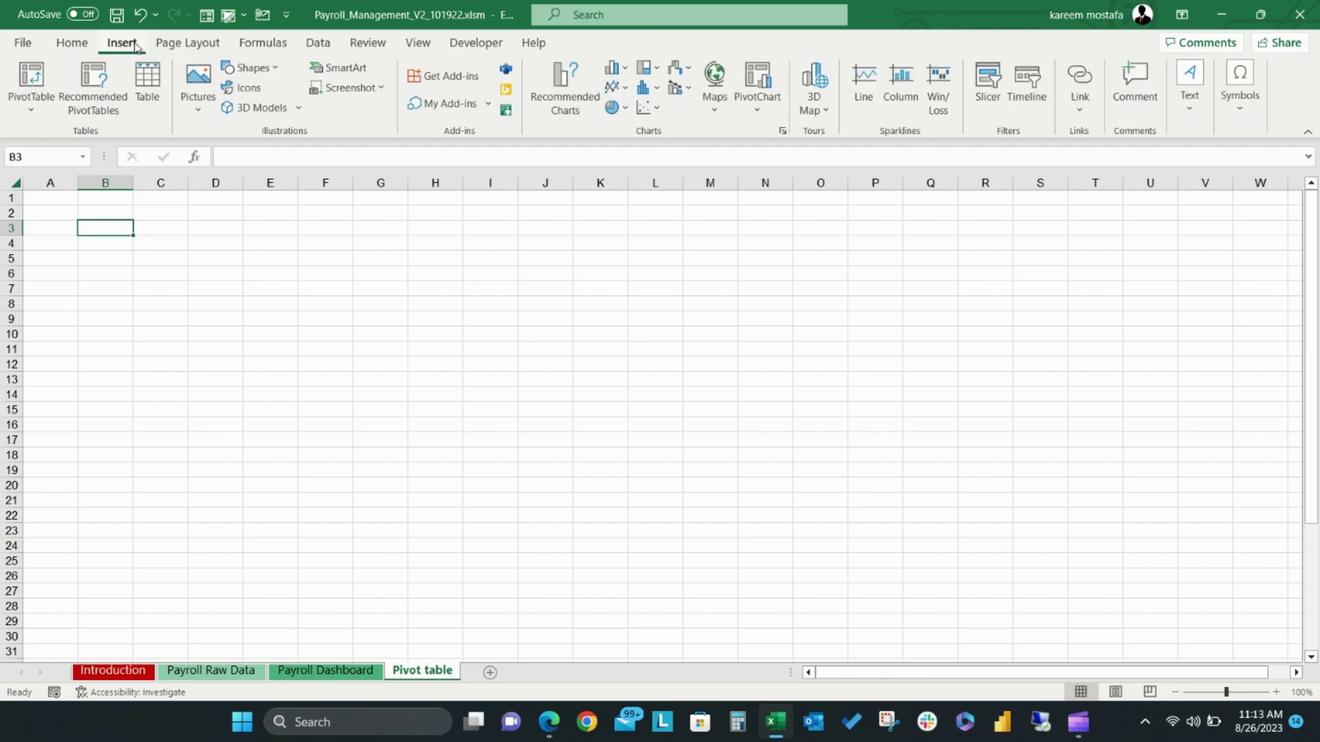
click(31, 77)
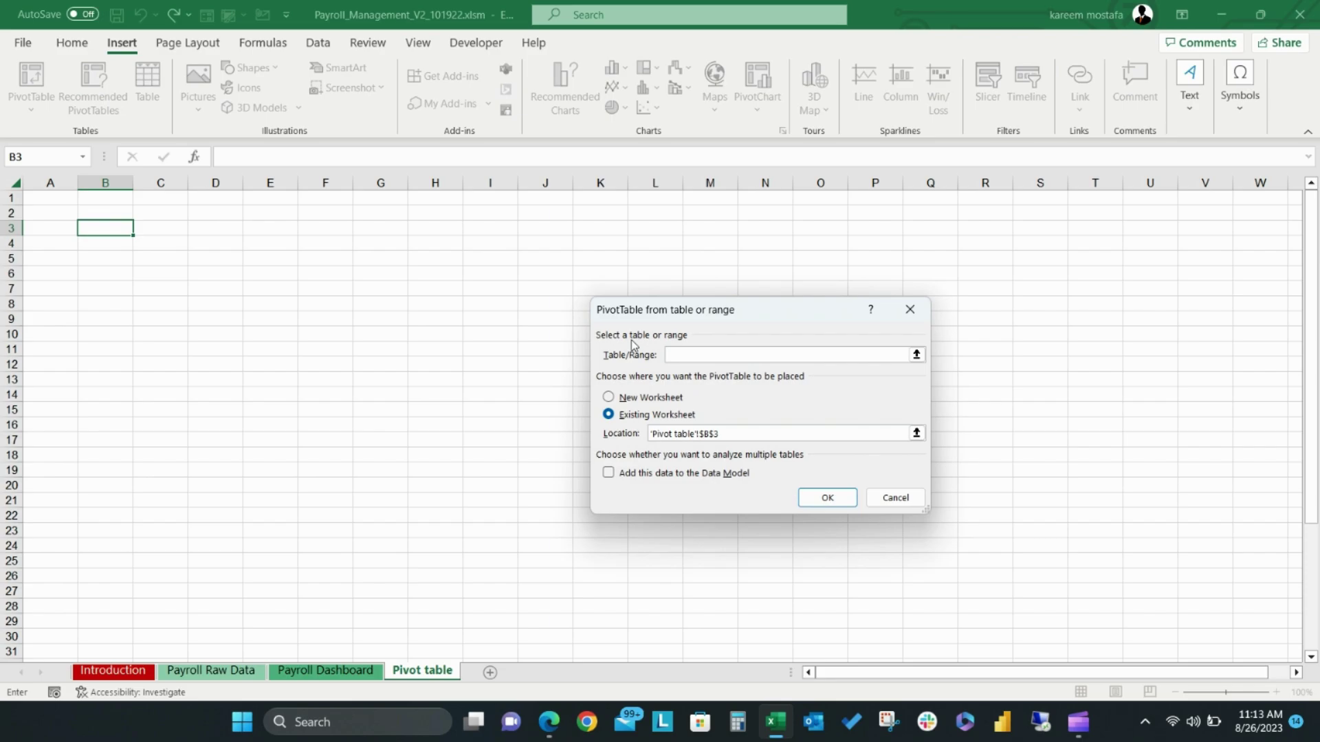
text(pay)
click(825, 499)
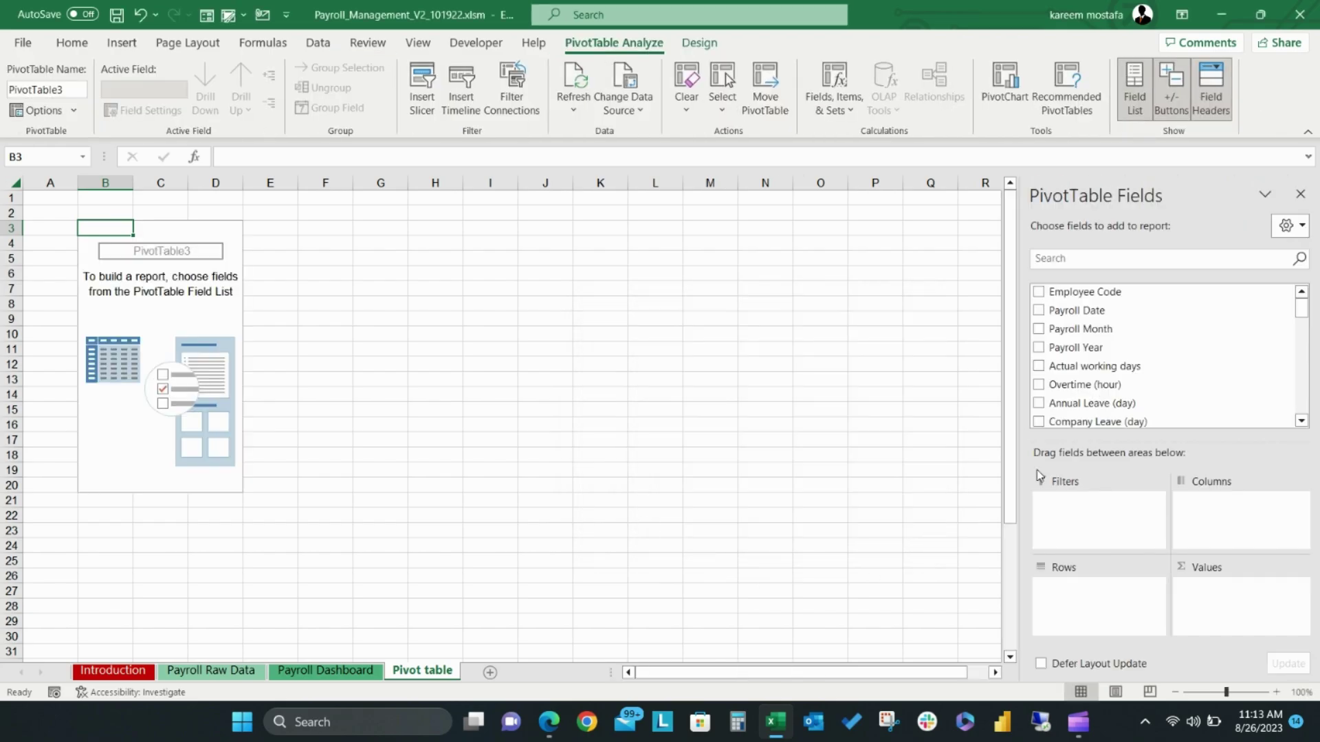
- Add the Department field to the rows of the new pivot table
scroll(1096, 385, down, 3)
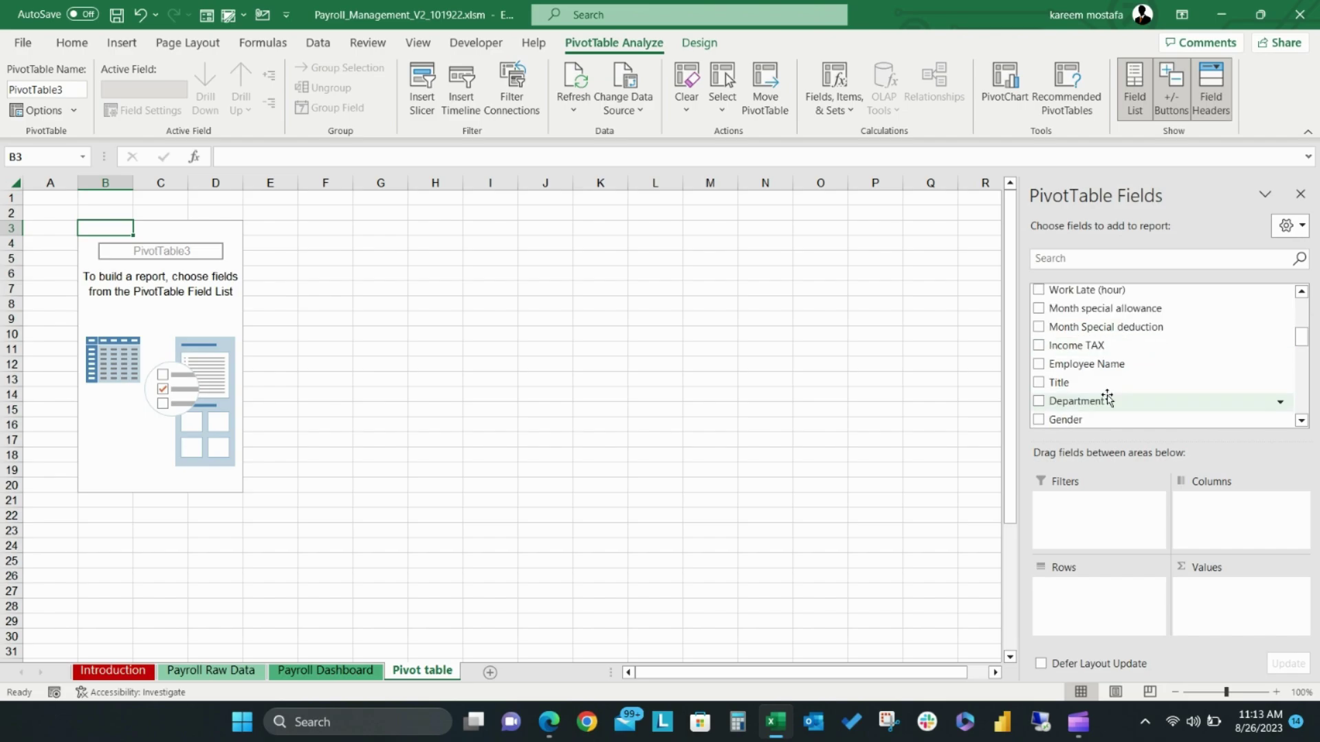
drag(1104, 401, 1101, 558)
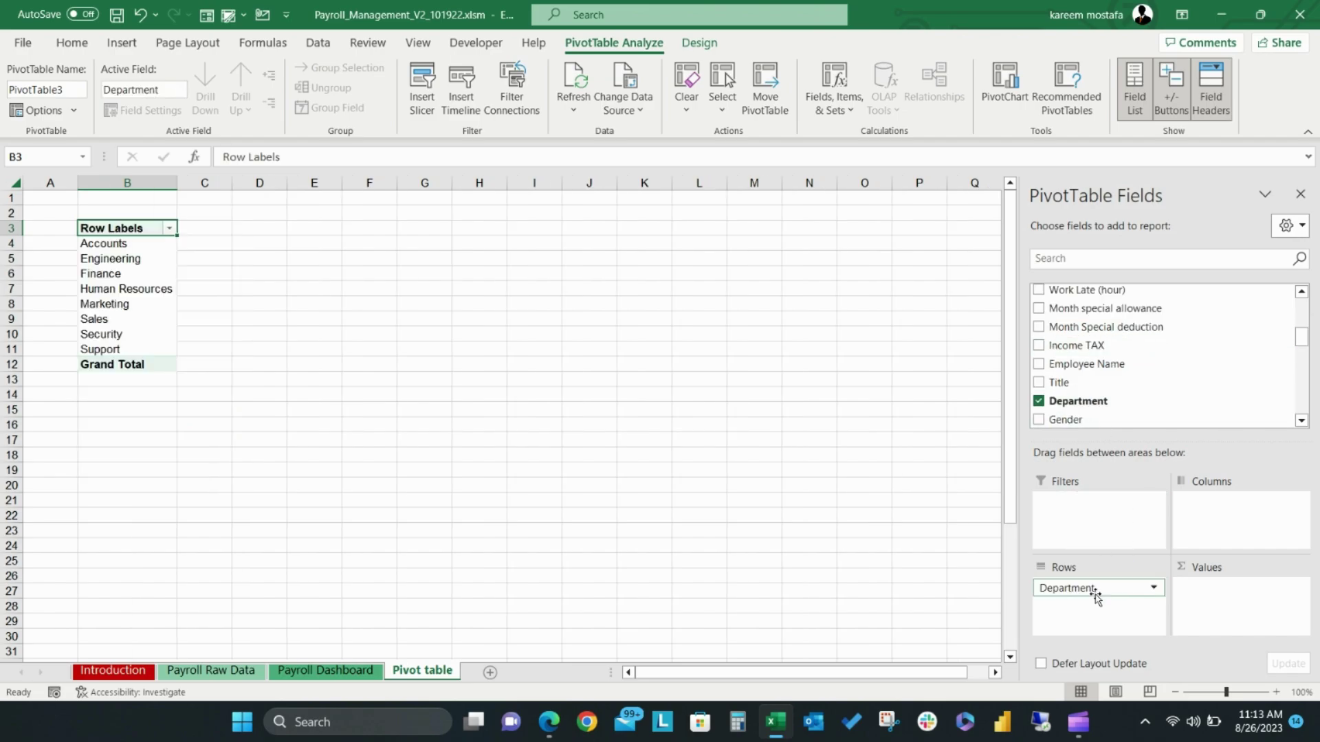
scroll(1144, 343, up, 3)
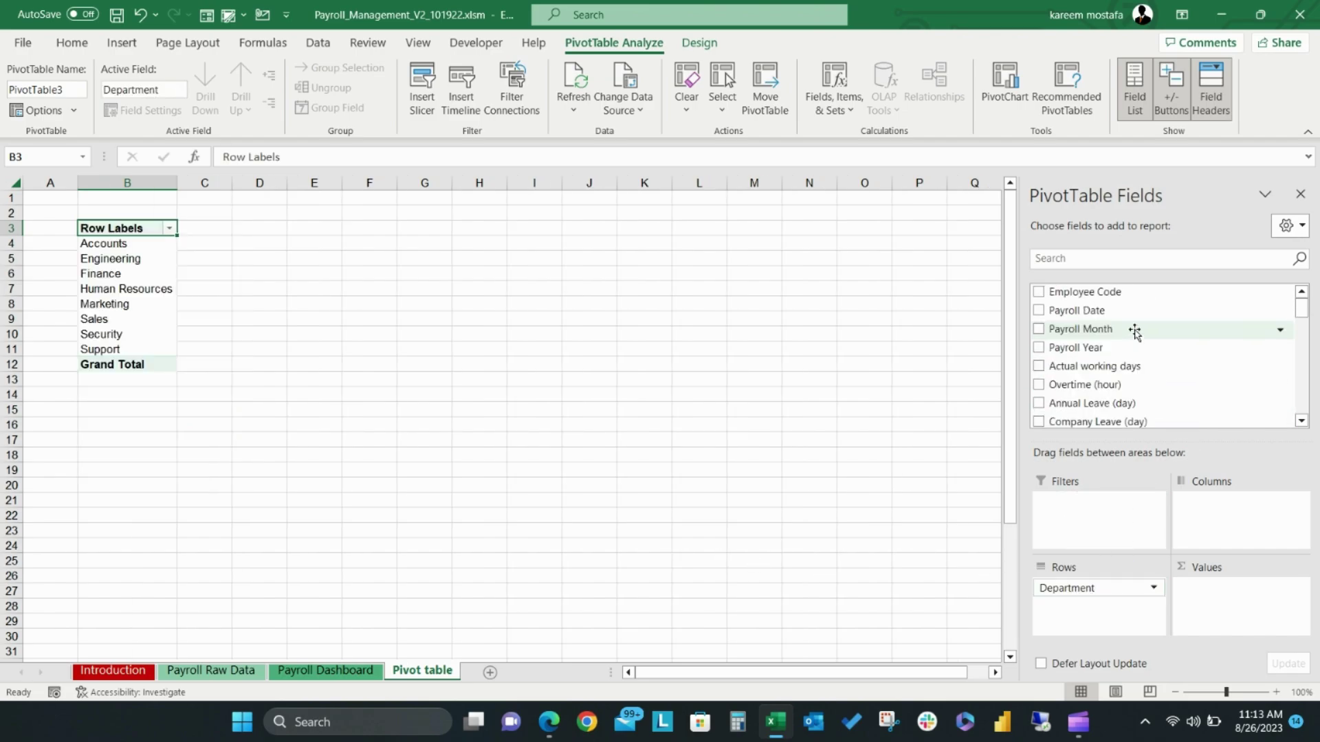
- Check the dashboard's first summary card, search the pivot fields for "basic" and add Basic Salary to the pivot table's values
click(325, 671)
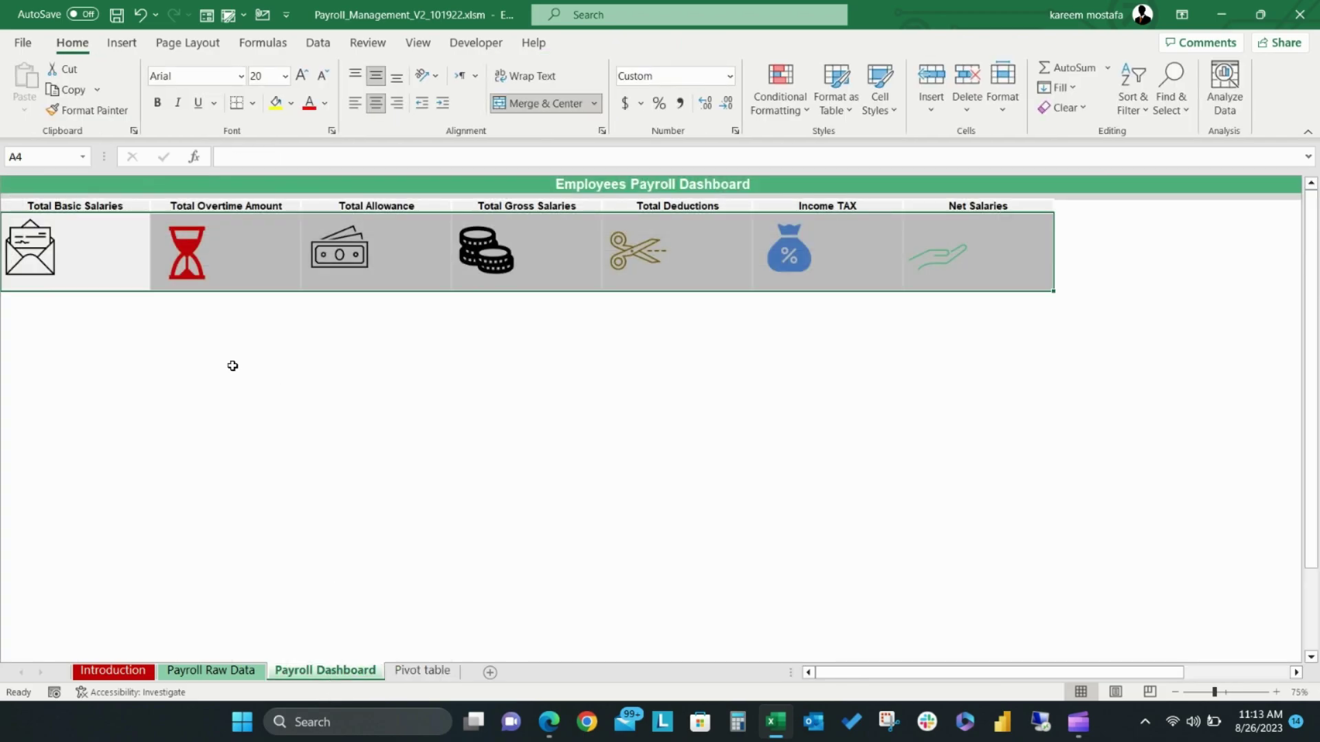
click(101, 246)
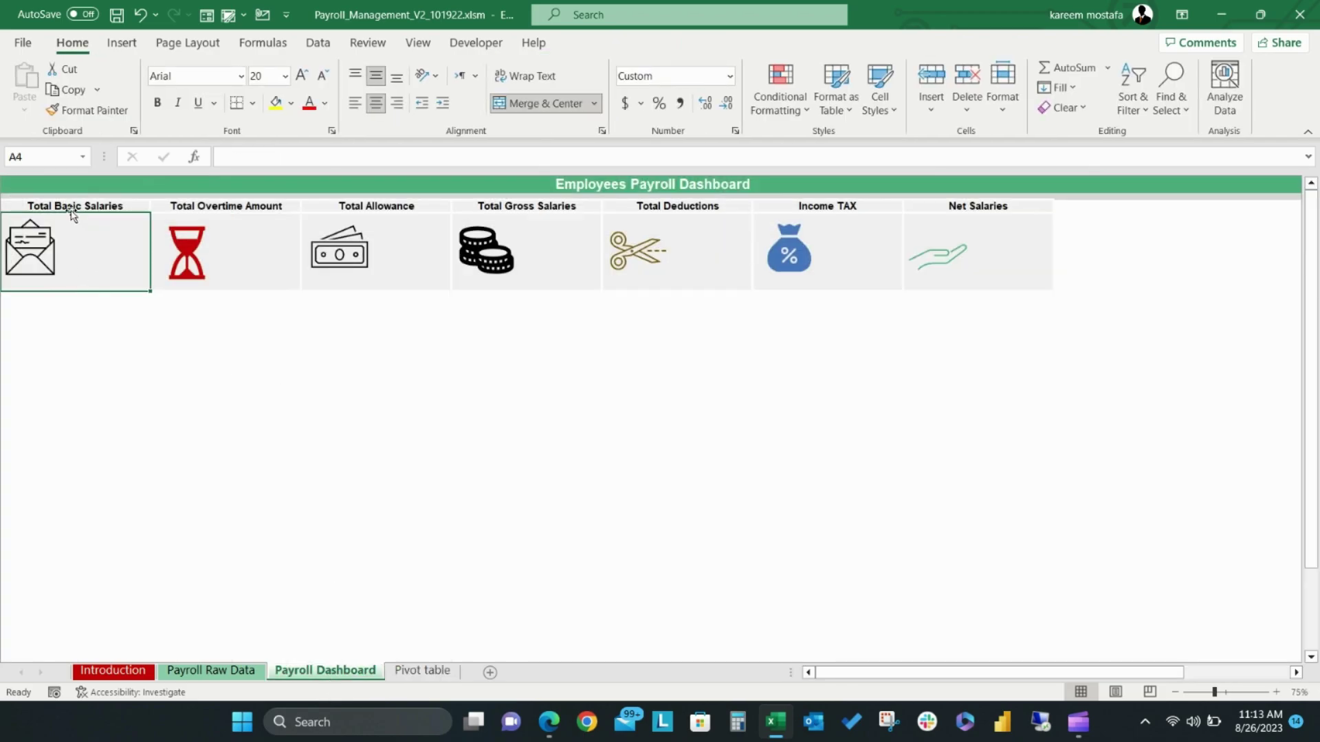
click(434, 673)
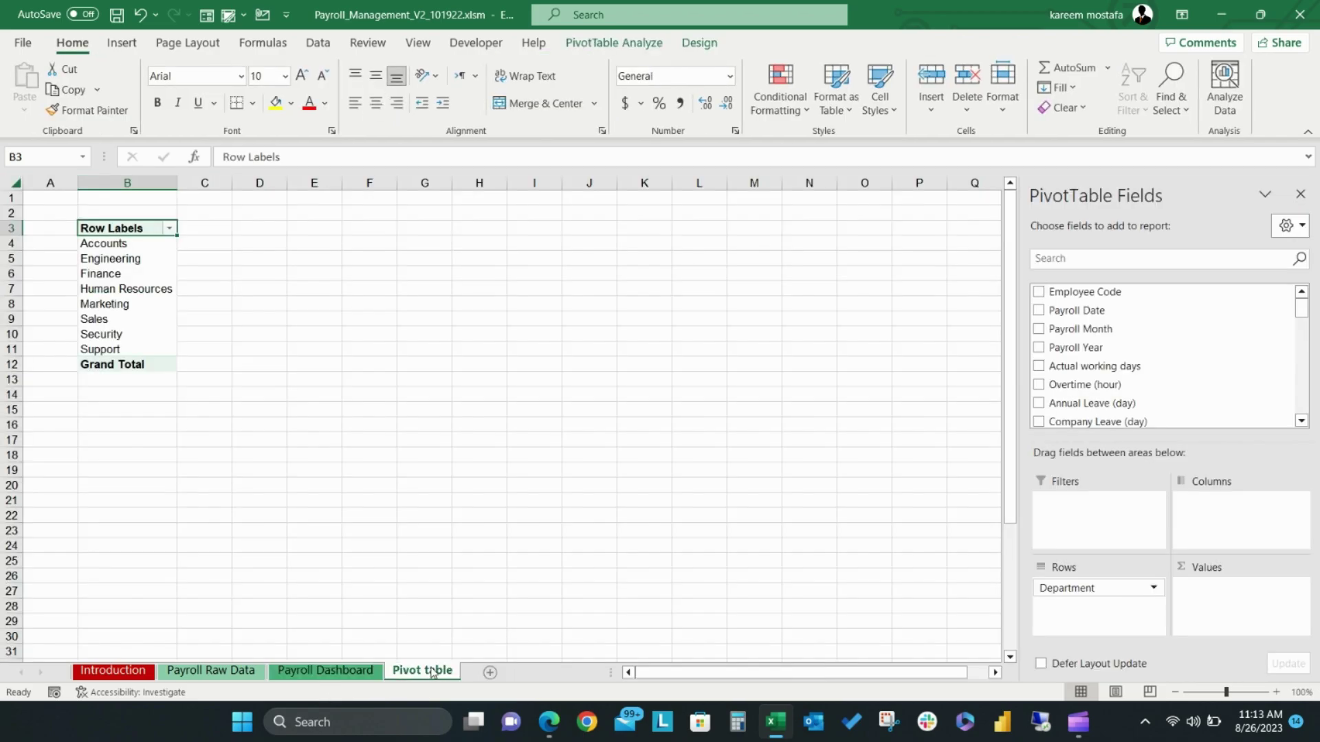
click(1127, 262)
text(basic)
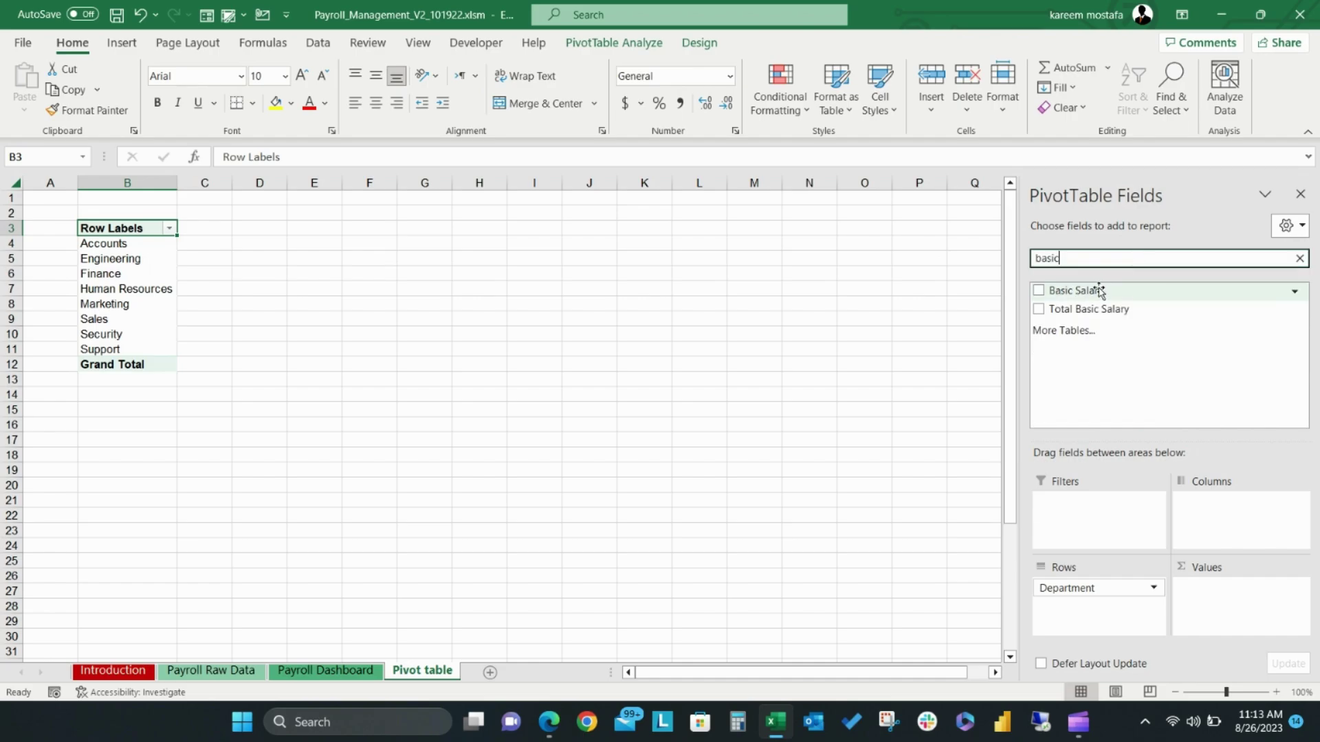
drag(1099, 289, 1210, 595)
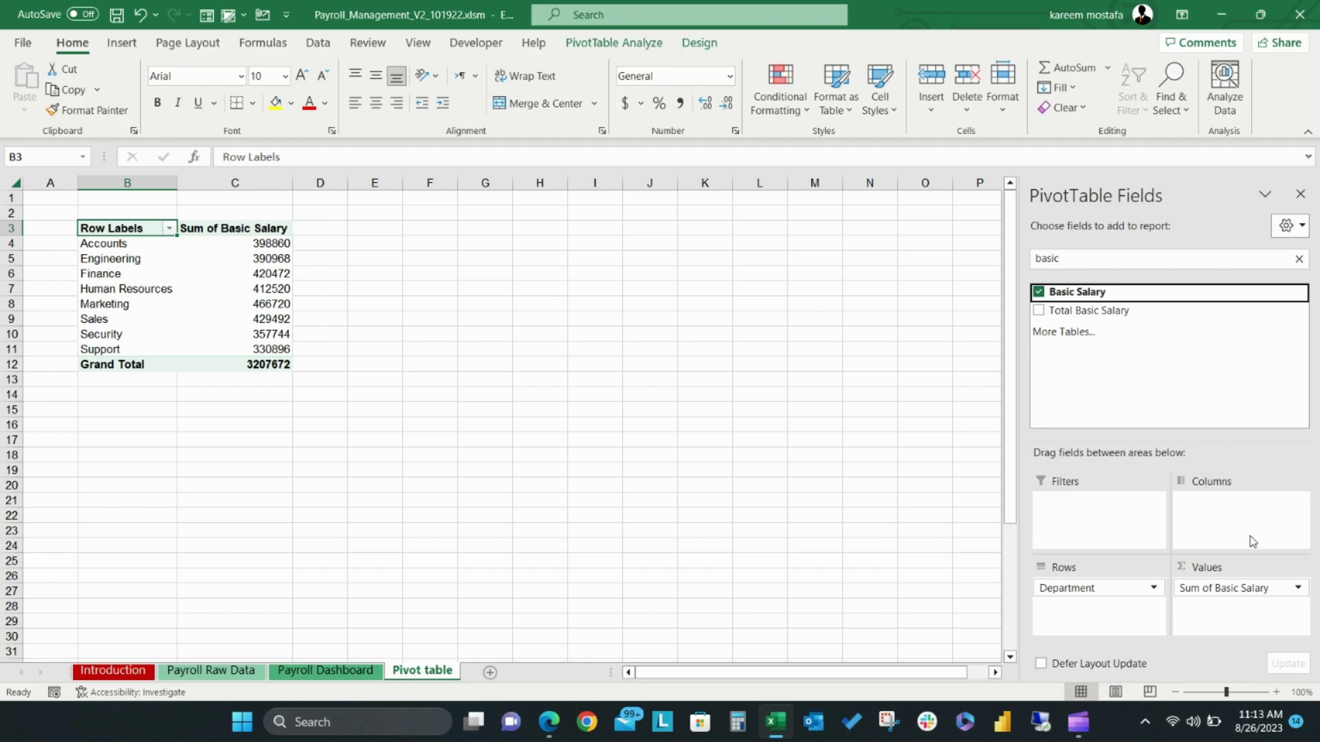
- Review the calculation types offered for the Basic Salary value field and keep it summarized by Sum
click(1239, 590)
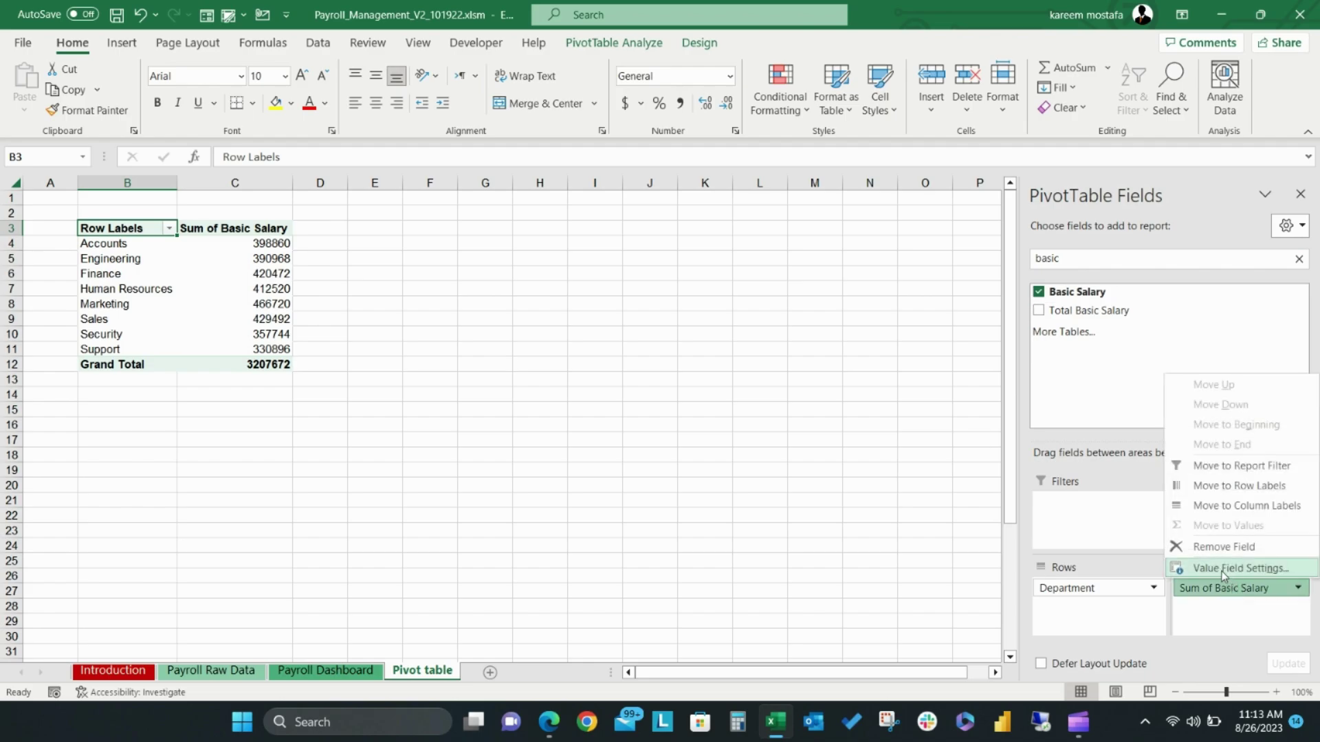
click(1224, 570)
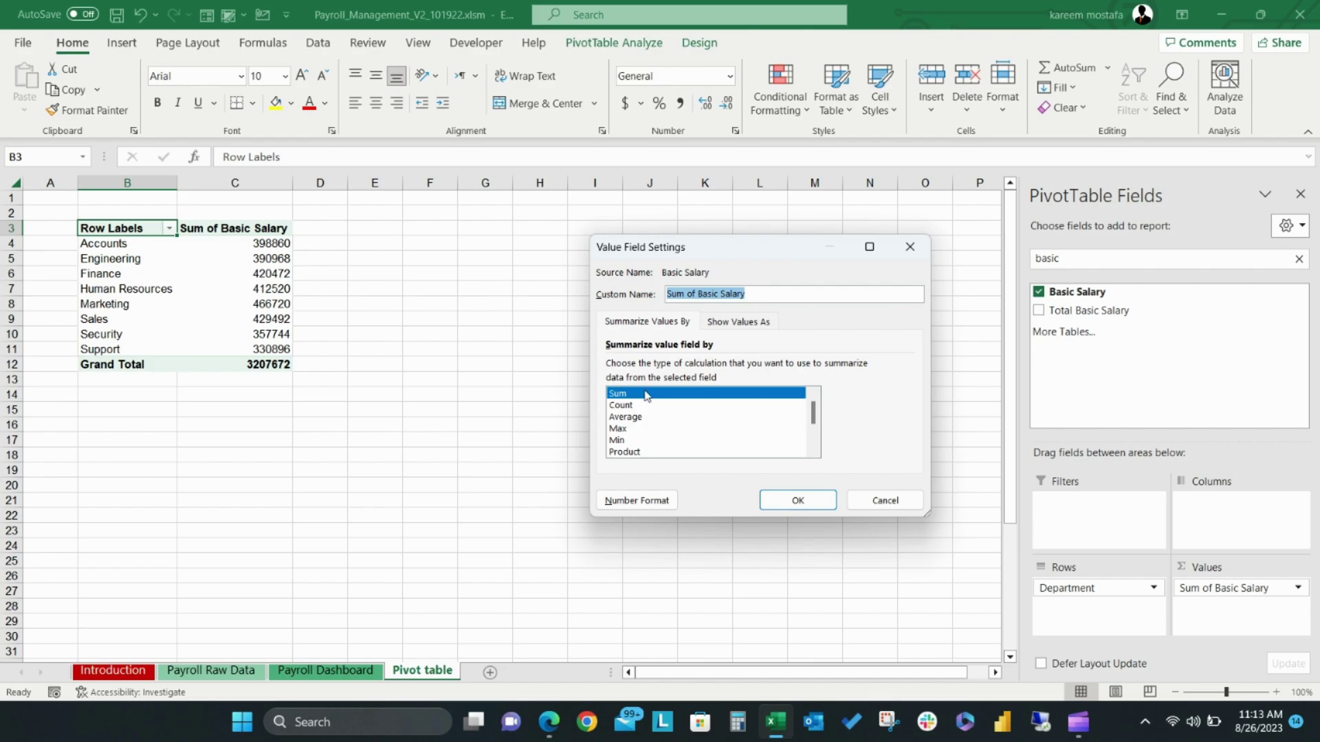
key(Down)
key(Down)
key(Down)
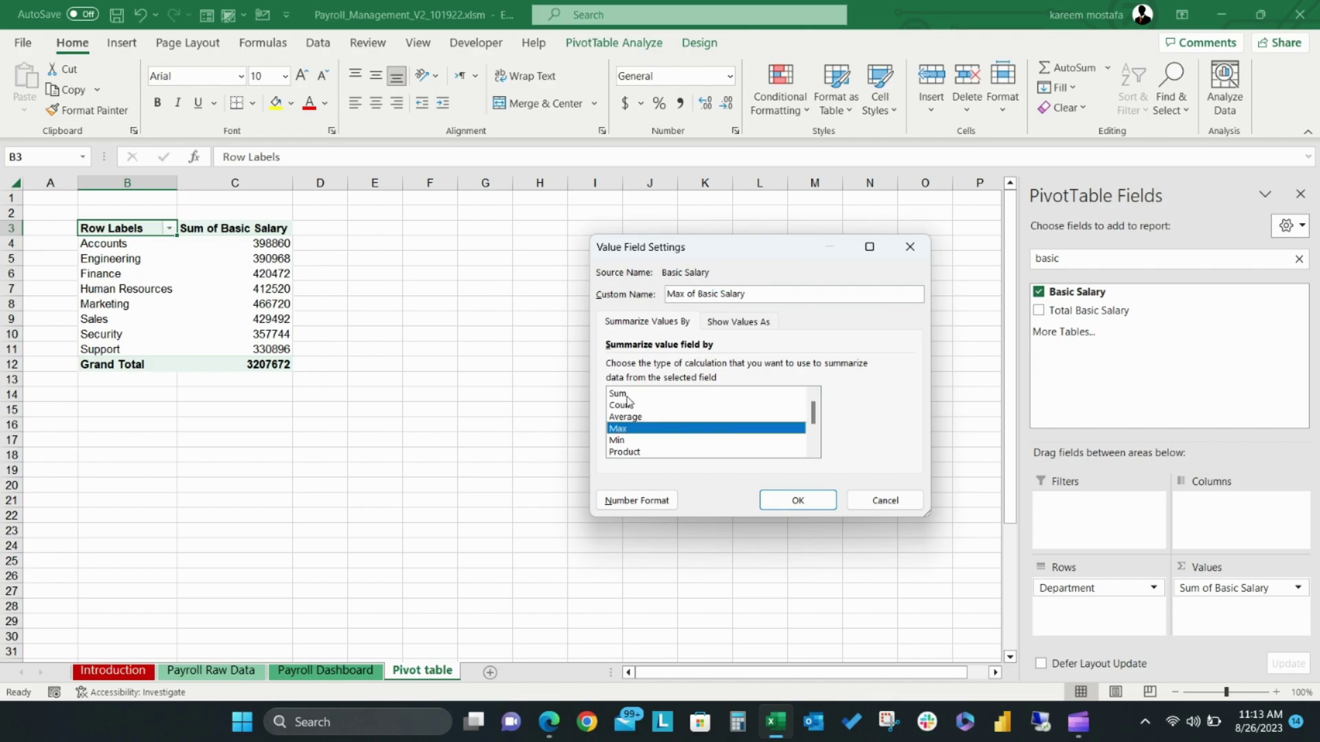
click(627, 395)
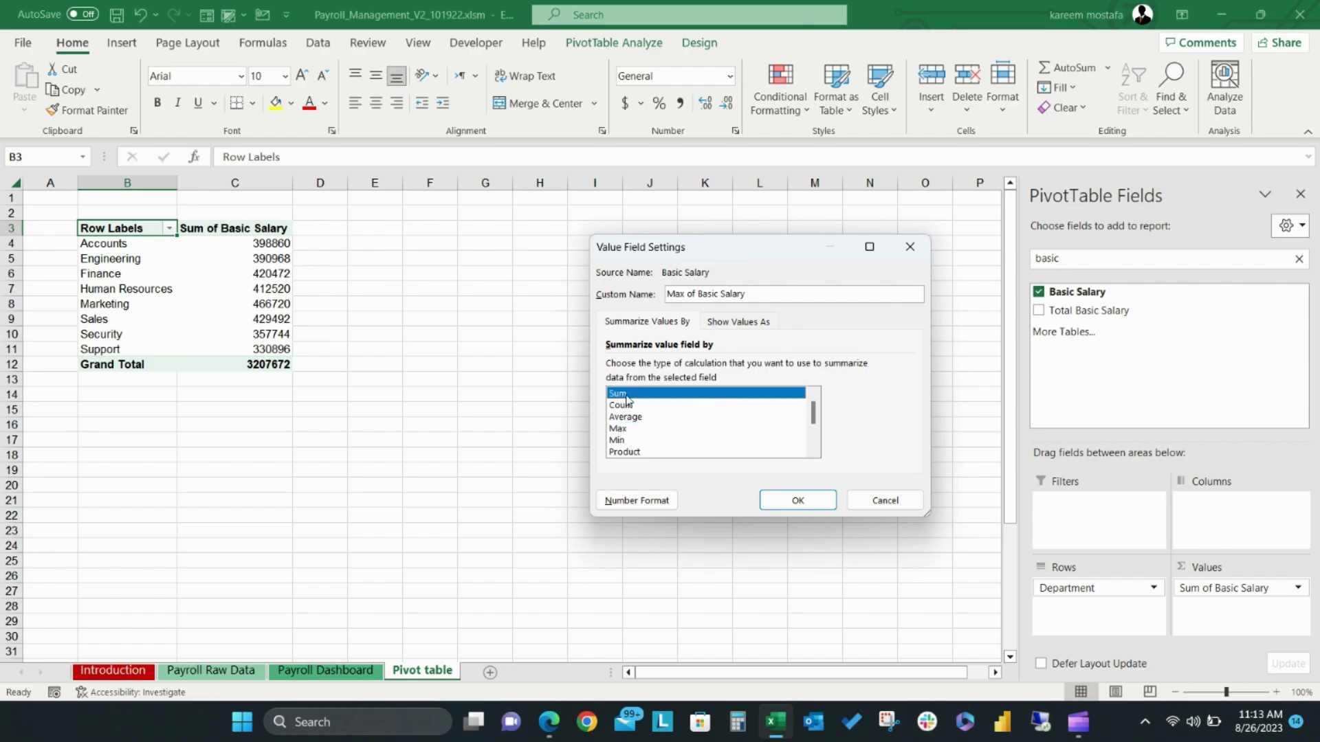
click(809, 502)
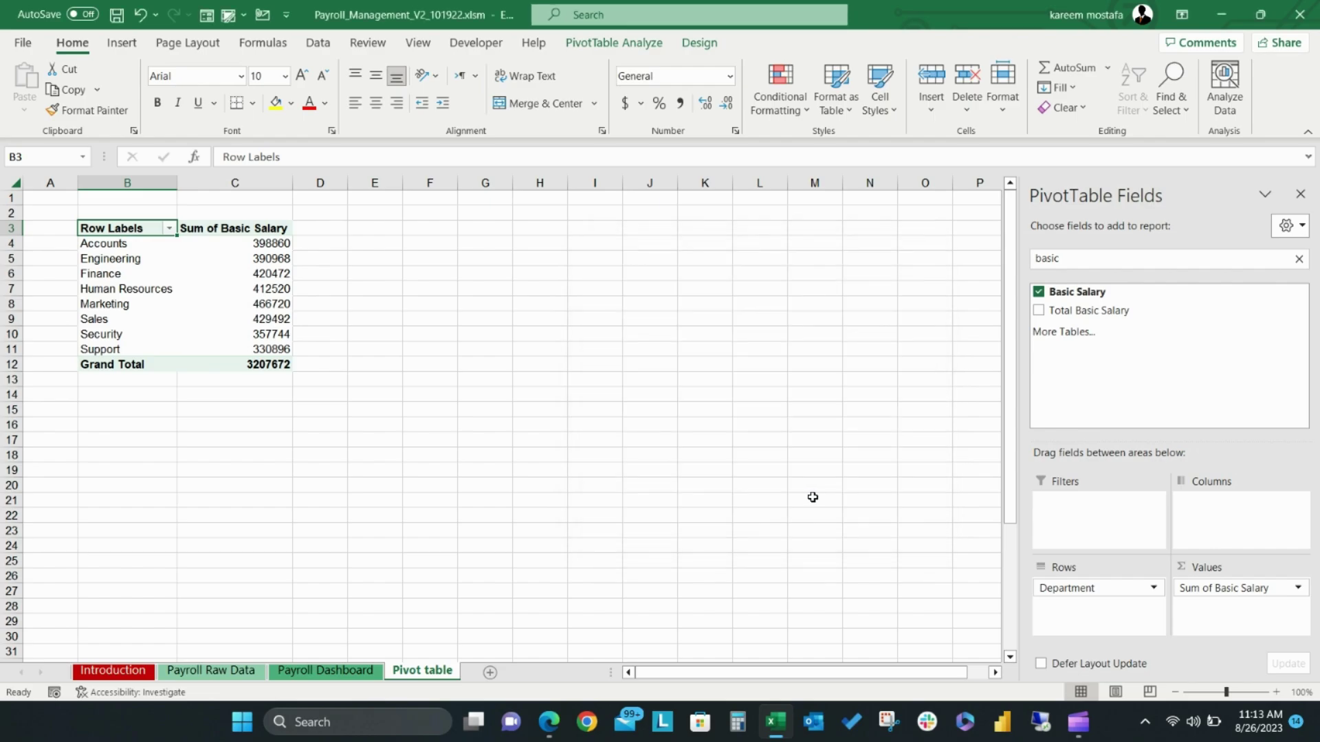
- Link the Total Basic Salaries card in A4 of Payroll Dashboard to the pivot table's Basic Salary grand total with GETPIVOTDATA
click(325, 670)
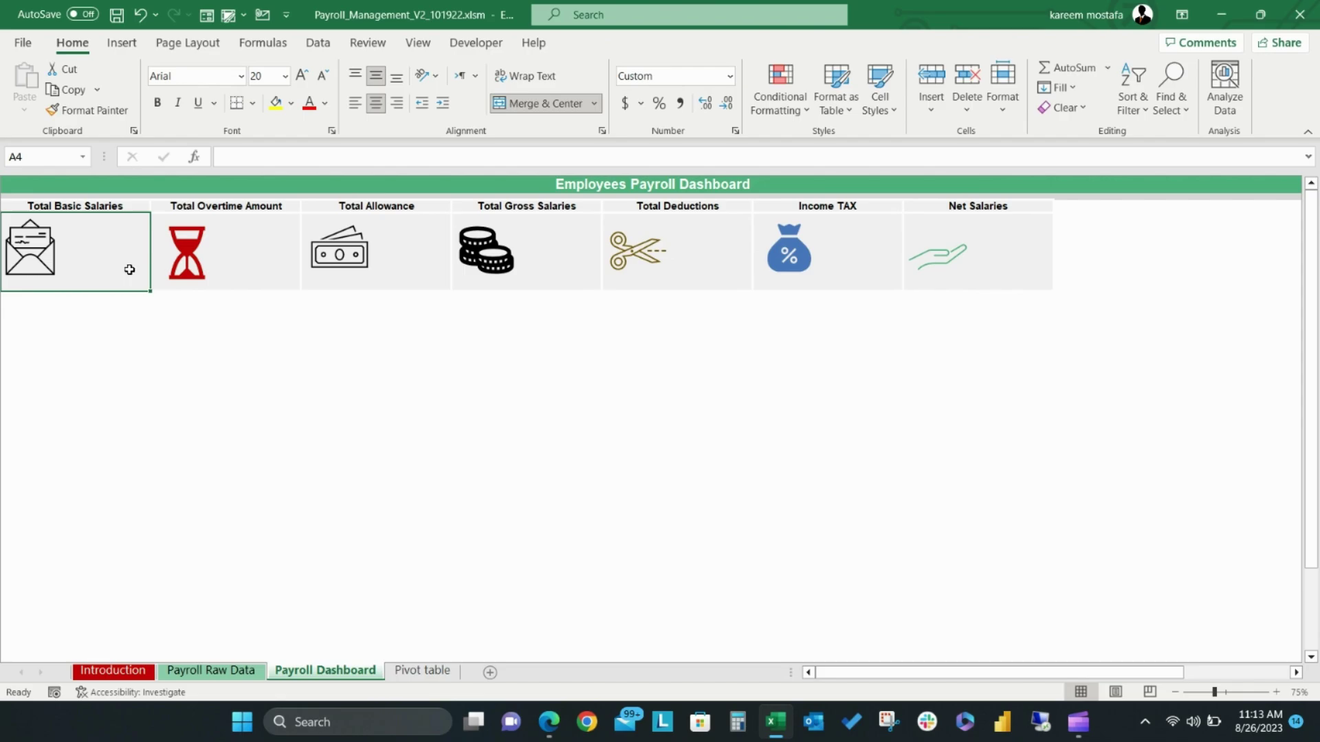
text(=)
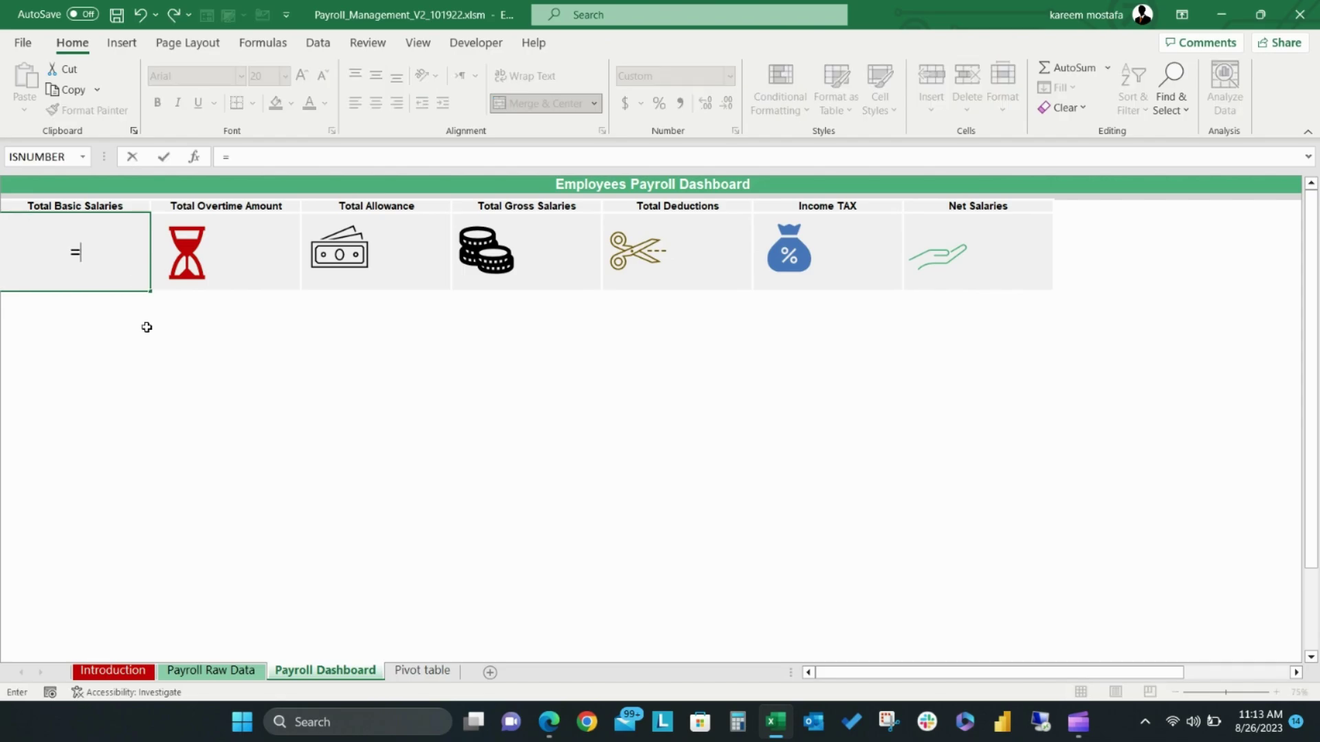
click(421, 670)
click(259, 365)
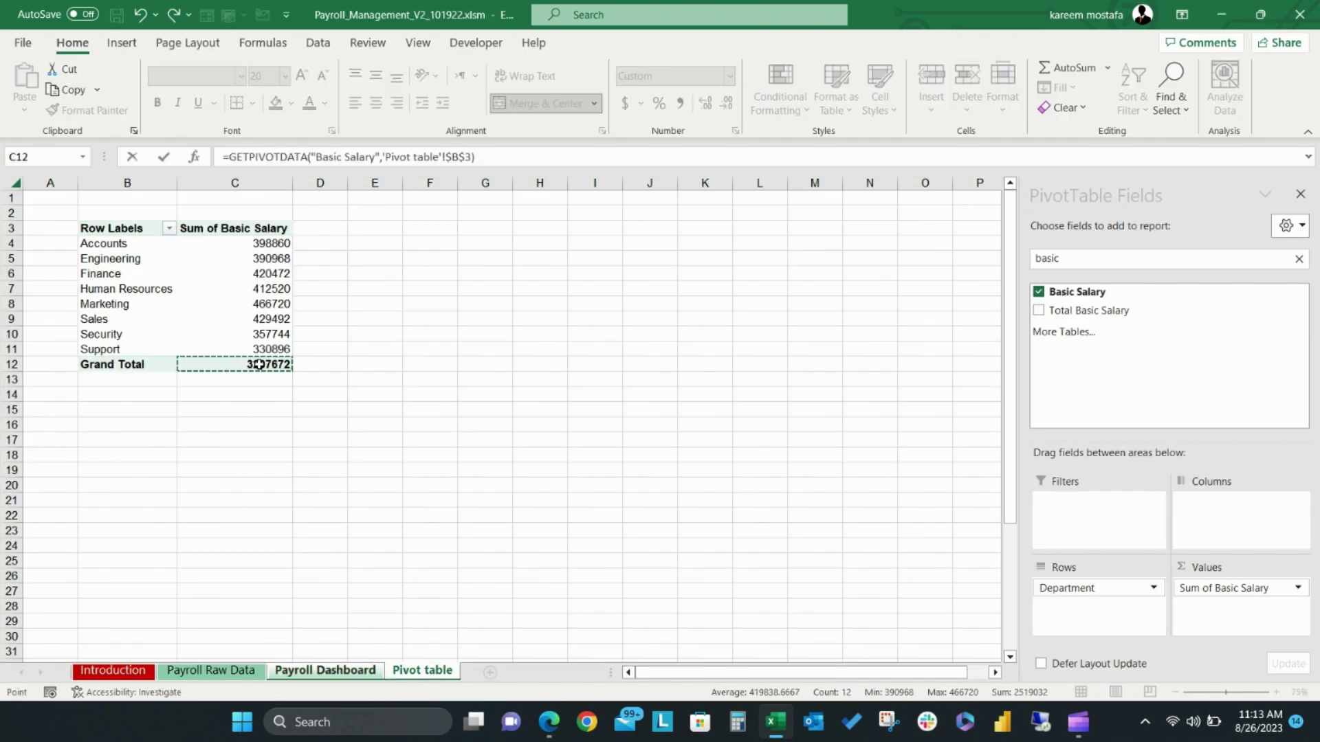
key(Return)
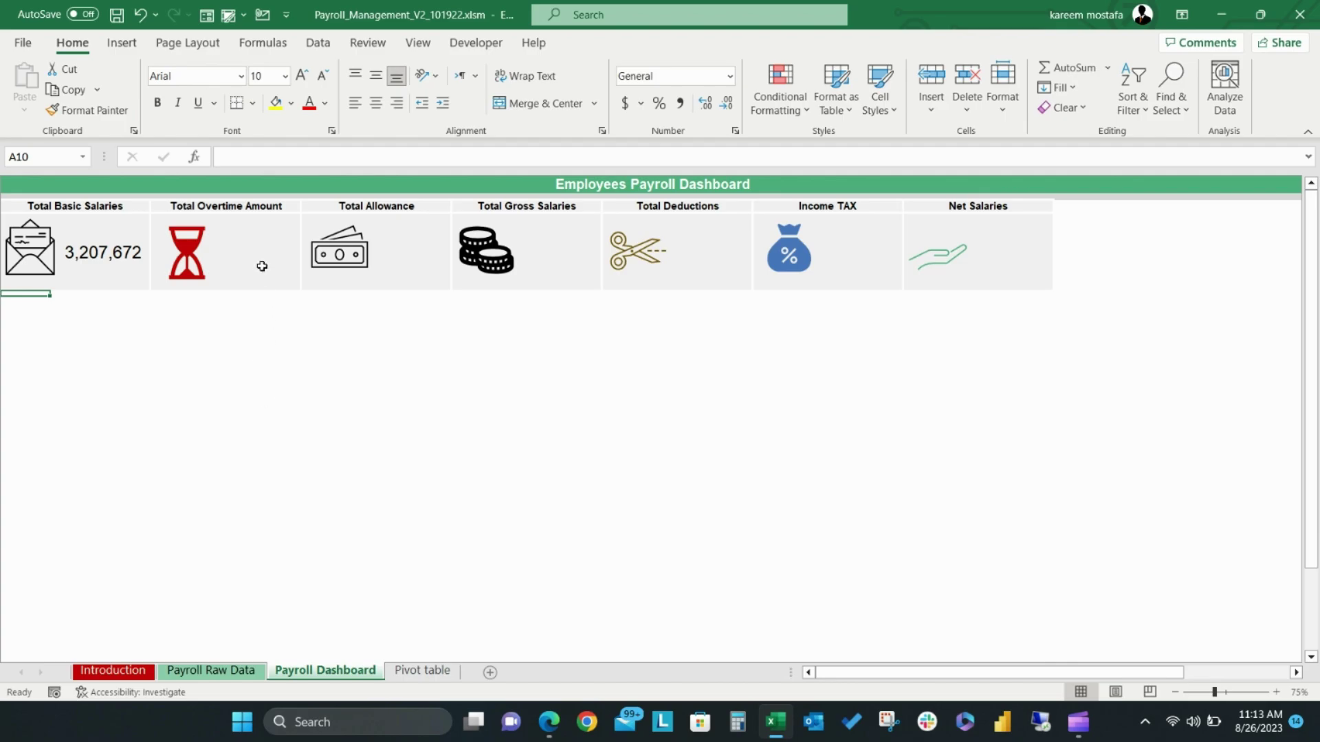
- Search the pivot fields for "over" and add Overtime Amount to the pivot table's values
click(266, 272)
click(420, 671)
click(1194, 259)
text(over)
drag(1093, 310, 1182, 609)
- Link the Total Overtime Amount card on Payroll Dashboard to the pivot table's Overtime Amount grand total
click(324, 670)
text(=)
click(421, 671)
click(401, 364)
key(Return)
- Search the pivot fields for "allowance" and "gross" and add Total Allowance and Gross Salary to the pivot table's values
click(420, 670)
click(1298, 258)
text(allowance)
drag(1086, 382, 1230, 623)
click(1299, 258)
text(gross)
drag(1086, 291, 1230, 625)
- Search the pivot fields for "deduction" and add Total deductions amount to the pivot table's values
click(1298, 258)
text(deduction)
click(1038, 383)
- Check the remaining dashboard cards, then search for "tax" and "net" to add Income TAX and Net Salary to the pivot table's values
click(325, 670)
click(421, 670)
click(1298, 259)
text(tax)
click(1038, 292)
click(1298, 258)
text(net)
click(1038, 290)
- Link the Total Gross Salaries card on Payroll Dashboard to the pivot table's Gross Salary grand total
click(325, 670)
click(500, 281)
text(=)
click(421, 670)
click(677, 368)
key(Return)
- Link the Total Deductions, Income TAX and Net Salaries cards to their matching grand totals in the pivot table
click(704, 250)
text(=)
click(420, 670)
text(=)
click(420, 671)
click(791, 366)
key(Tab)
text(=)
click(421, 670)
click(974, 366)
key(Tab)
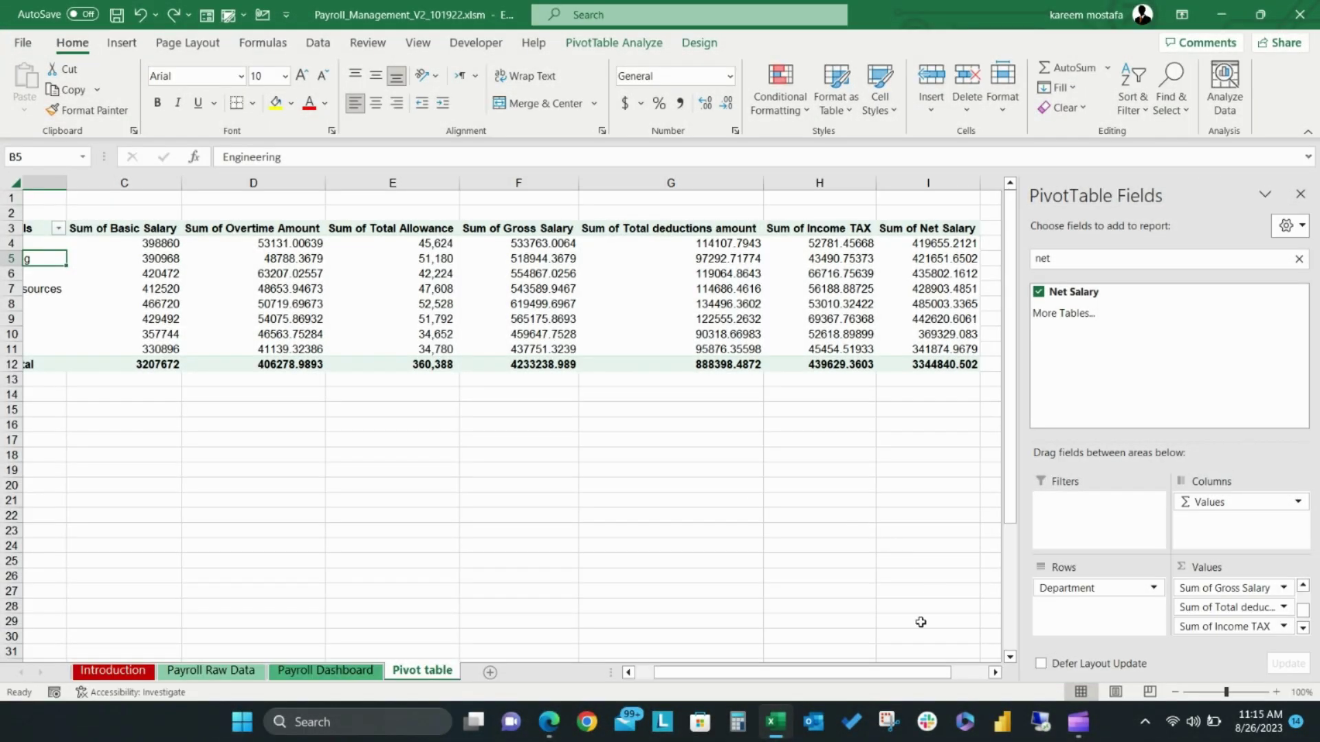
- Name the pivot table TopBarMetrics, then close its field list and return to the Payroll Dashboard sheet
drag(930, 678, 739, 677)
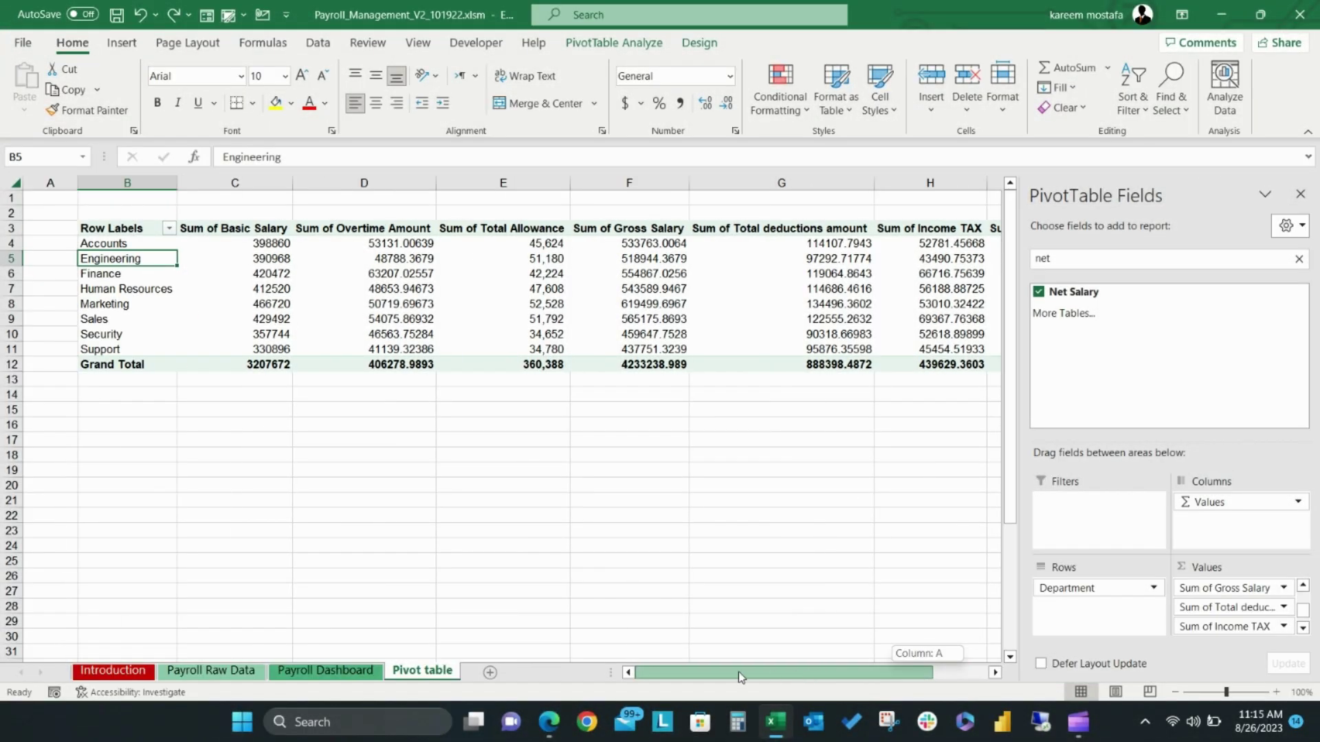
click(278, 260)
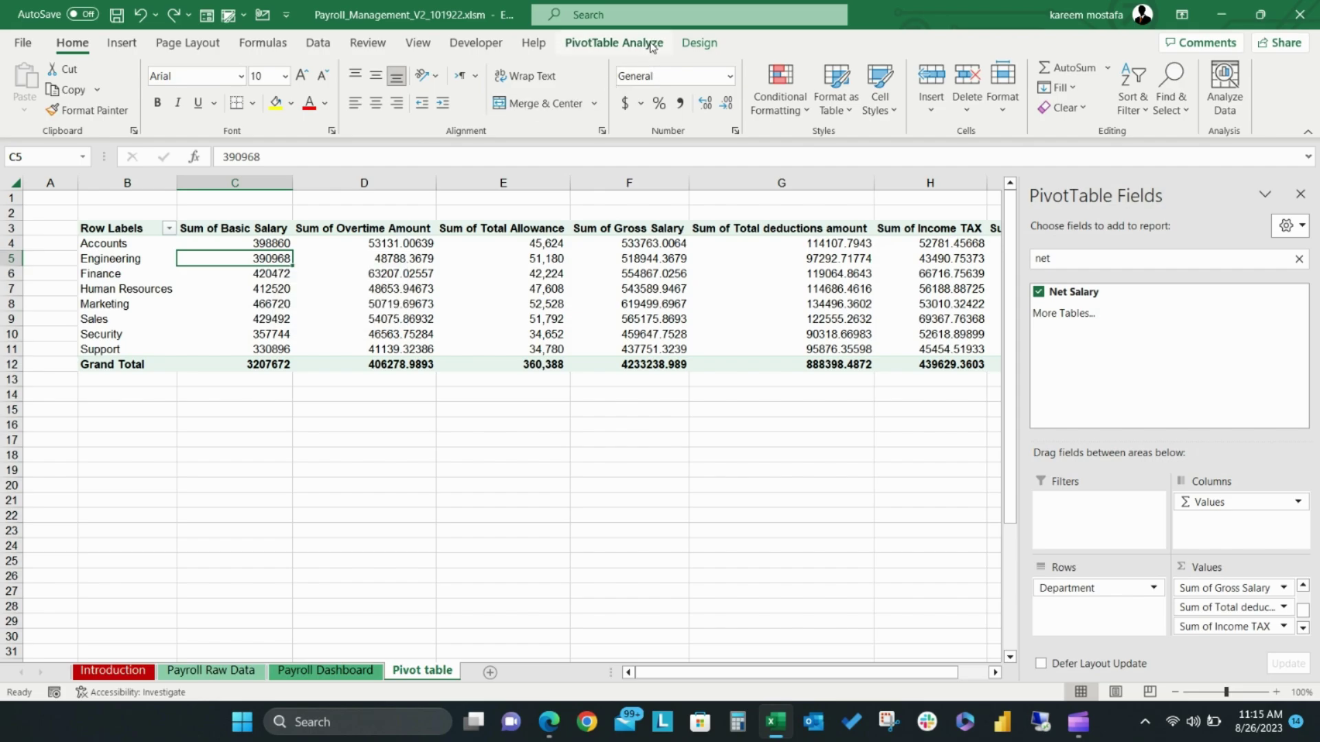
click(614, 43)
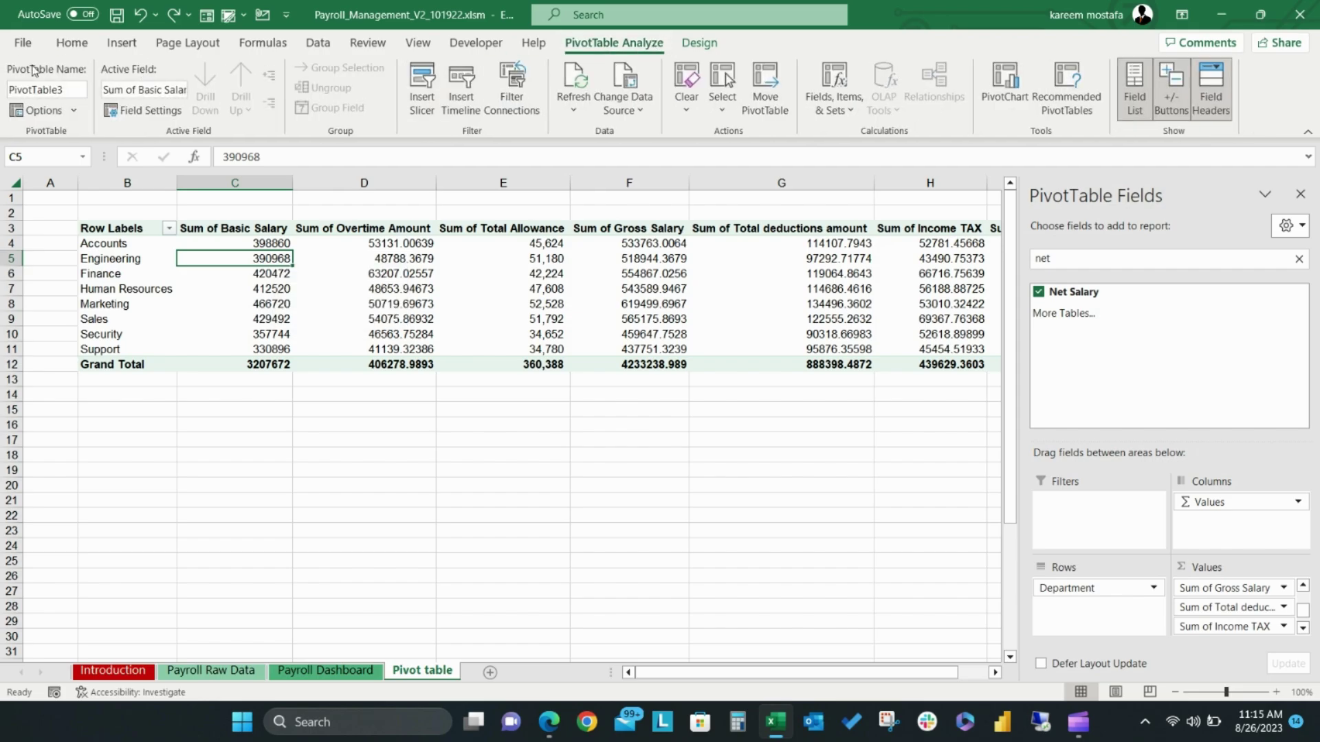
click(75, 90)
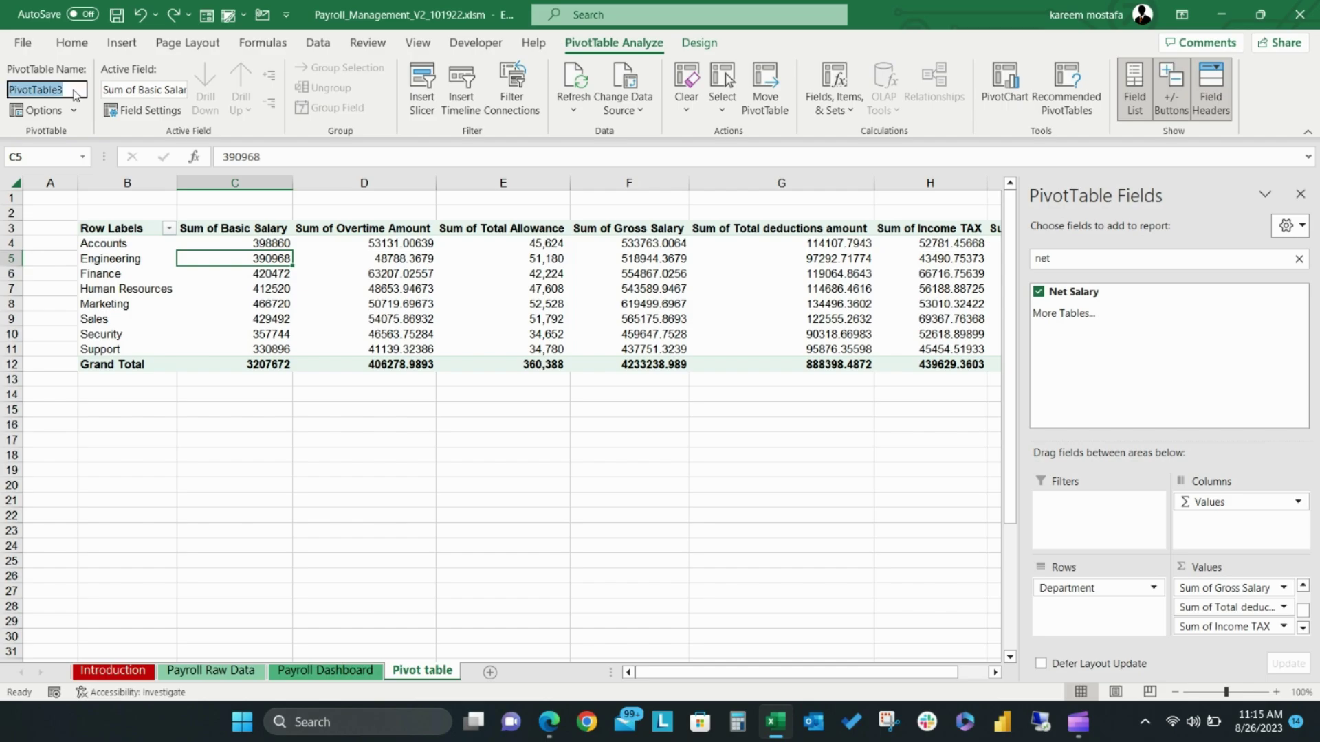
text(TopBarMetrics)
key(Return)
click(295, 311)
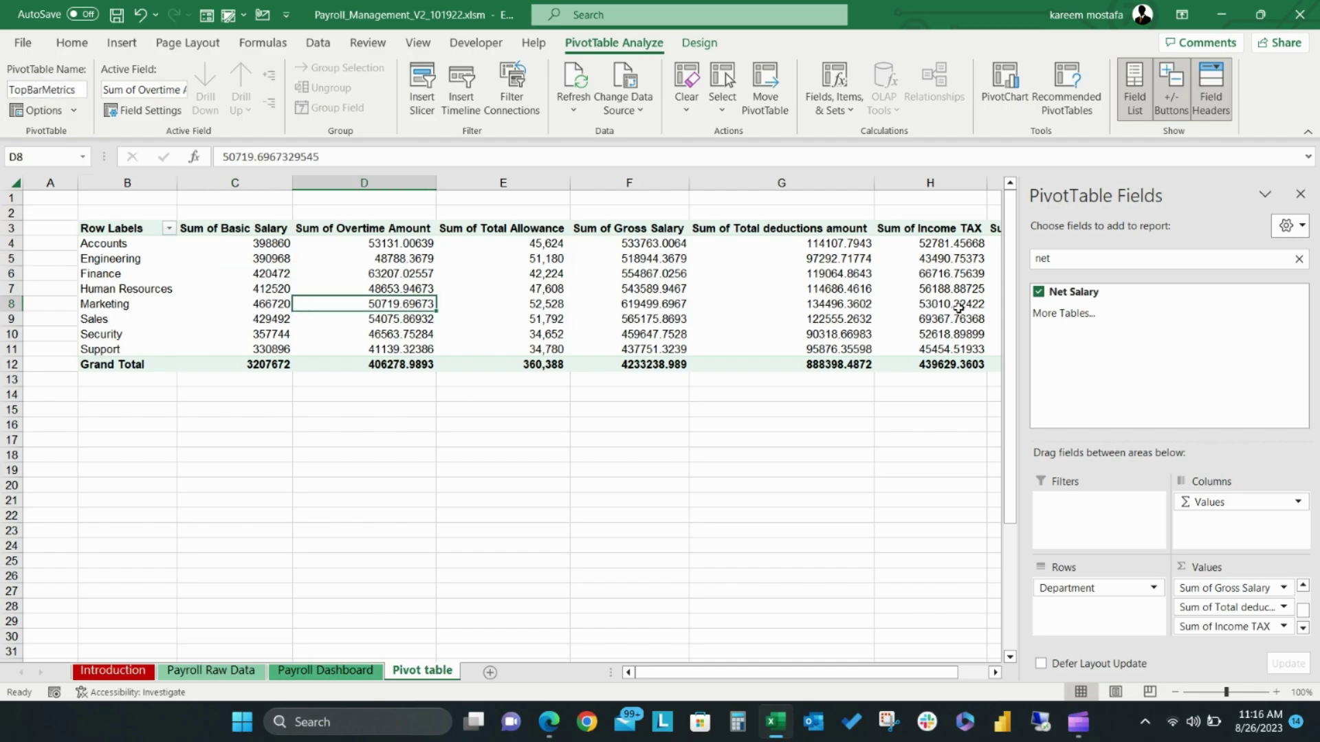
click(1300, 195)
click(326, 670)
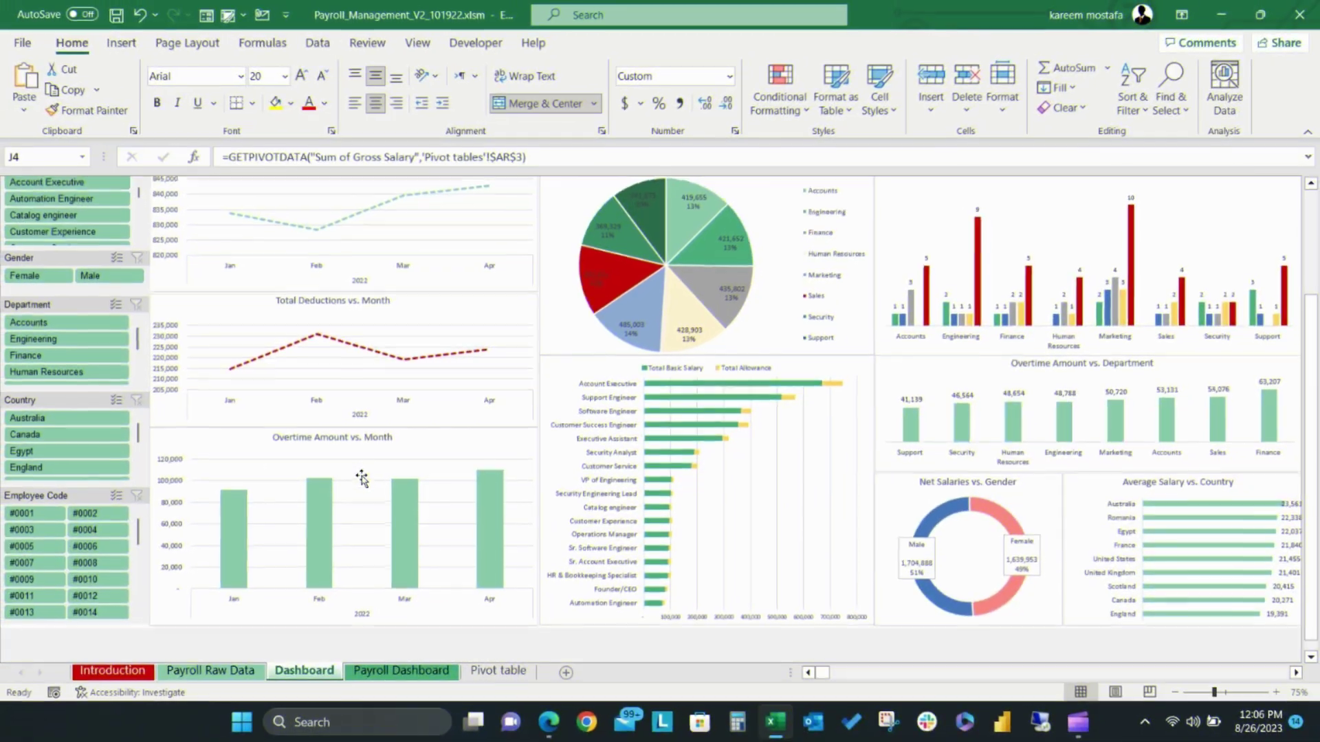
- Examine the monthly net salary, deductions and overtime charts on the finished Dashboard sheet
scroll(361, 478, up, 4)
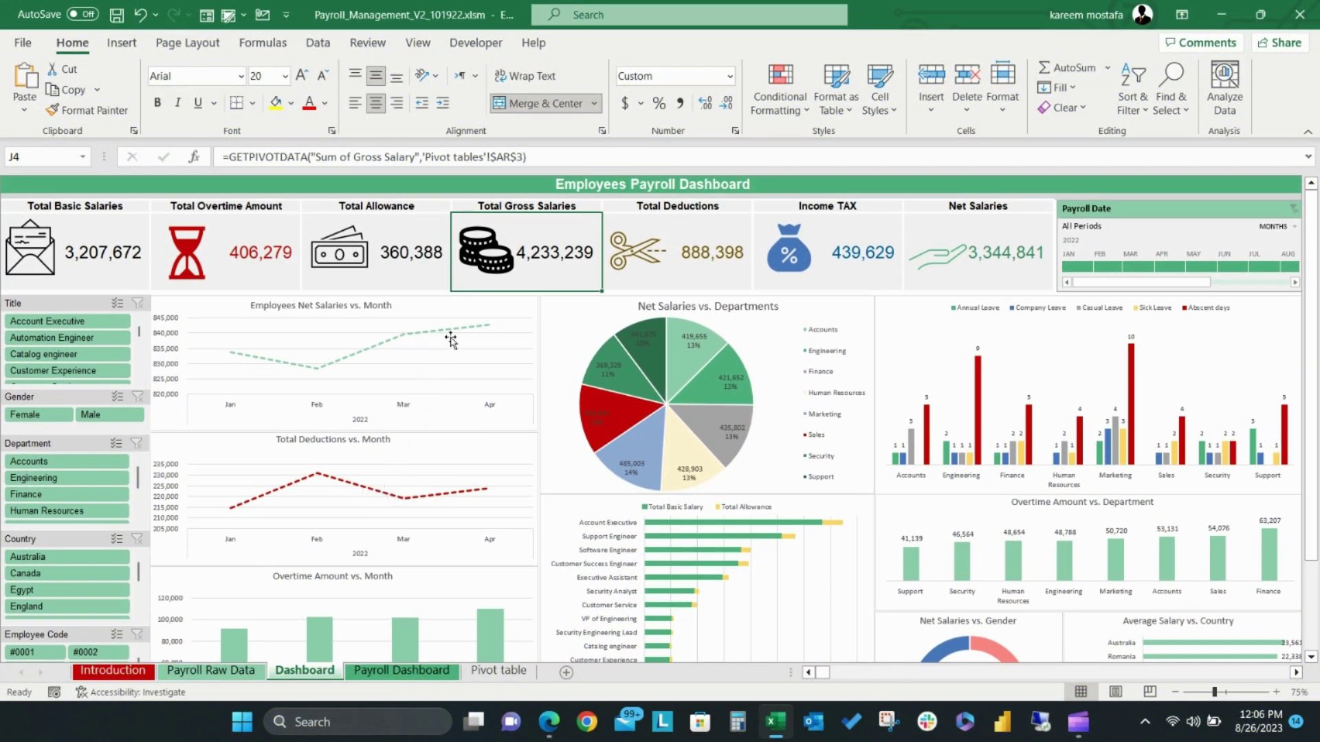
click(431, 302)
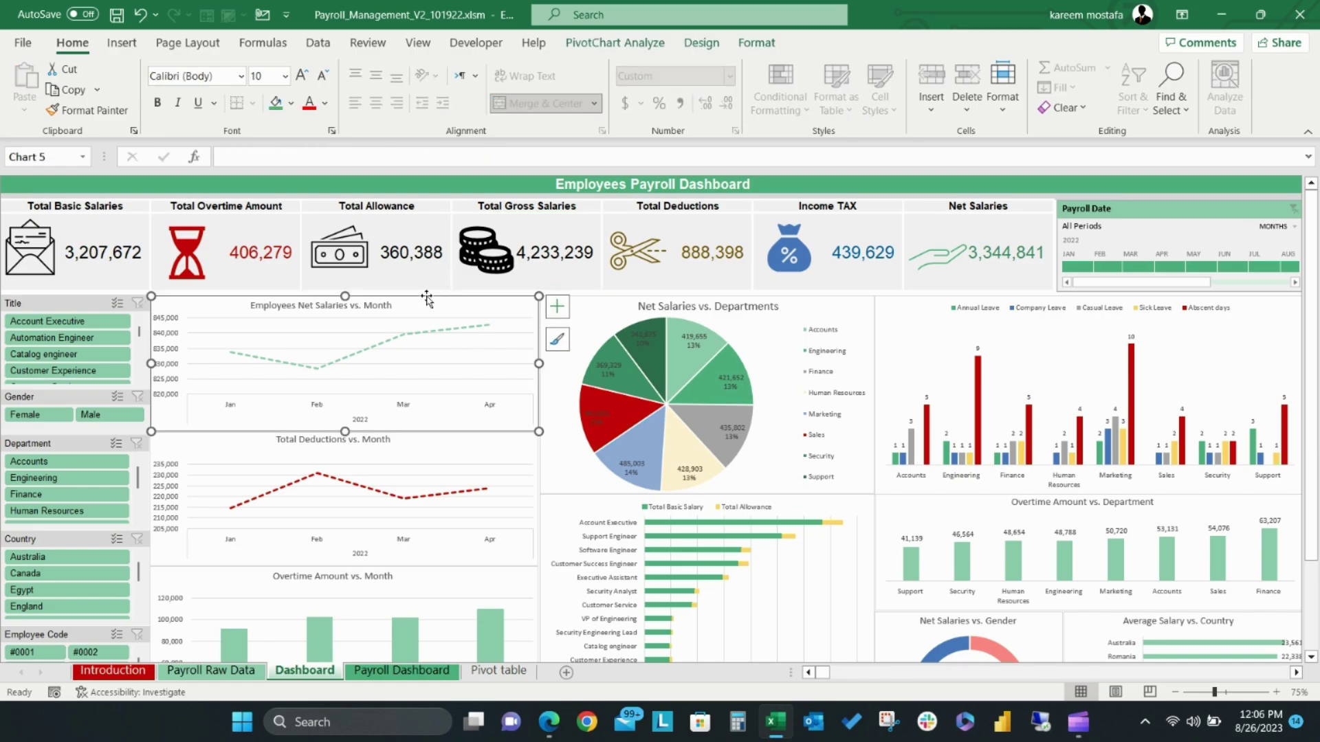
click(443, 440)
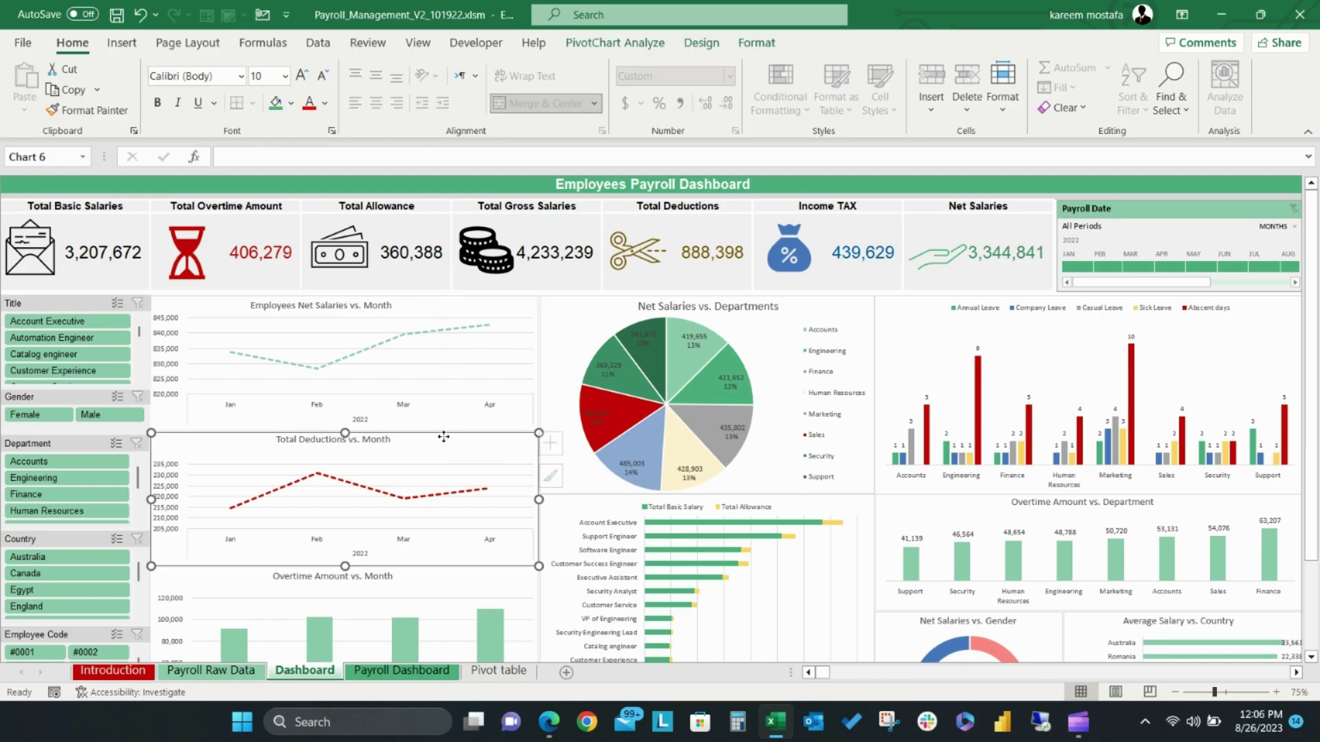
click(430, 573)
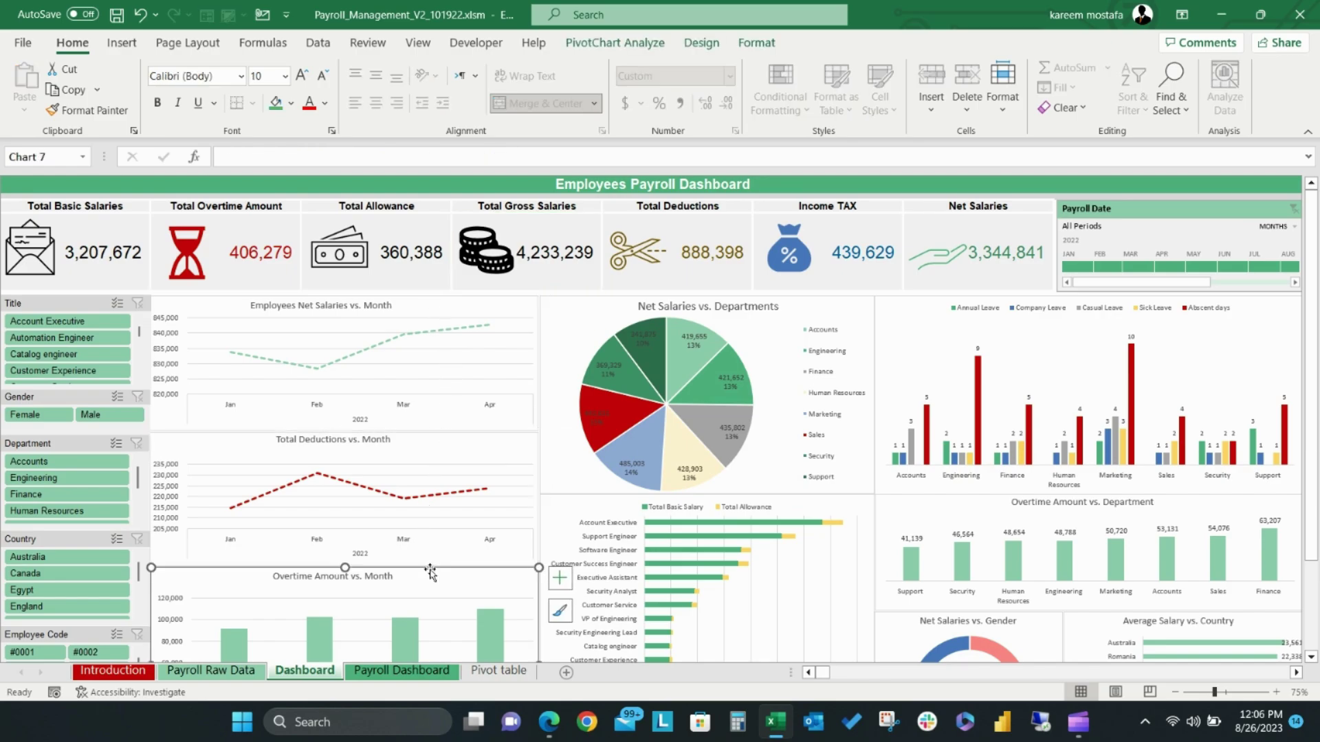
click(481, 288)
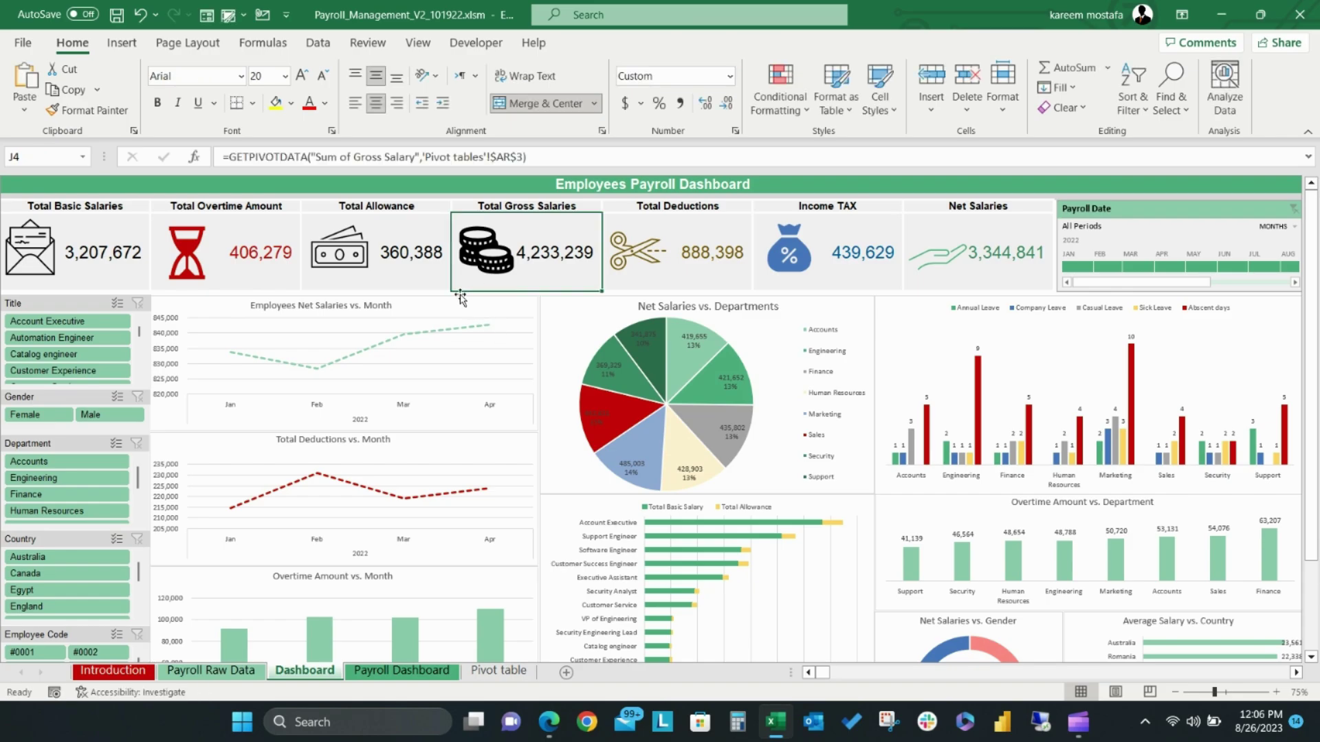
click(422, 306)
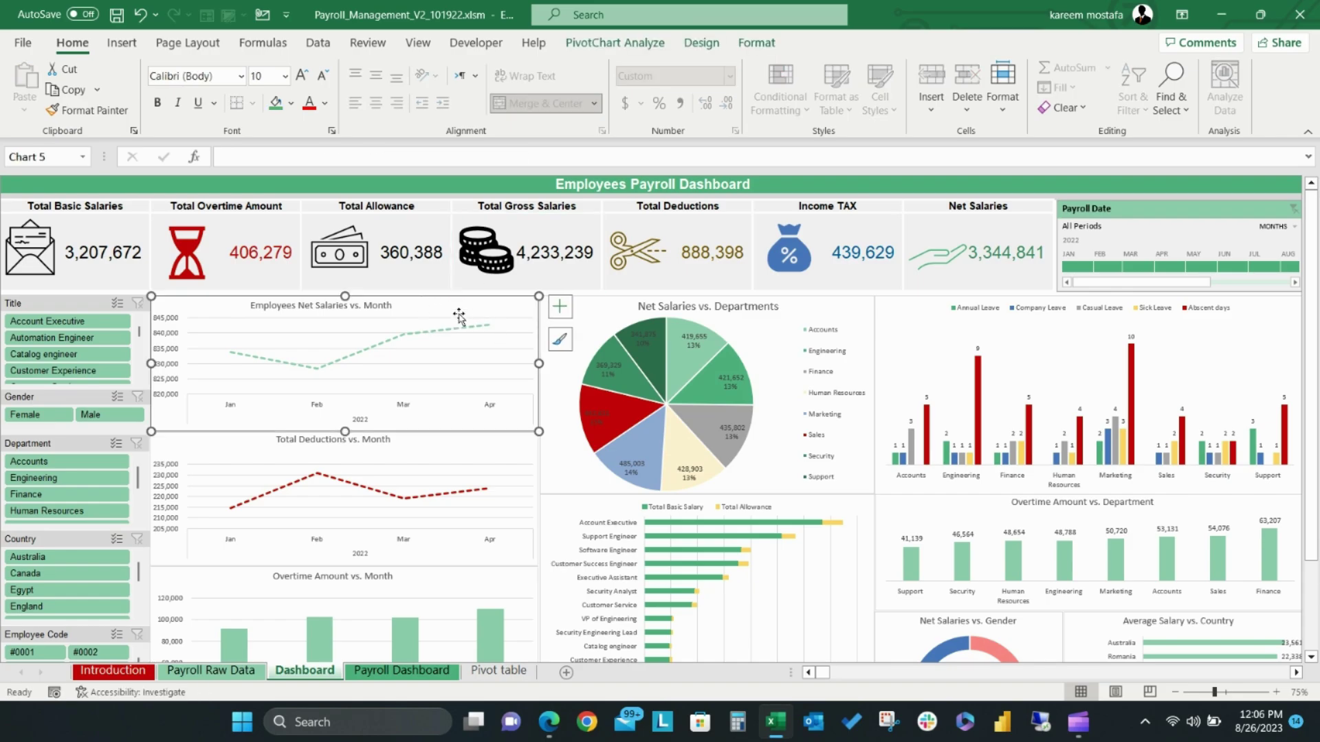
- Examine the department, gender and country charts on the finished Dashboard sheet
click(770, 323)
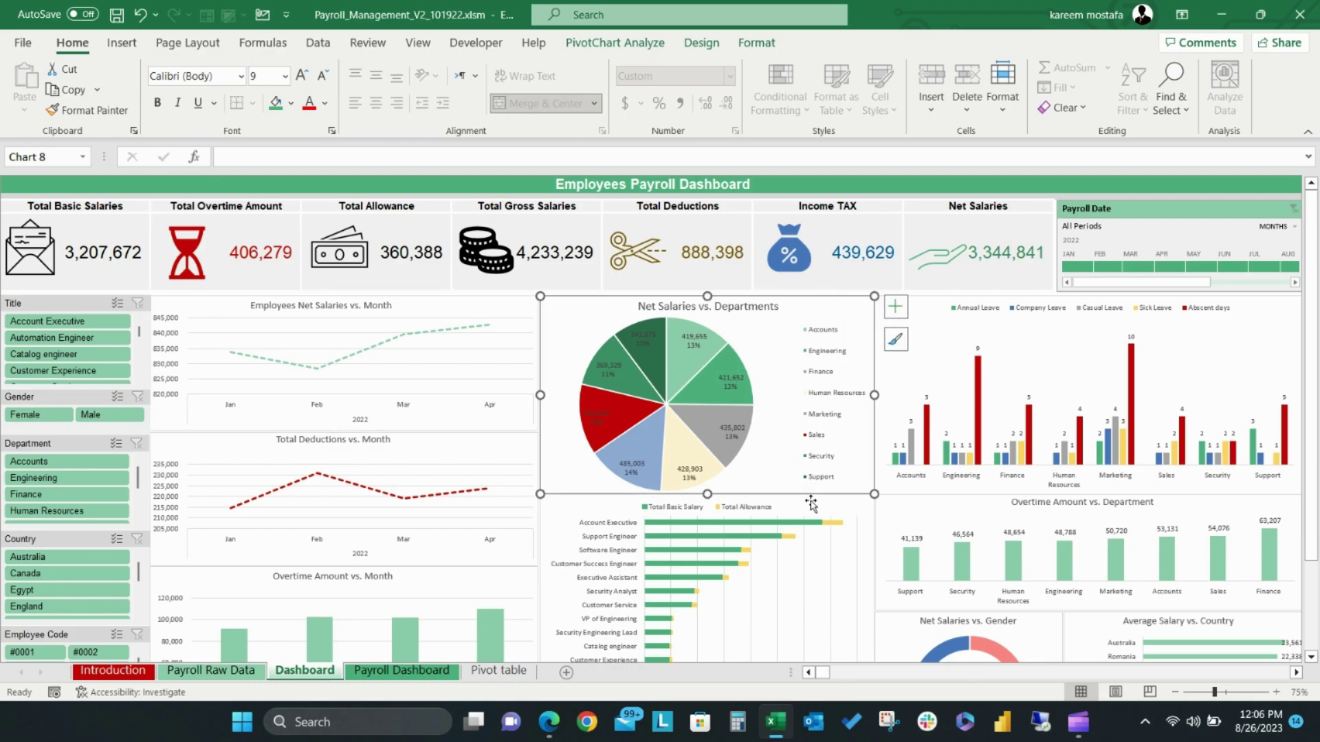
scroll(825, 533, down, 2)
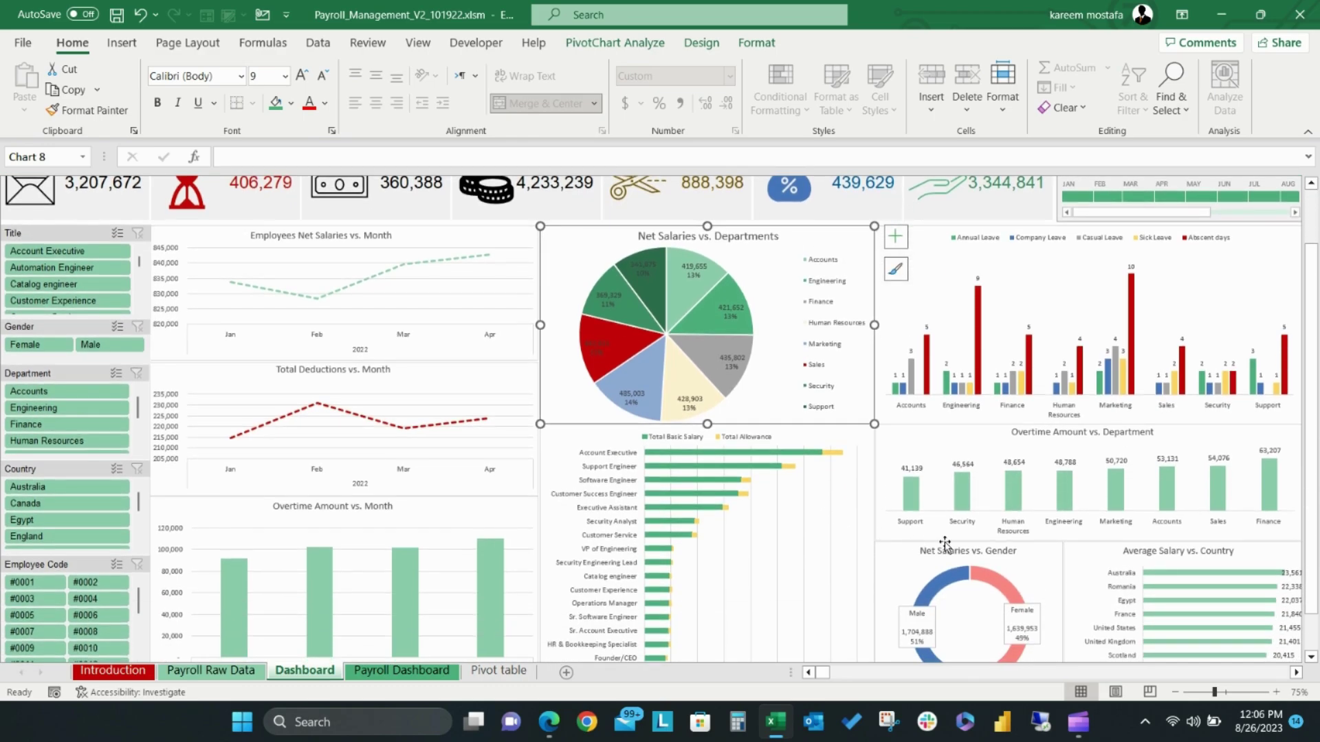
click(1032, 553)
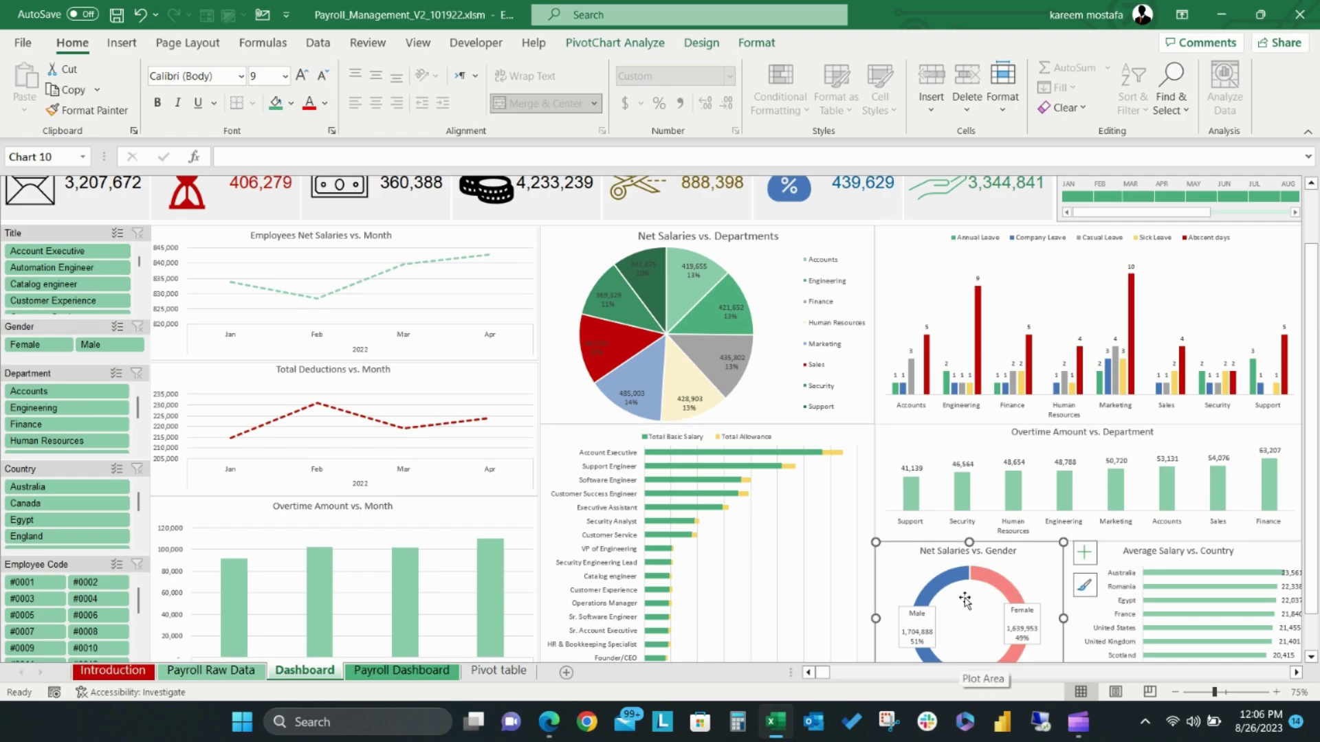
scroll(965, 603, up, 2)
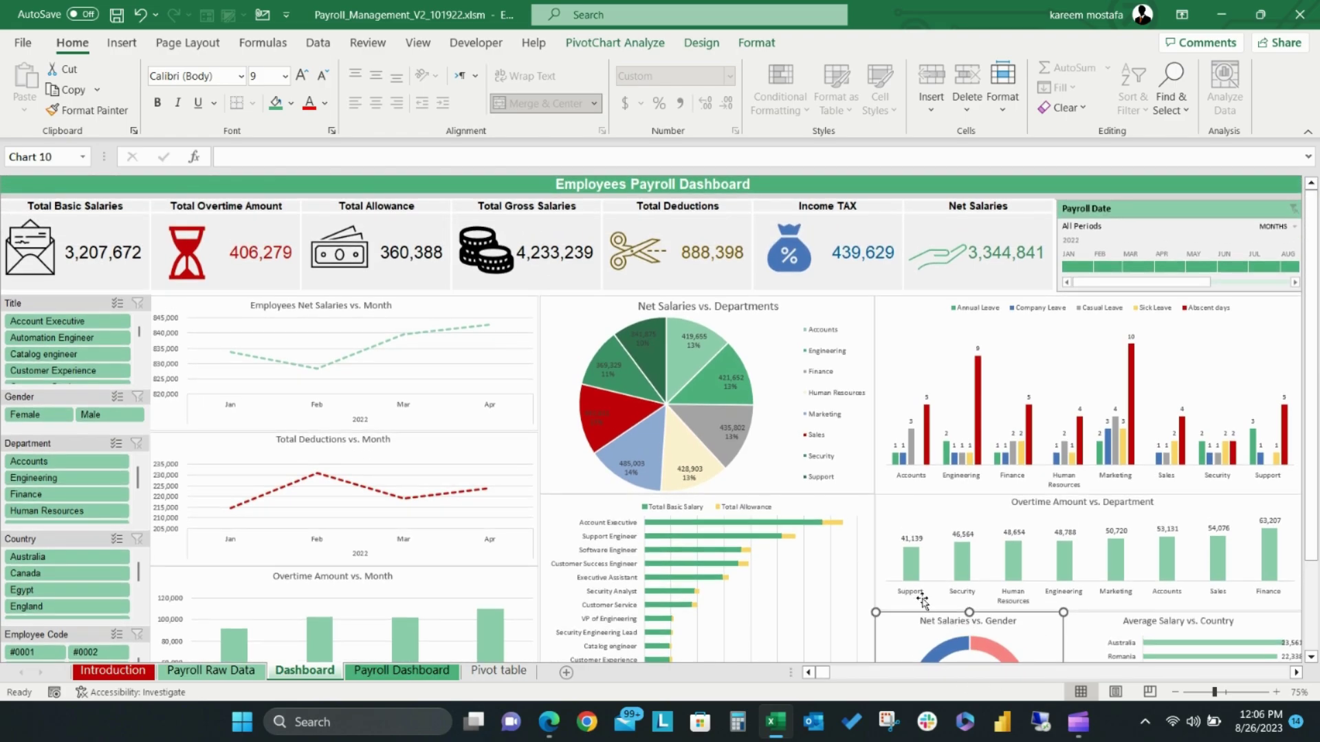
click(893, 481)
click(962, 550)
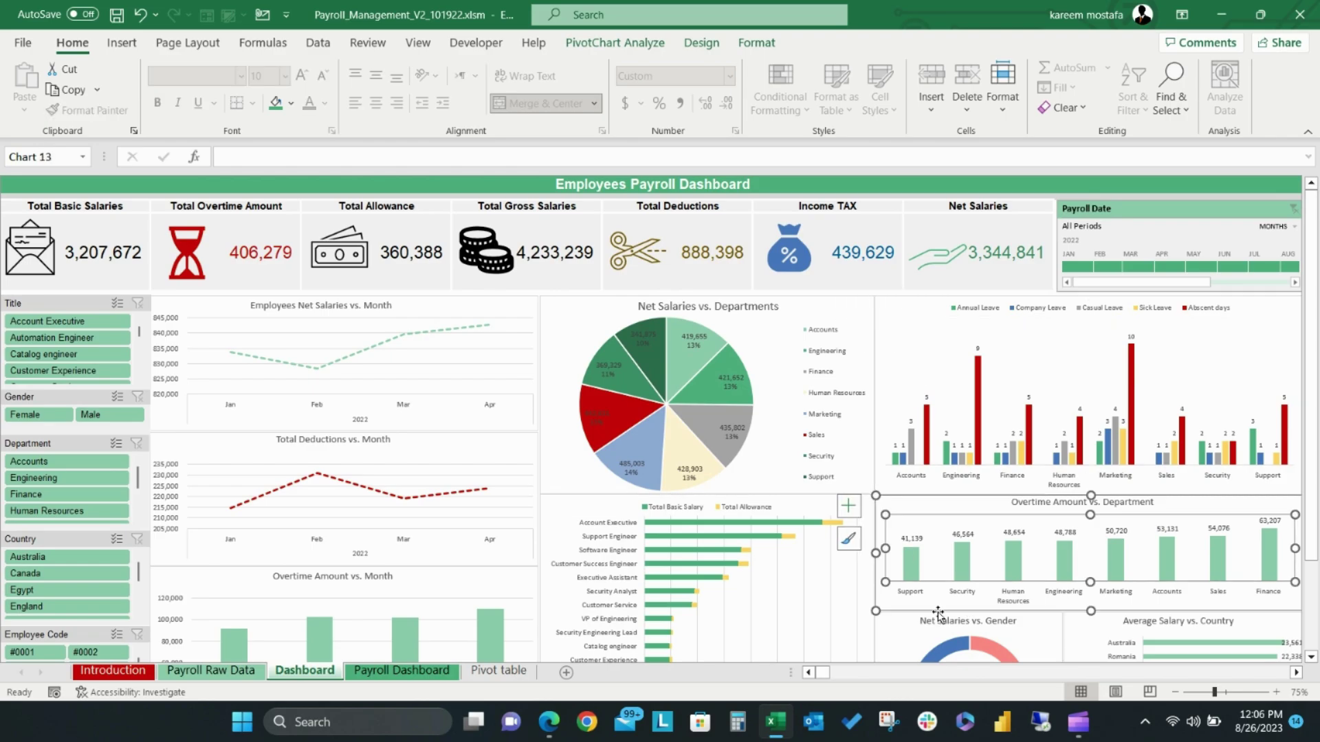
scroll(1098, 625, down, 1)
click(1098, 626)
scroll(691, 481, up, 1)
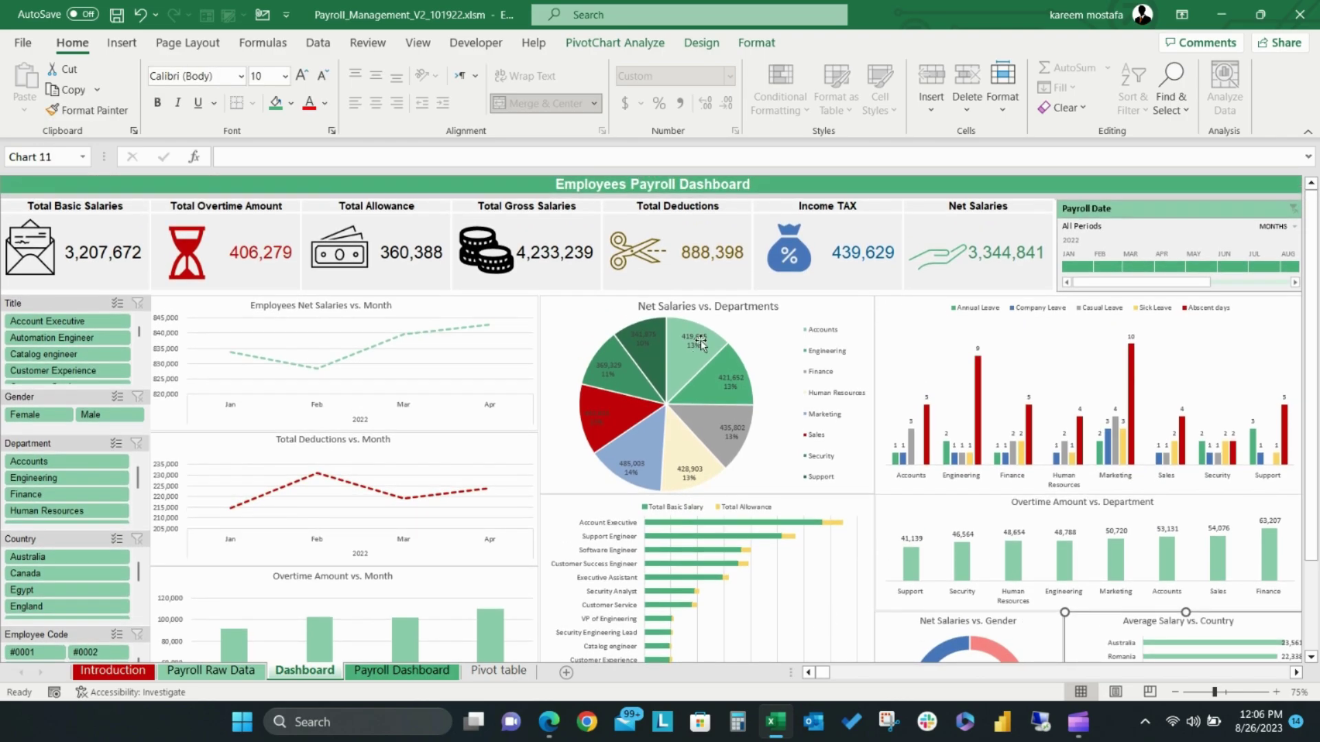
click(724, 273)
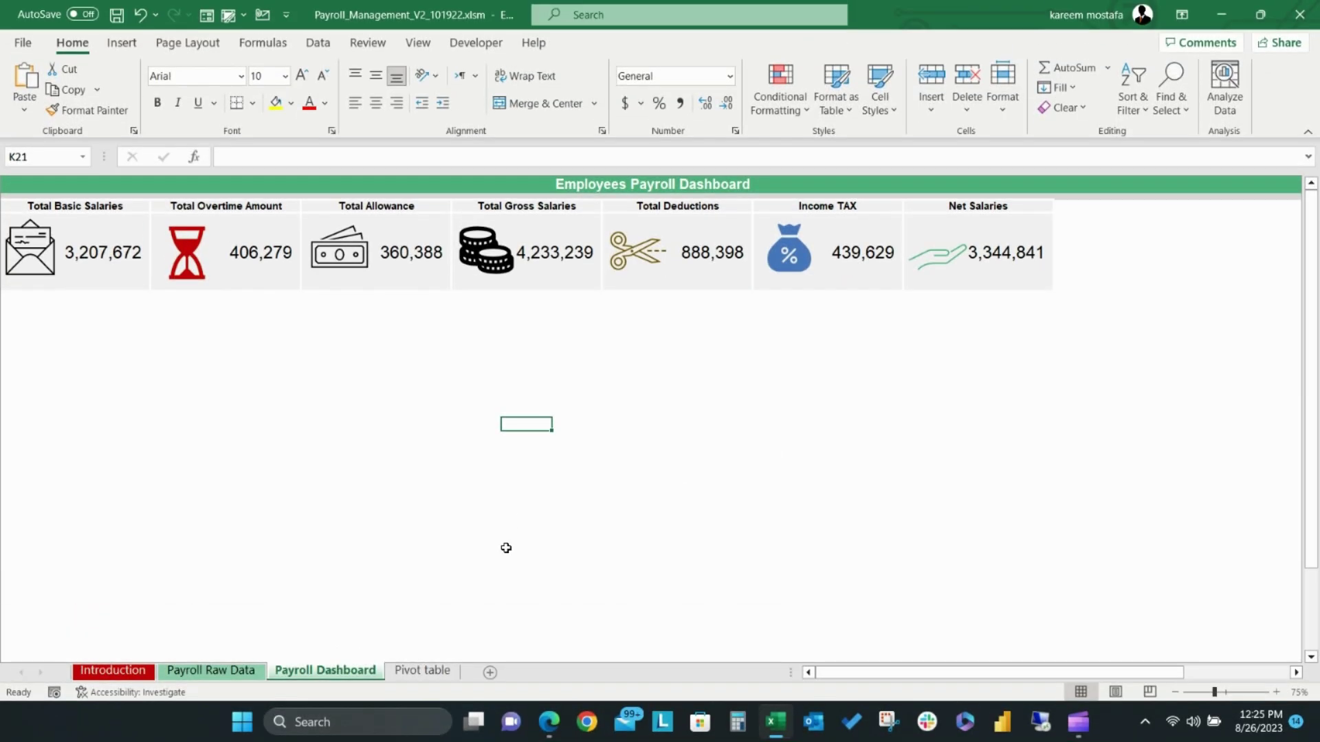
- Insert a new pivot table from the payroll data in cell L3 of the Pivot table sheet
click(416, 671)
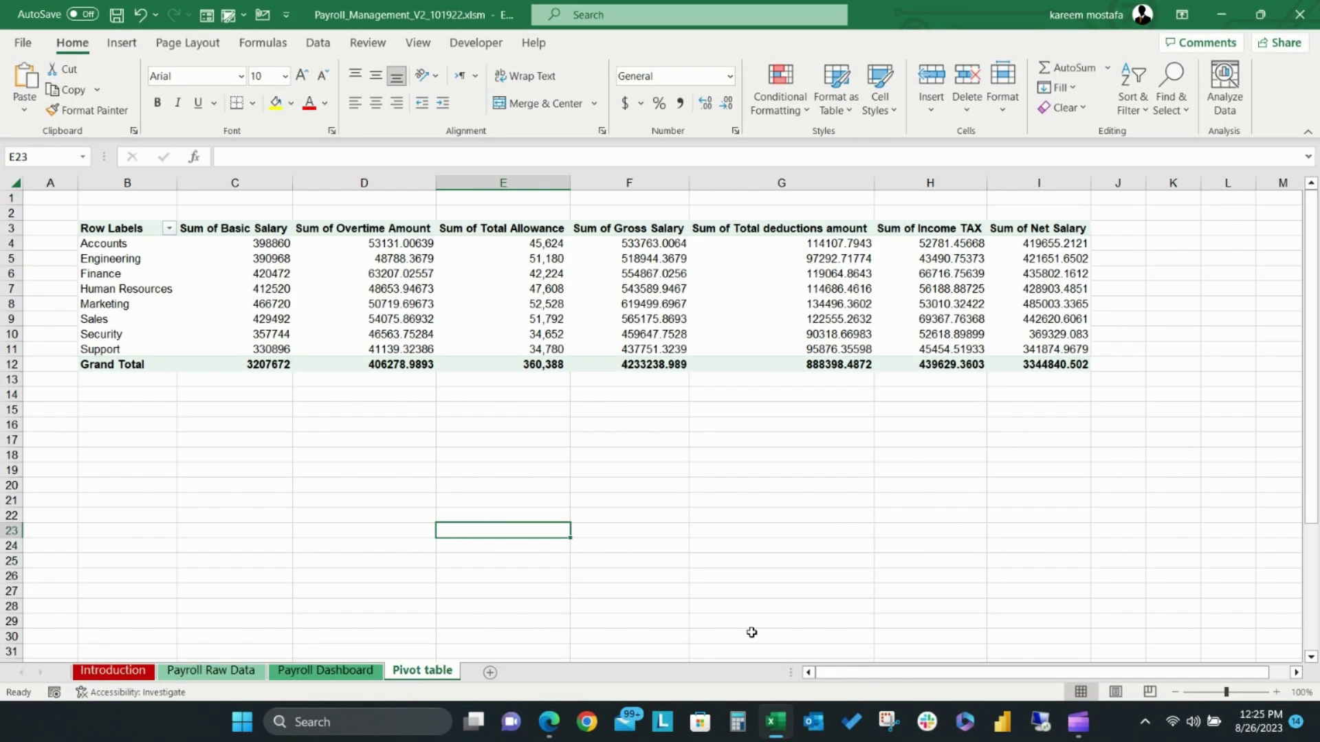
drag(832, 672, 898, 677)
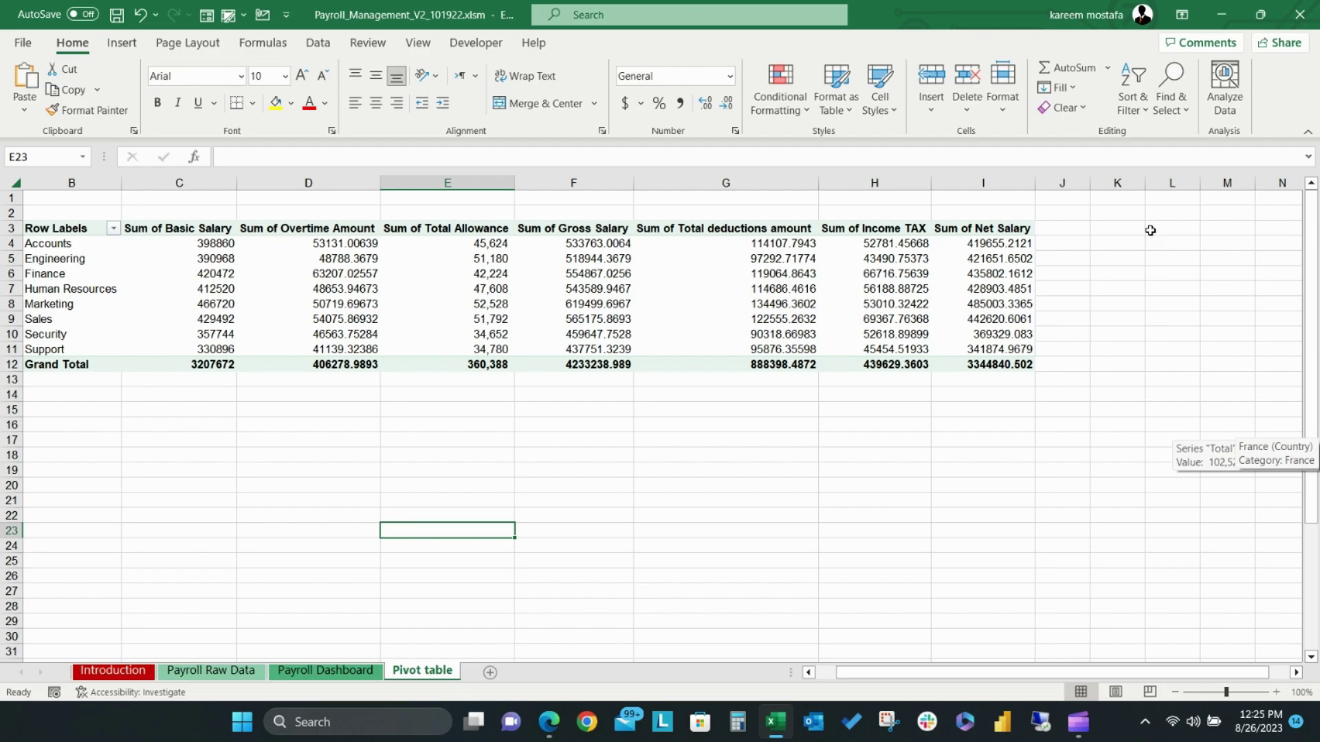
click(1150, 231)
click(121, 42)
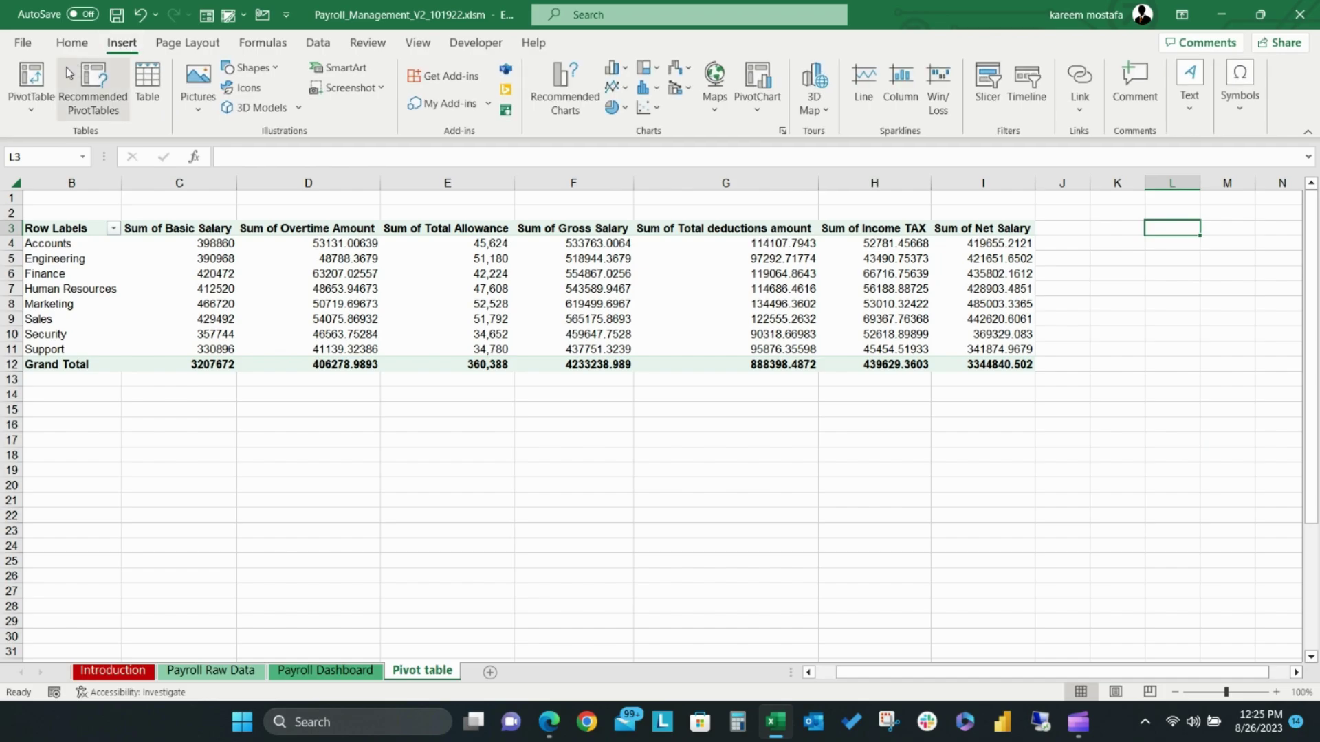
click(31, 77)
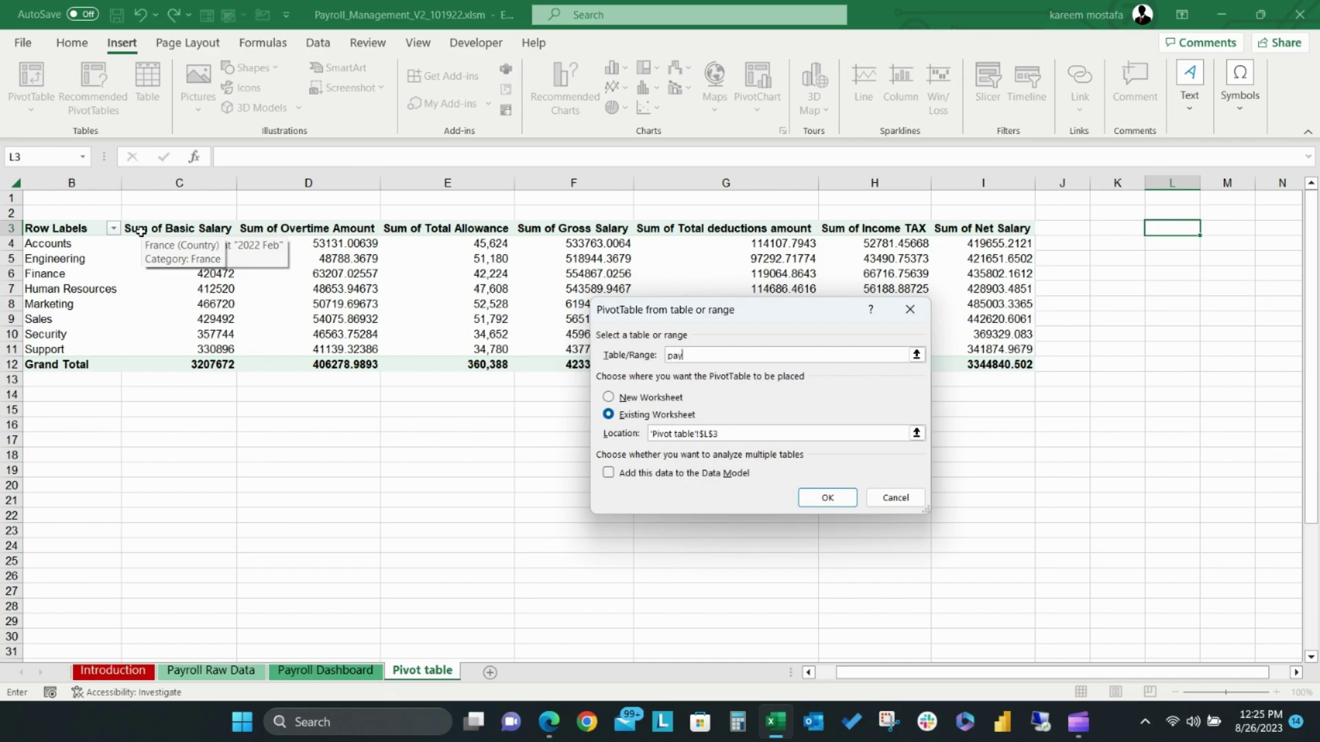
key(Return)
drag(859, 672, 935, 673)
click(995, 673)
scroll(995, 672, right, 6)
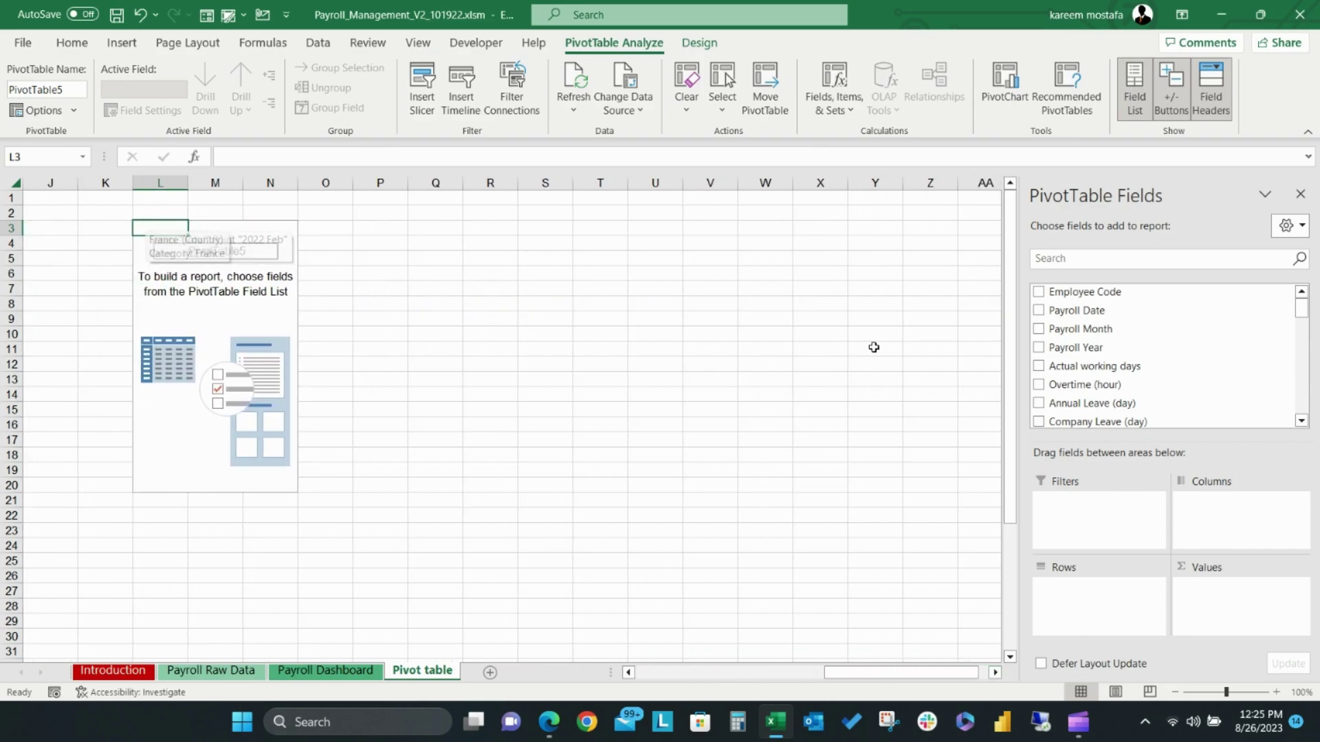
- Add Payroll Date to the new pivot table's rows and Net Salary to its values, summarized by Sum
click(1129, 265)
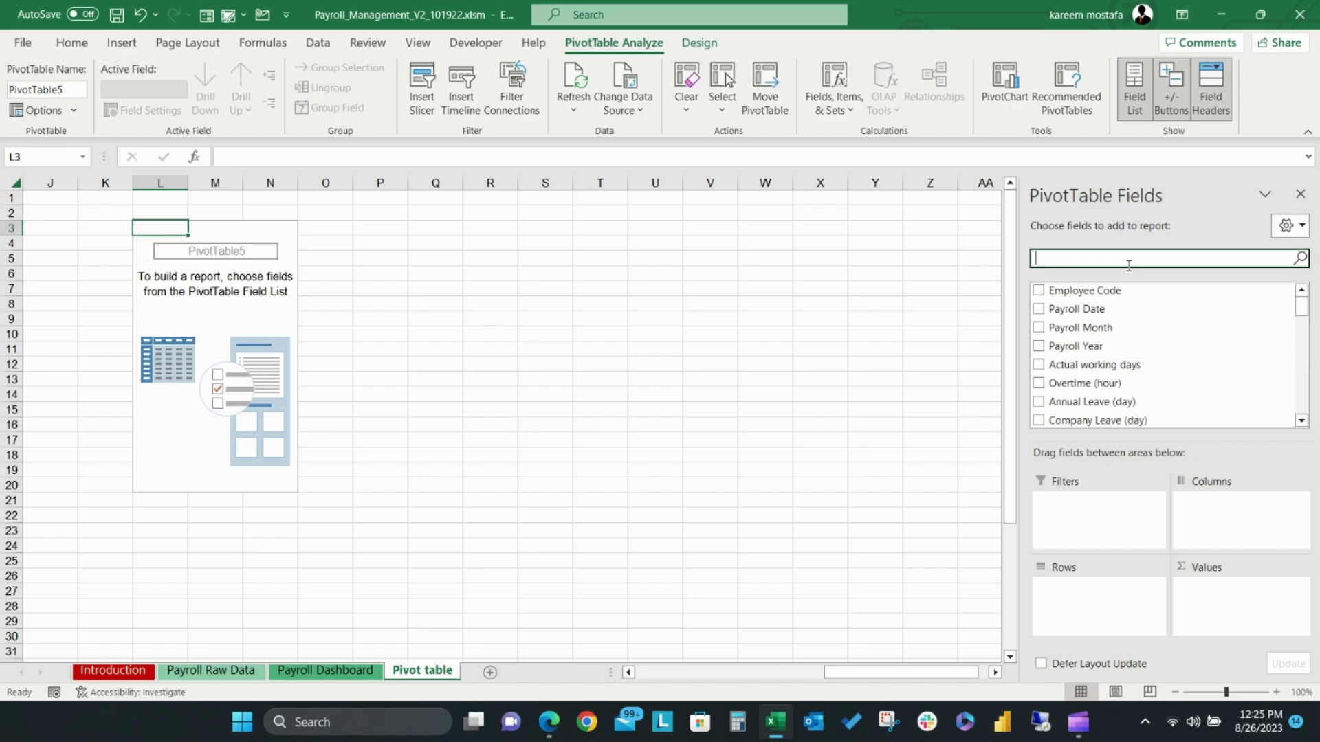
drag(1073, 311, 1083, 607)
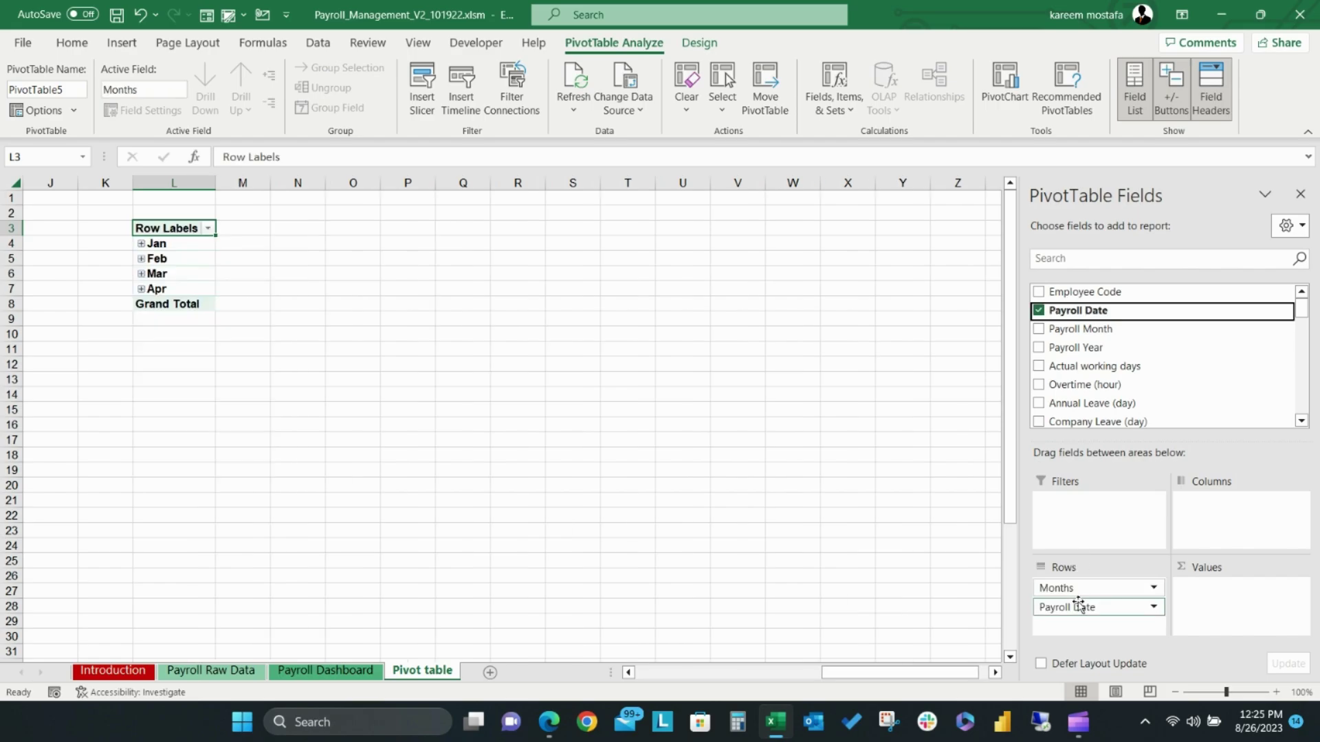
click(1093, 257)
text(net)
drag(1072, 291, 1210, 593)
click(1231, 588)
click(1231, 644)
click(797, 499)
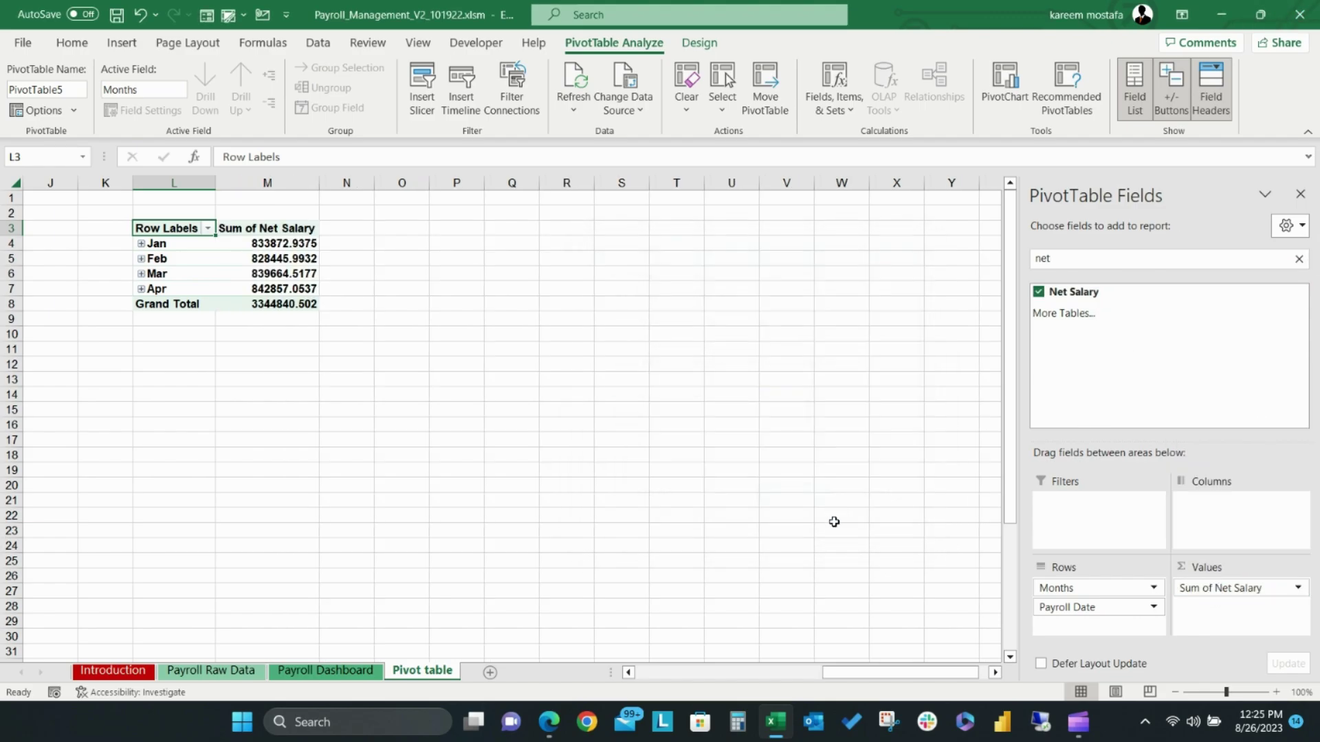
- Format the Net Salary values in M4:M8 with thousands separators and no decimals
drag(279, 246, 276, 301)
click(73, 43)
click(680, 103)
click(726, 103)
click(726, 104)
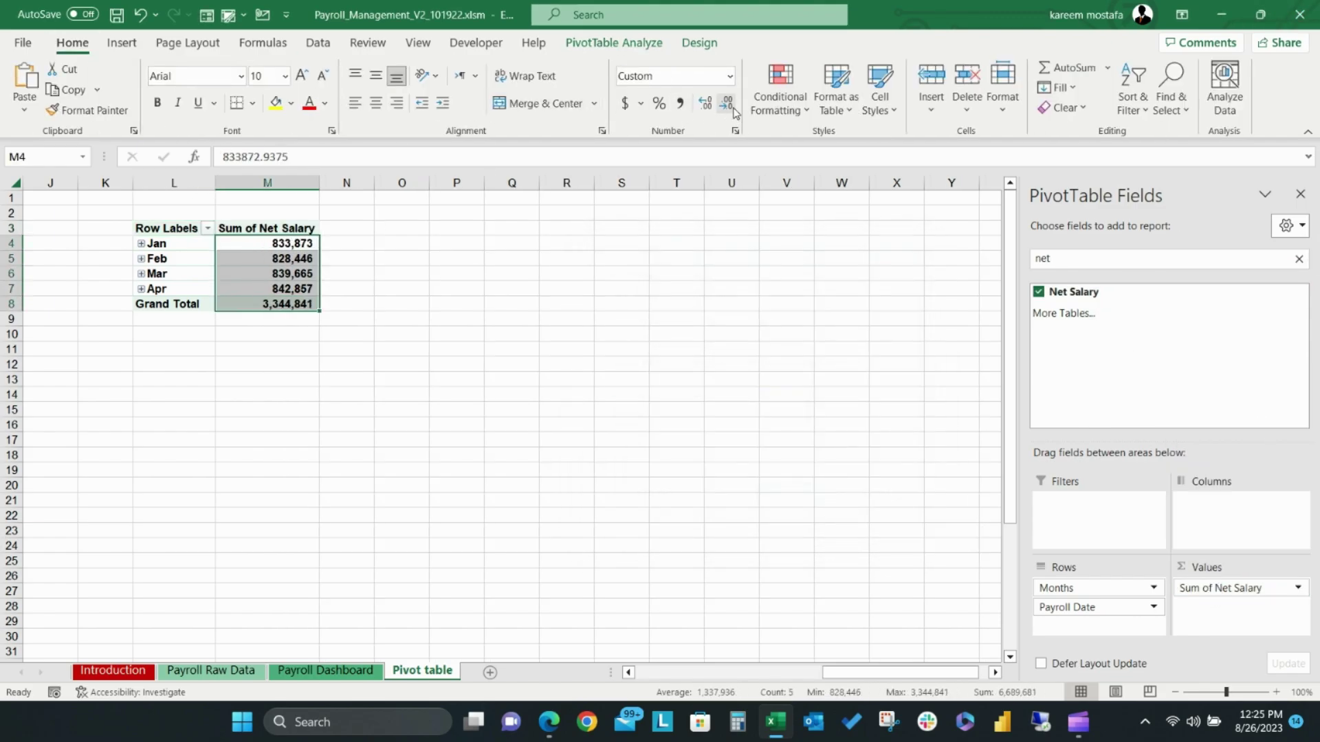
click(197, 345)
- Group the new pivot table's payroll dates by Months and Years
drag(180, 275, 181, 263)
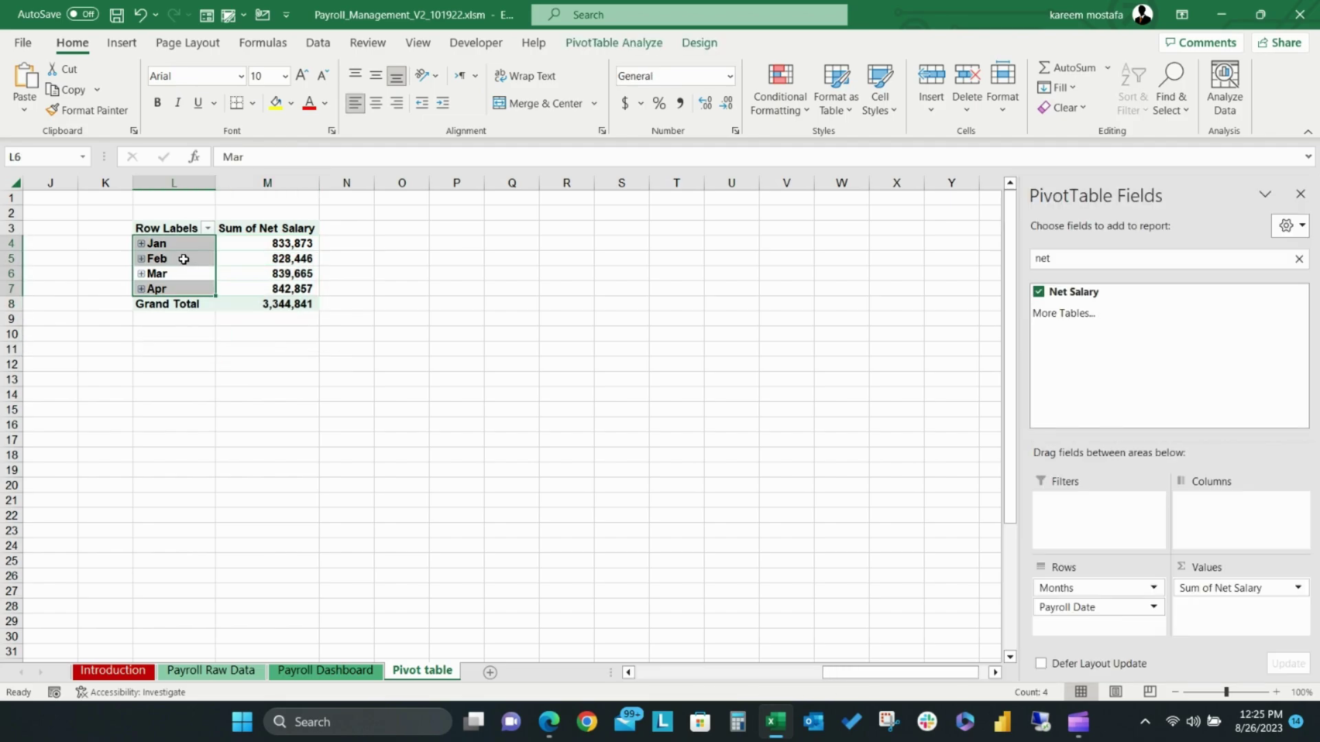
click(183, 263)
right_click(185, 265)
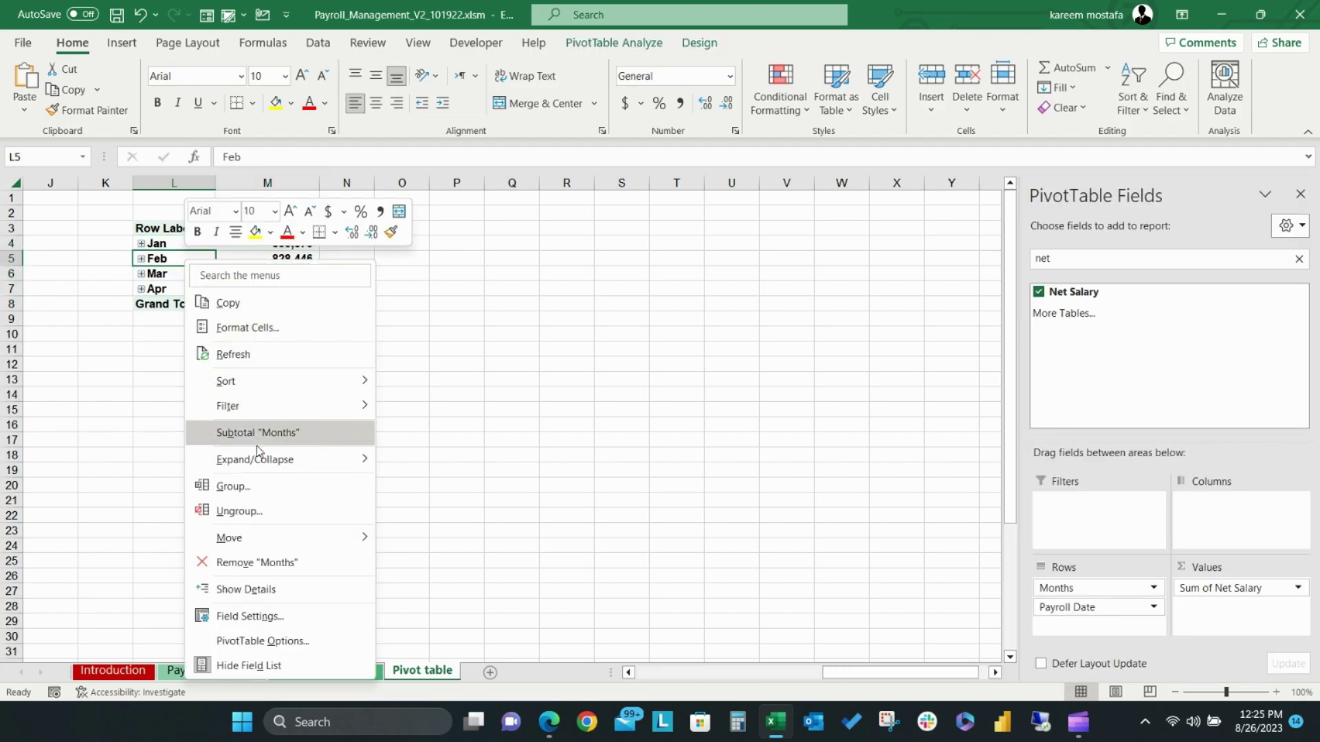
click(261, 487)
click(195, 493)
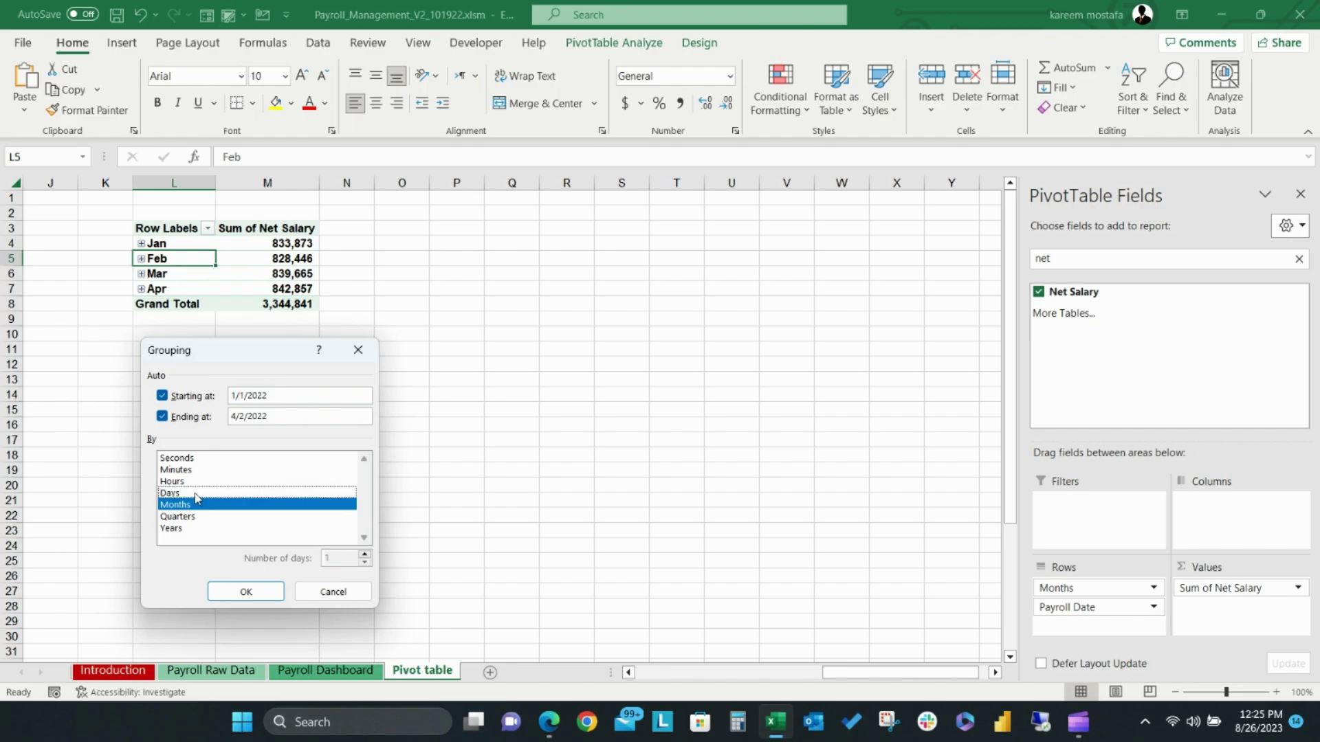
click(182, 517)
click(188, 528)
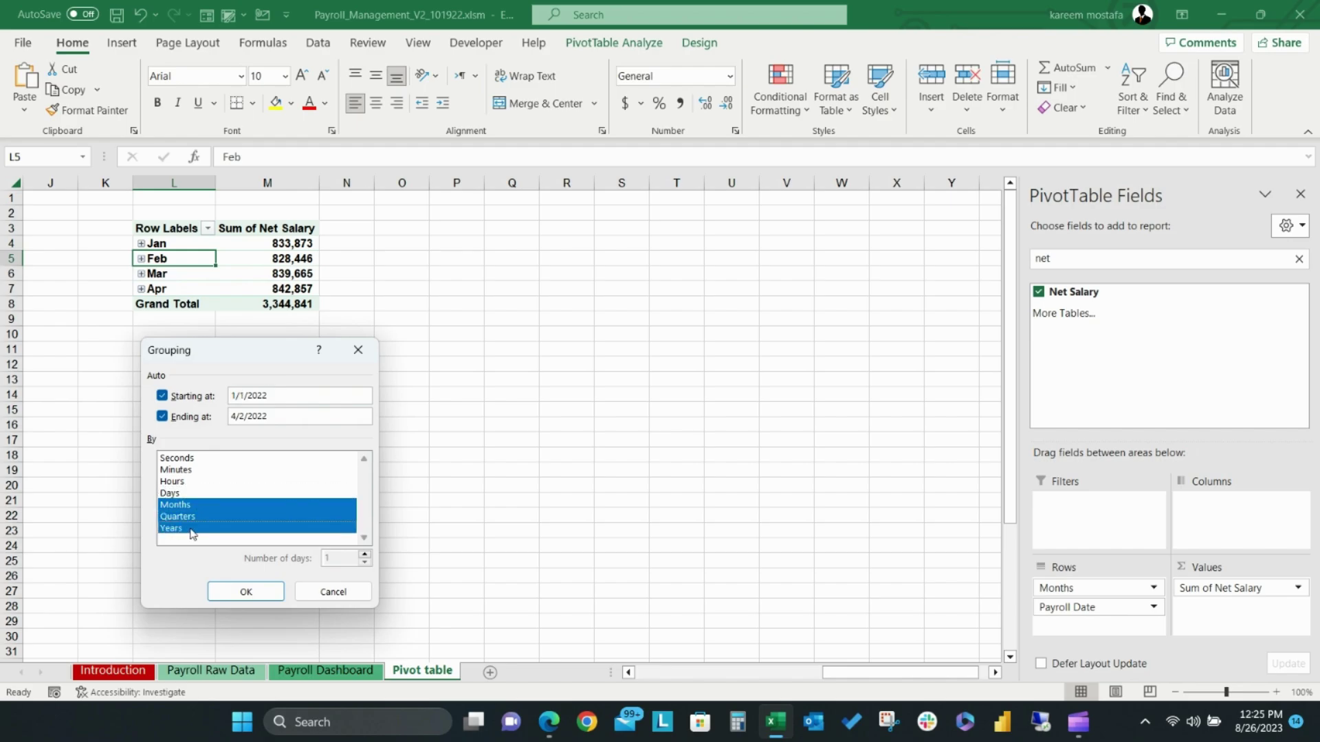
click(181, 516)
click(190, 528)
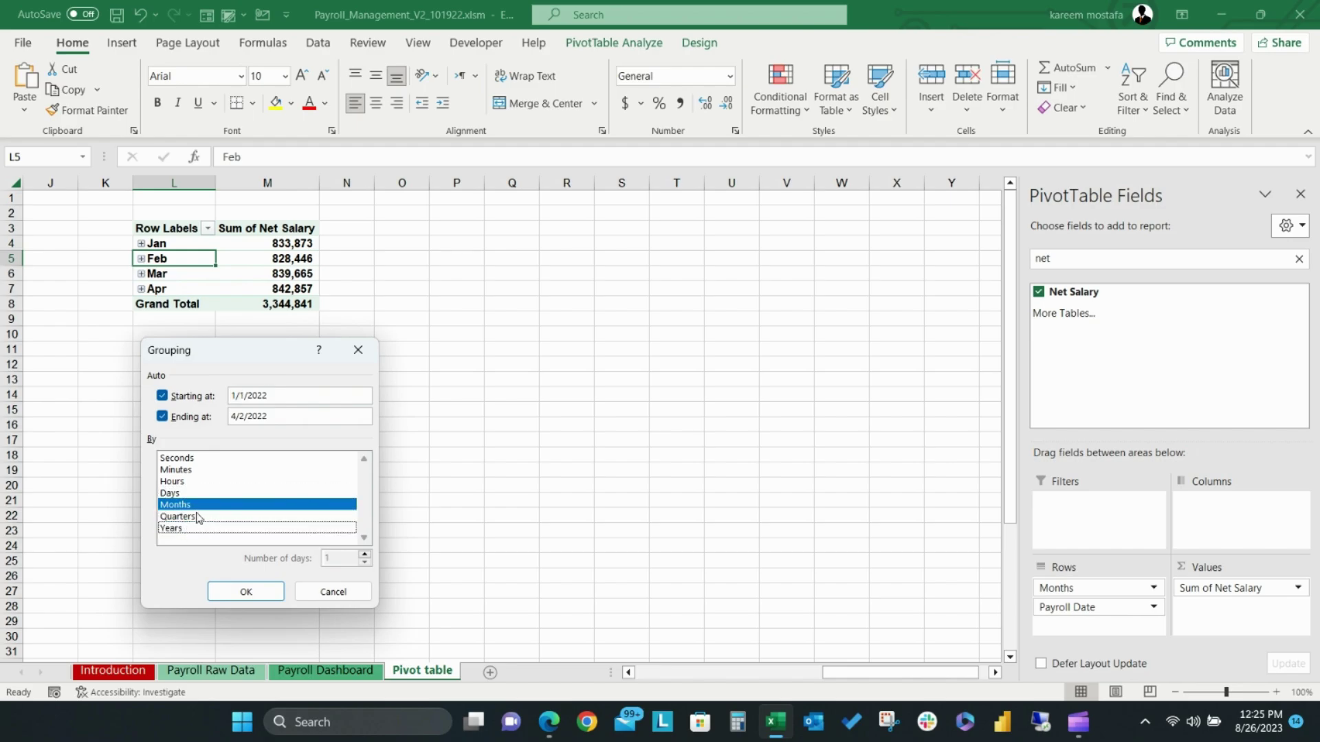
click(180, 529)
click(256, 591)
click(249, 279)
drag(887, 673, 875, 699)
click(206, 259)
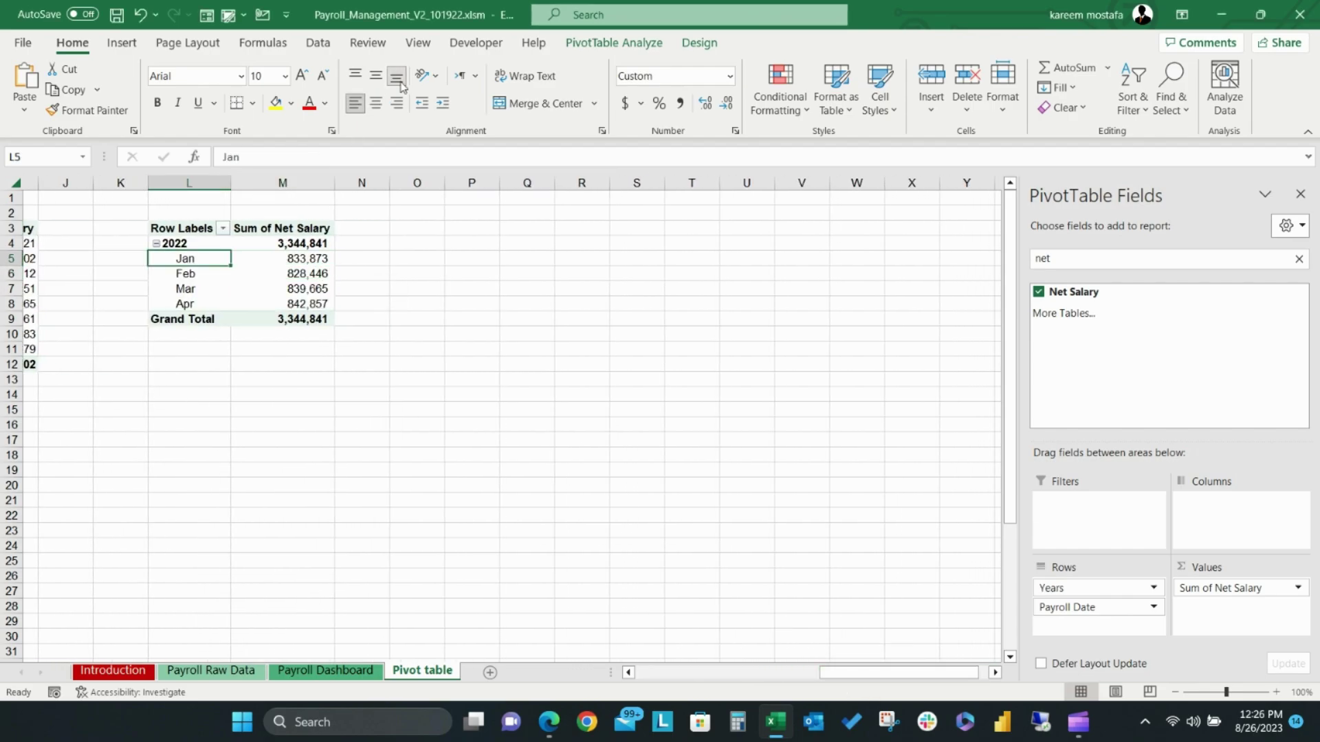
- Insert a Line PivotChart from the monthly net salary pivot table and place it below the table
click(605, 45)
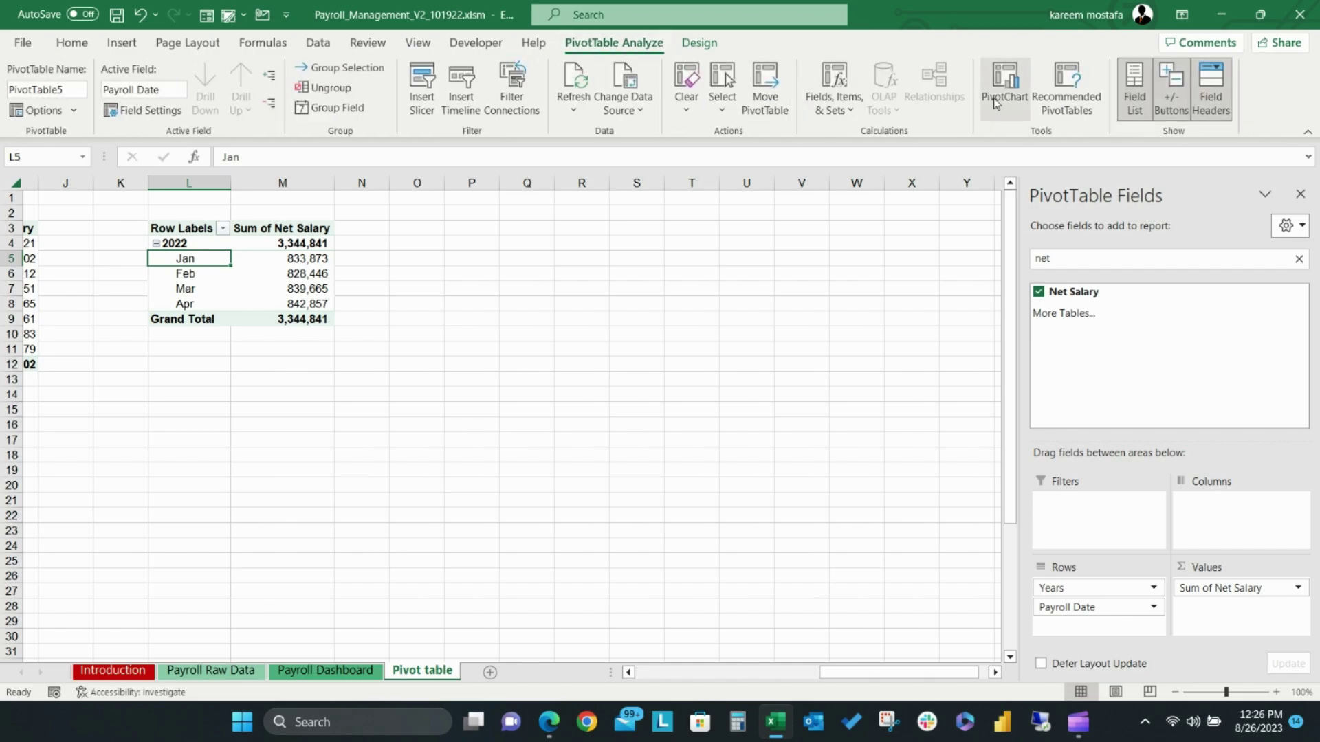
click(1015, 84)
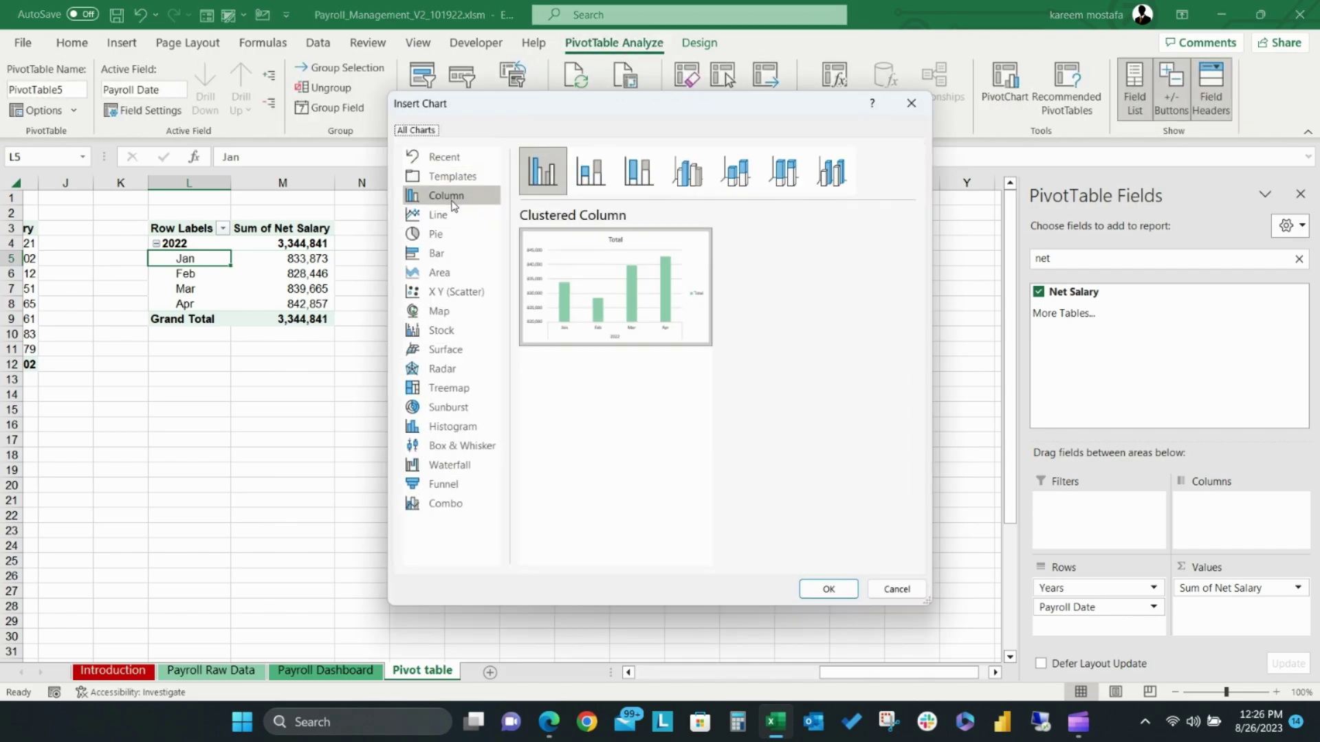
click(439, 218)
mouse_move(614, 303)
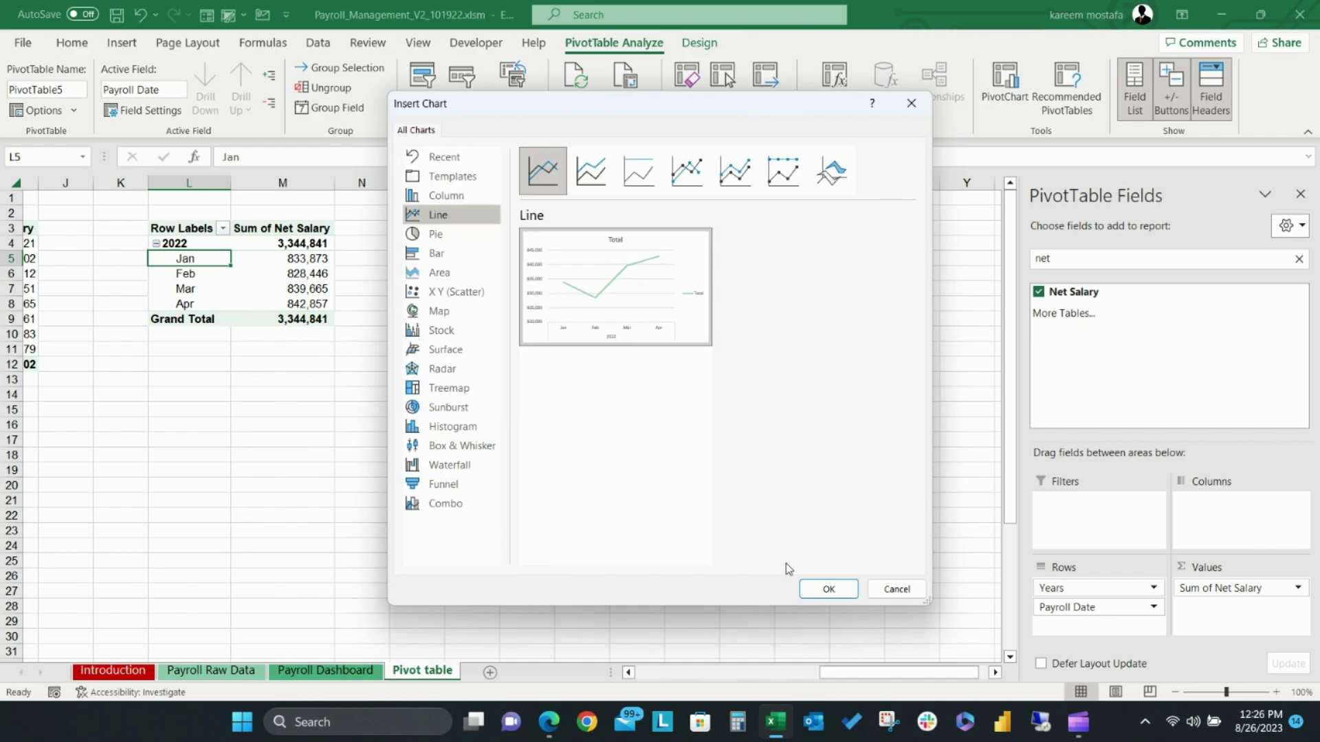
click(828, 590)
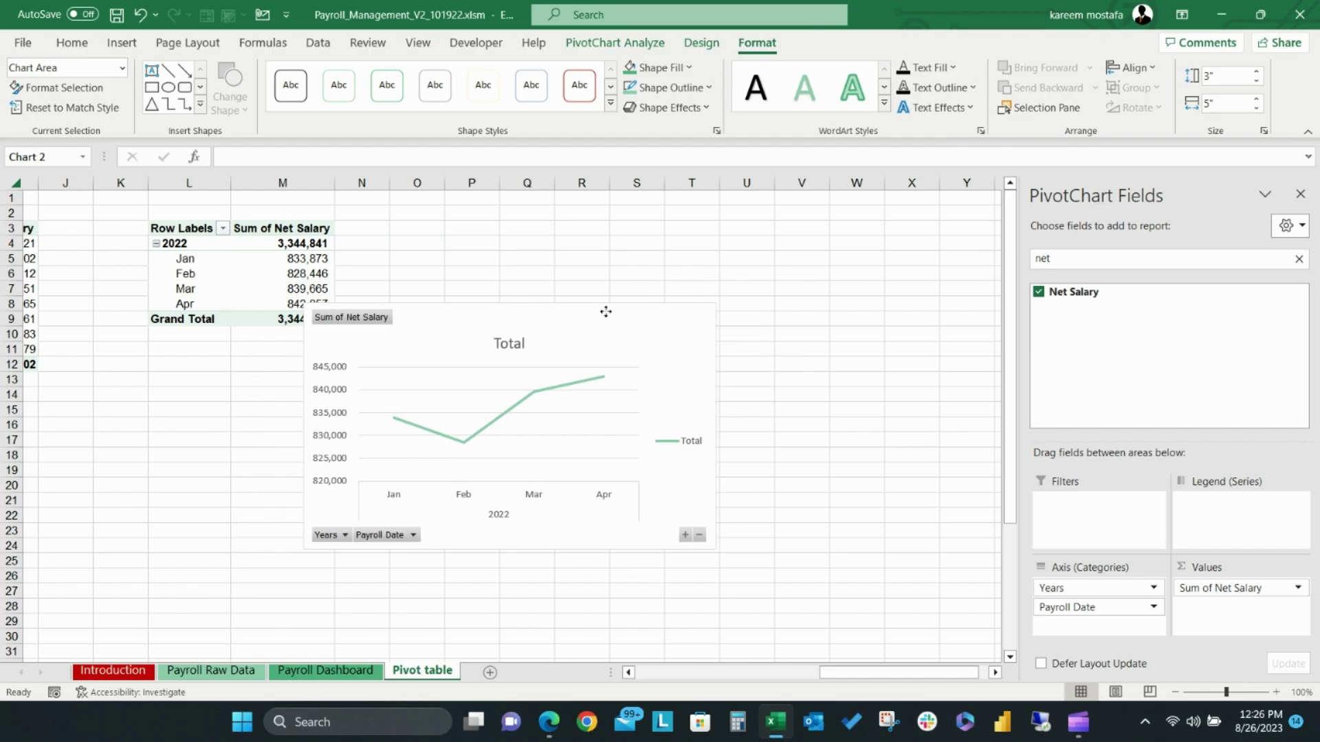
drag(604, 310, 440, 360)
- Change the chart title to "Net Salaries vs. Month/Year"
double_click(329, 398)
text(Net Salaries vs. Da)
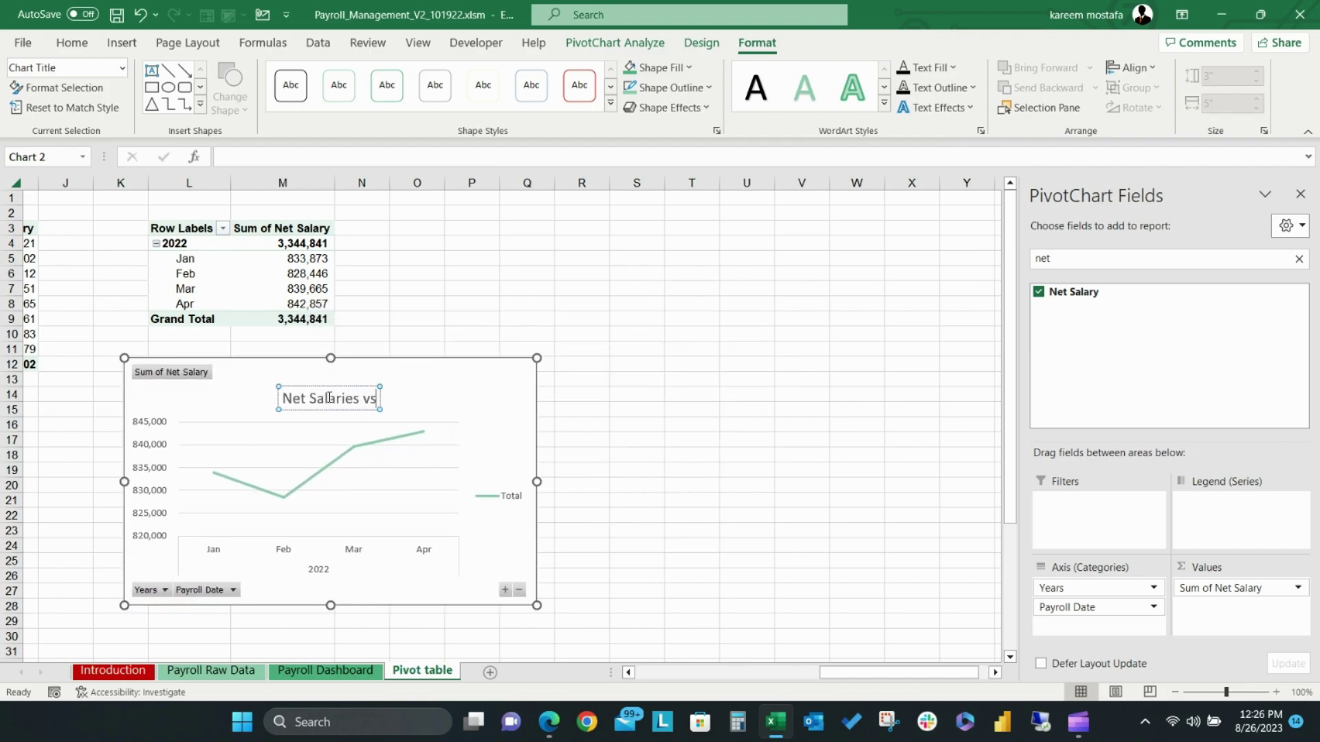
key(BackSpace)
key(BackSpace)
text(Month/Year)
click(486, 396)
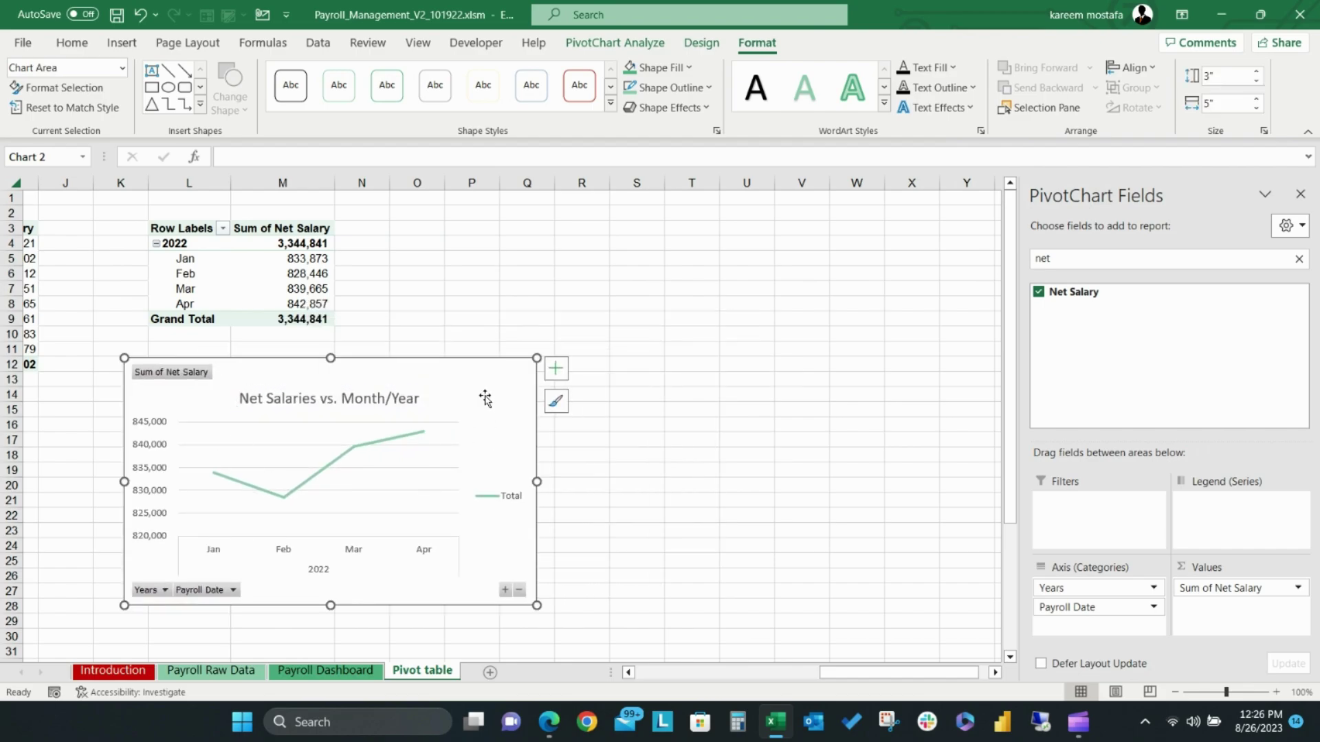
- Collapse and re-expand the chart's month level, and delete the chart's legend
click(519, 590)
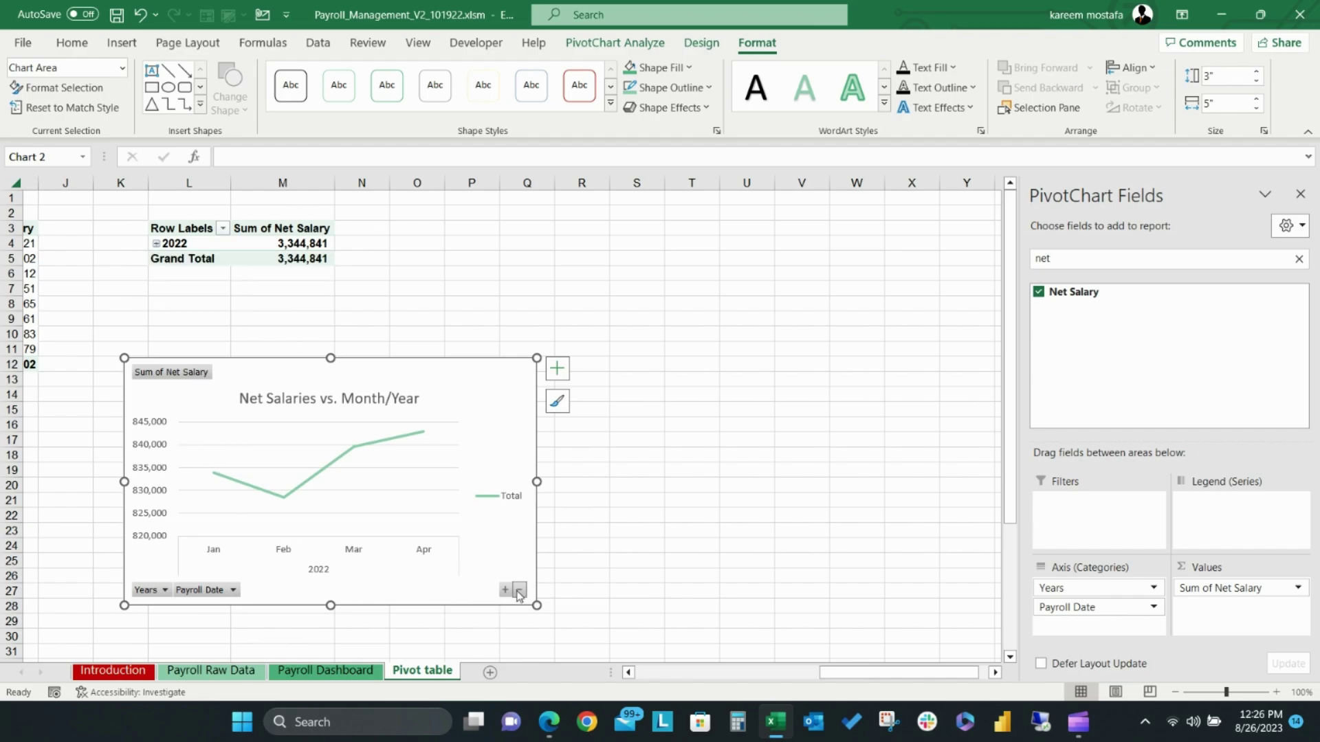
click(506, 590)
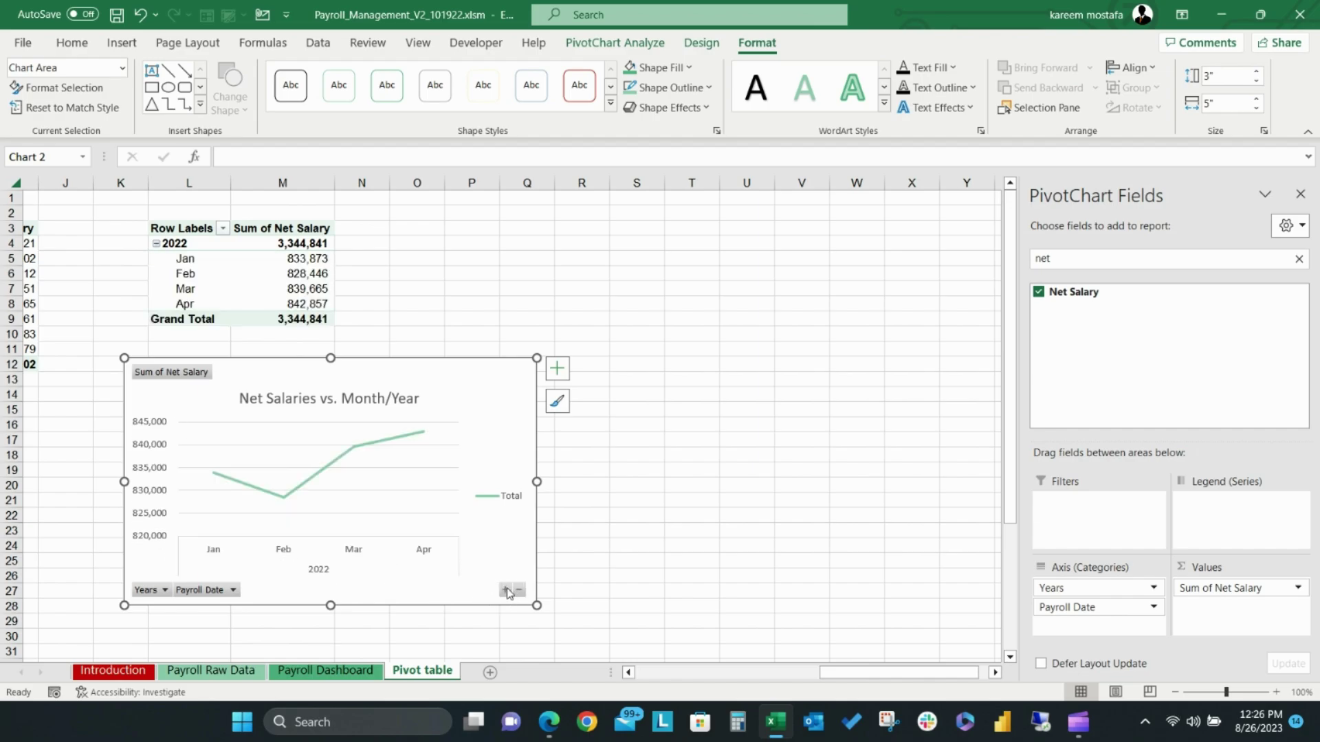
click(512, 502)
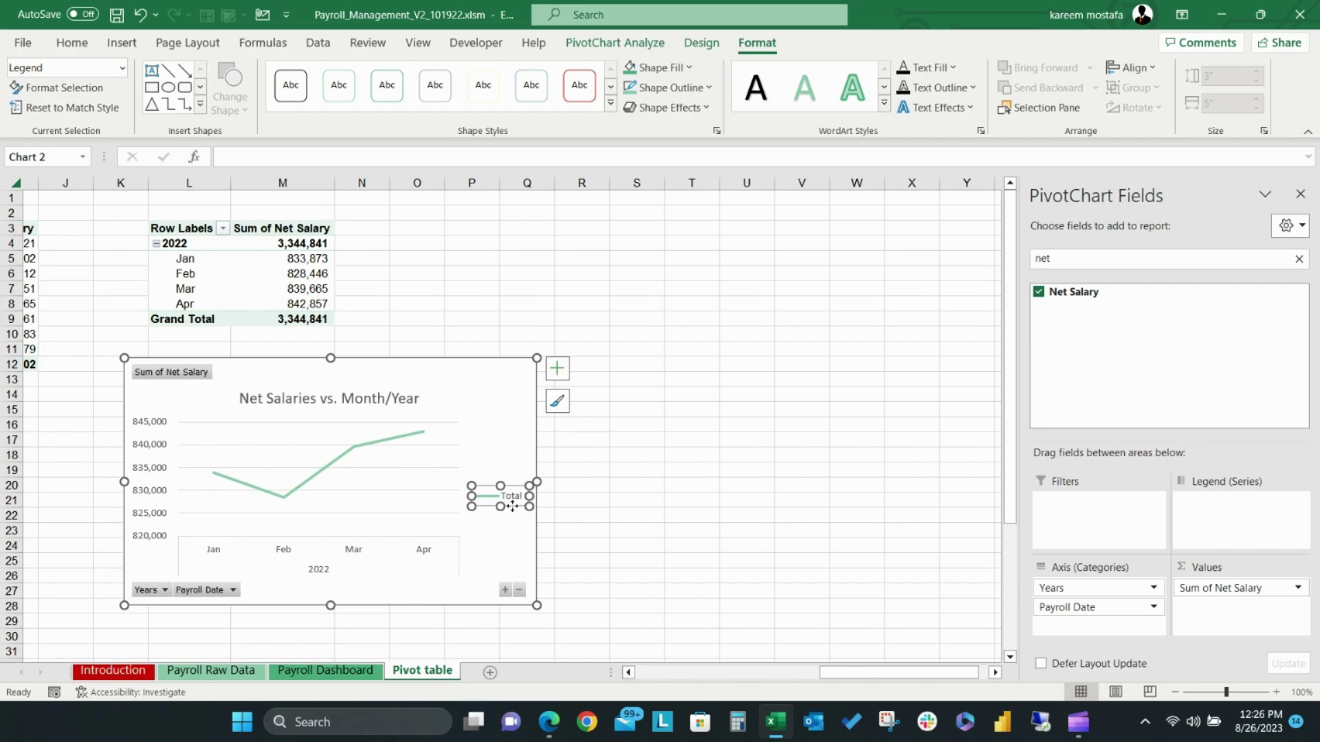
key(Delete)
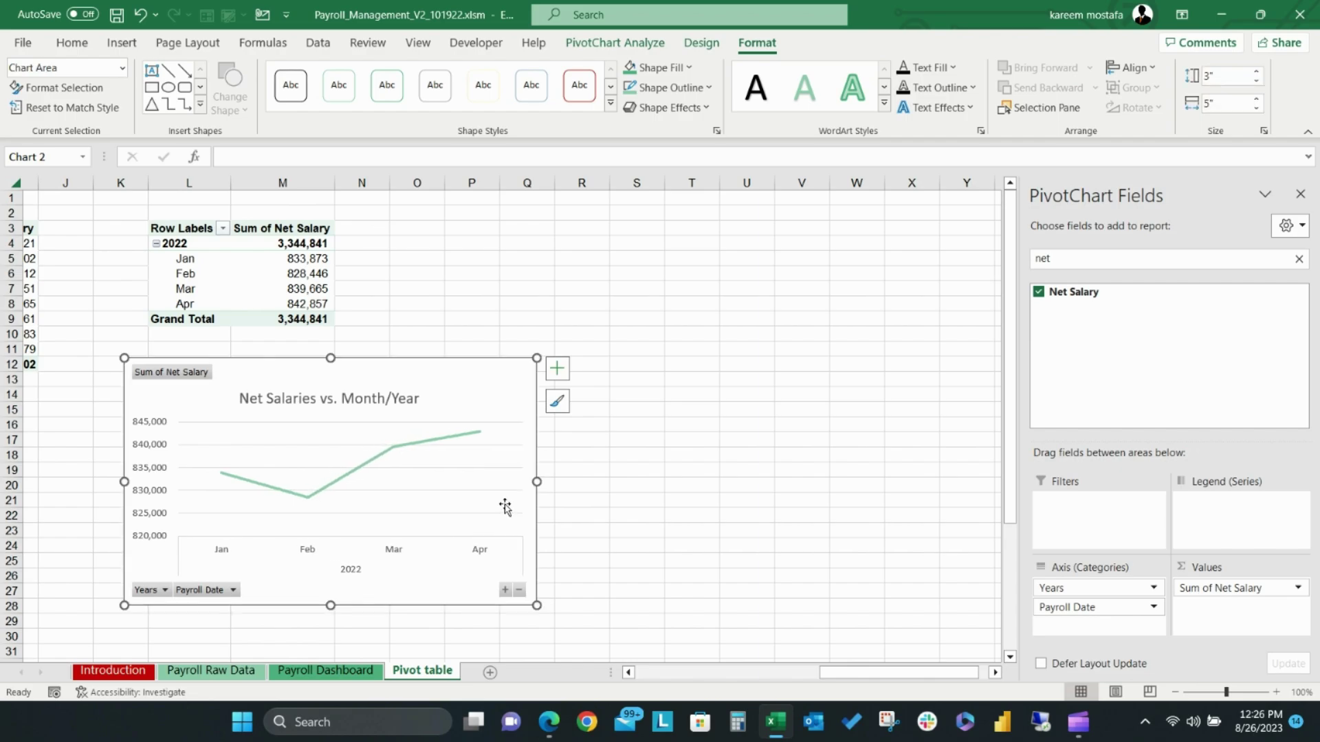
- Add data labels to the net salaries line chart
click(193, 467)
drag(413, 434, 397, 429)
click(542, 365)
click(579, 437)
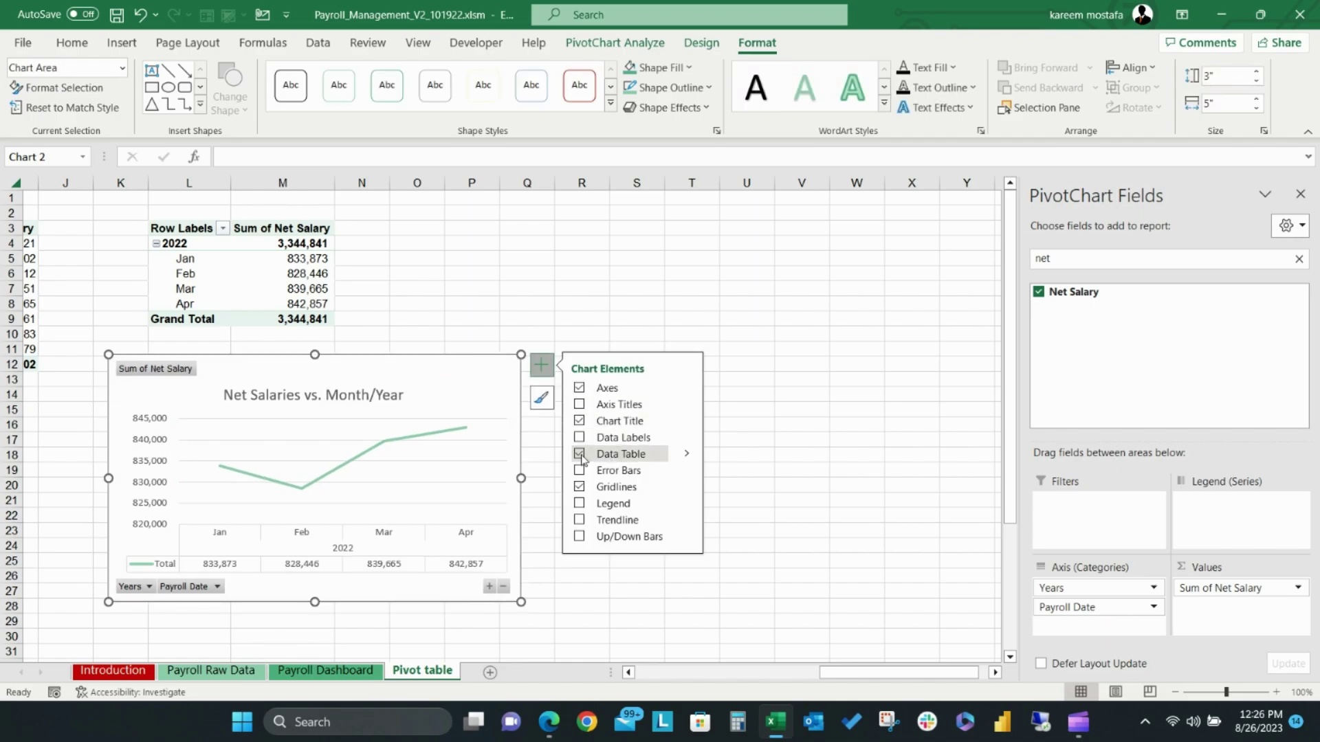
- Format the net salary series as a green line with a dashed style
double_click(369, 463)
click(1066, 254)
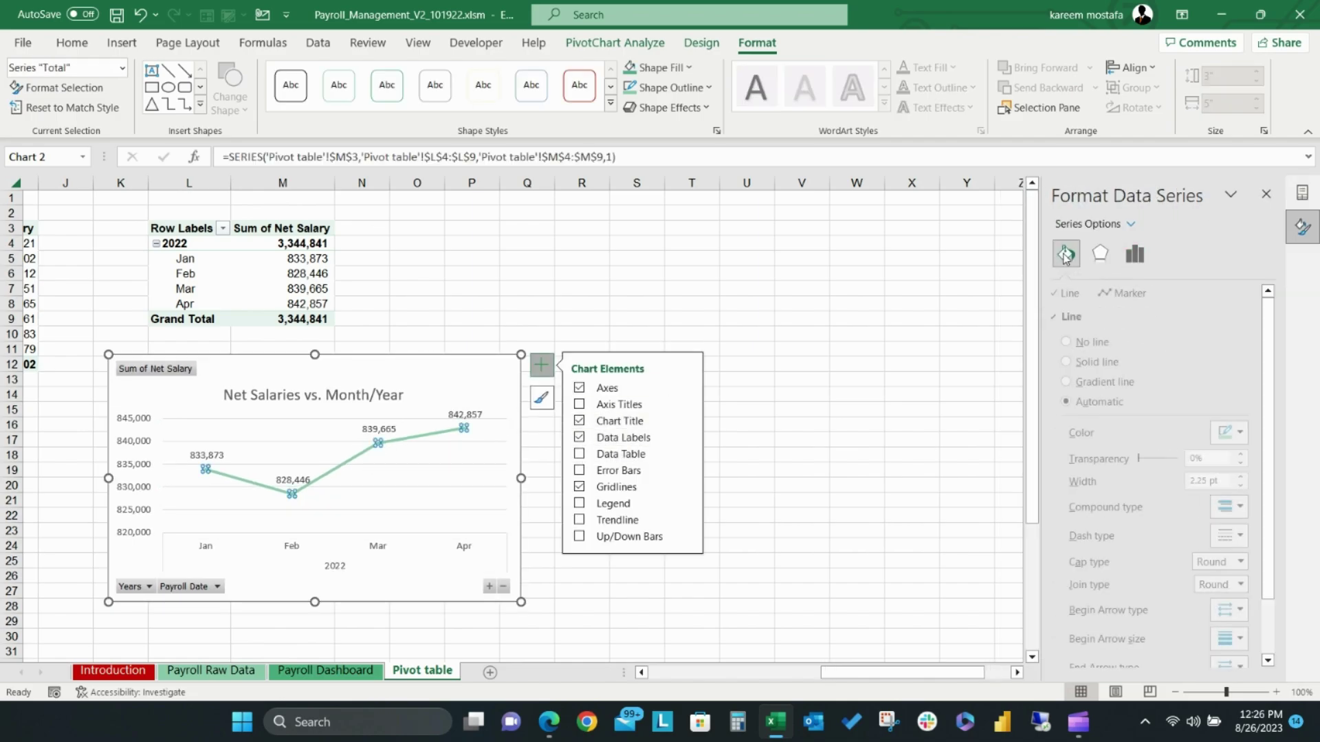
click(1249, 434)
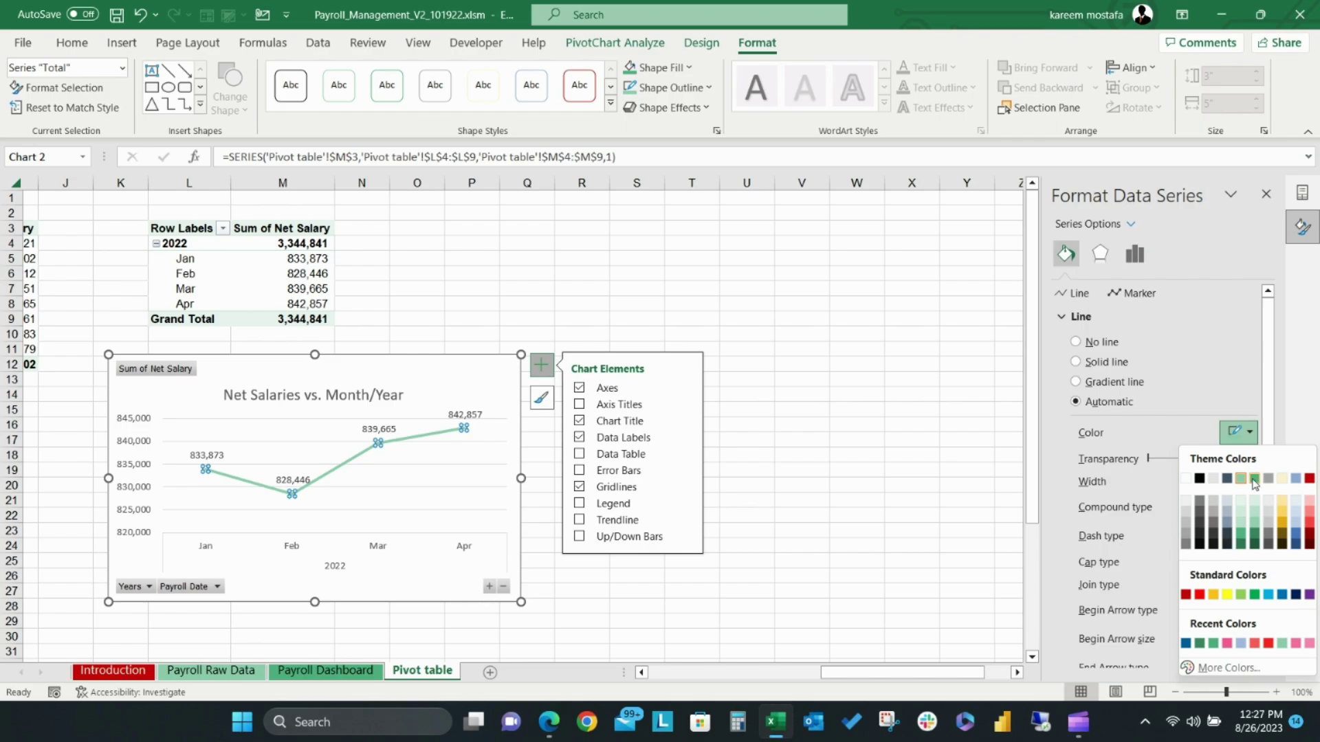
click(1255, 594)
click(1249, 535)
click(1258, 582)
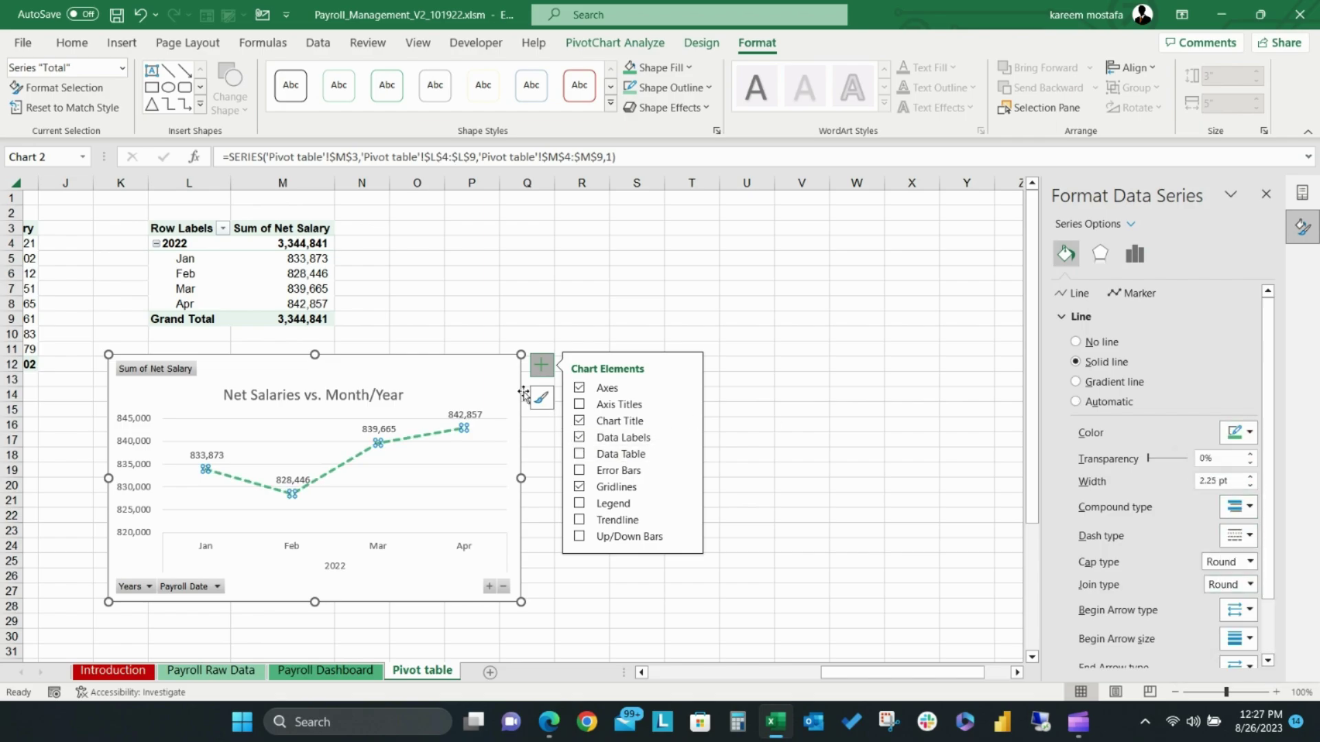
- Move the chart slightly up toward the pivot table and hide all of its field buttons
click(447, 341)
click(411, 357)
drag(411, 357, 431, 343)
click(431, 343)
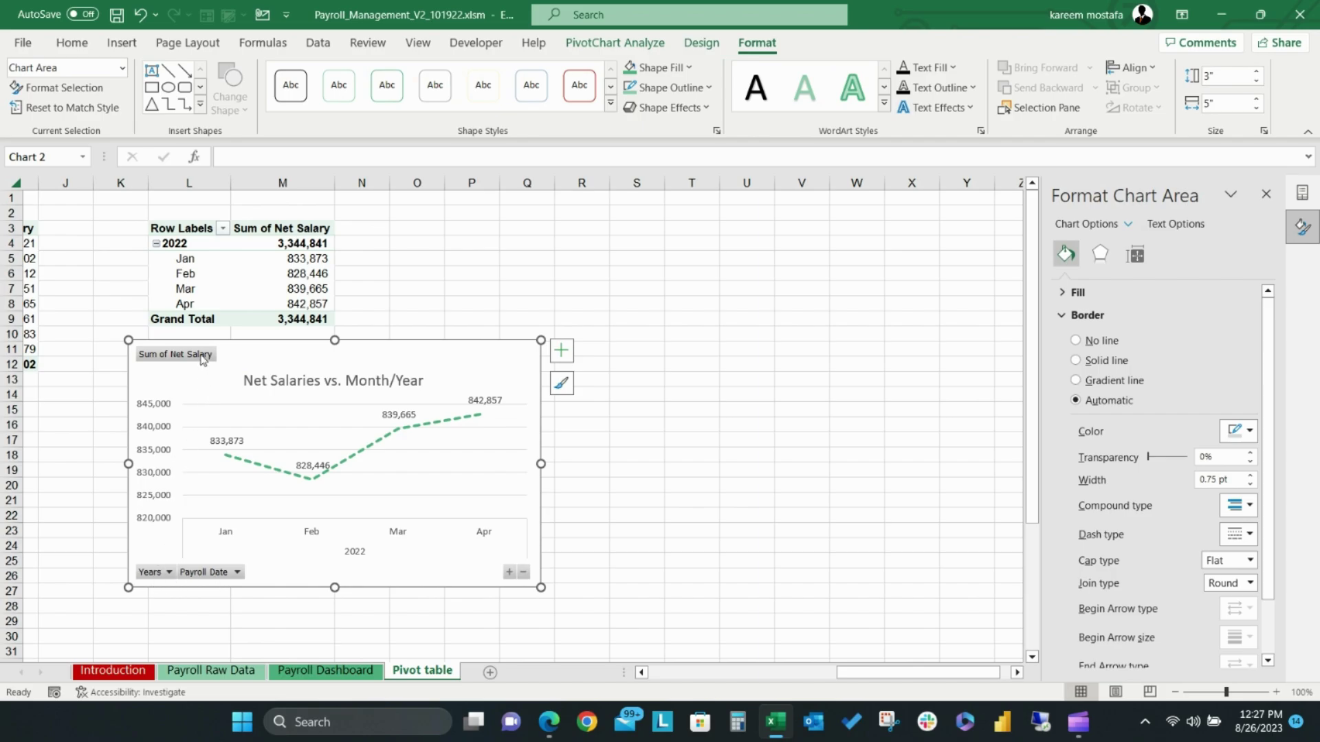
right_click(204, 356)
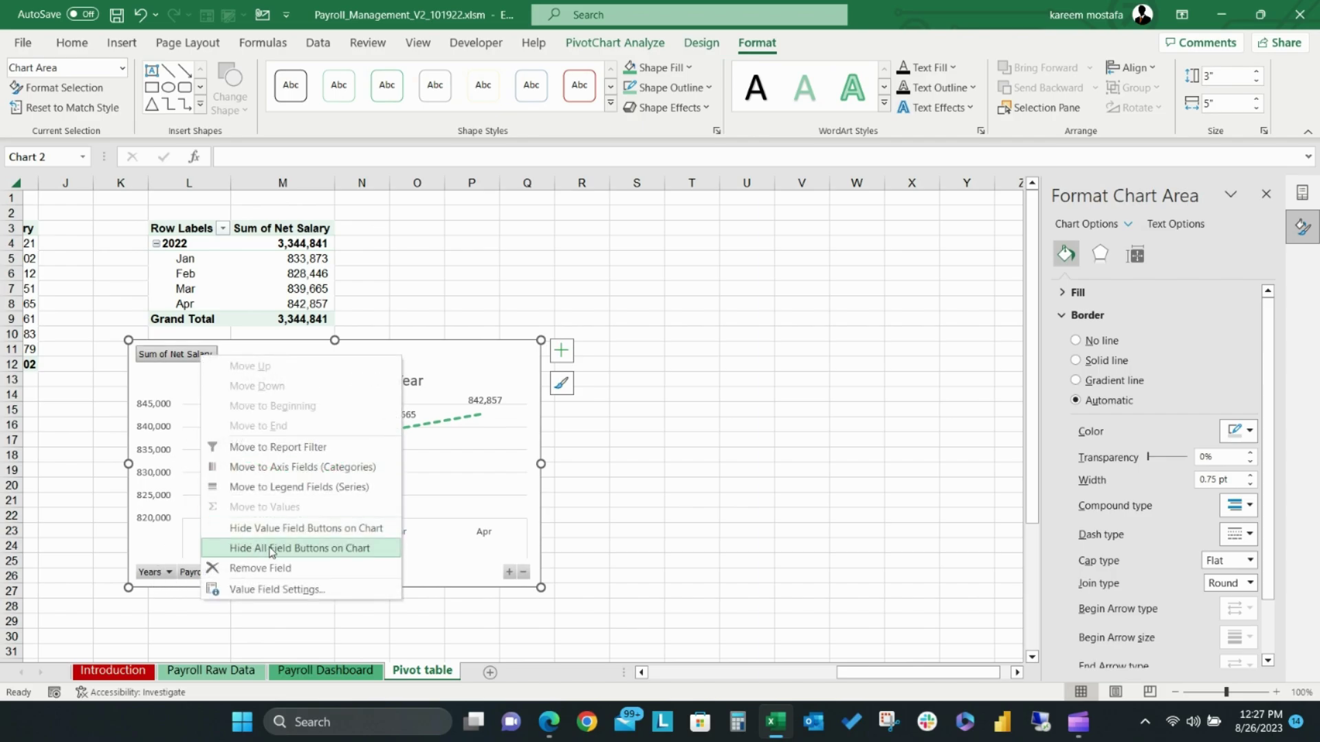
click(305, 549)
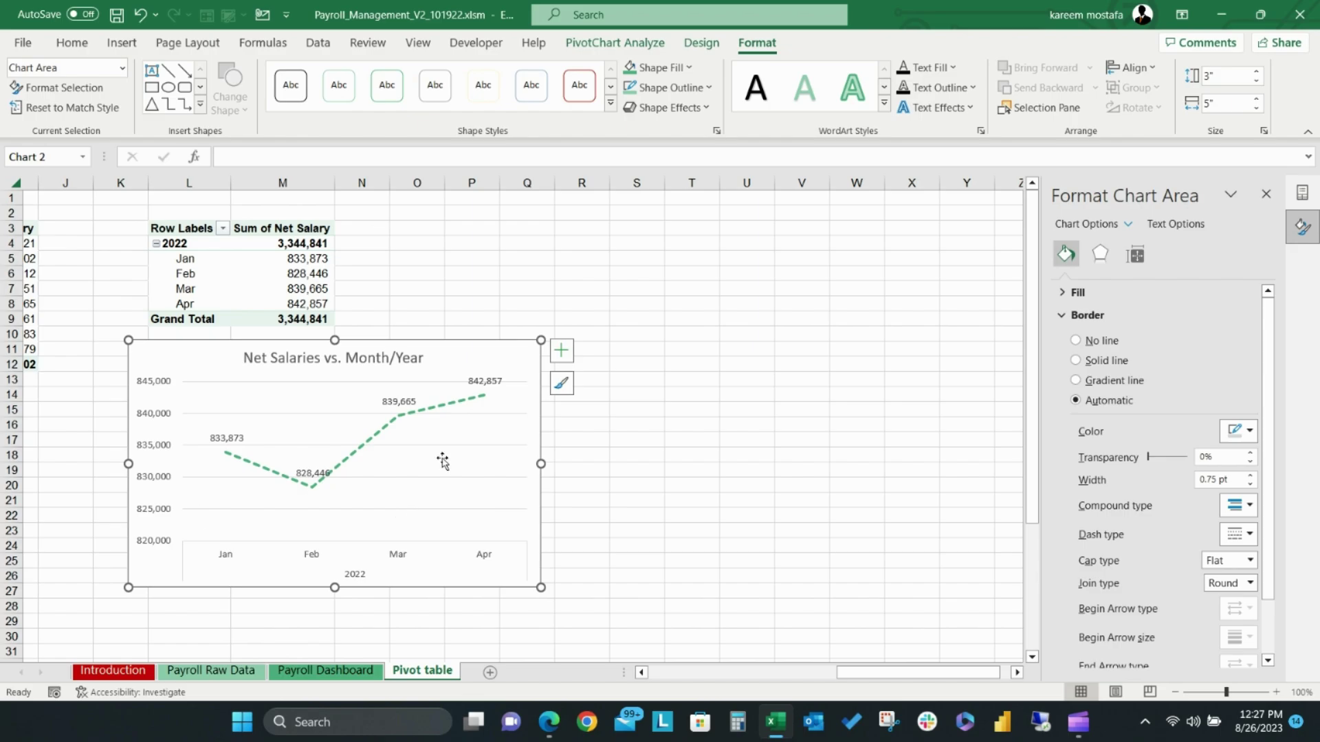
- Move the line chart to the Payroll Dashboard sheet, directly below the summary cards, and enlarge it
click(461, 303)
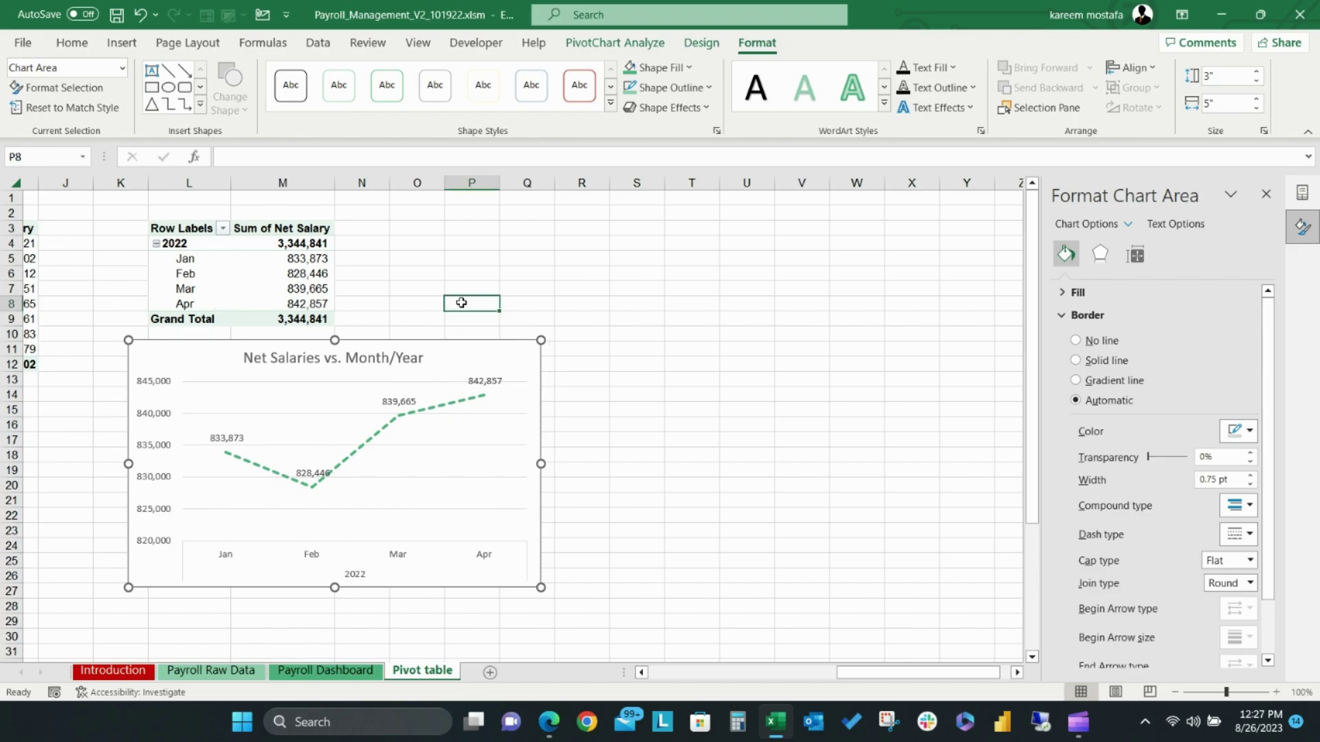
click(434, 346)
right_click(430, 343)
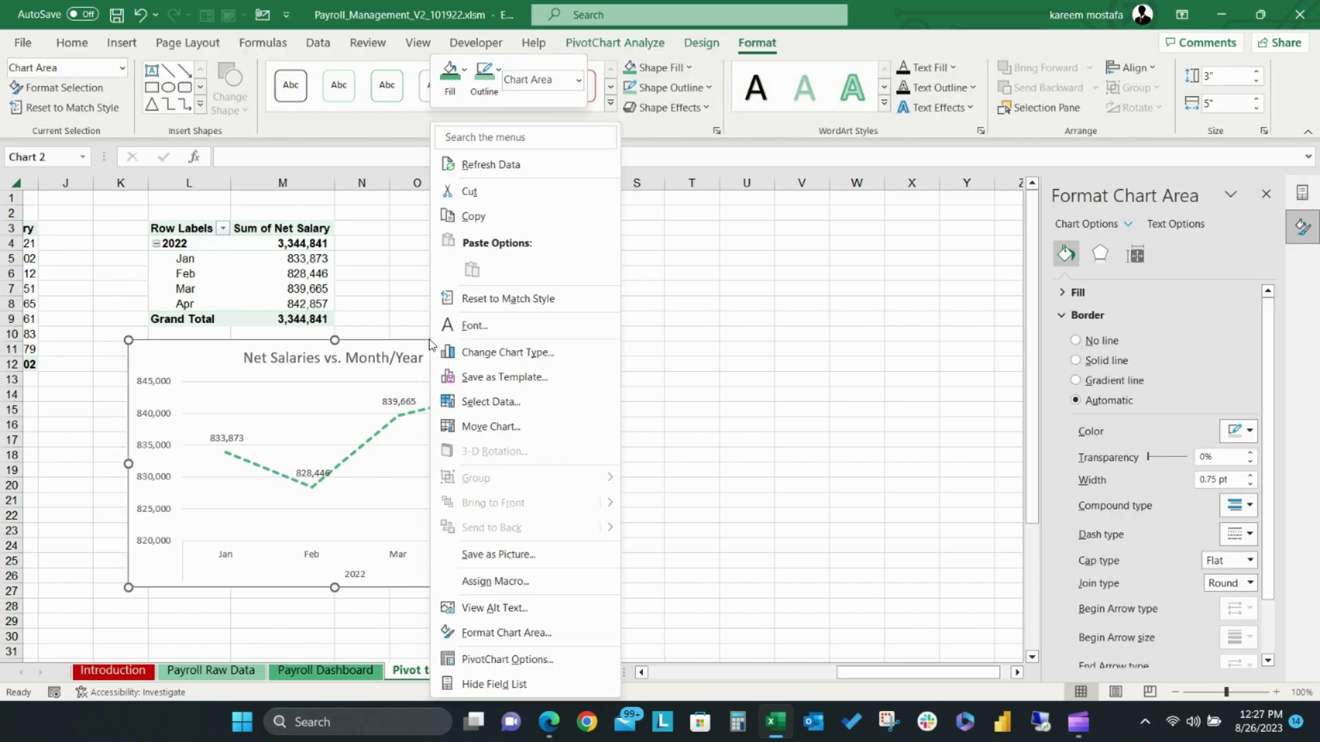
click(469, 191)
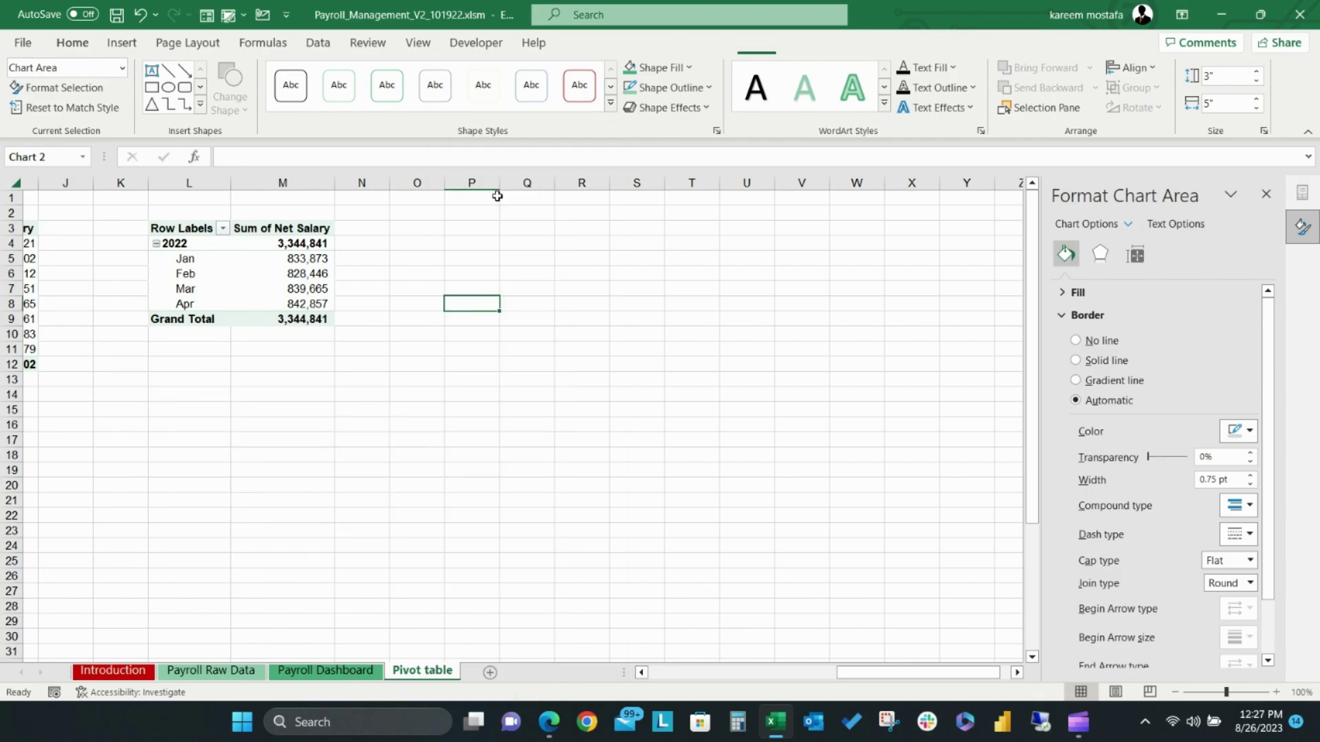
click(325, 670)
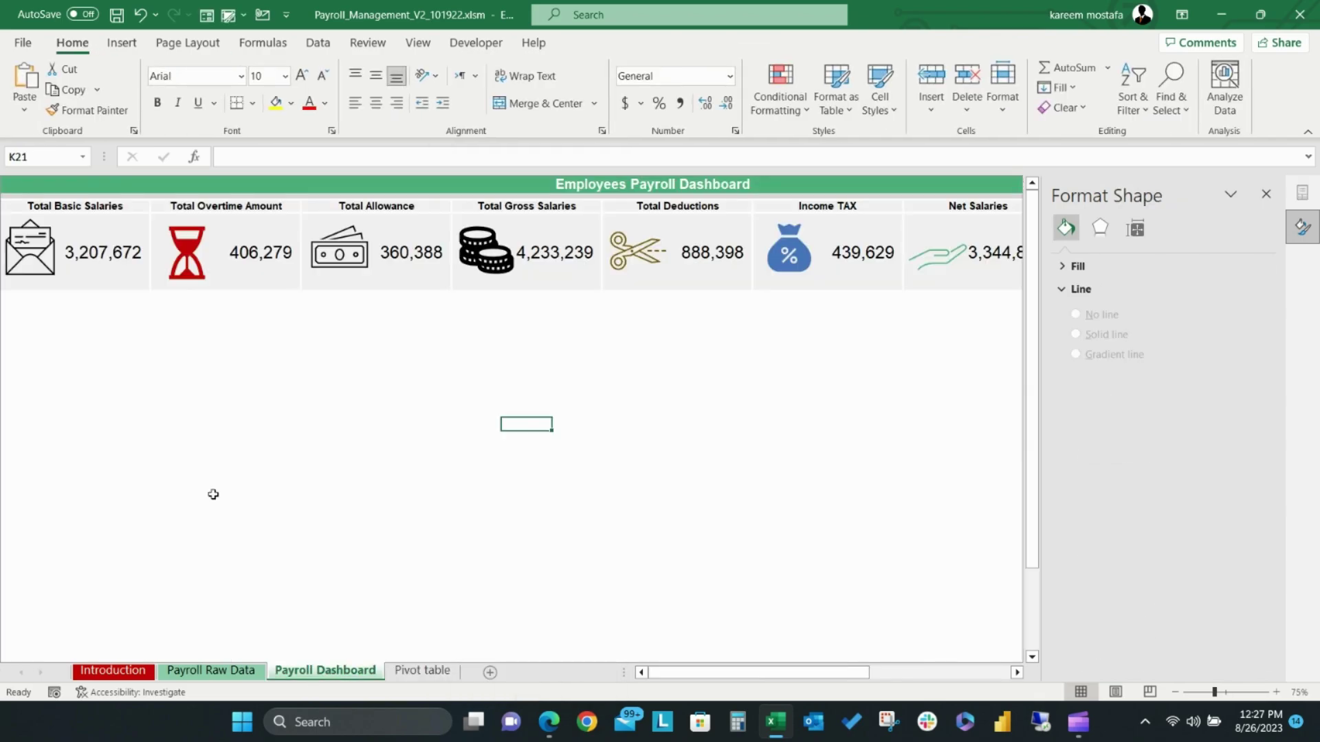
right_click(184, 328)
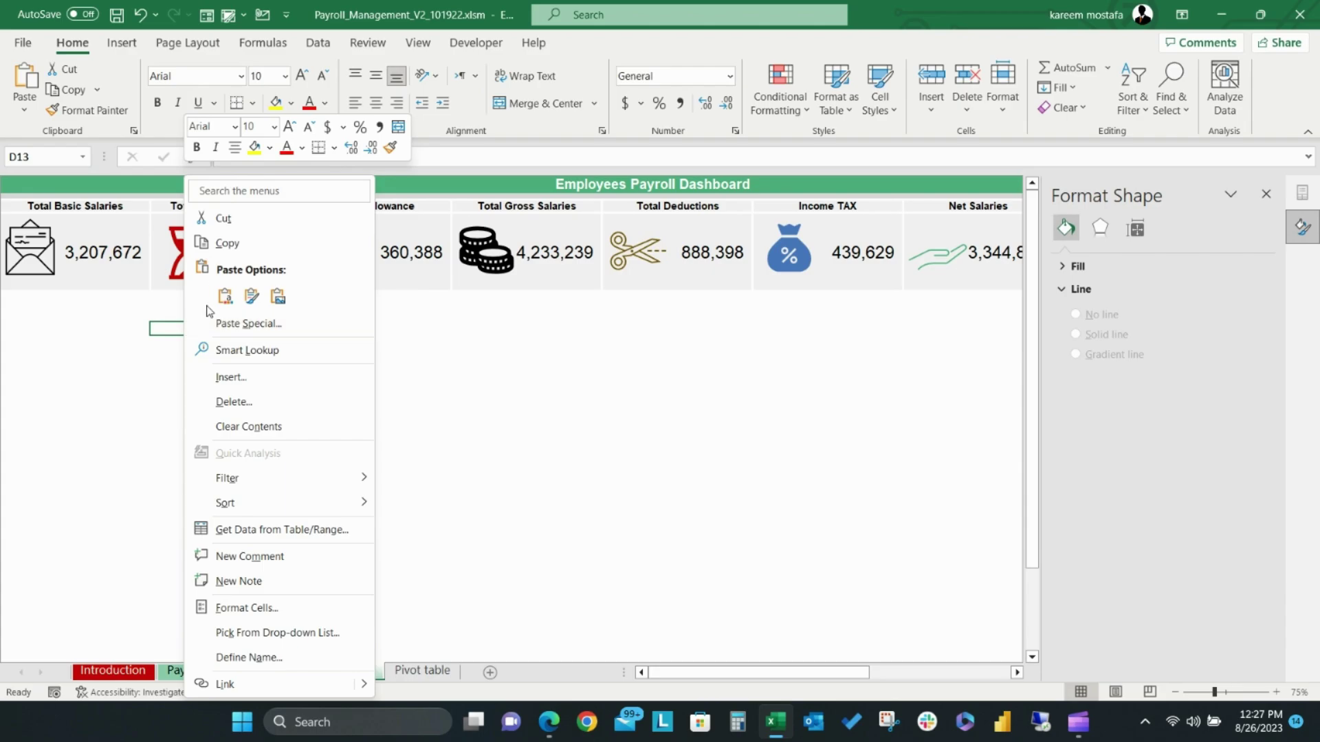
click(224, 296)
drag(194, 513, 195, 477)
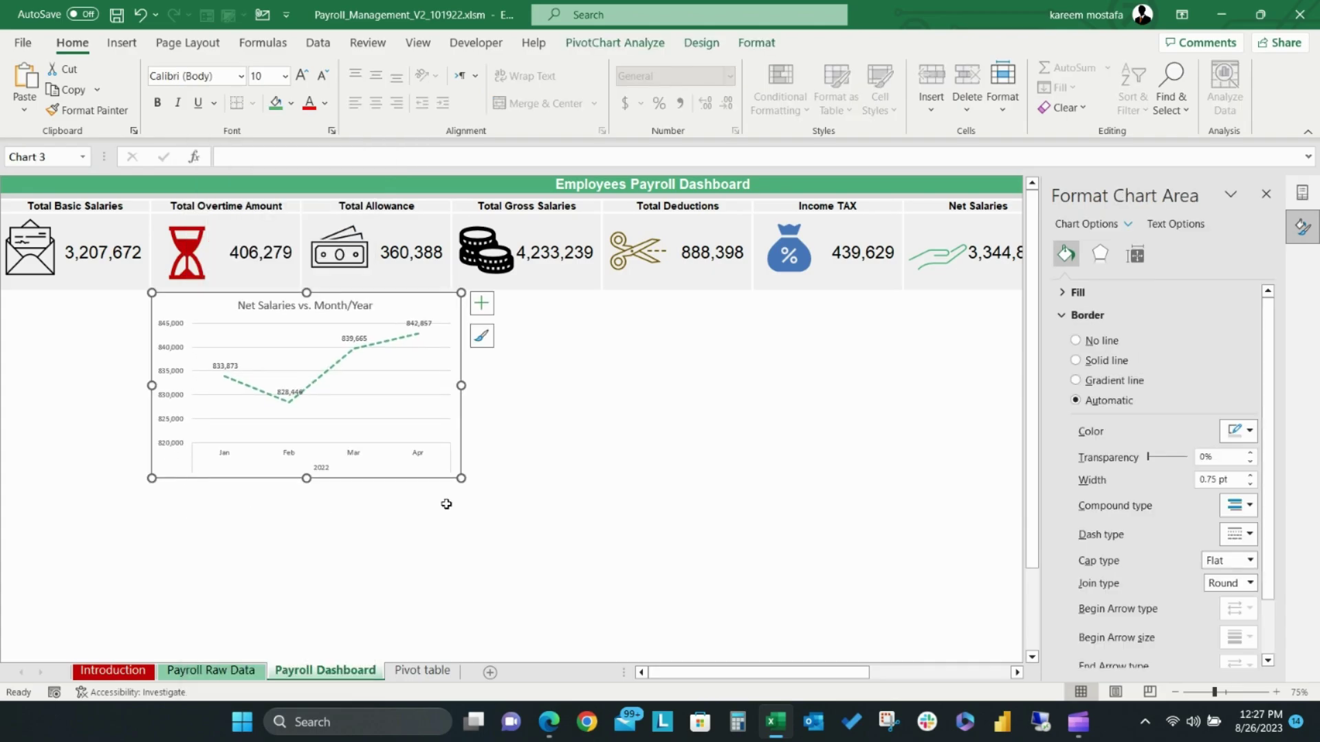
drag(462, 479, 496, 521)
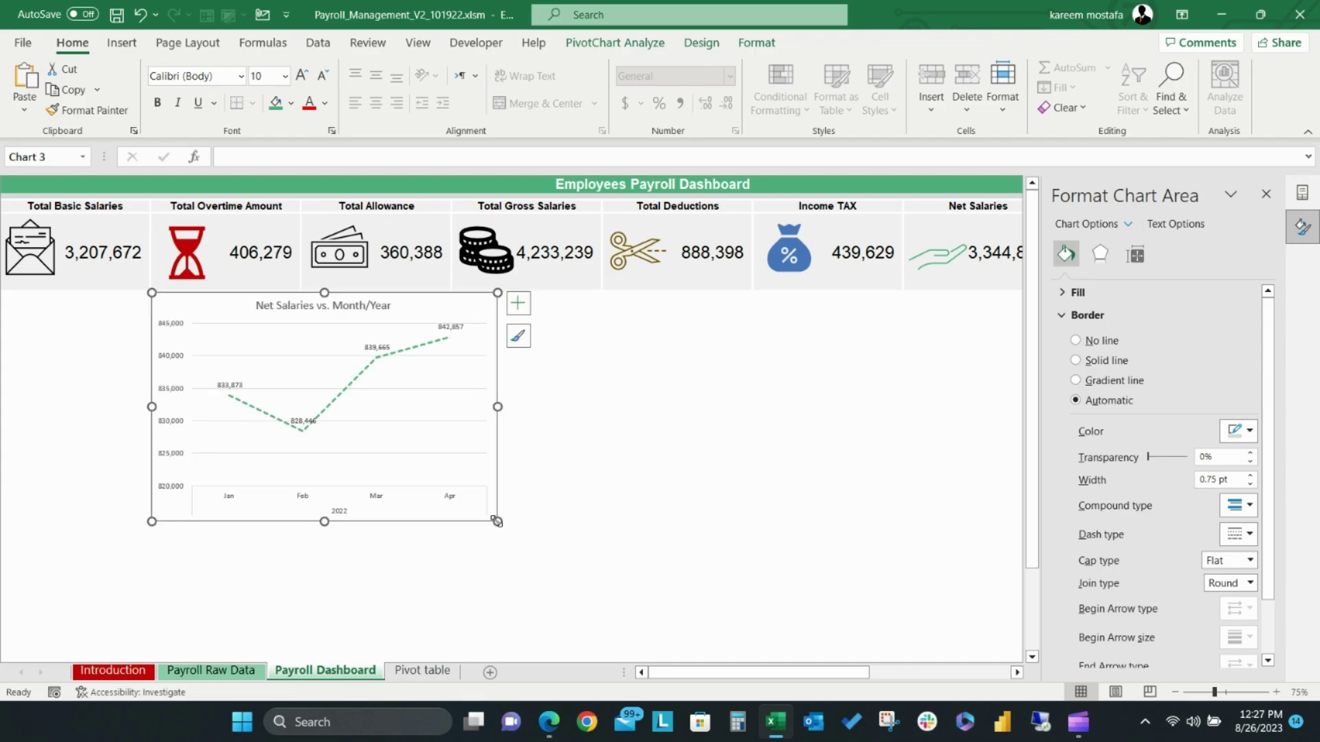
- Set the dashboard line chart's area to no border line and no fill
click(206, 356)
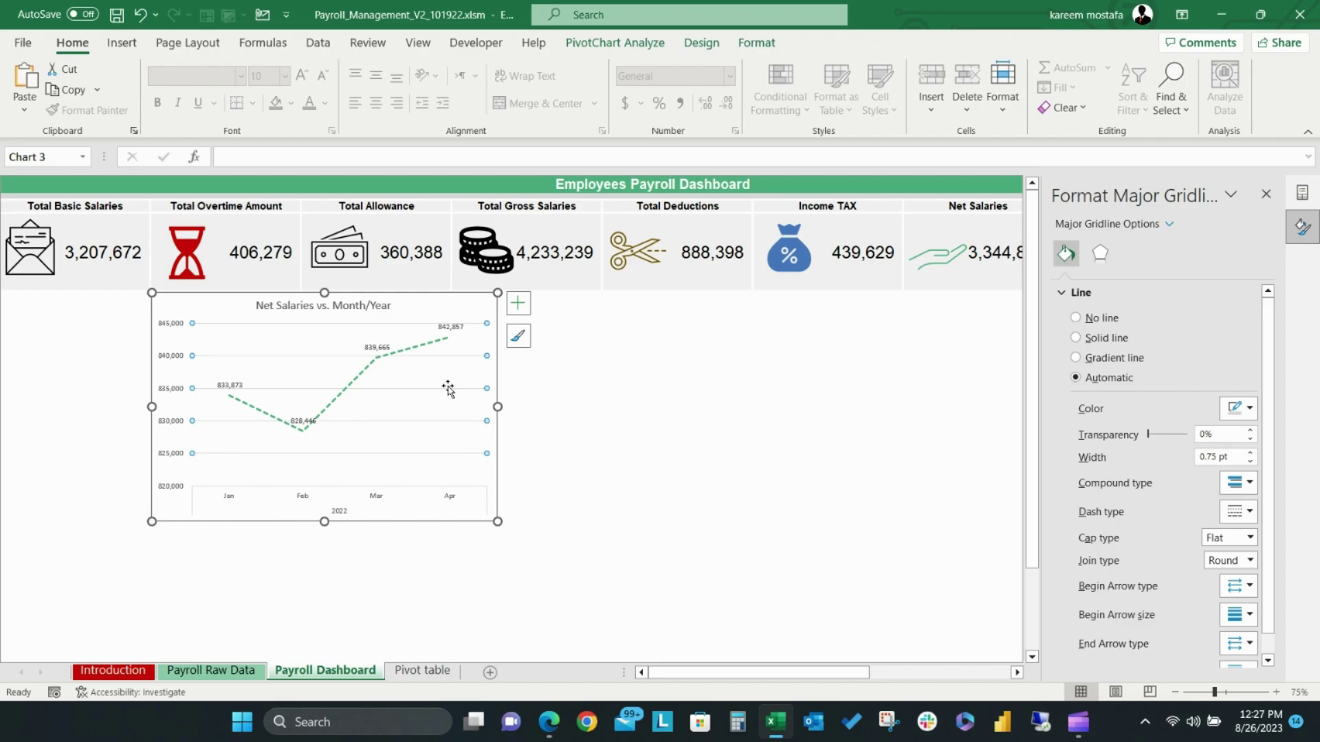
click(496, 389)
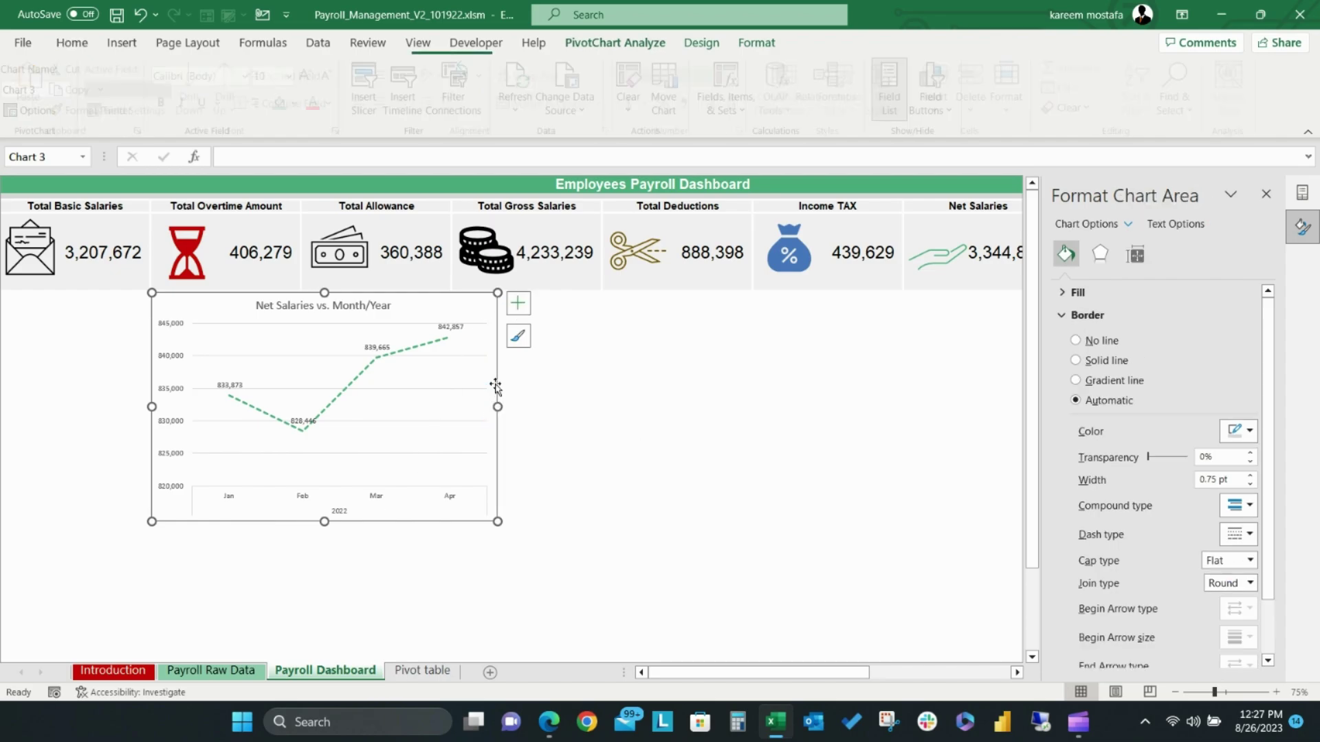
click(1077, 341)
click(1062, 295)
click(1077, 317)
click(543, 461)
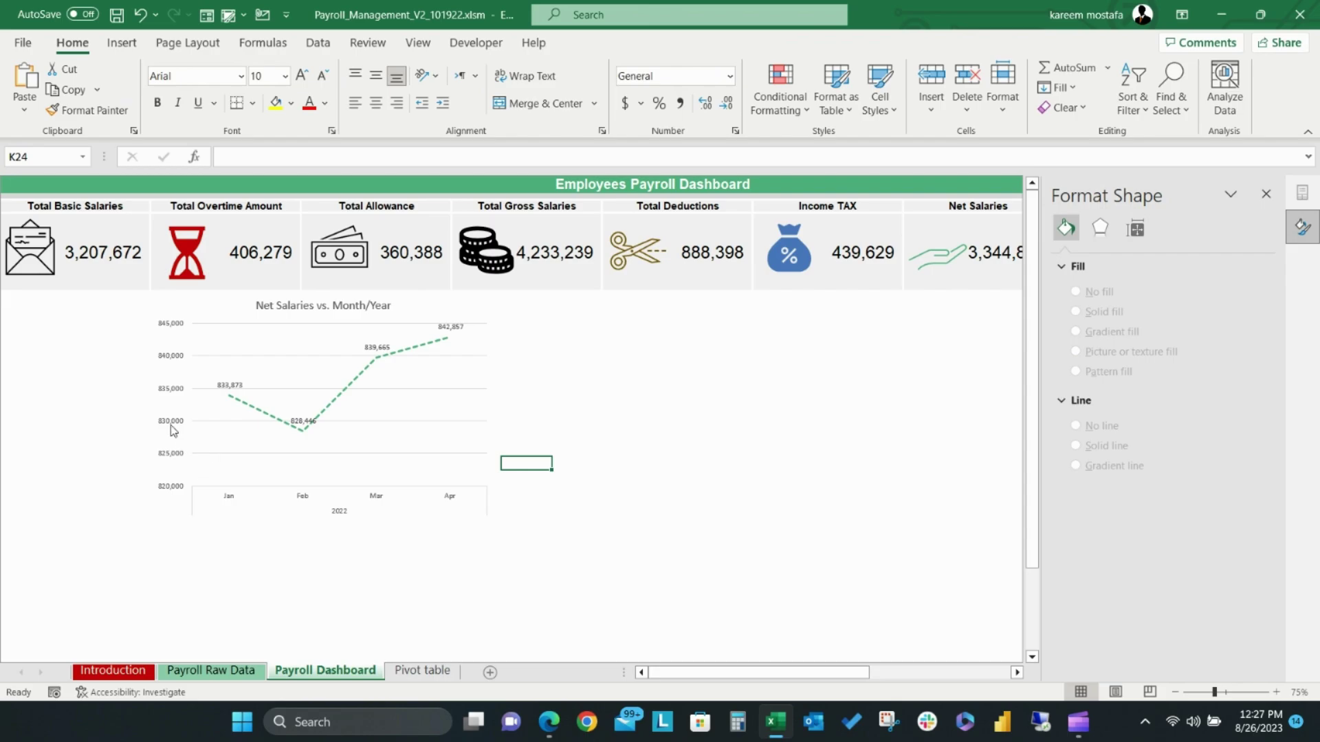
- Delete the vertical value axis and the major gridlines from the line chart
click(168, 399)
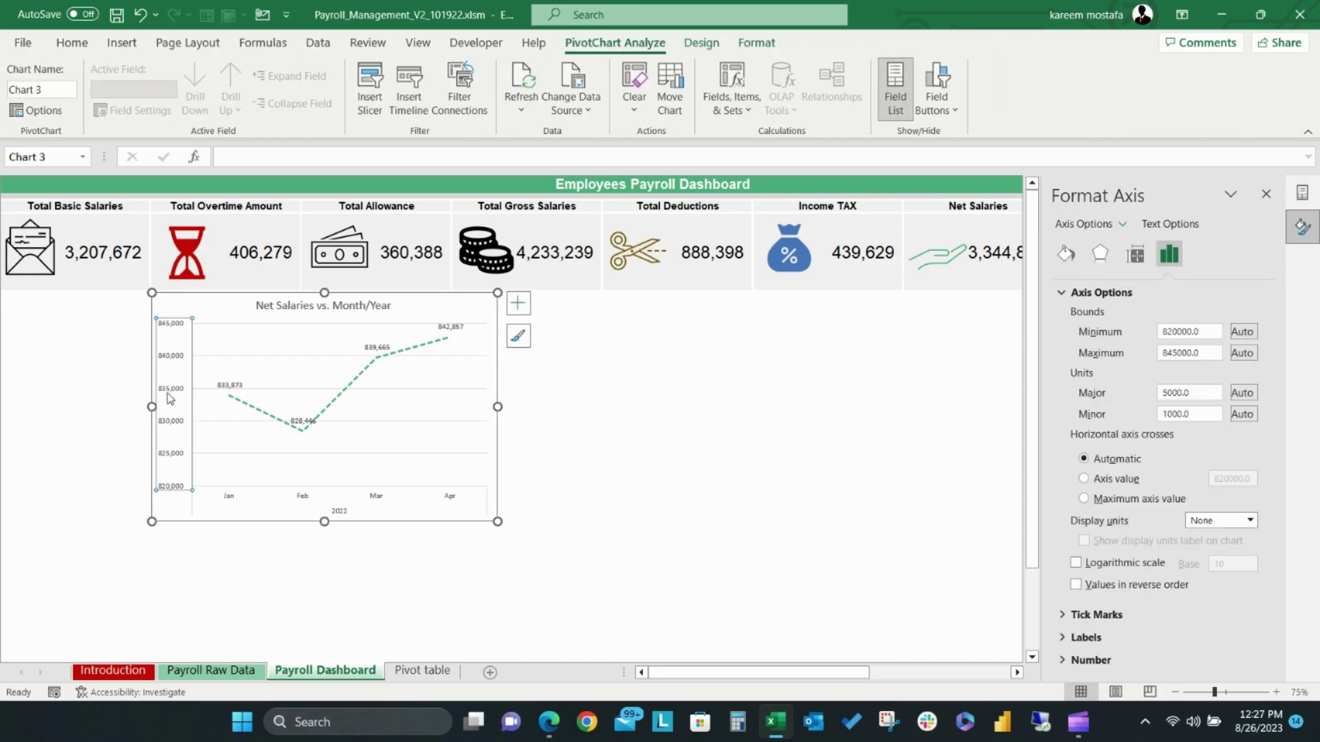
key(Delete)
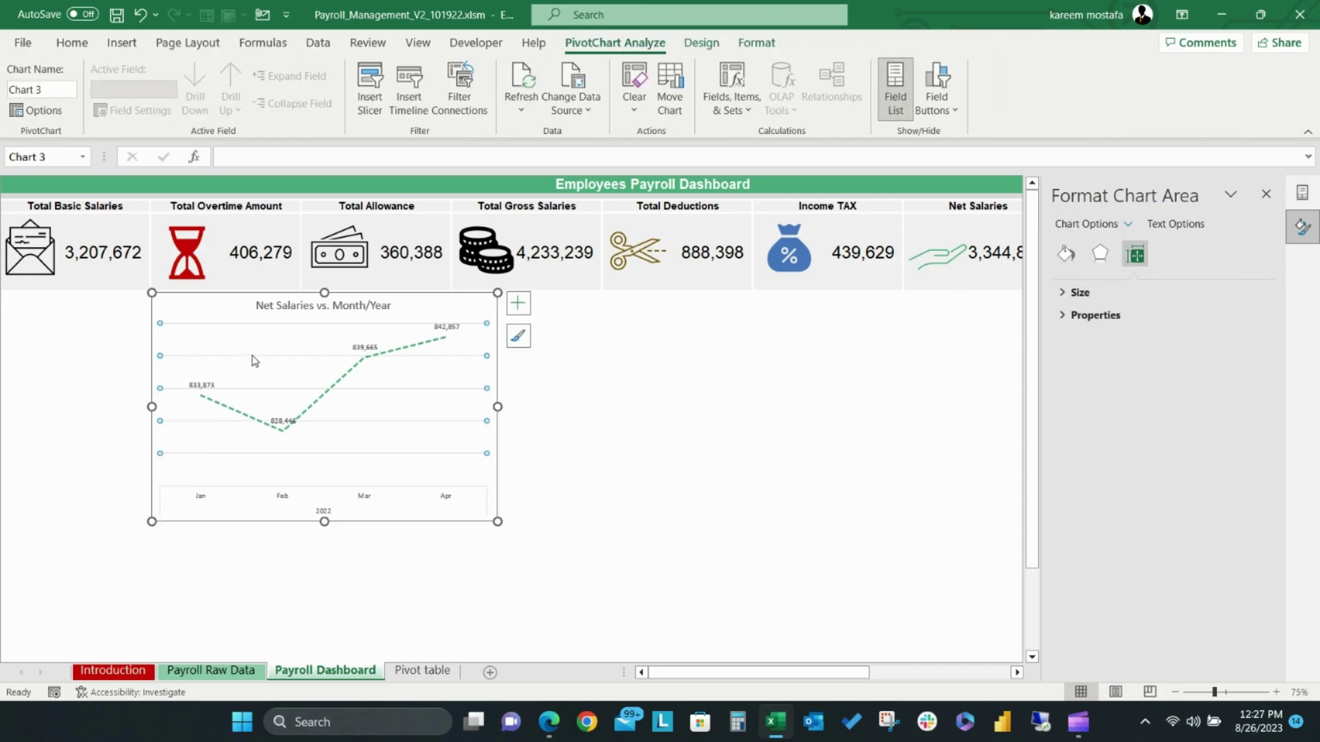
click(251, 356)
key(Delete)
- Reduce the height of the Net Salaries vs. Month/Year chart slightly from its lower edge
click(251, 595)
click(337, 523)
drag(324, 521, 324, 495)
click(325, 554)
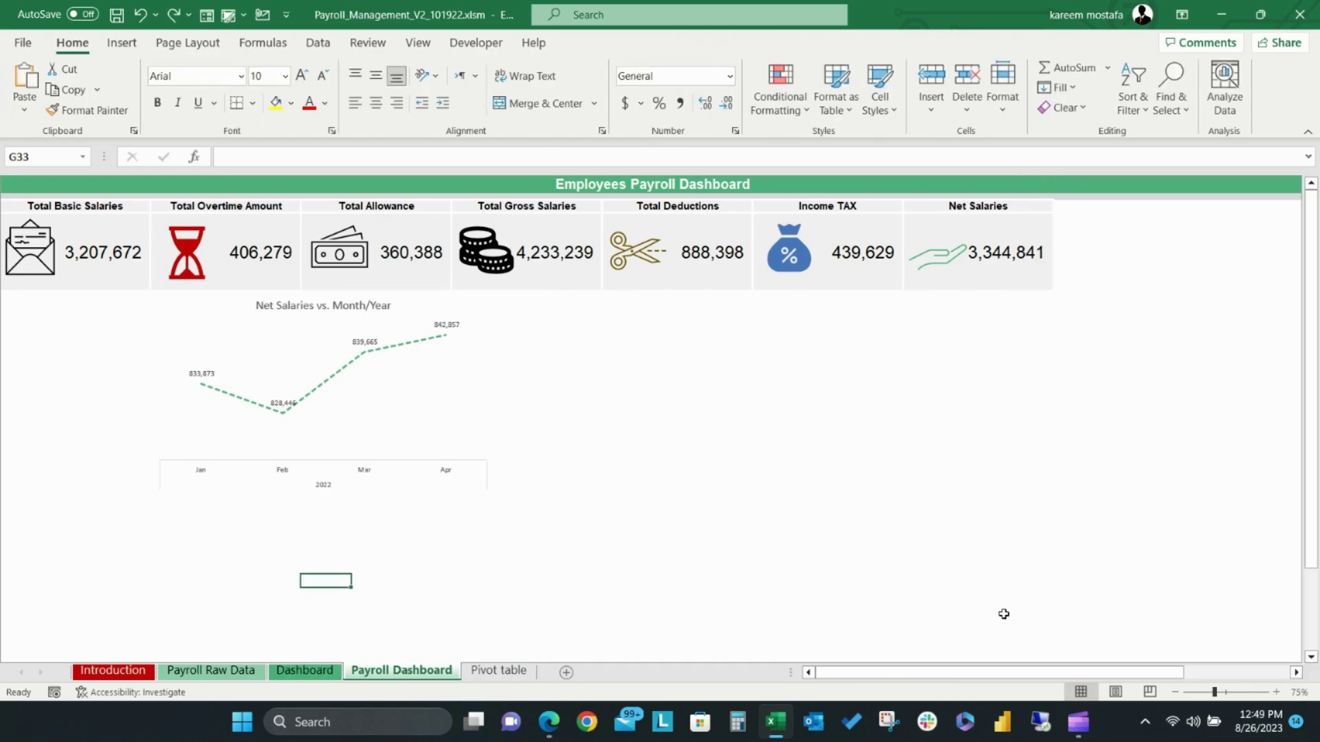
- Rename the monthly net salary pivot table on the Pivot table sheet as NetSalariesLineChart
click(498, 671)
click(185, 274)
click(614, 43)
double_click(61, 90)
text(Net)
text(SalariesLineChart)
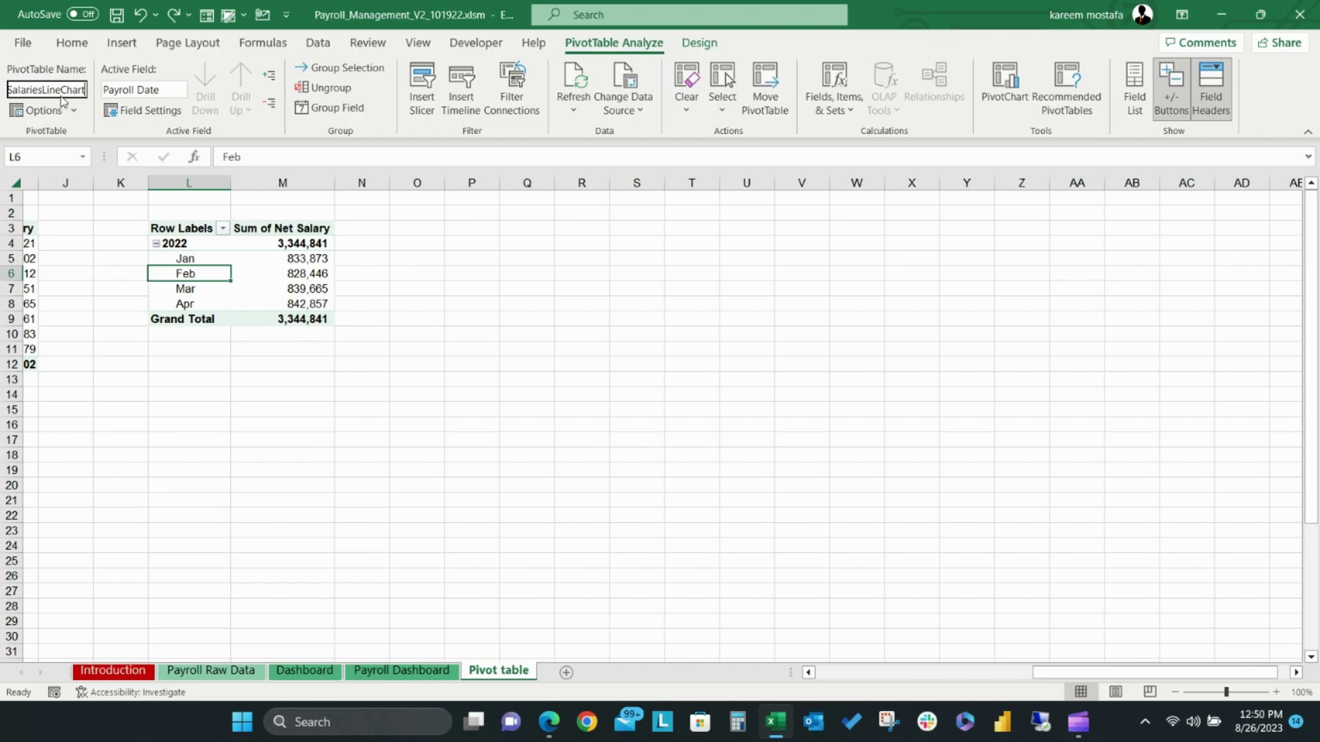
click(180, 379)
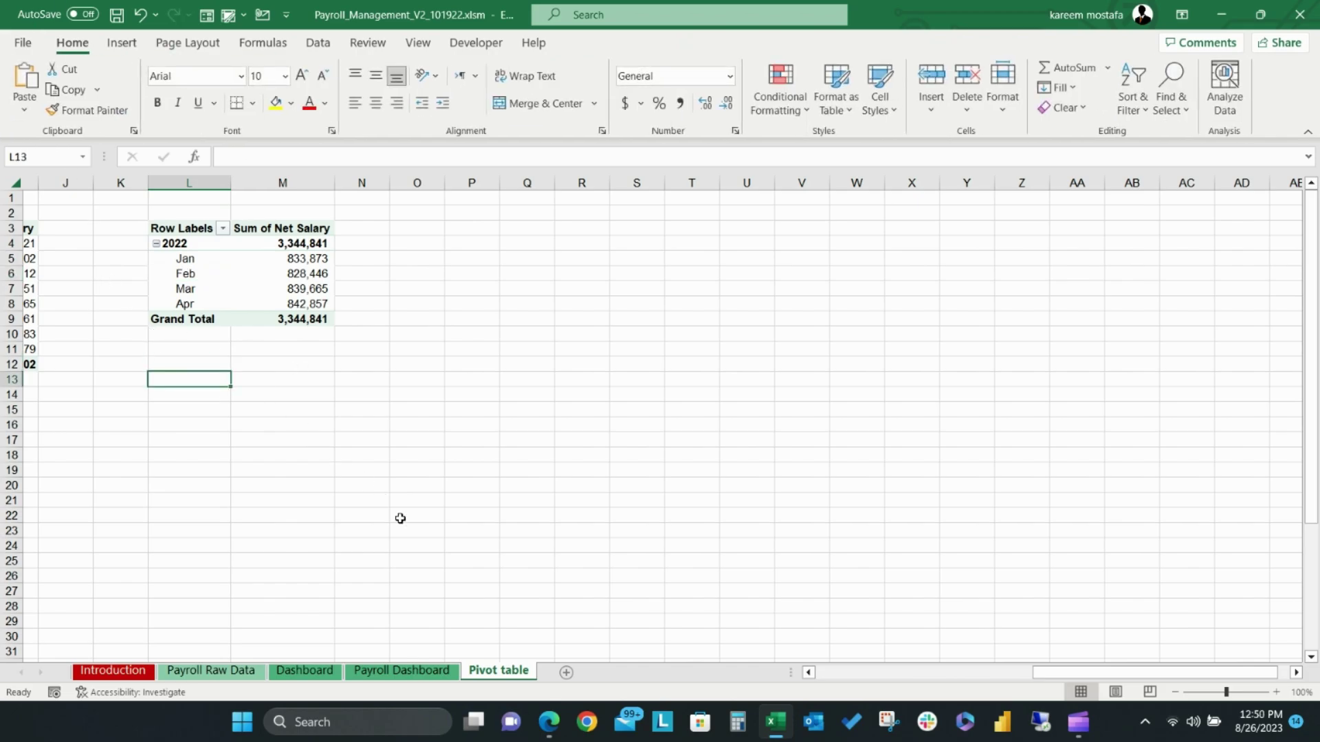
- Insert a new pivot table from the payroll data in cell P3 of the Pivot table sheet
click(385, 670)
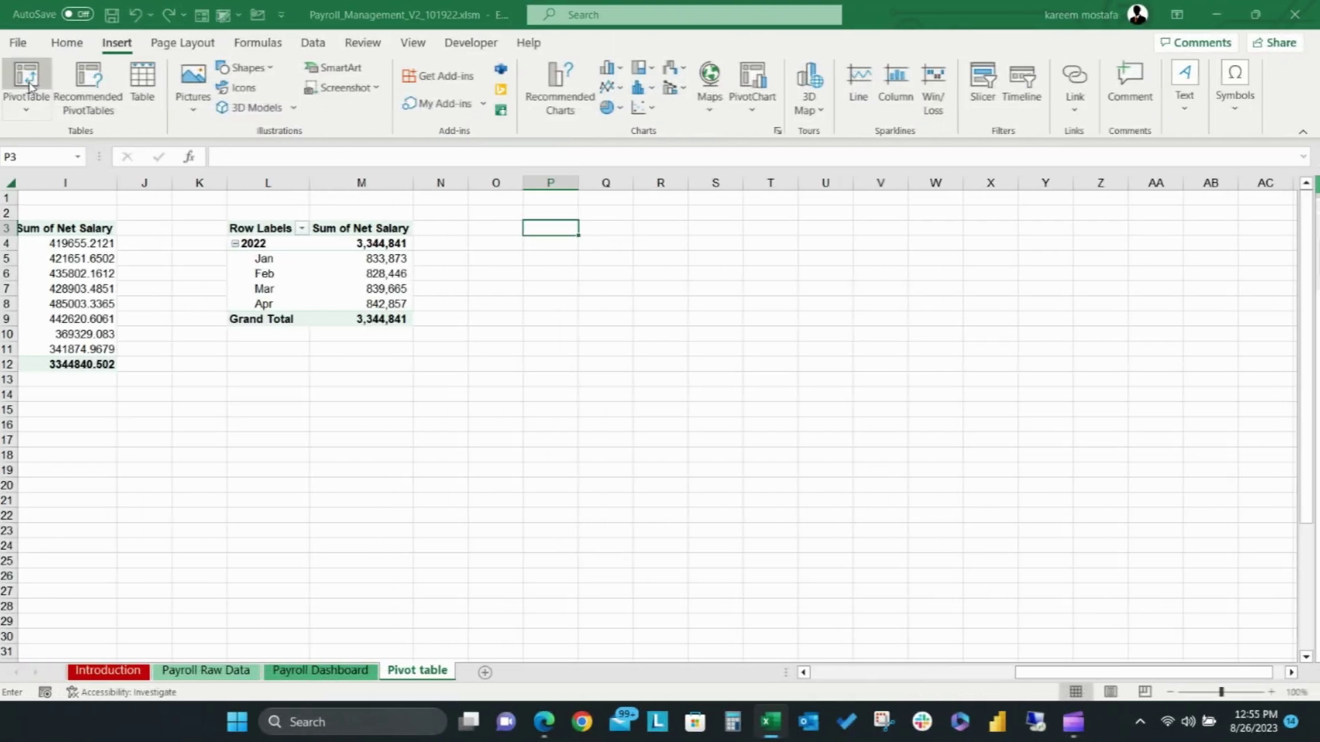
click(33, 86)
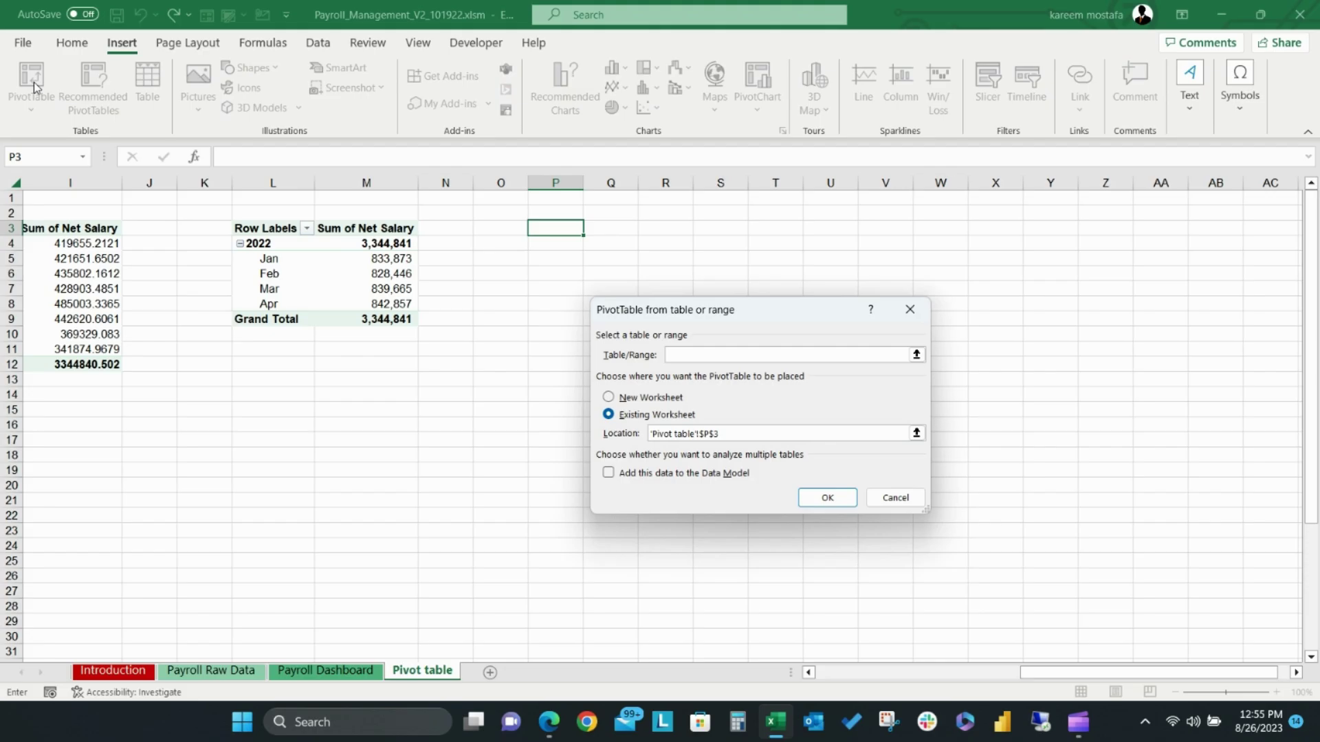
key(Return)
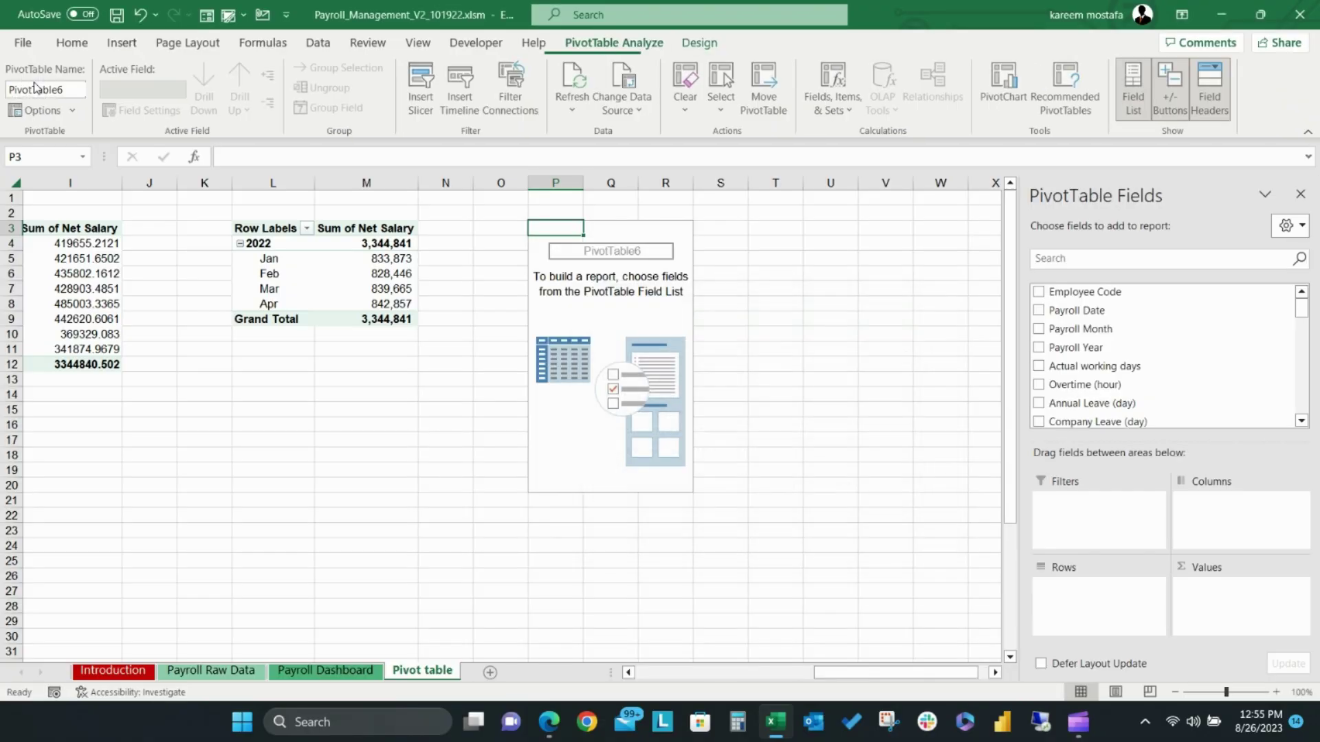
- Add Total deductions amount as the values and Payroll Date as the rows of the new pivot table in P3
click(1161, 257)
text(dedu)
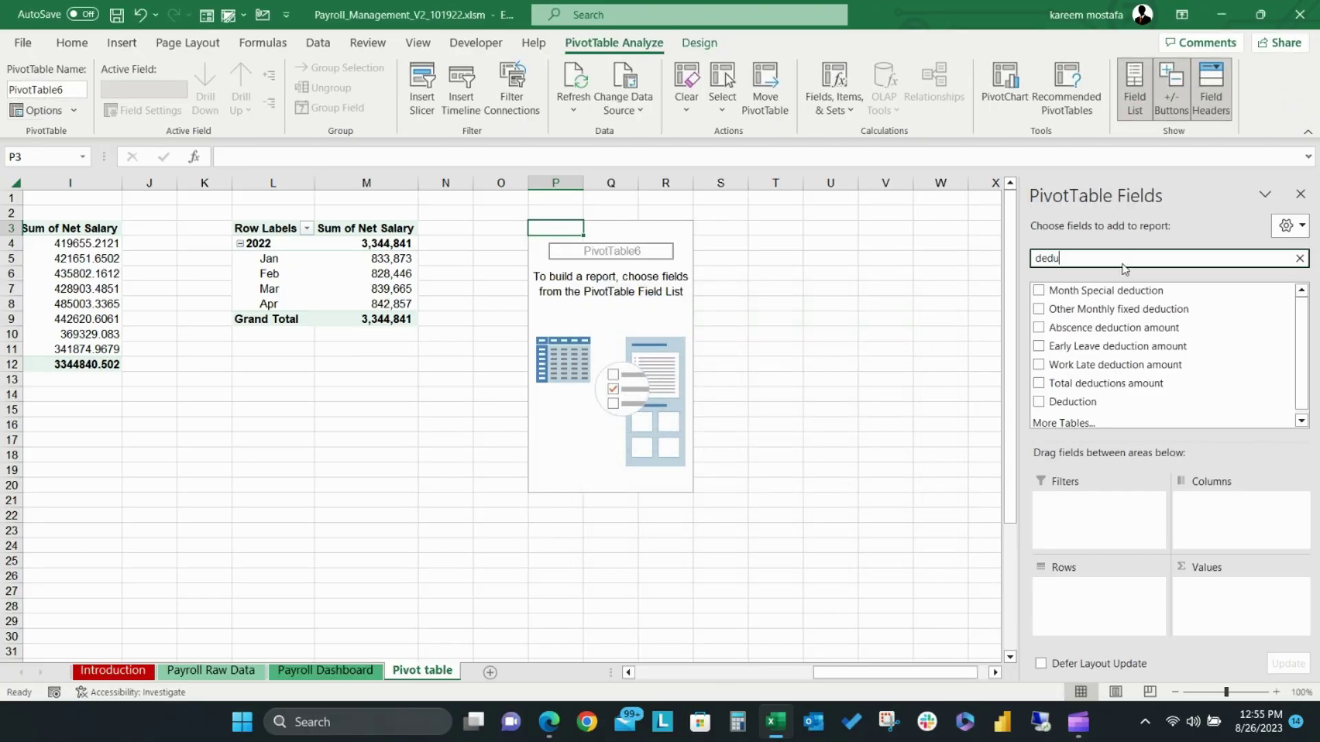
drag(1120, 384, 1189, 588)
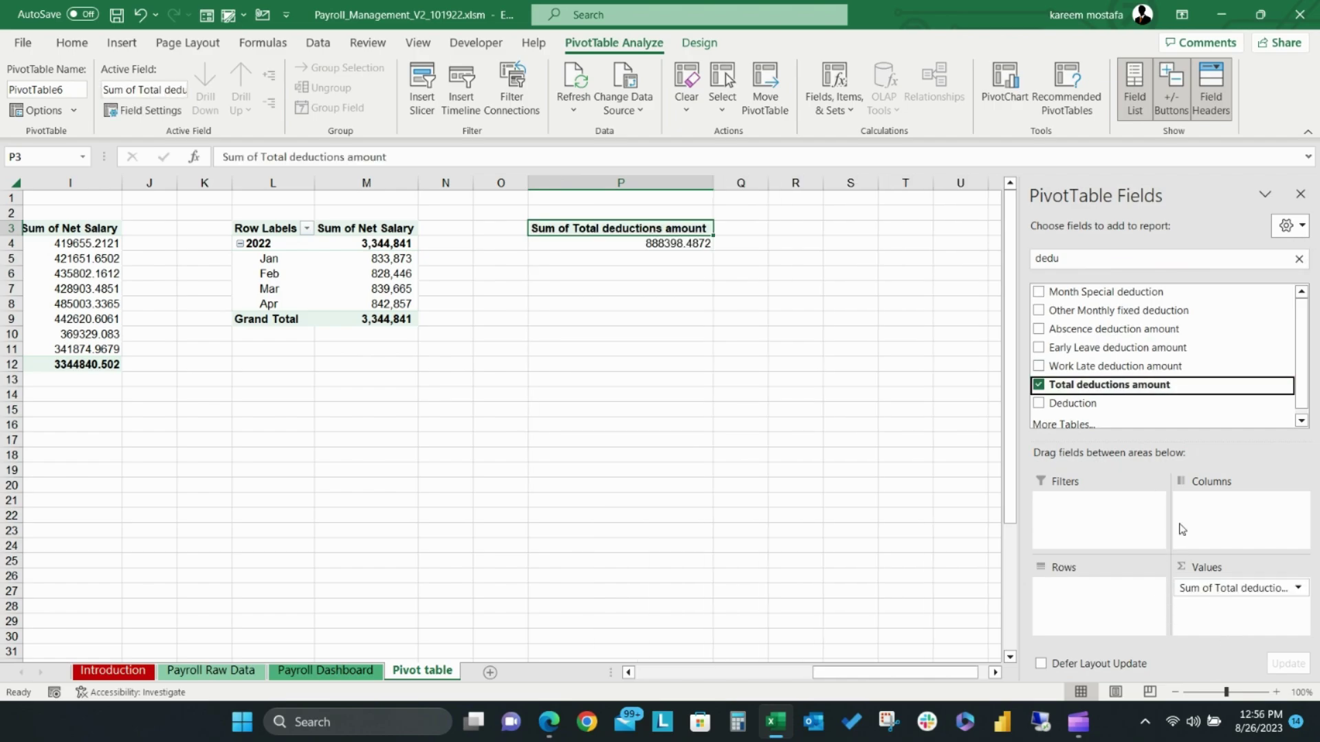
double_click(1085, 258)
click(1299, 258)
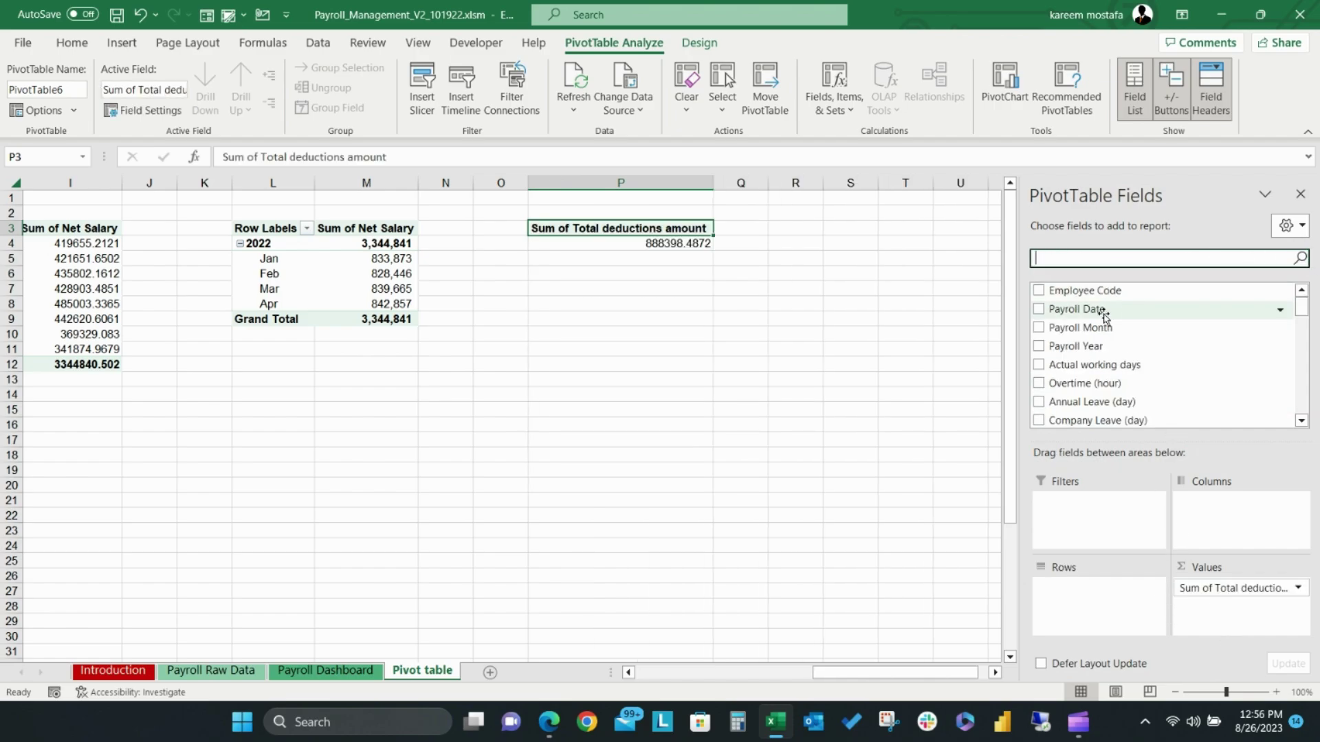
click(1091, 311)
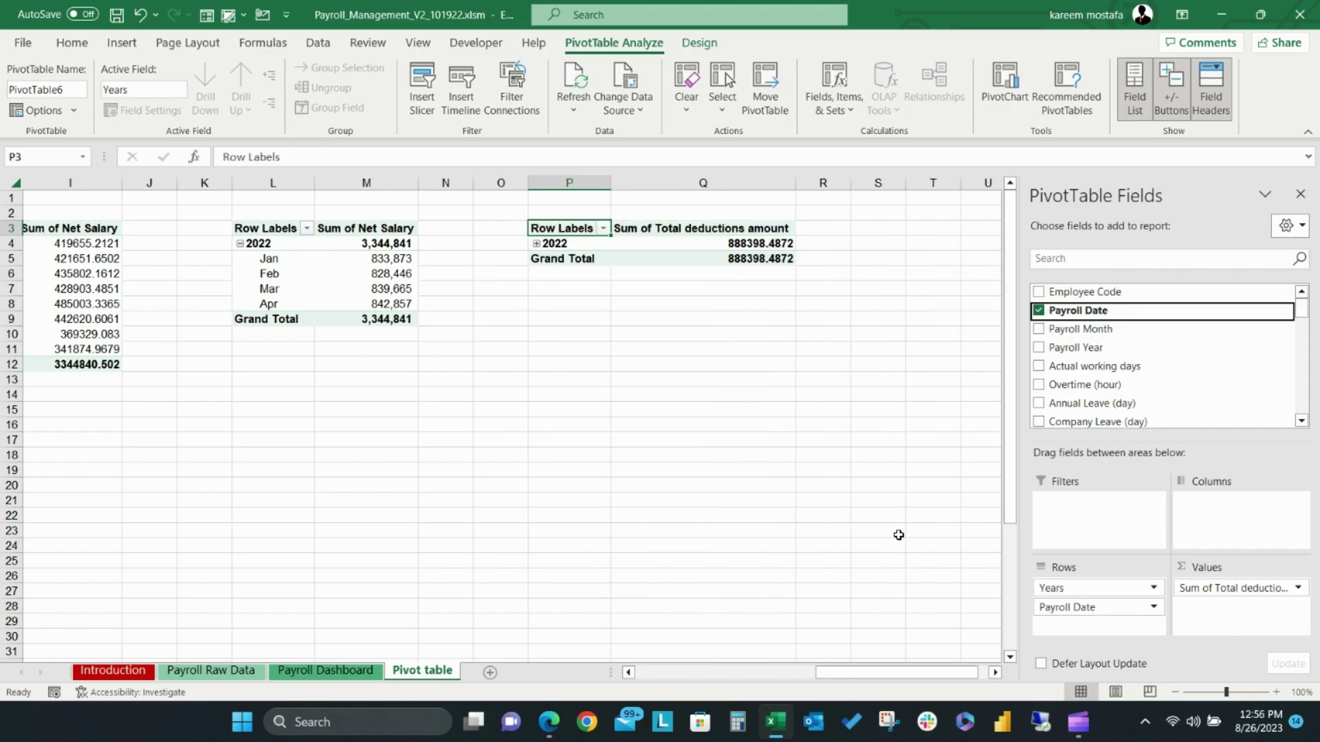
- Group the deductions pivot table's payroll dates by Months and Years
right_click(578, 249)
click(626, 472)
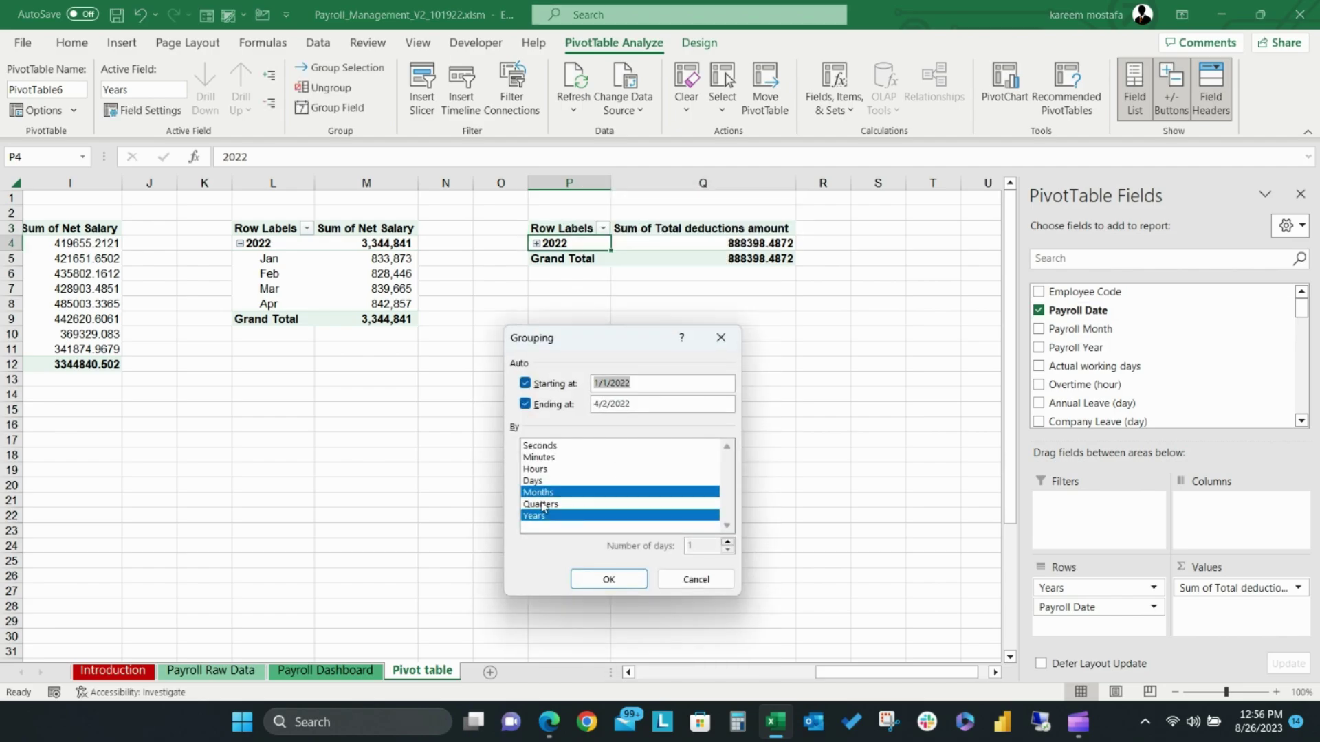
click(606, 579)
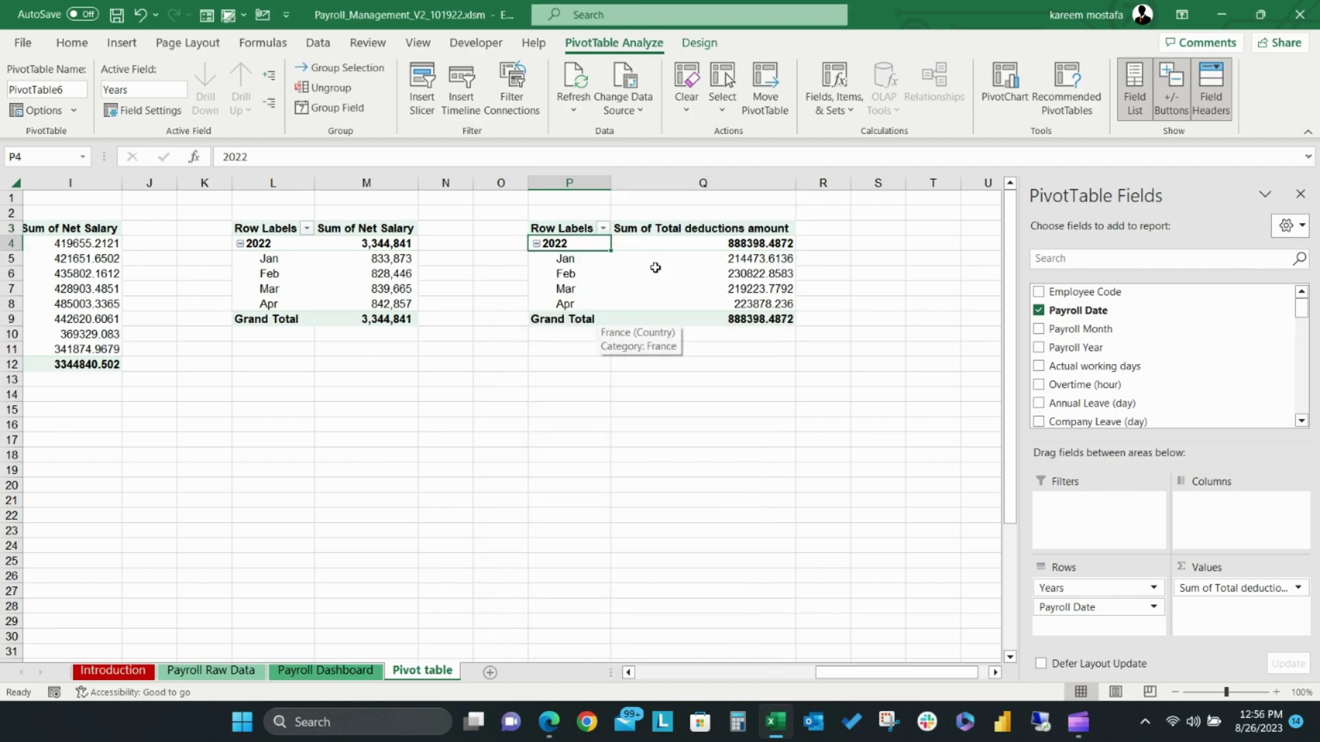
- Format the deduction amounts in Q4:Q9 with thousands separators and no decimals
click(724, 240)
drag(724, 239, 756, 319)
click(73, 42)
click(680, 102)
click(726, 102)
click(726, 103)
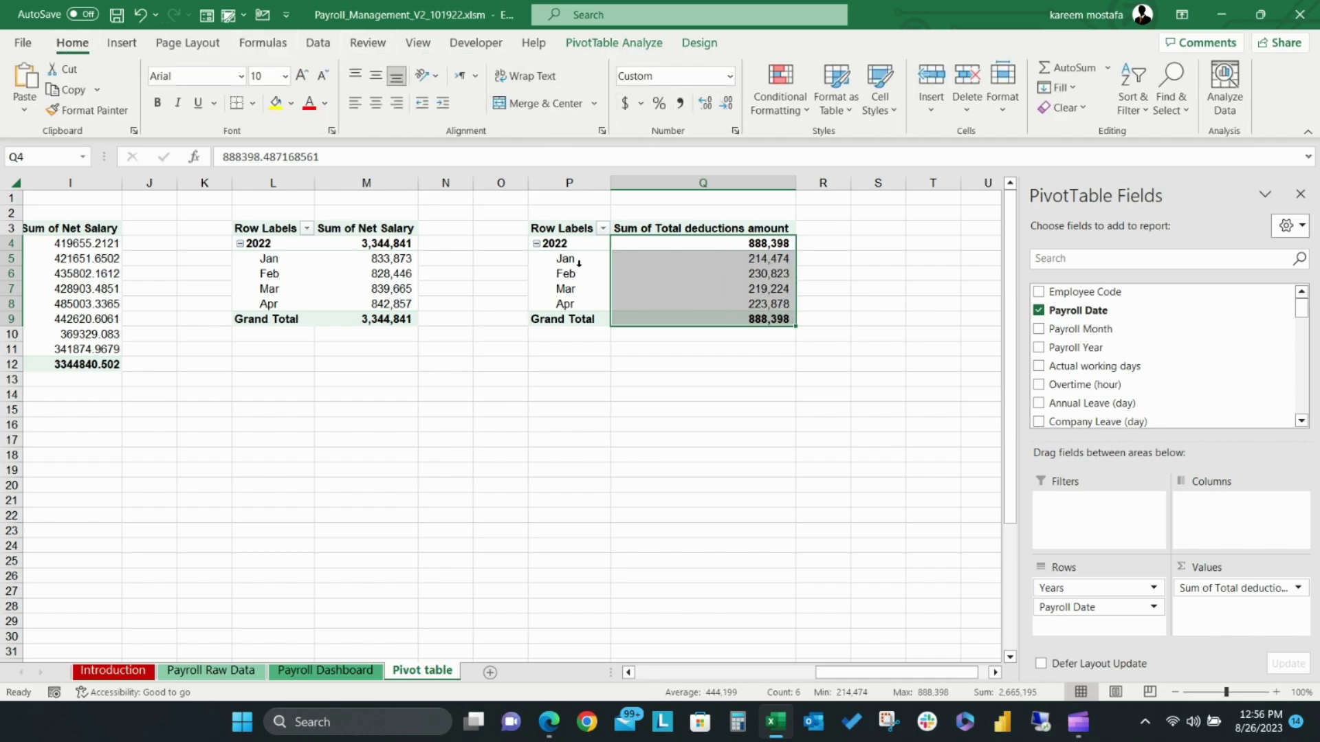
- Insert a line pivot chart from the monthly total deductions pivot table
click(566, 274)
click(569, 43)
click(1006, 83)
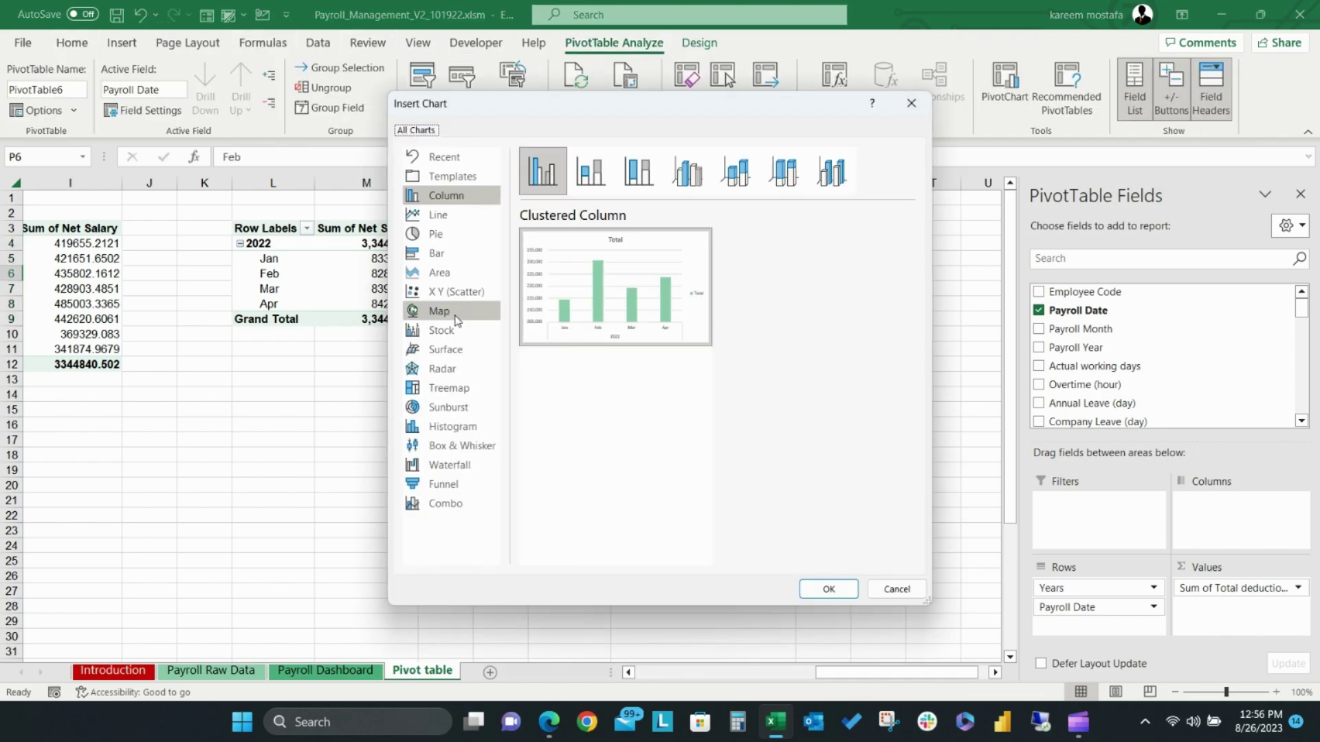
click(442, 214)
click(827, 588)
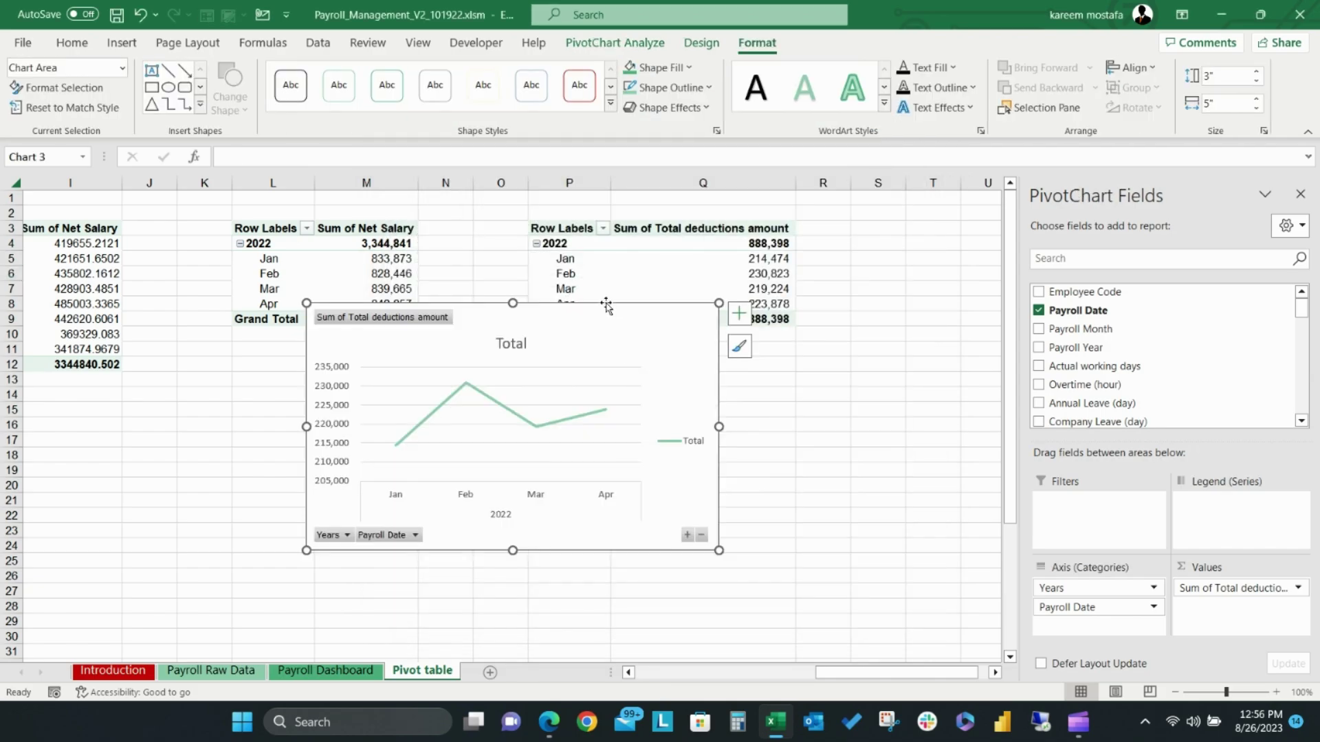
- Move the deductions line chart to the Payroll Dashboard sheet and place it directly below the Net Salaries chart
key(ctrl+x)
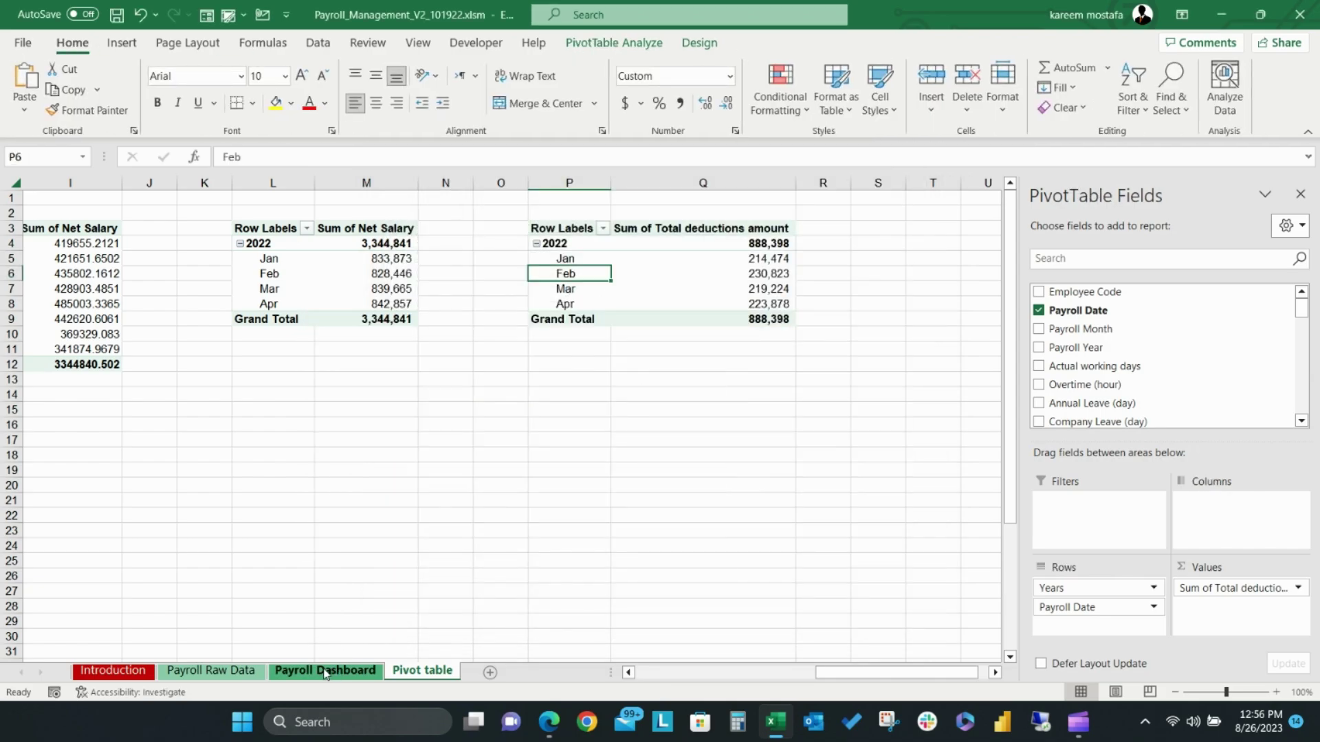
click(325, 671)
key(ctrl+v)
drag(289, 550, 289, 460)
- Show data labels on the deductions chart and remove its legend, value axis and gridlines
click(492, 534)
click(475, 541)
click(504, 436)
click(532, 495)
click(532, 570)
- Format the deductions chart's series as a dashed dark red line
double_click(282, 489)
scroll(619, 413, up, 1)
click(1155, 581)
click(493, 392)
click(1106, 526)
click(1238, 597)
click(1178, 371)
click(372, 481)
scroll(373, 473, down, 1)
click(373, 430)
click(324, 560)
- Rename the monthly deductions pivot table on the Pivot table sheet as TotalDeductions
click(422, 671)
click(60, 97)
text(TotalDeductions)
key(Return)
- Insert a new pivot table from the payroll data in cell T3 of the Pivot table sheet
click(933, 227)
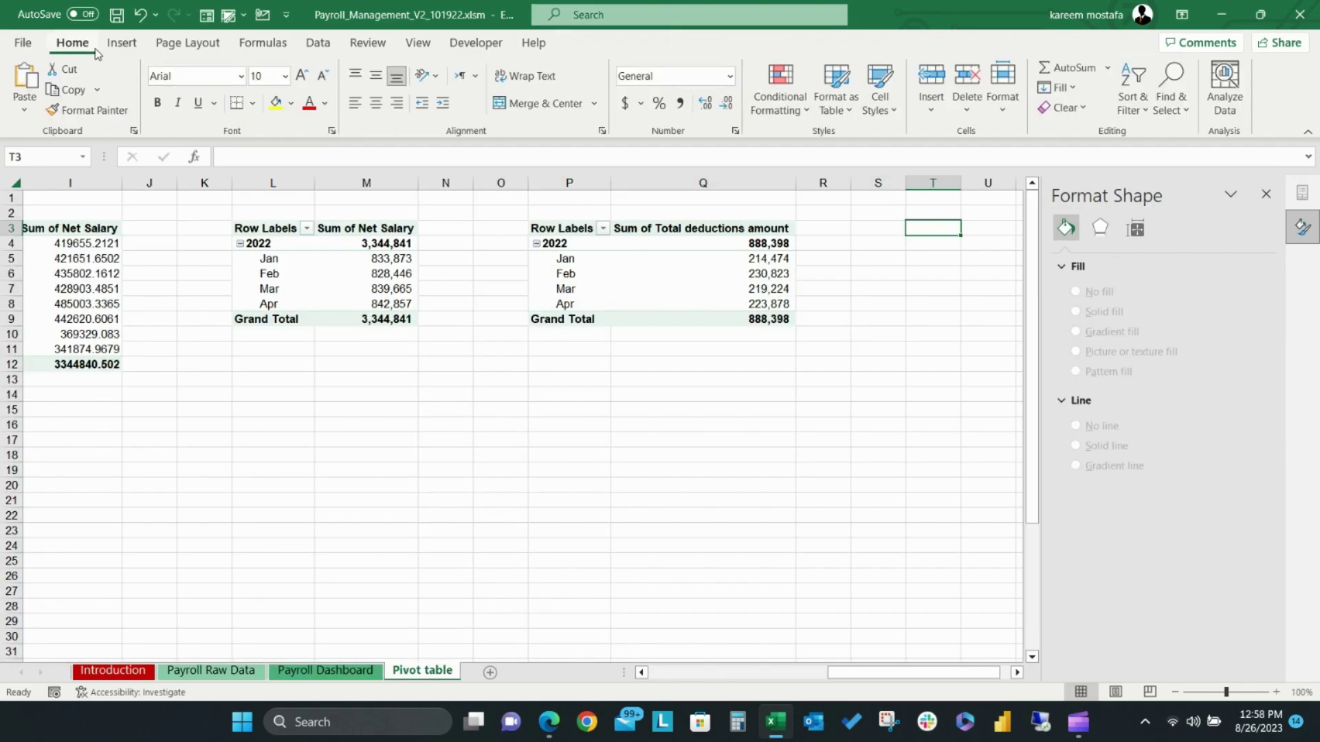
key(alt+n)
key(v)
key(t)
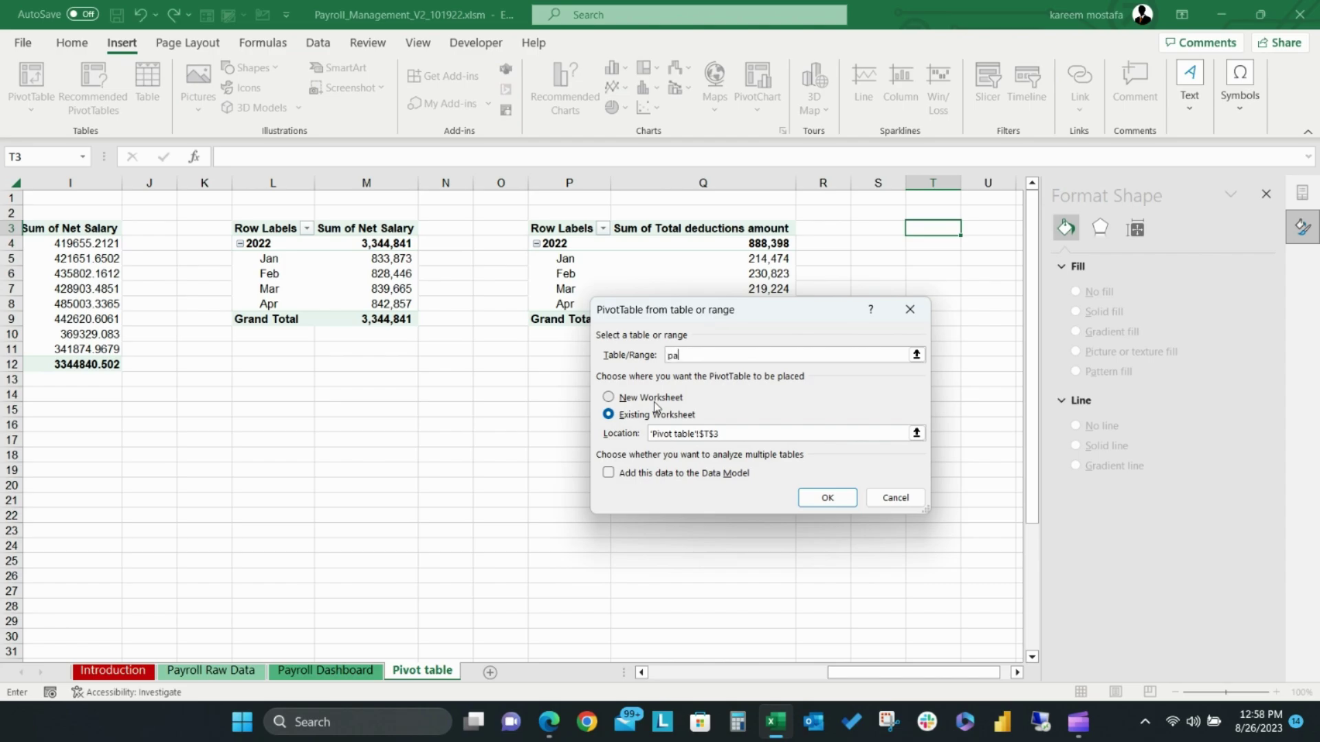
key(Return)
- Add Payroll Date as the rows and Overtime Amount as the values of the pivot table in T3
drag(1100, 316, 1115, 617)
scroll(1128, 357, down, 2)
click(1066, 260)
text(over)
drag(1056, 310, 1183, 605)
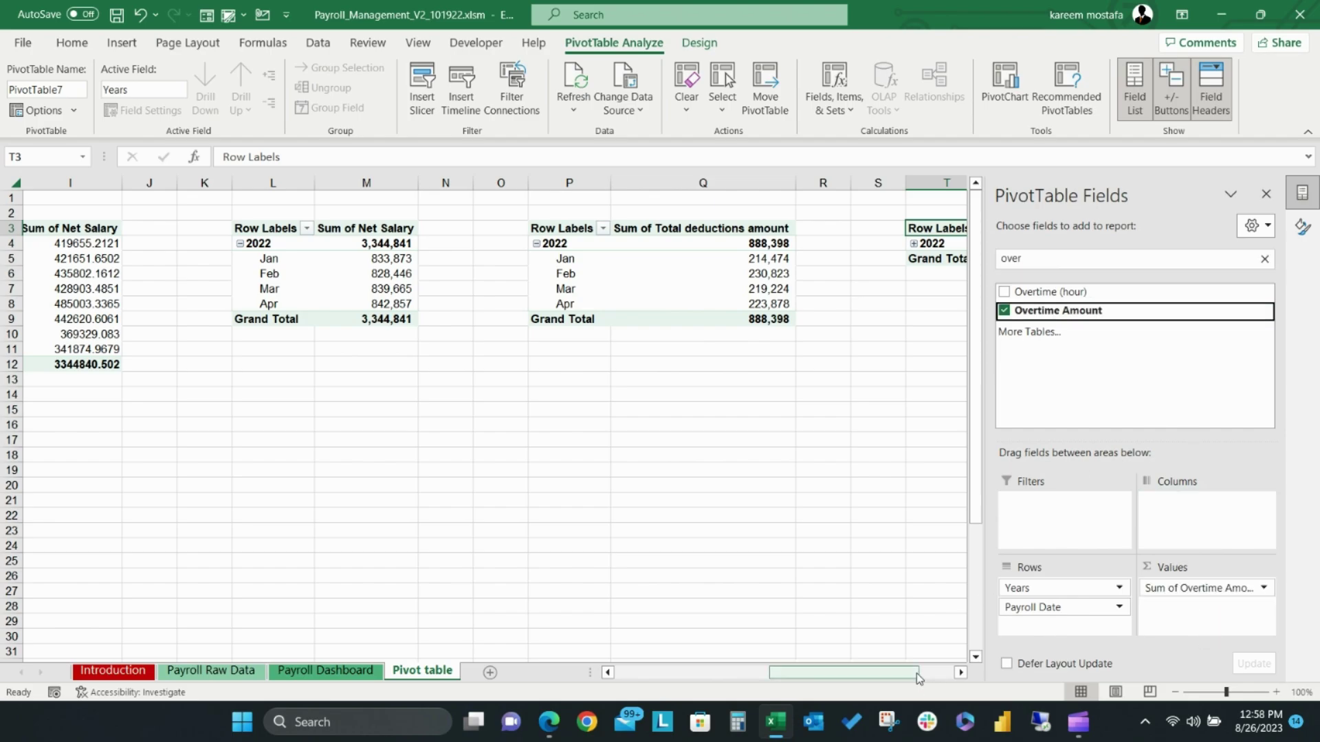
- Group the overtime pivot table's payroll dates and show its amounts with thousands separators and no decimals
drag(919, 678, 948, 678)
right_click(739, 247)
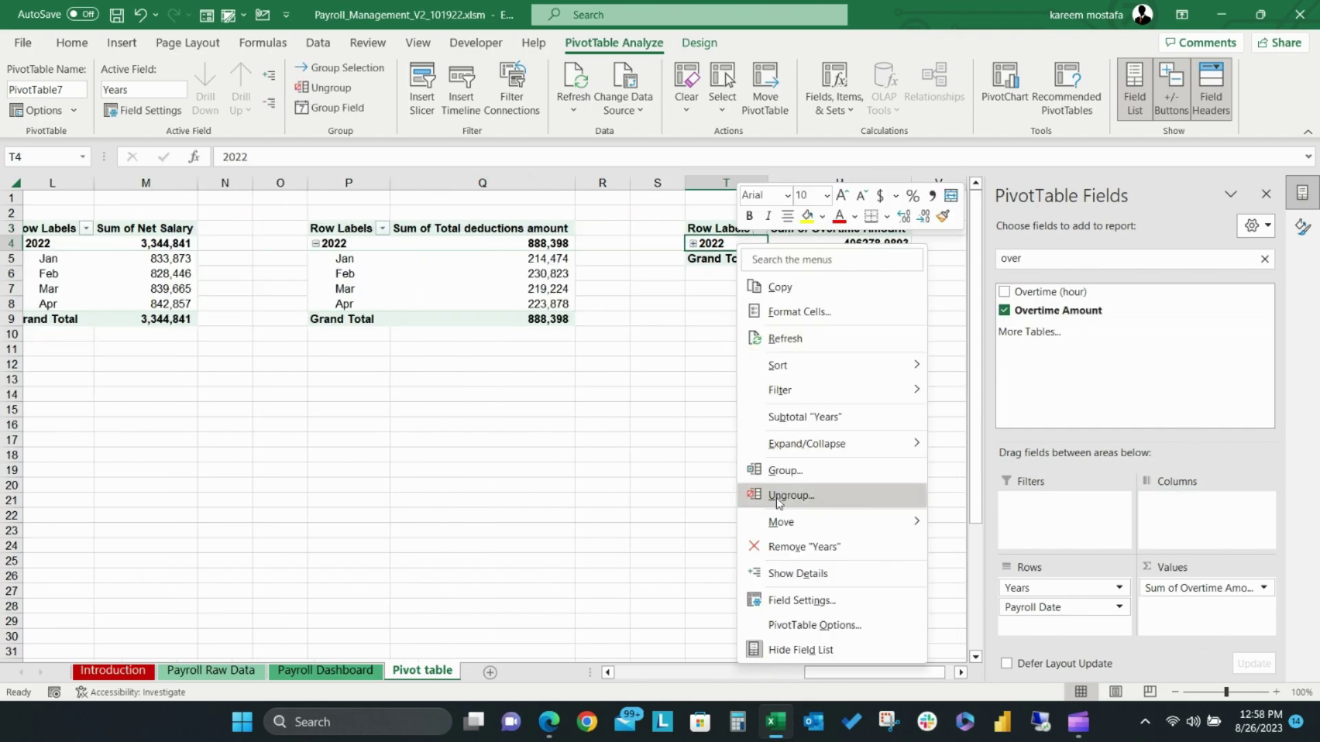
click(784, 471)
click(712, 244)
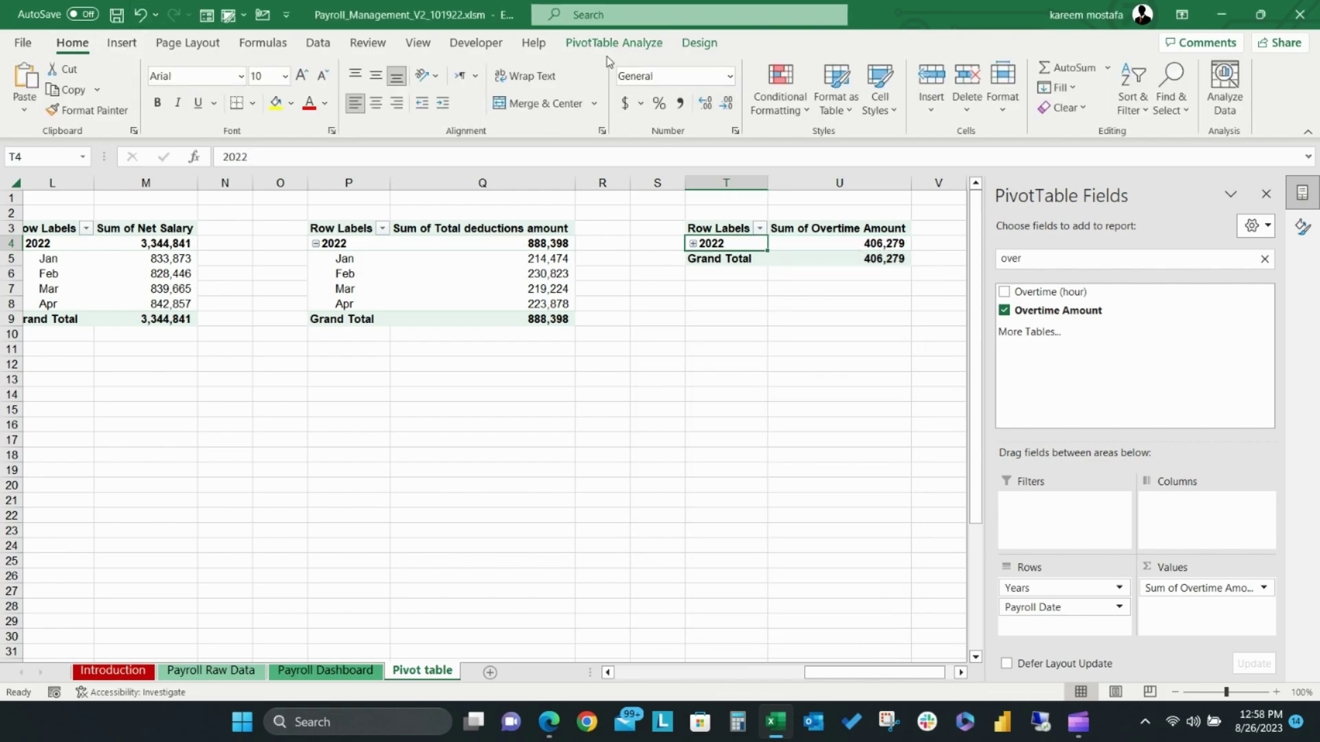
- Insert a clustered column pivot chart of the overtime amounts and expand it from years to months
click(614, 43)
click(1006, 82)
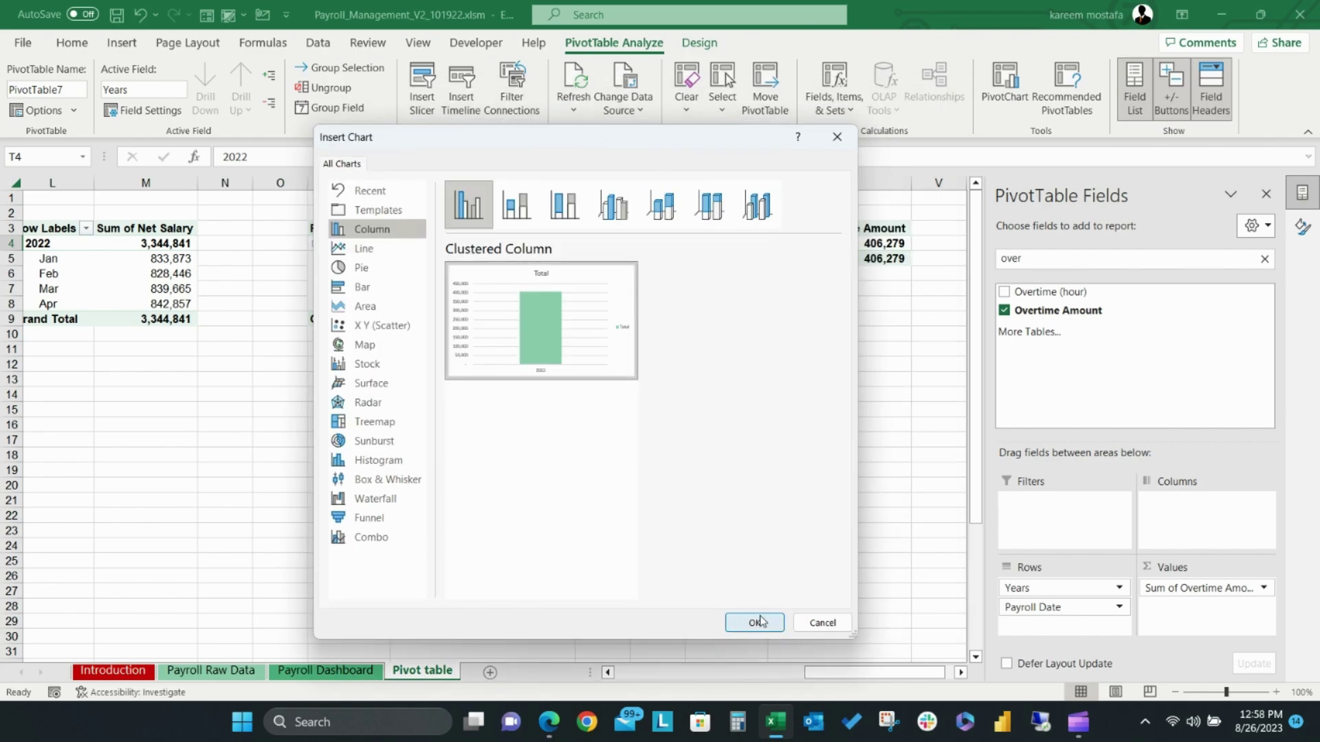
click(755, 625)
drag(574, 304, 596, 350)
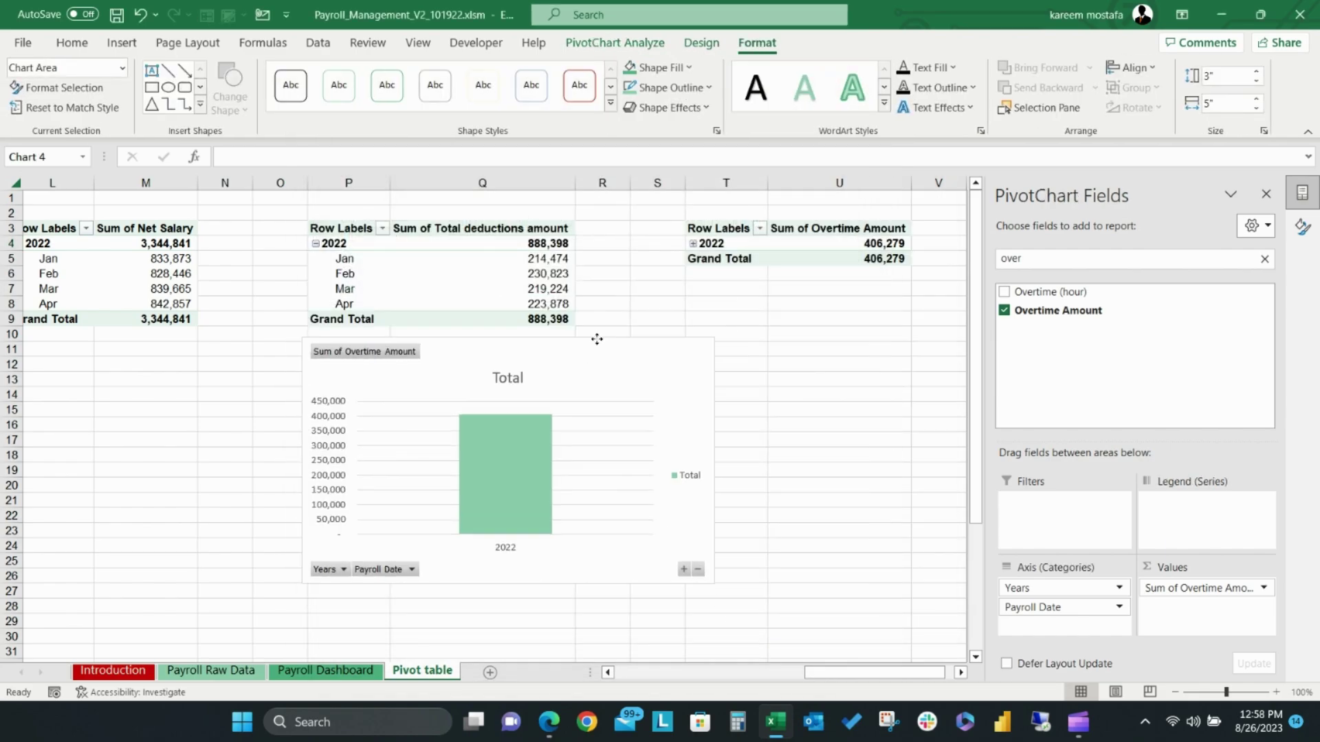
click(707, 585)
click(692, 582)
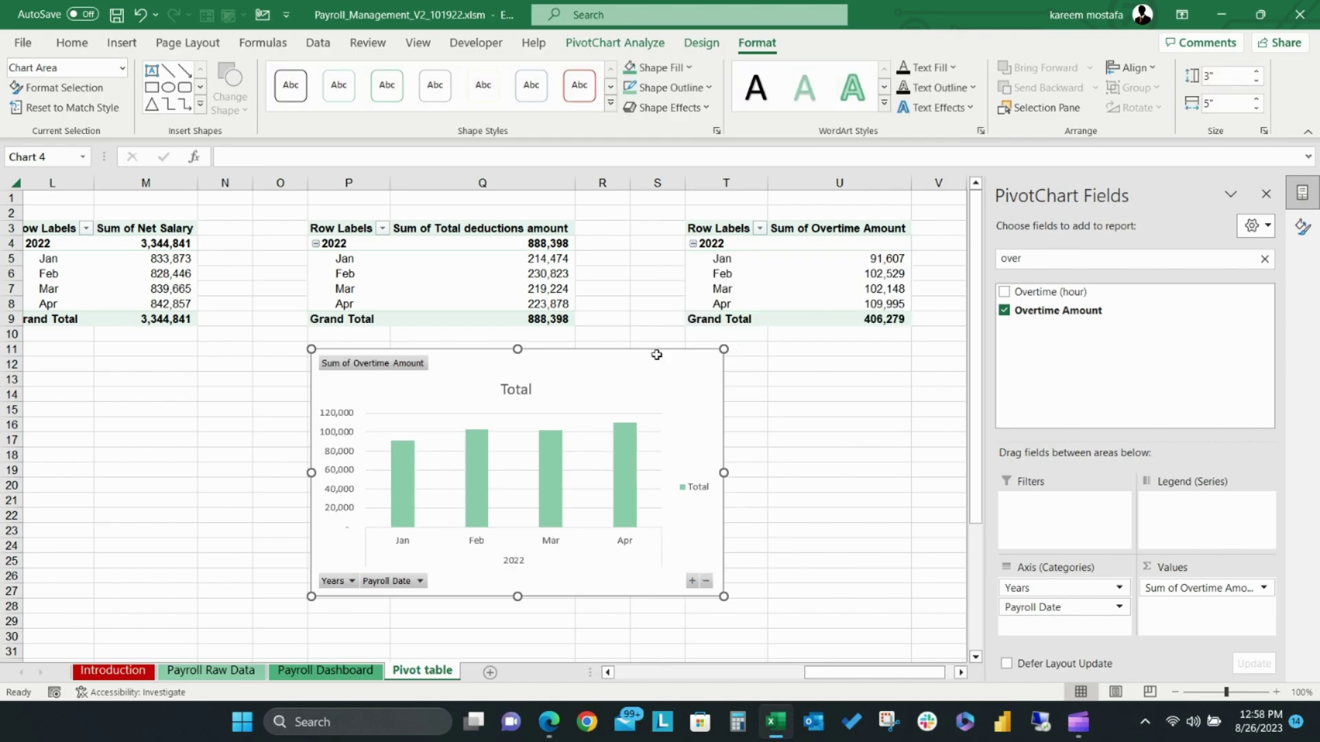
- Move the overtime column chart to the Payroll Dashboard sheet and fit it directly below the deductions chart
key(ctrl+x)
click(323, 671)
click(159, 487)
key(ctrl+v)
drag(451, 548, 496, 543)
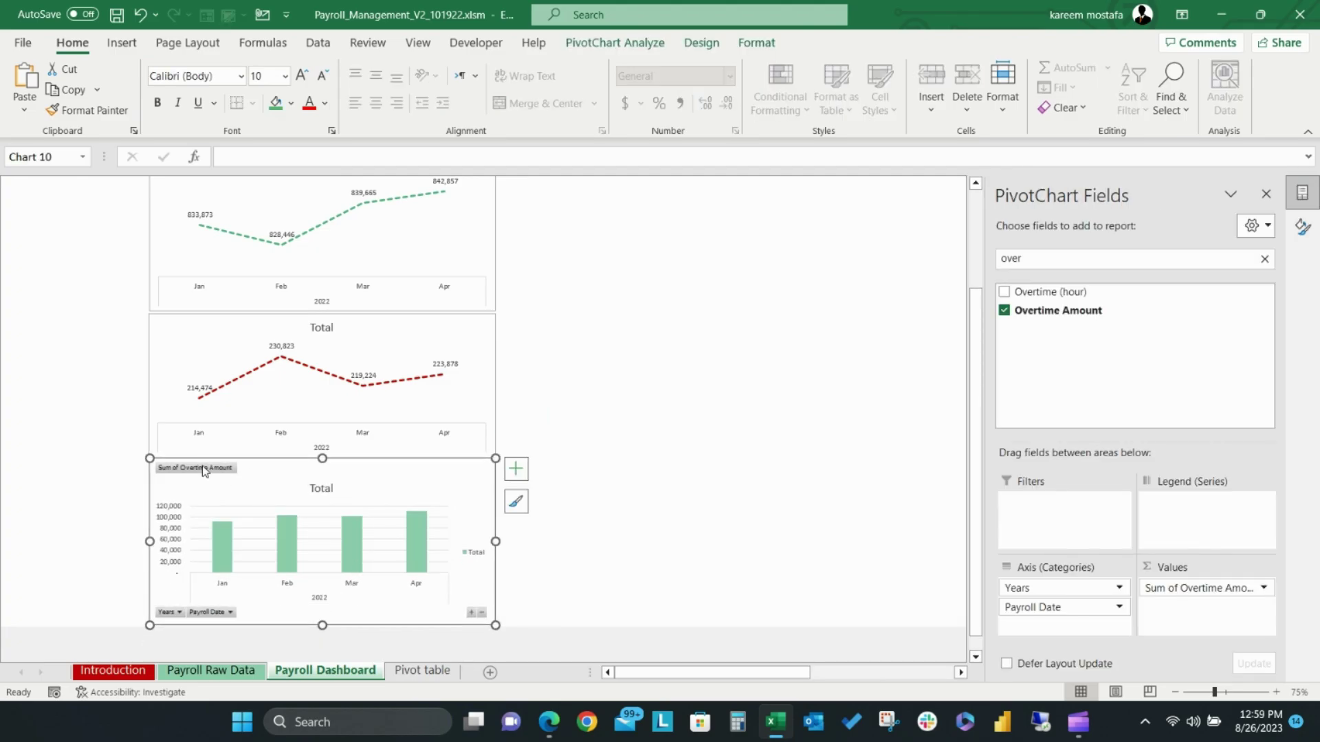
- Title the two lower charts Total Deductions vs. Month/Year and Total Overtime Amount vs. Month/Year
click(322, 327)
click(318, 474)
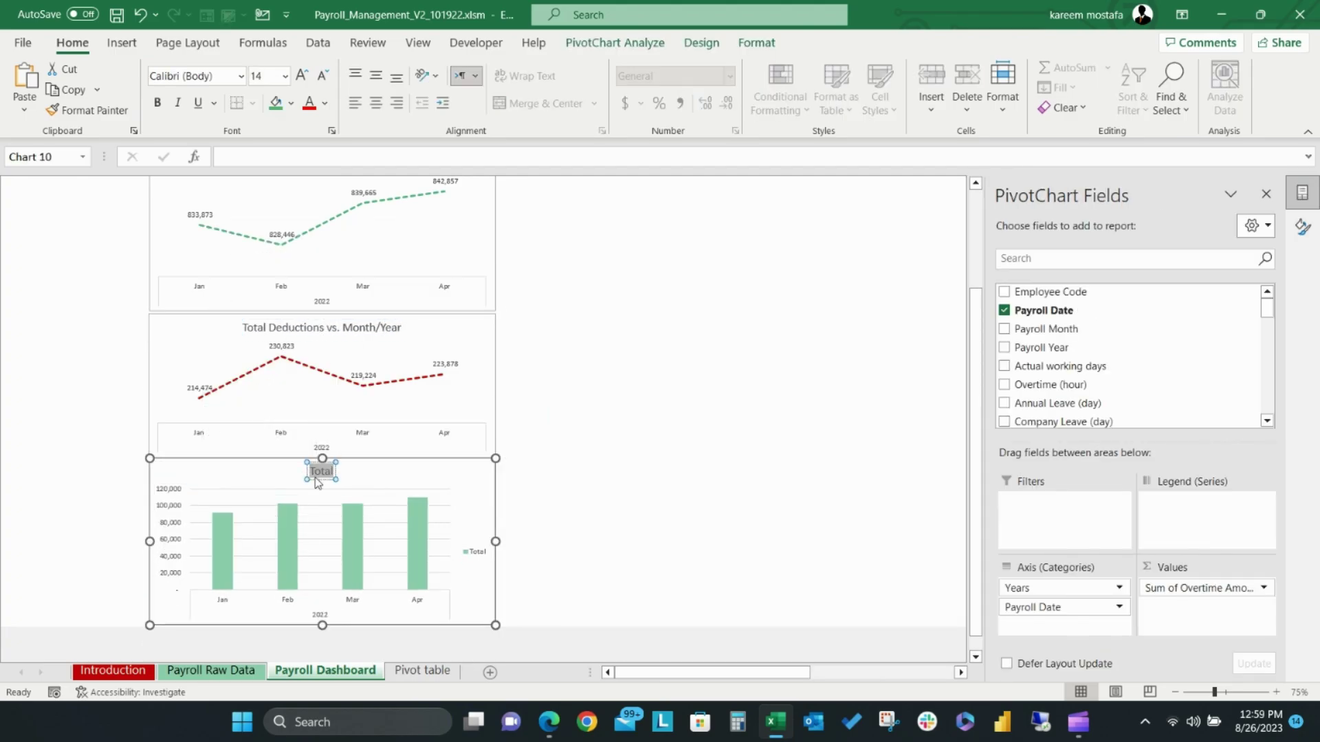
text(vs. Month/Year)
- Remove the overtime chart's legend, value axis and gridlines, and add data labels to its columns
double_click(260, 545)
click(516, 468)
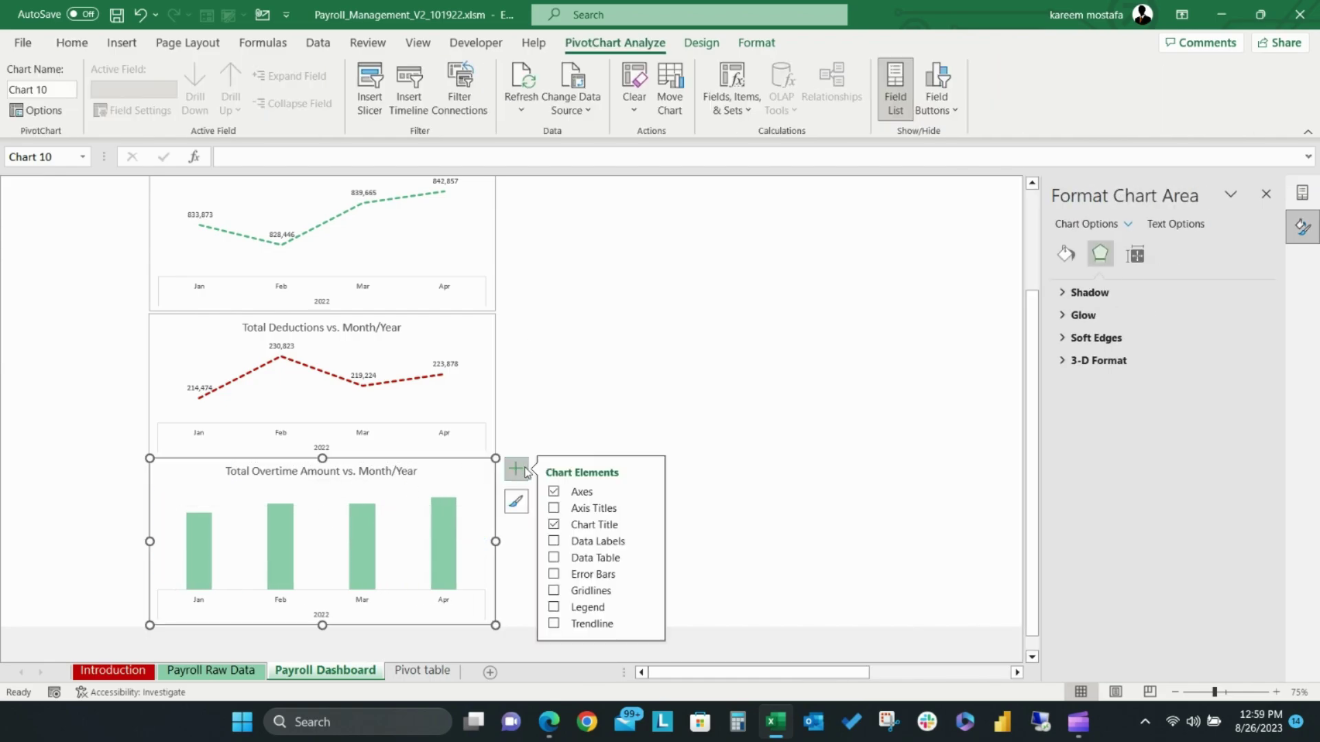
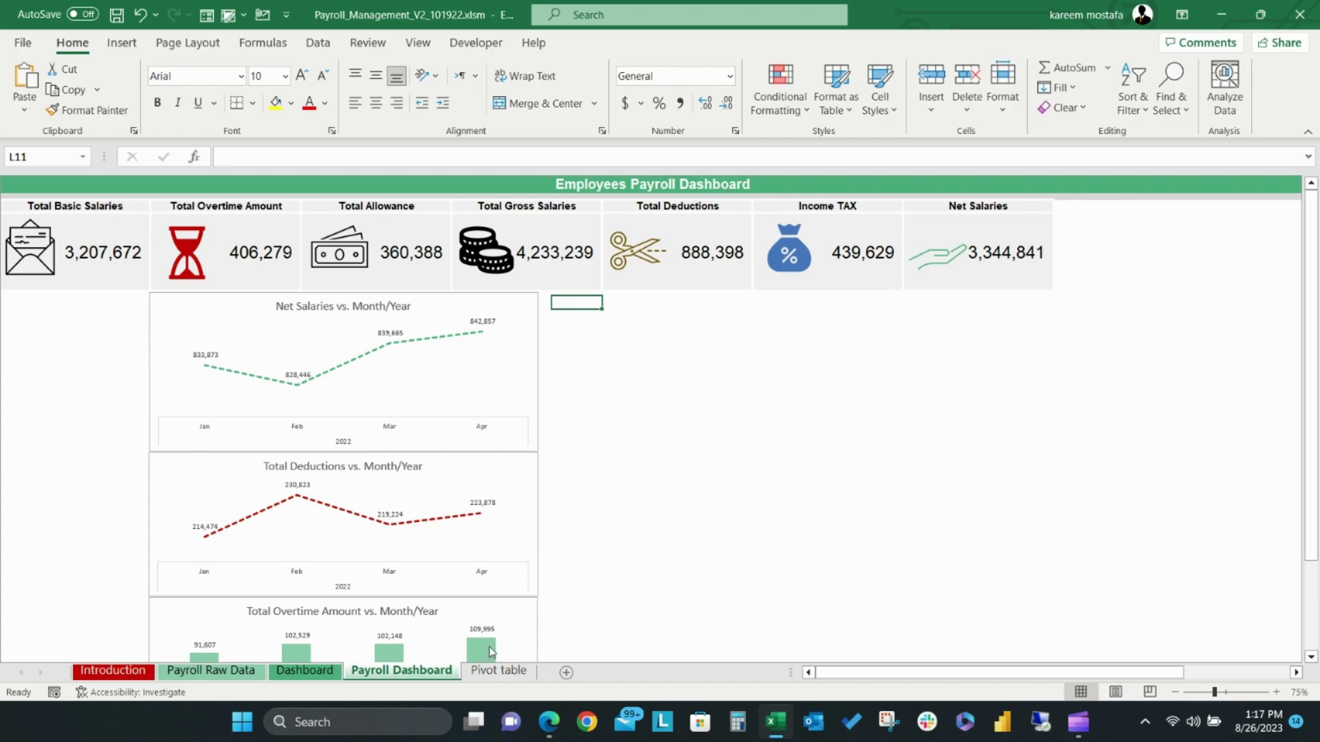
- Insert a new pivot table from the payroll data in cell W3 of the Pivot table sheet
click(480, 676)
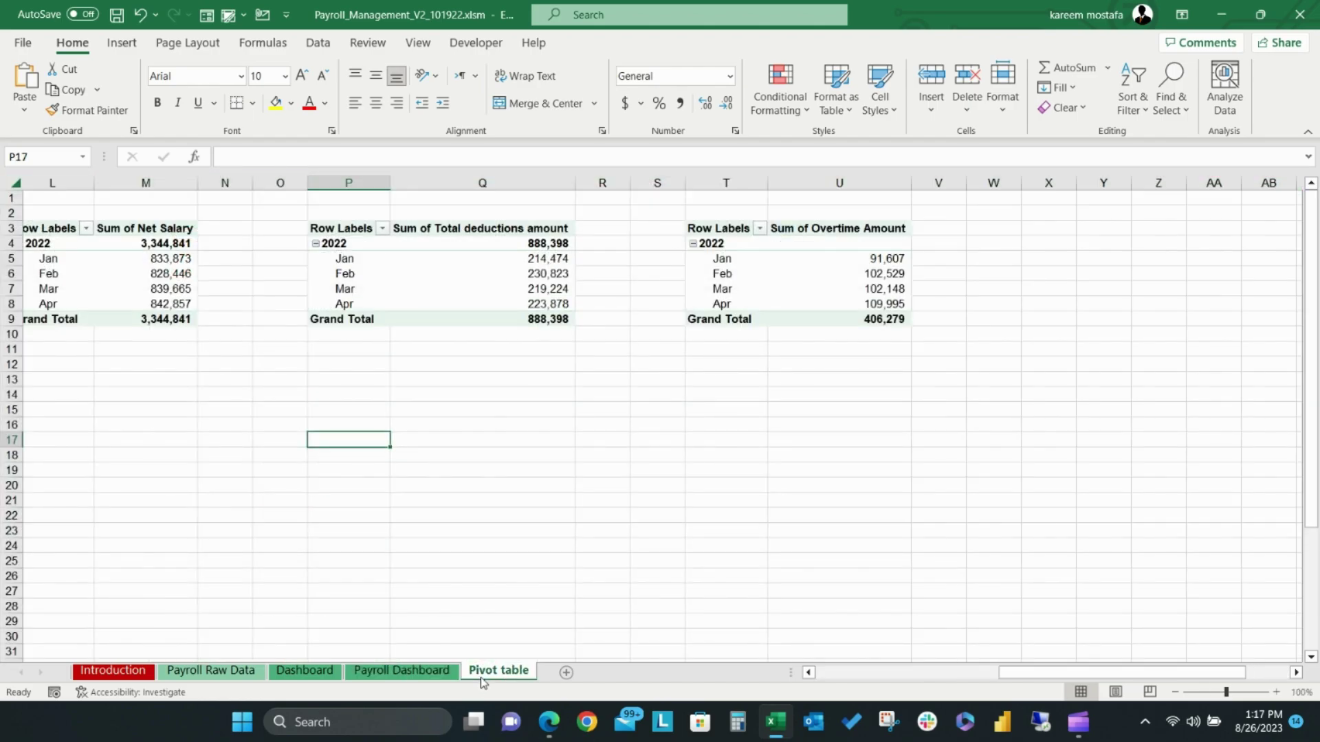
click(992, 229)
click(123, 42)
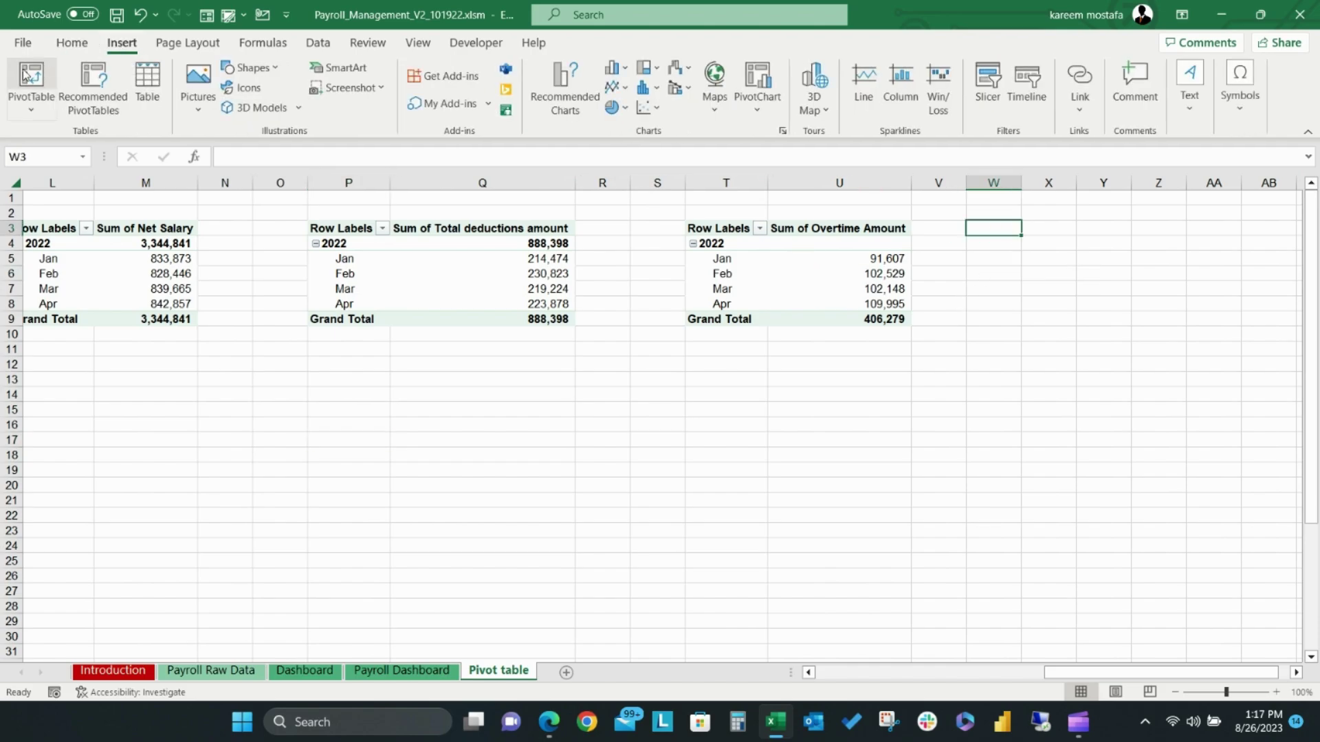
click(38, 96)
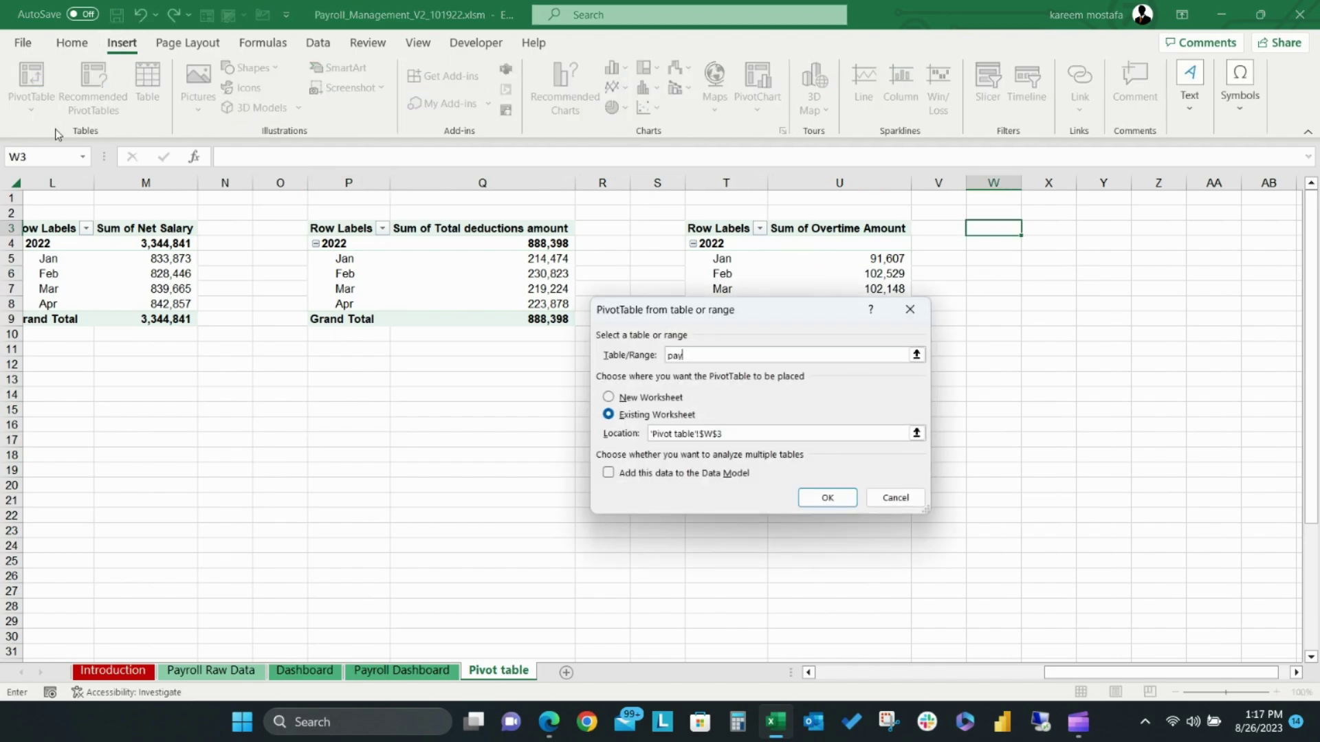
key(Return)
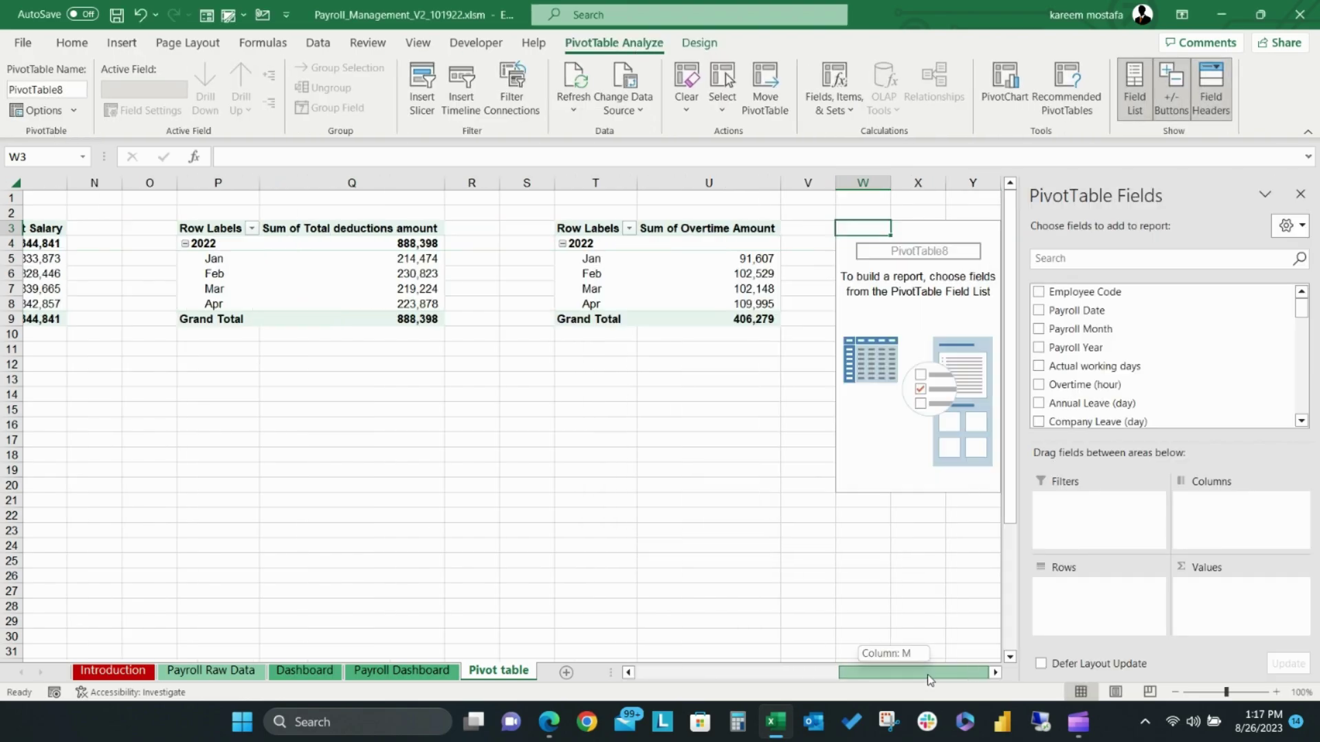
- Add Department as the rows and Net Salary as the values of the pivot table in W3
click(994, 673)
click(995, 673)
scroll(1158, 345, down, 1)
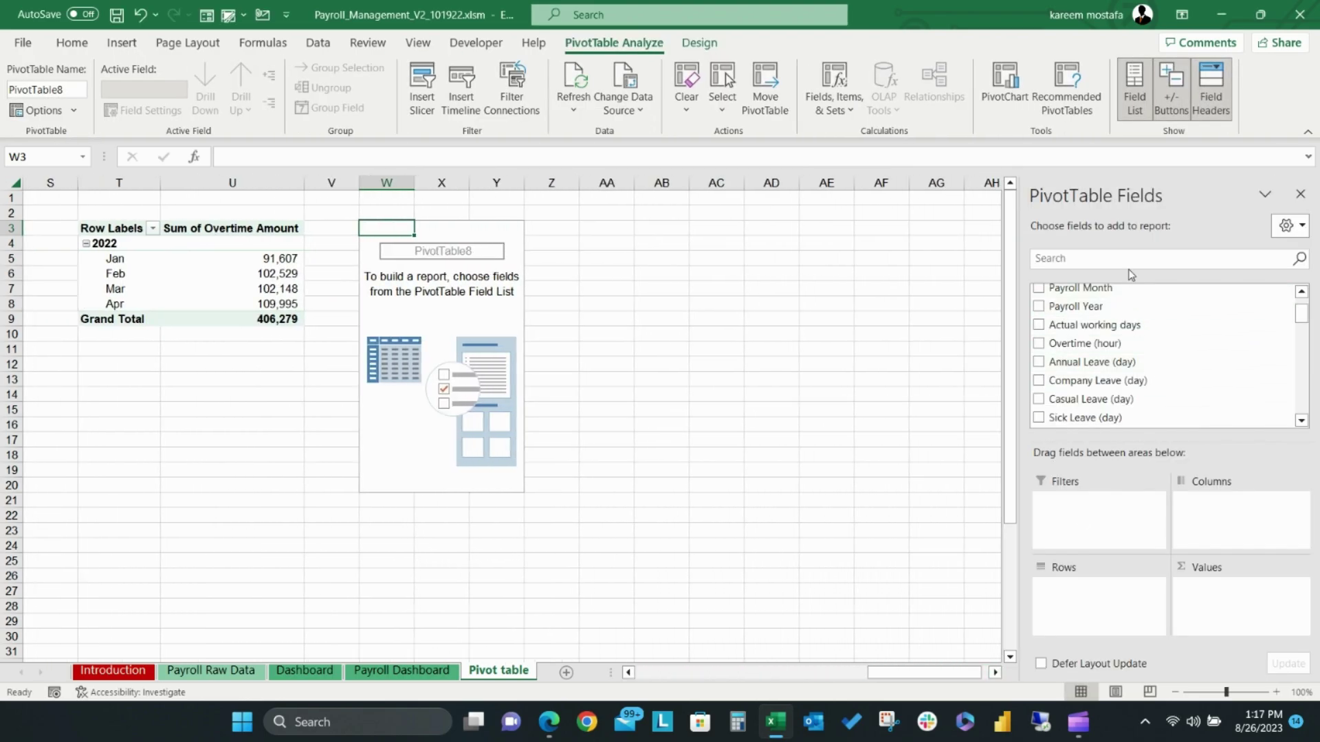
click(1162, 258)
text(depart)
click(1076, 291)
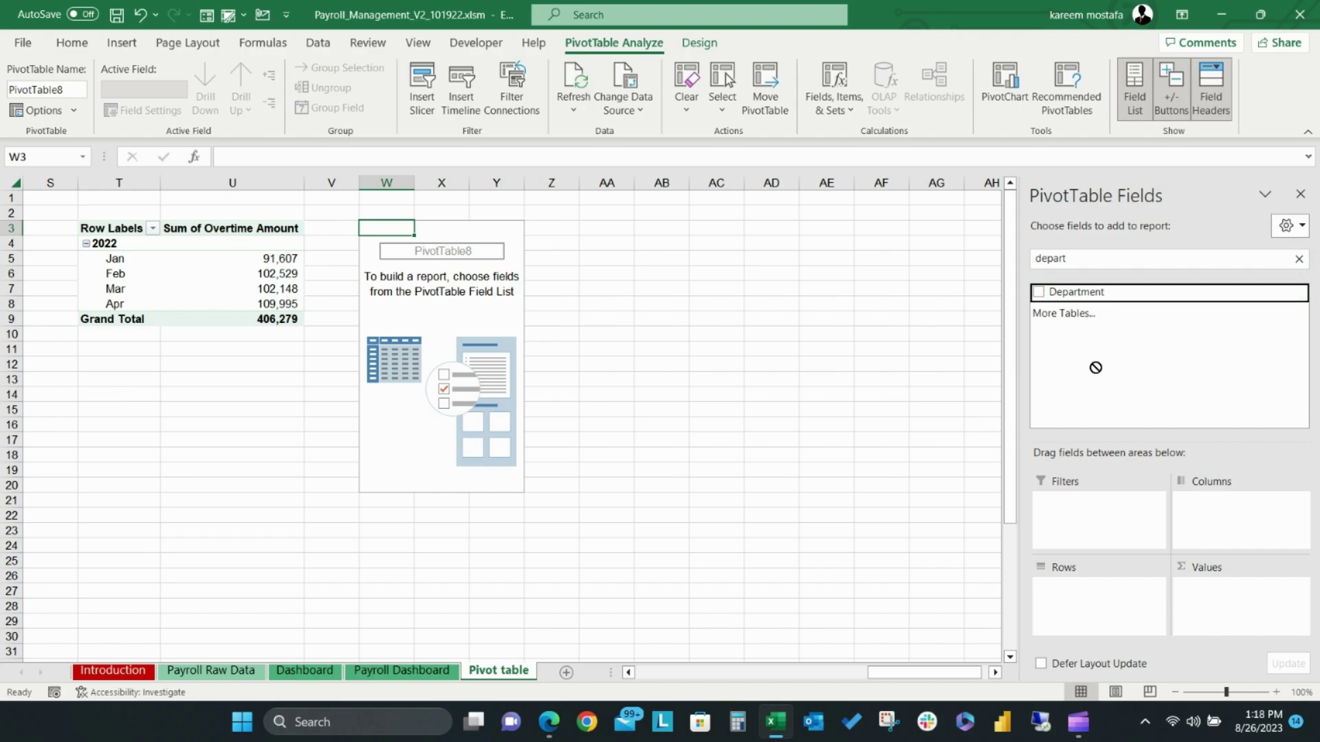
double_click(1115, 260)
key(BackSpace)
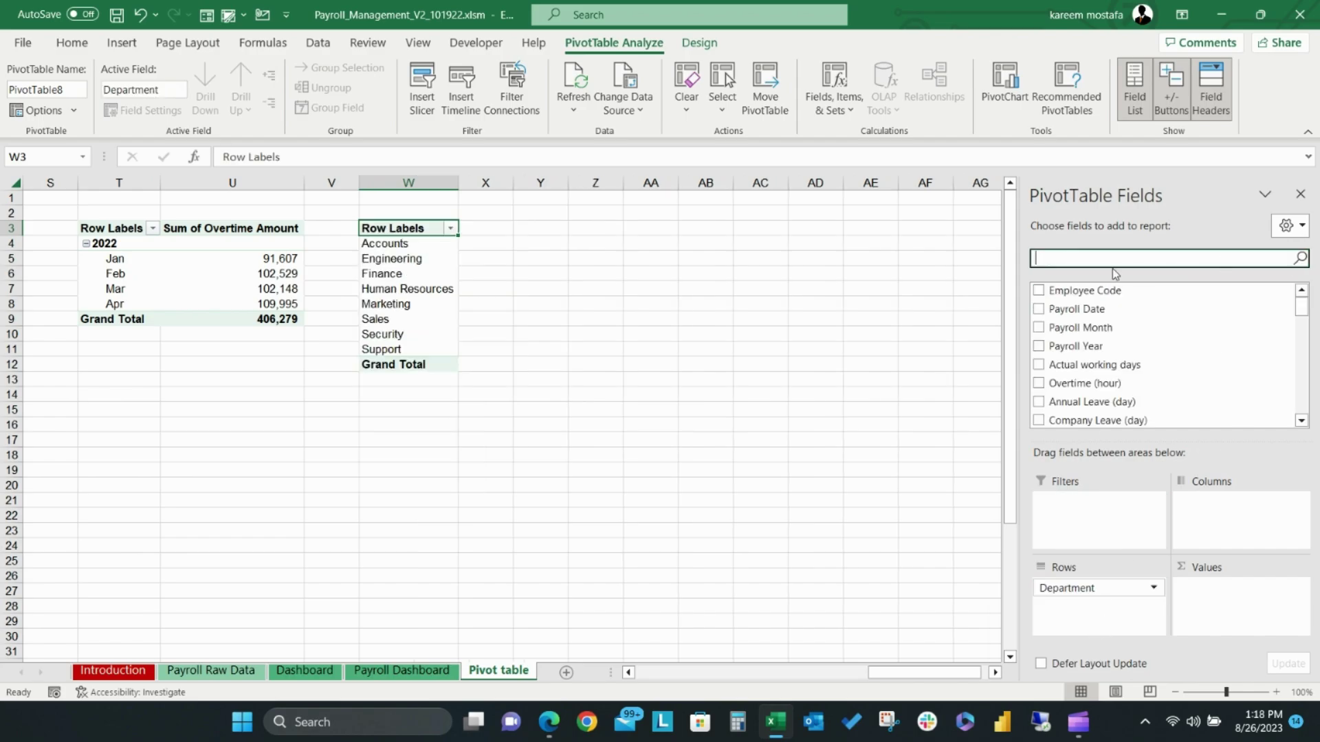
text(net)
drag(1084, 296, 1220, 605)
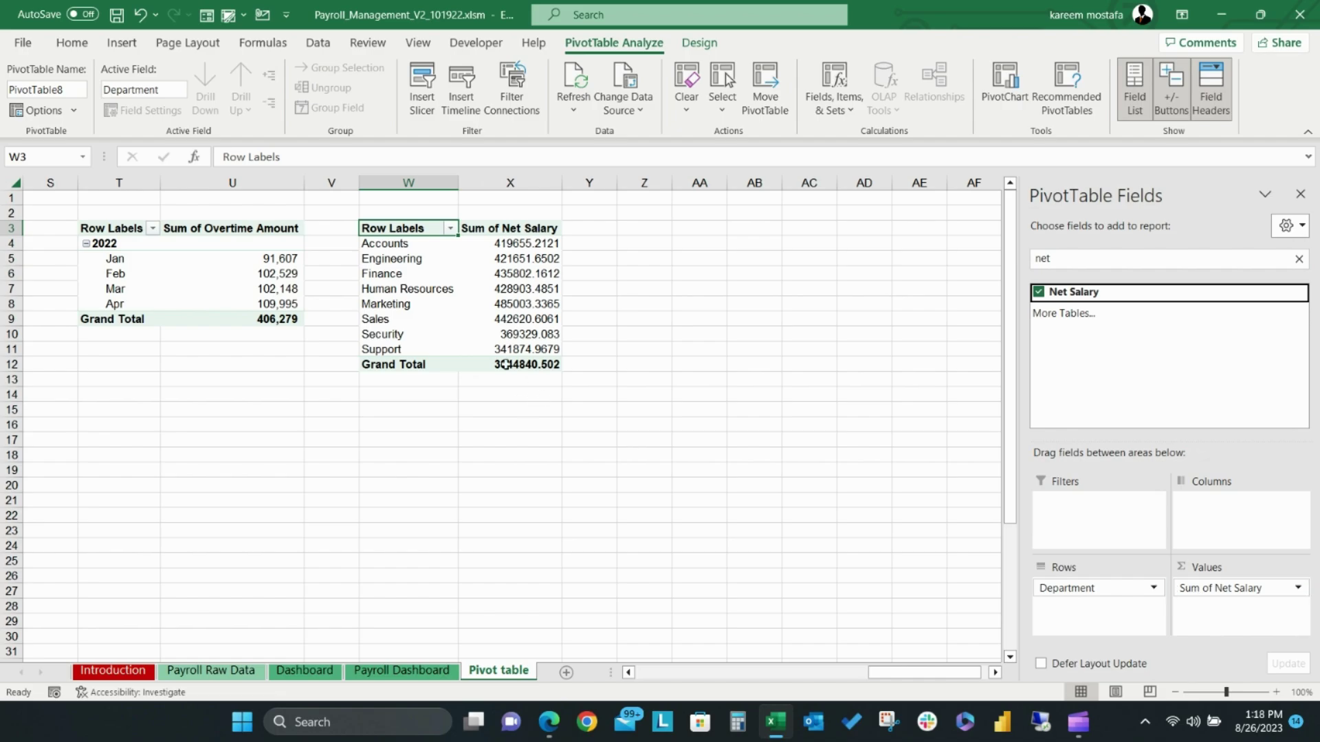
- Insert a pie PivotChart from the pivot table of net salary by department
click(409, 304)
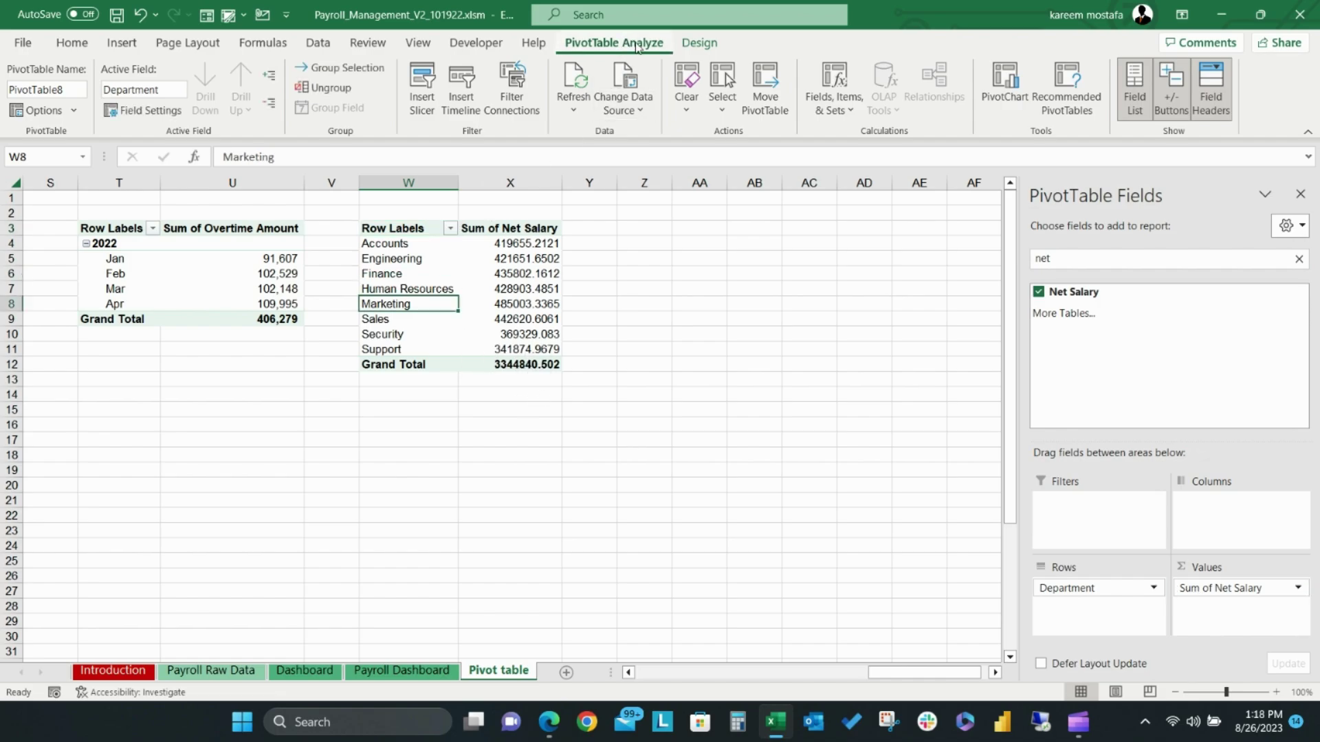
click(1005, 86)
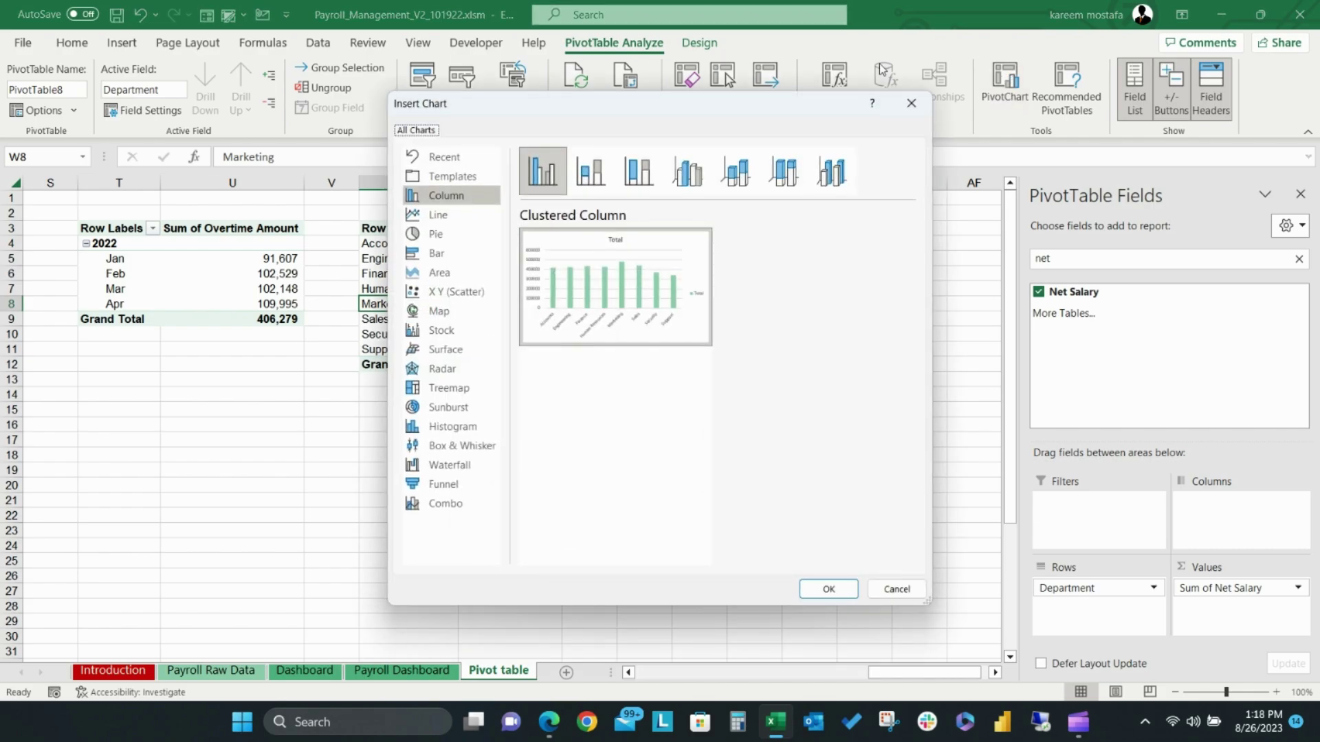
click(438, 235)
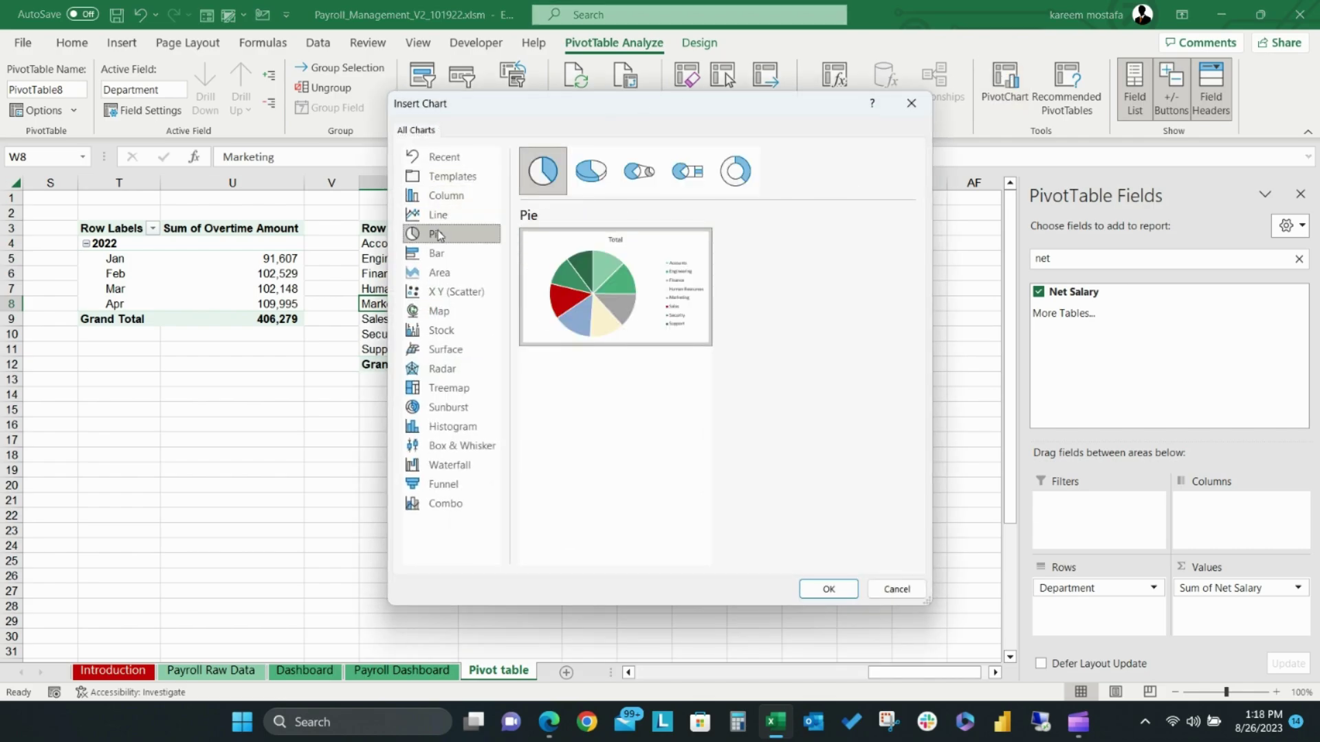
click(828, 589)
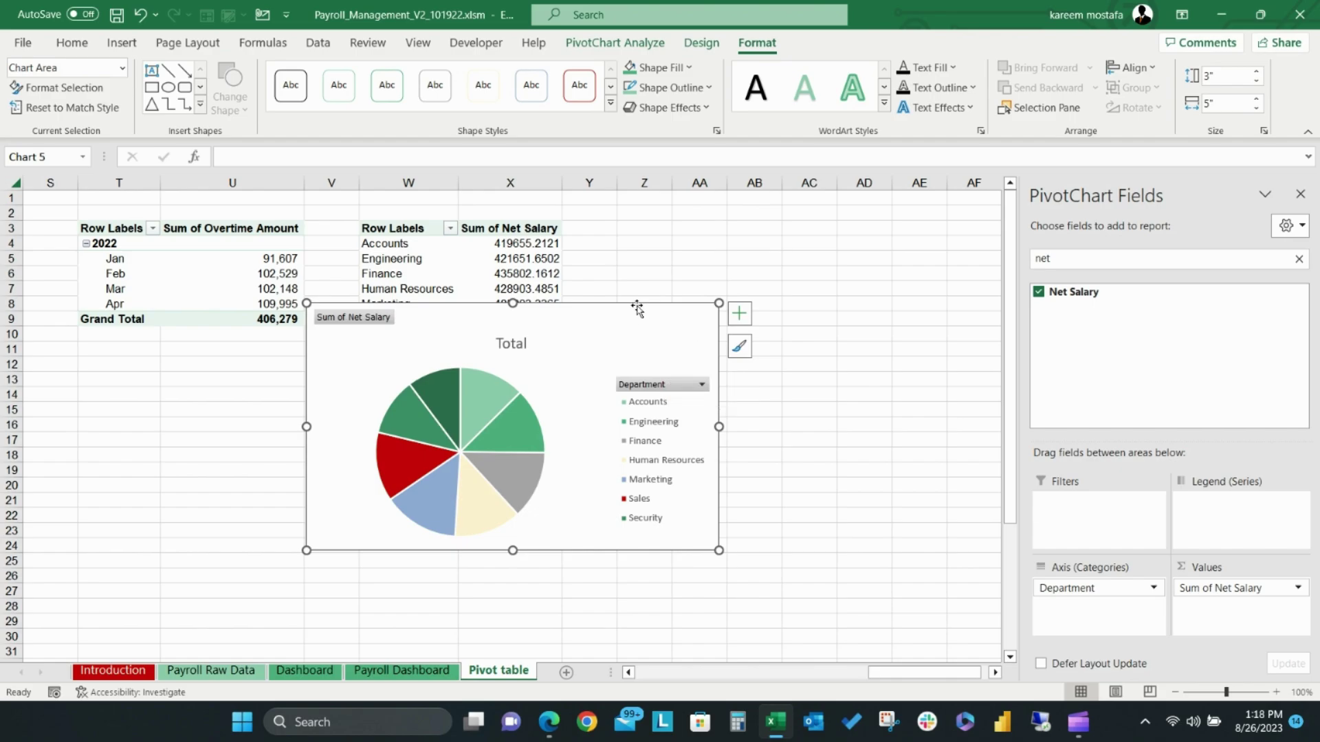
- Move the pie chart to the Payroll Dashboard sheet beside the Net Salaries line chart and hide all its field buttons
key(Delete)
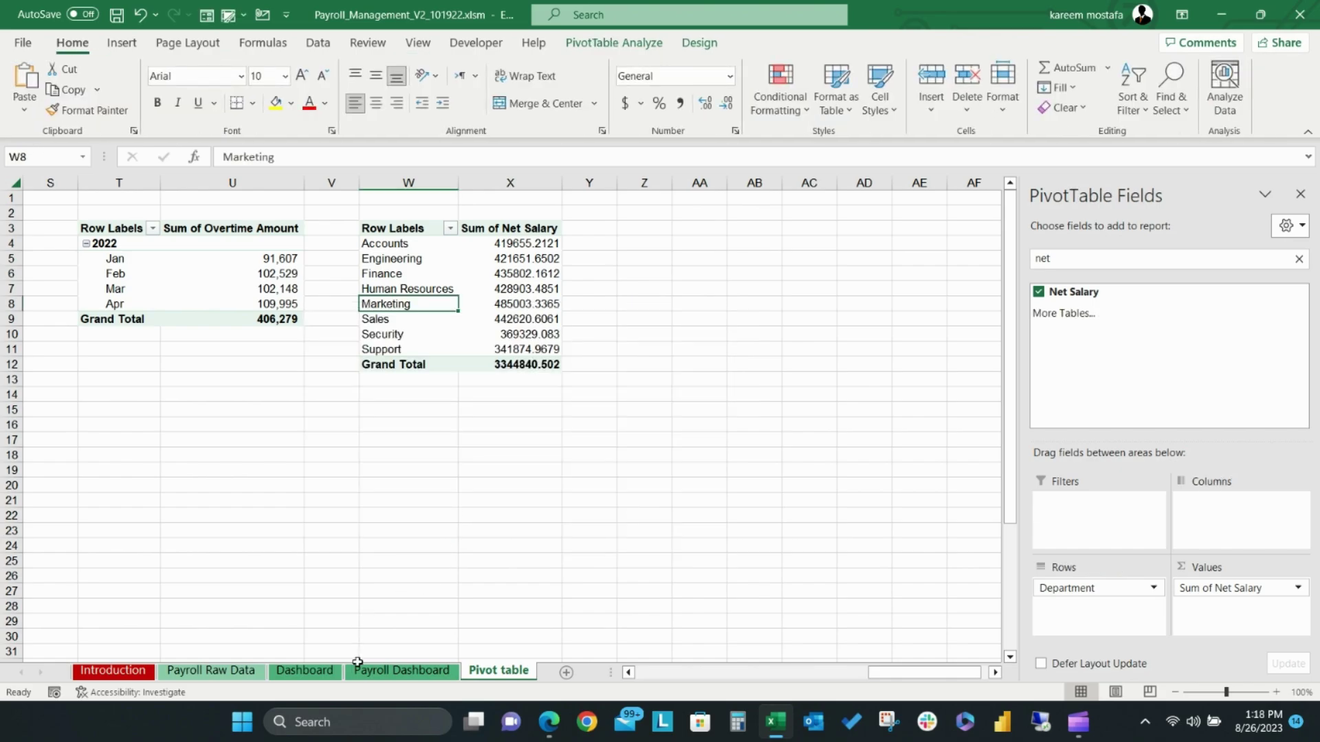
click(358, 664)
key(ctrl+v)
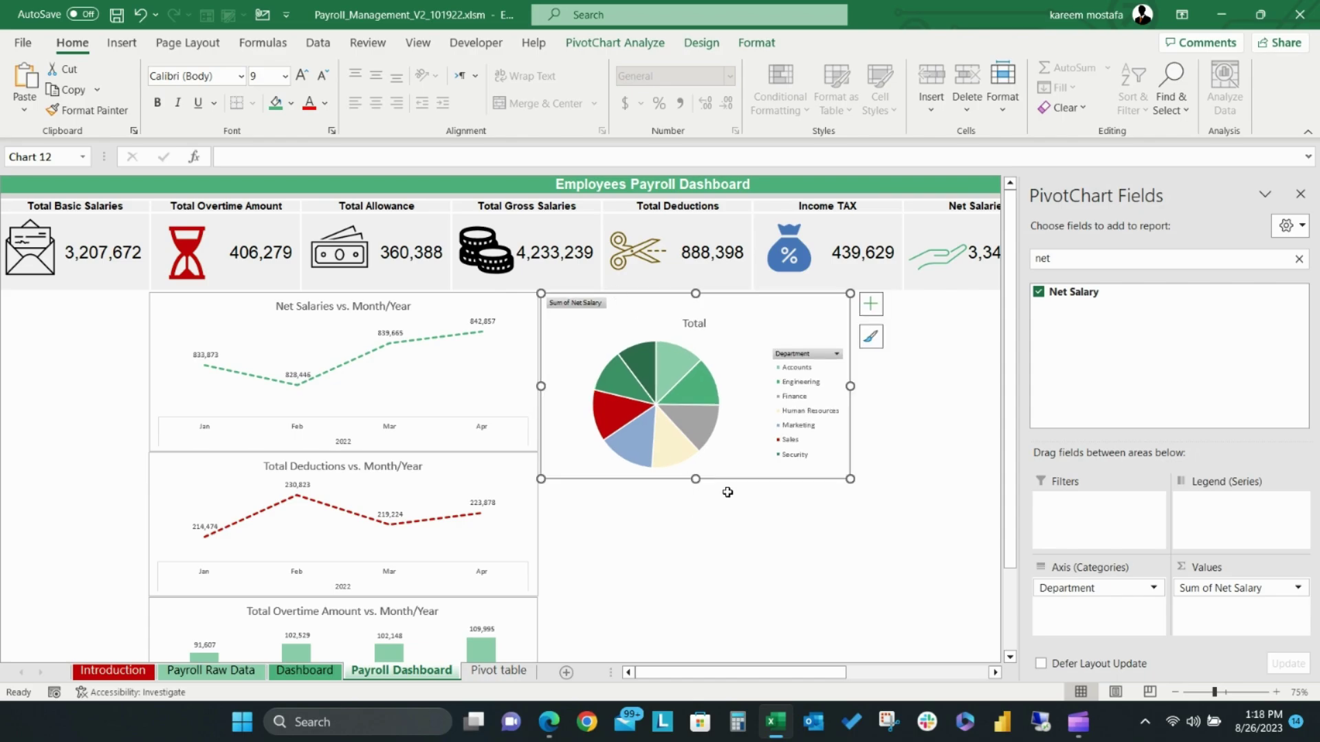
right_click(774, 349)
click(865, 543)
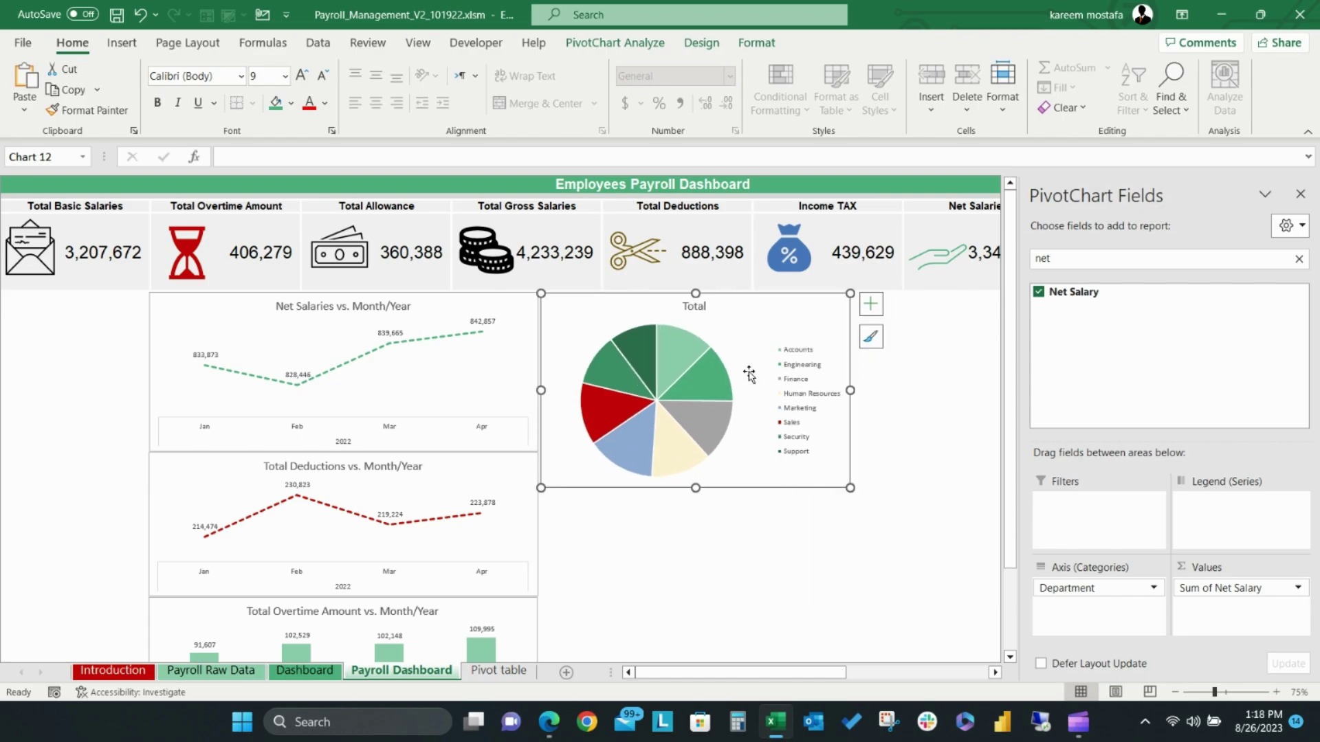
- Title the pie chart Net Salaries vs. Departments
double_click(695, 306)
text(Net Salaries v)
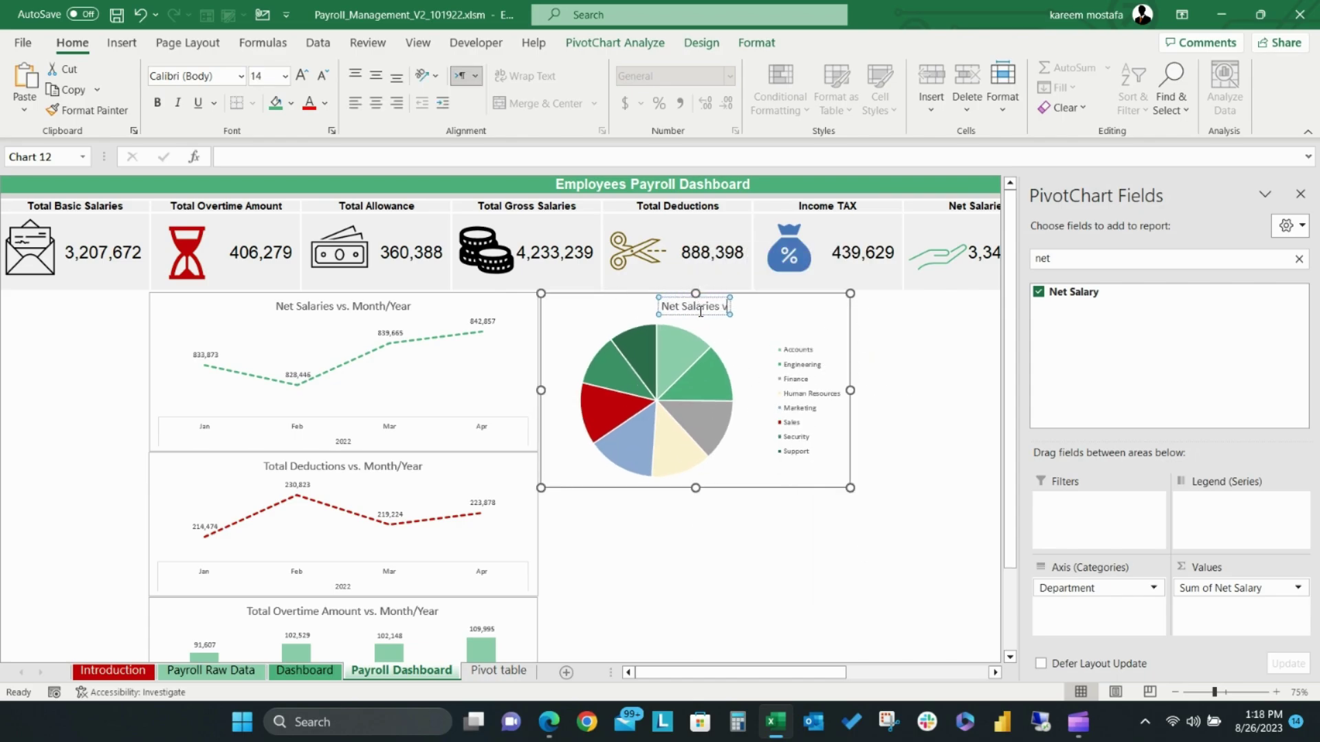
text(s. Departments)
click(756, 542)
- Stretch the pie chart's legend vertically to nearly the full height of the chart
click(798, 409)
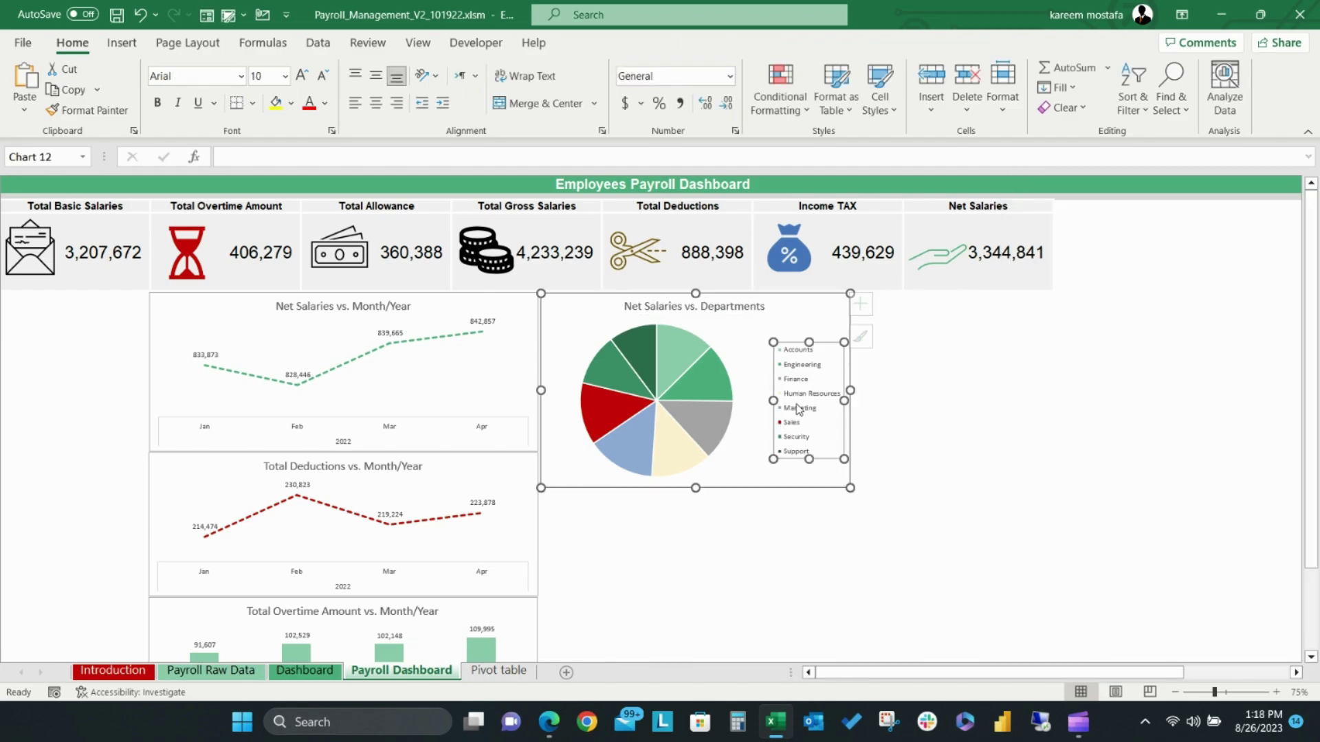
mouse_move(809, 341)
mouse_down()
mouse_move(809, 303)
mouse_move(809, 317)
mouse_up()
drag(809, 458, 810, 482)
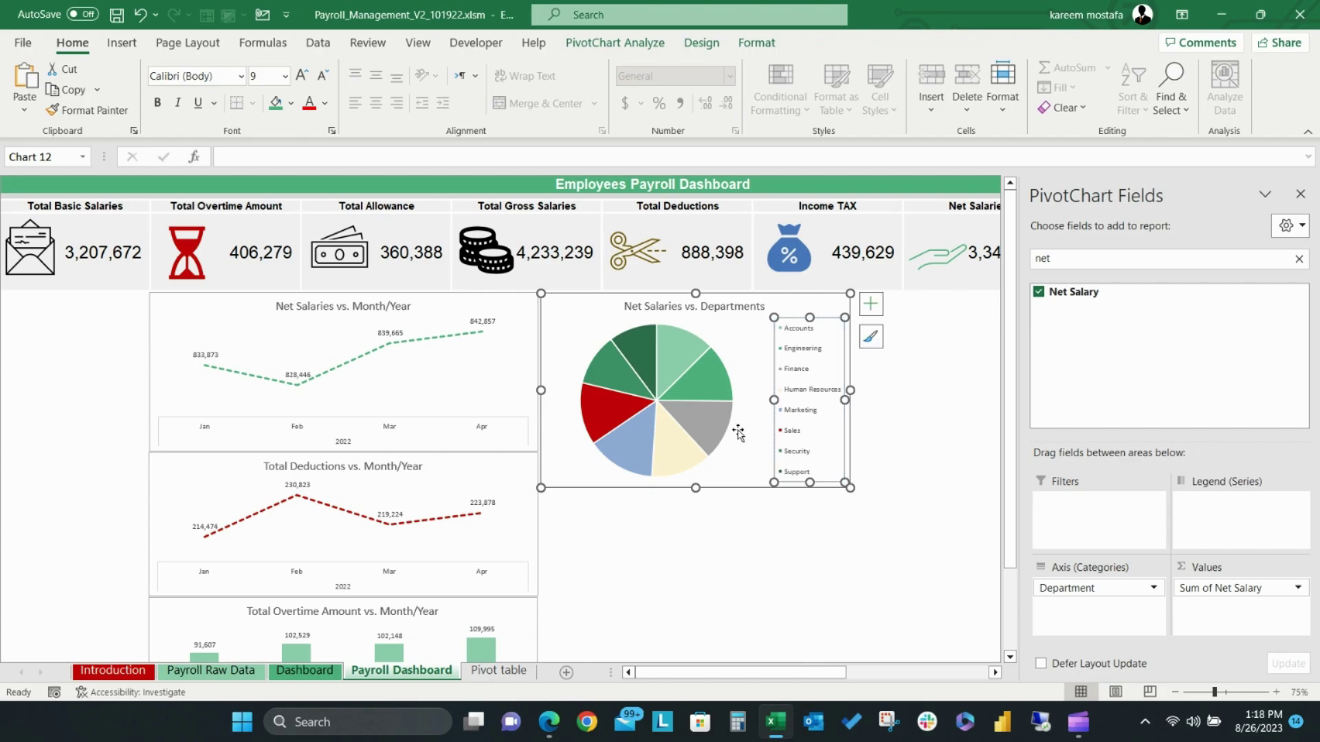
- Add data labels to the pie chart and have them show the percentage instead of the value
click(728, 427)
click(871, 304)
click(978, 343)
click(1059, 462)
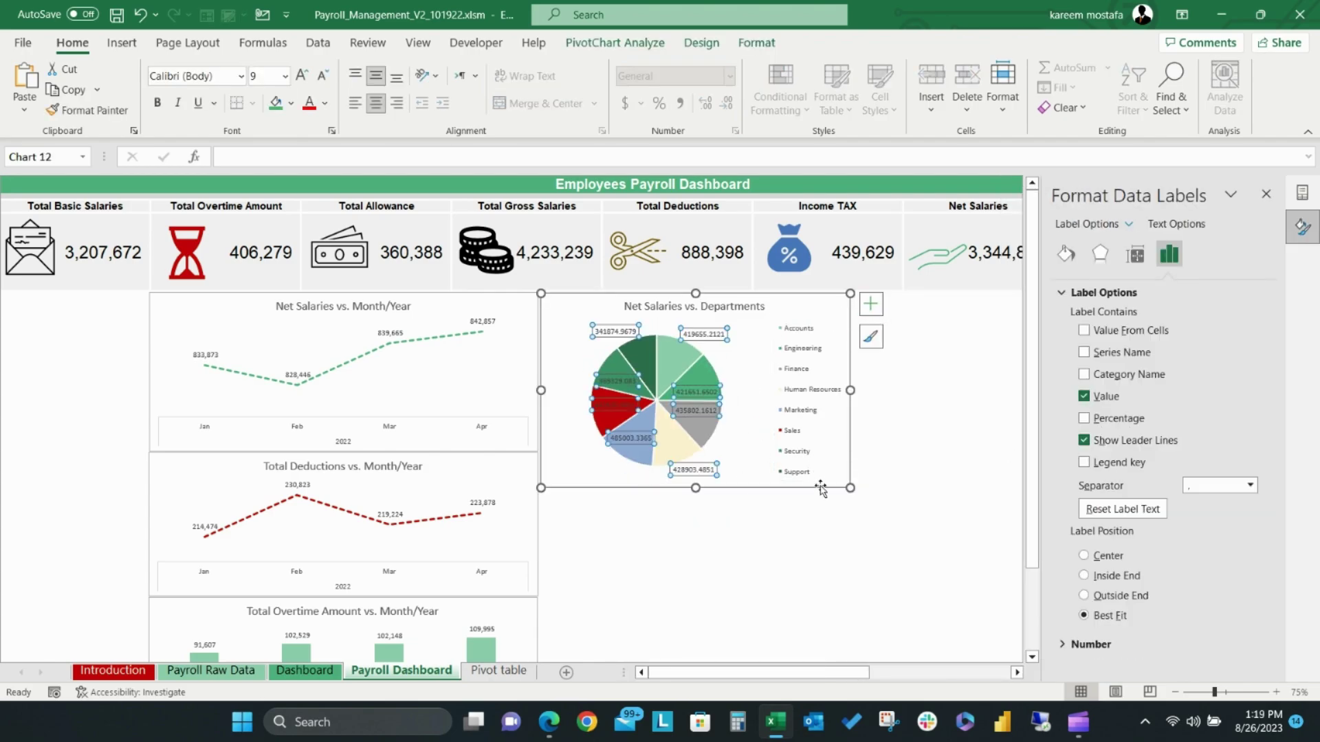
click(1085, 397)
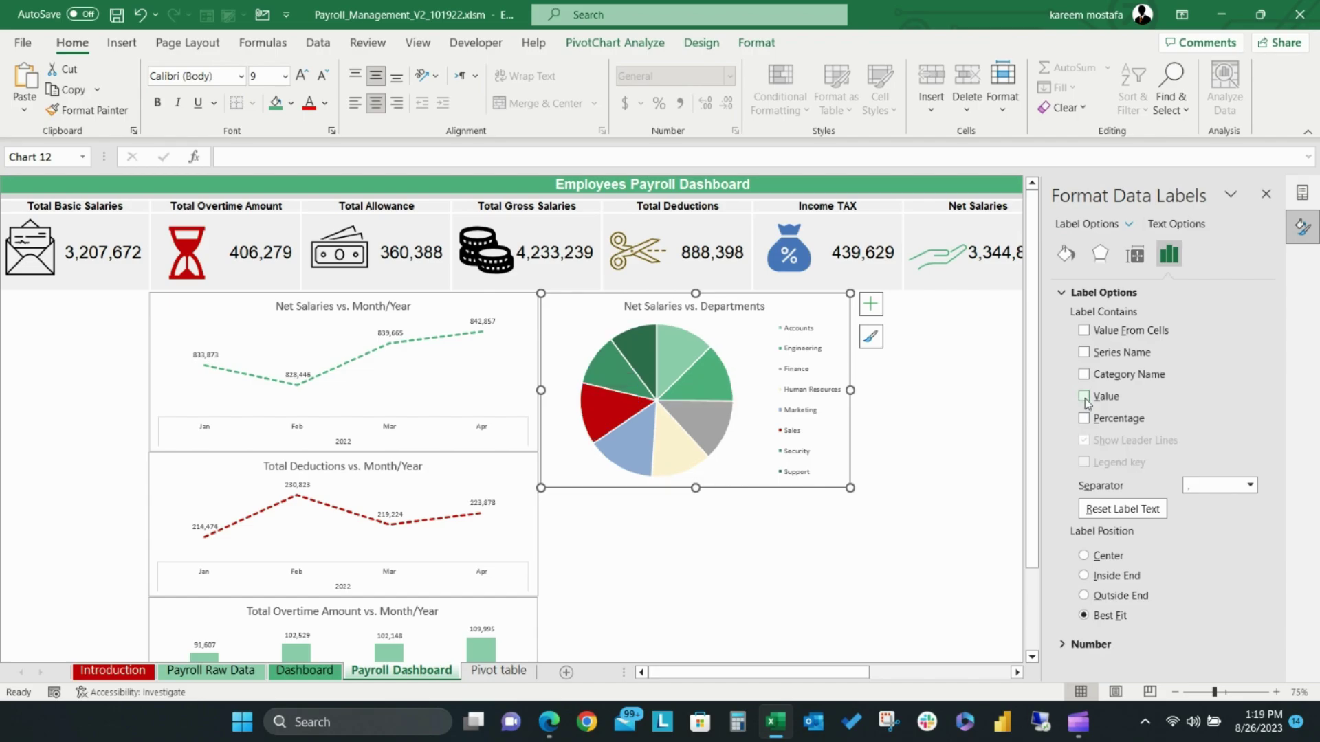
click(1084, 419)
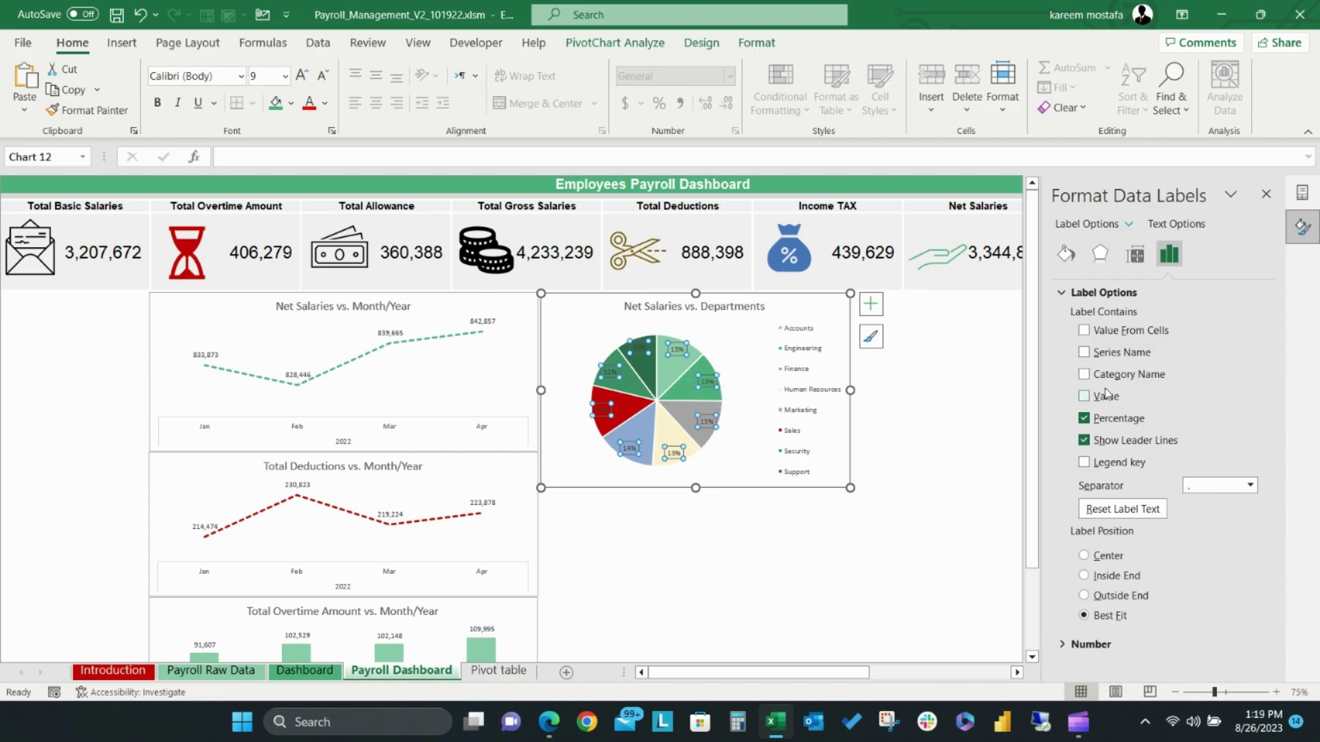
- Include the category name in the pie's data labels, with (New Line) as the separator
click(1085, 375)
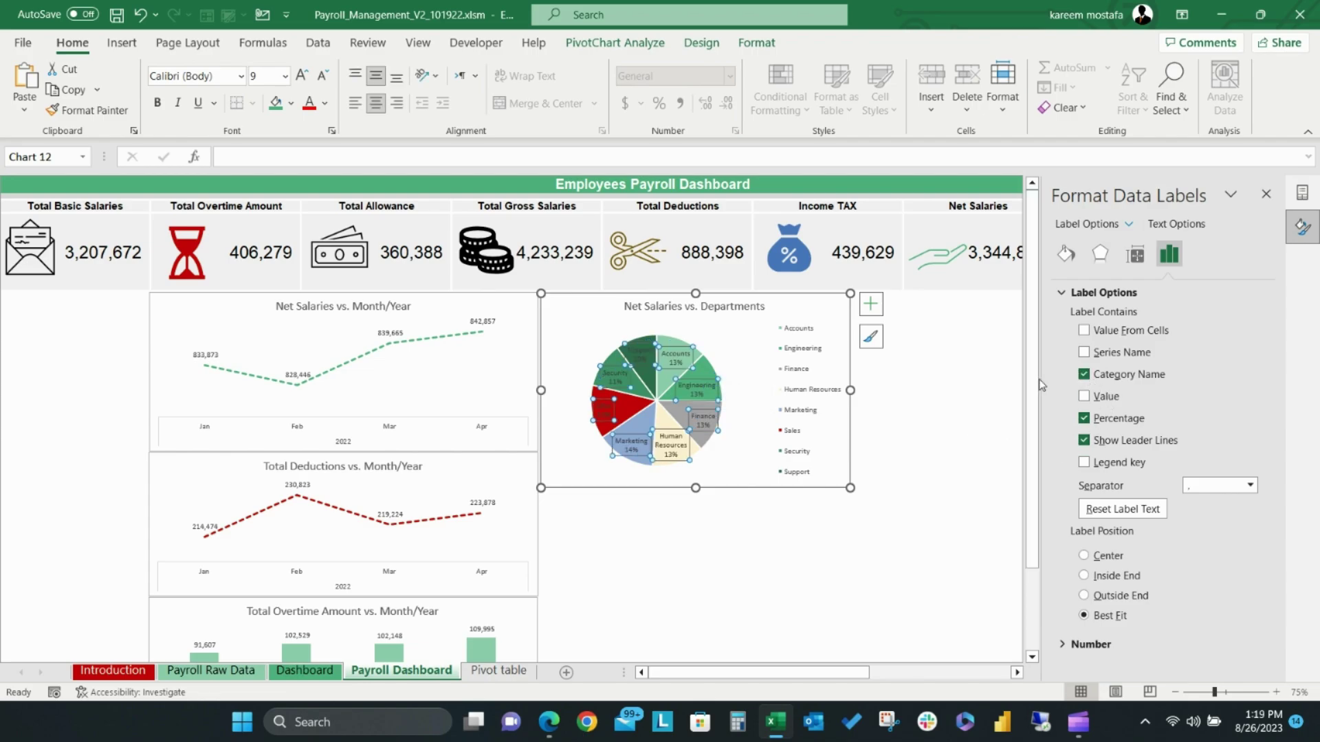
click(1250, 486)
click(1208, 550)
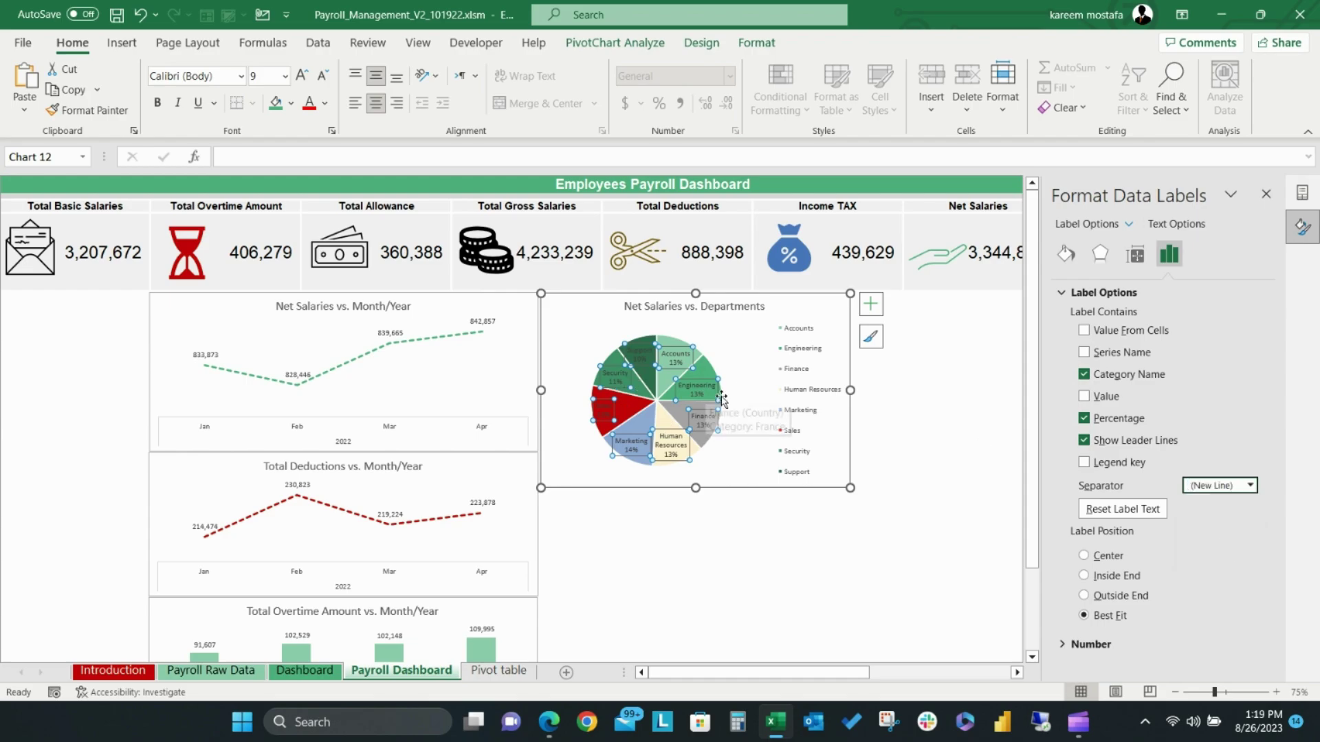
- Remove the pie chart's legend and change its data labels to data callouts
click(803, 355)
key(Delete)
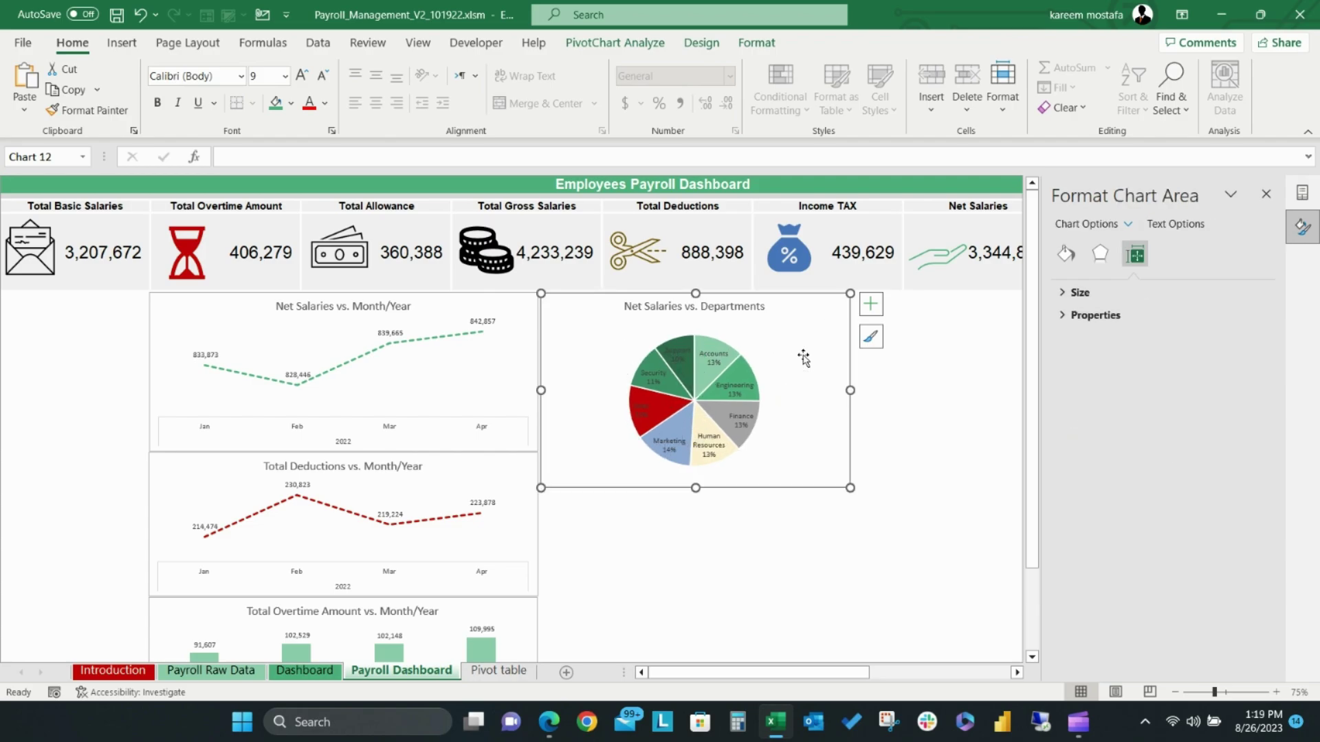
click(802, 356)
click(871, 303)
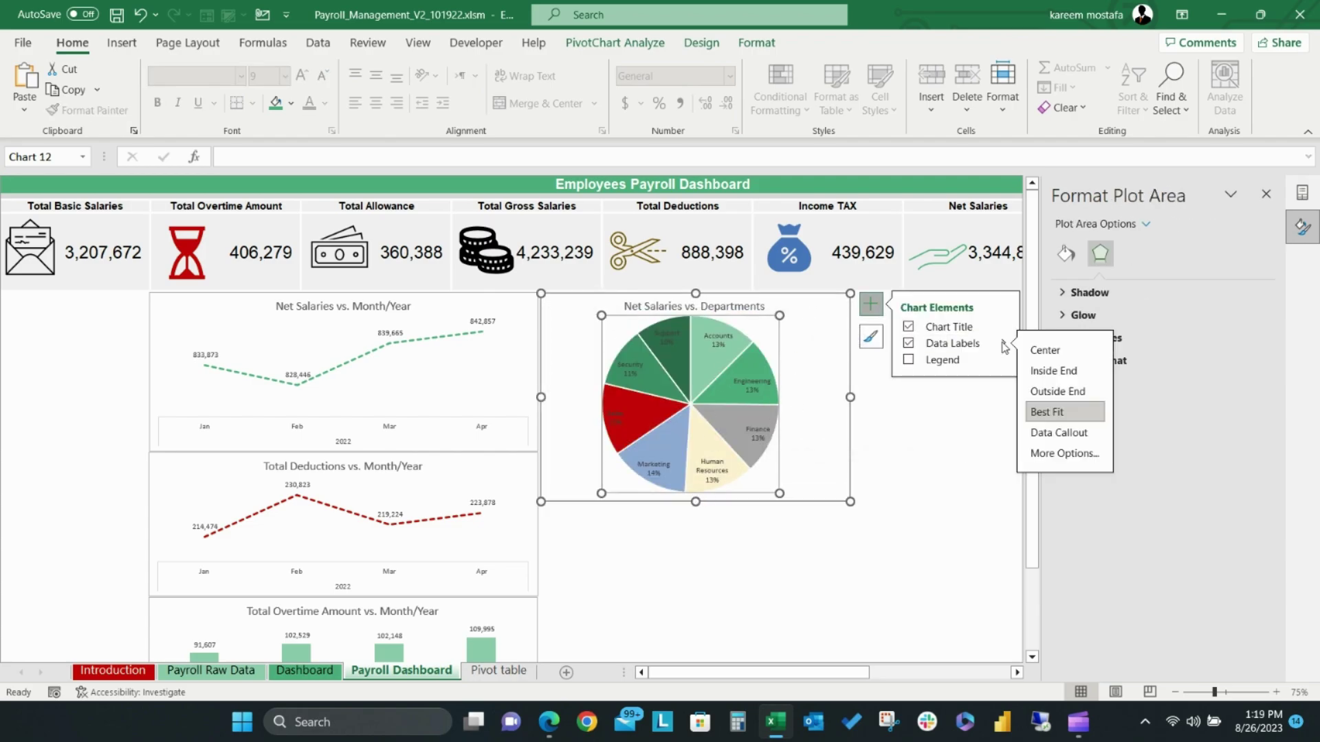
click(1052, 431)
- Move the pie chart's title to the chart's upper-left corner, clear of the callouts
click(700, 313)
key(Escape)
key(Escape)
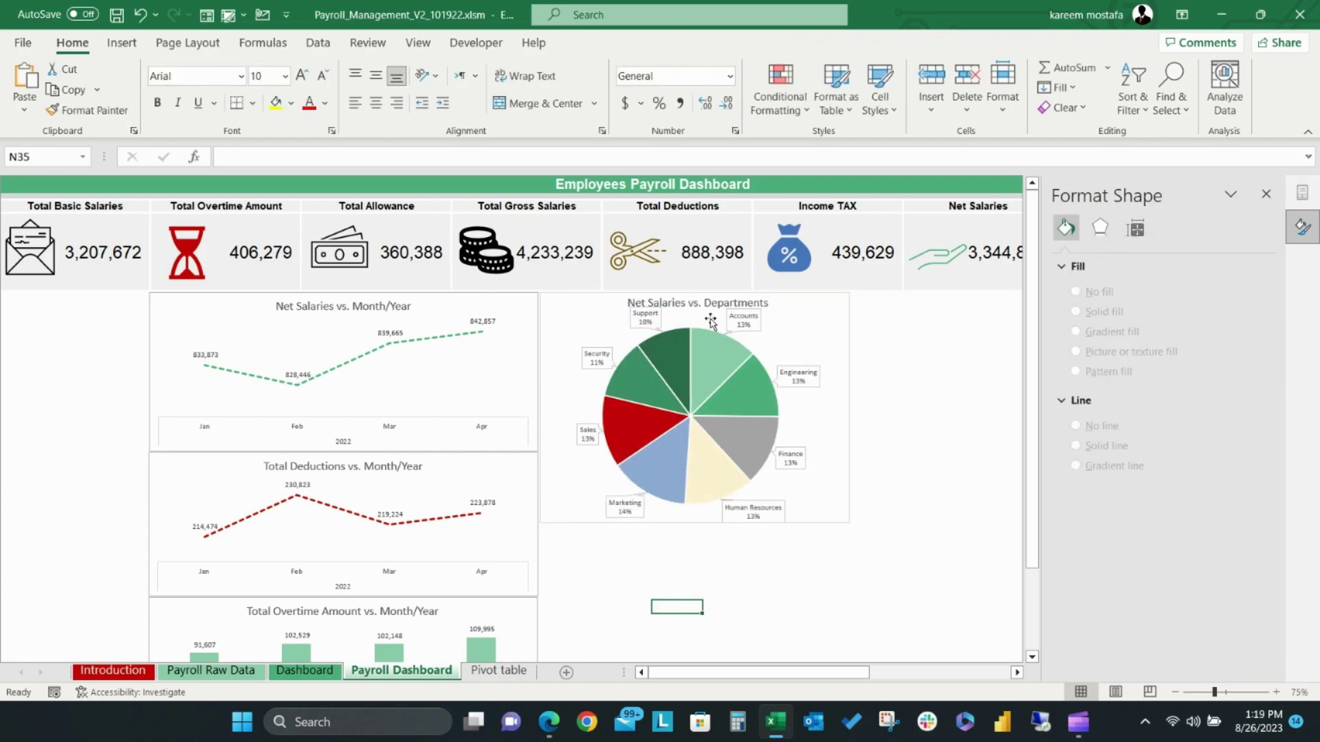
drag(700, 314, 620, 309)
key(Escape)
key(Escape)
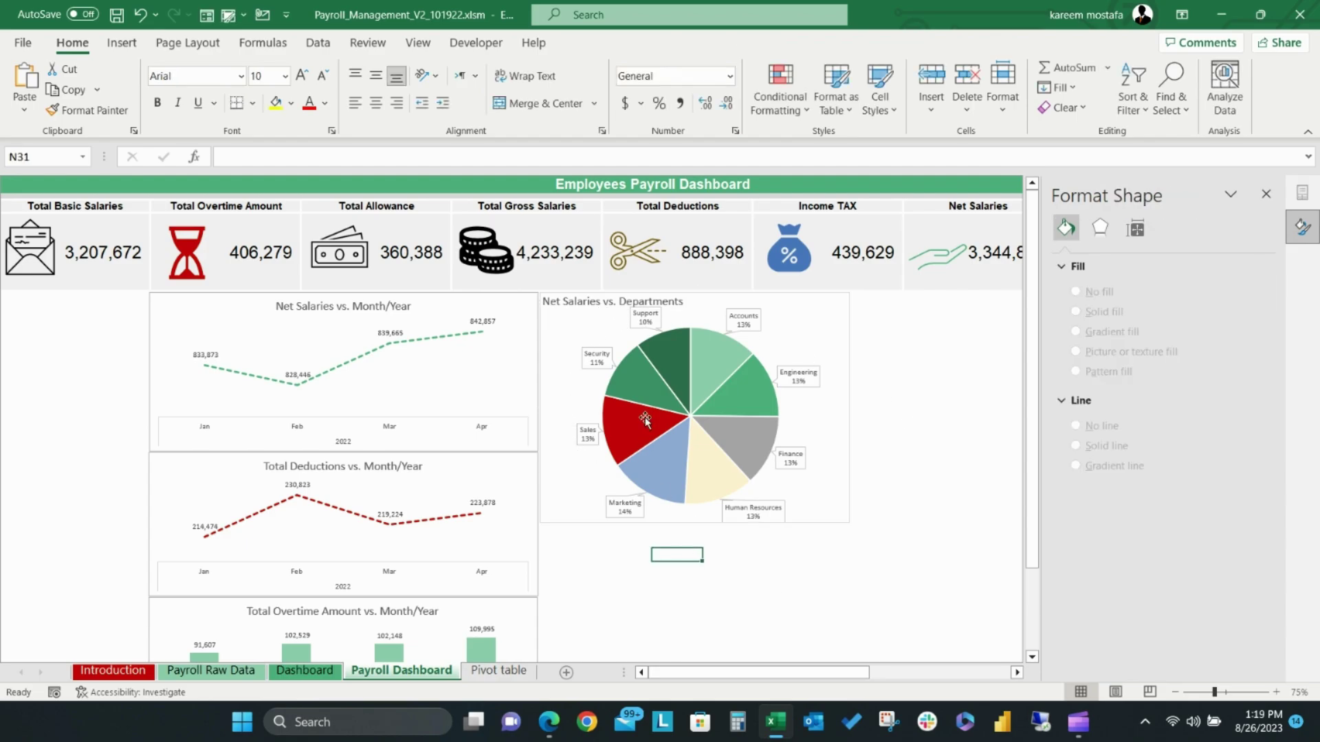
- Format the net salary values in X4:X12 of the Pivot table sheet with thousands separators and no decimals
mouse_move(646, 422)
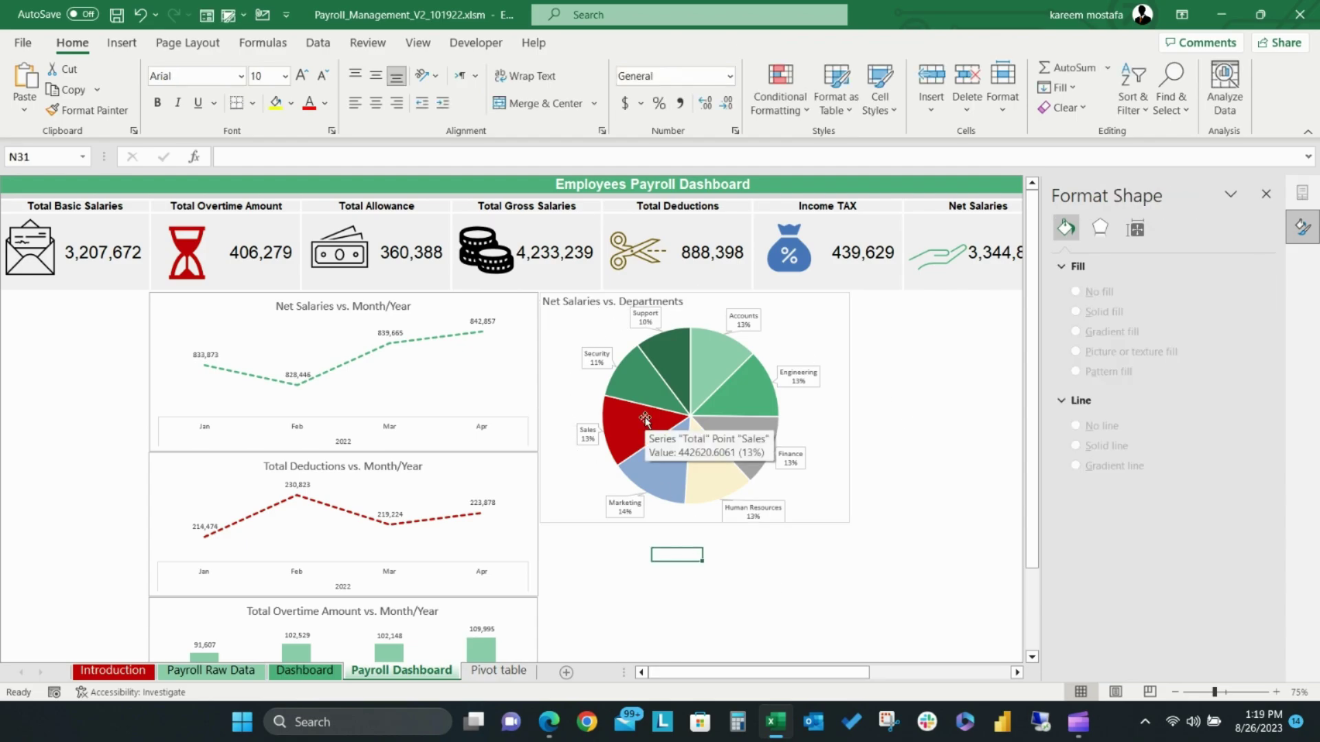
click(499, 671)
drag(528, 240, 526, 365)
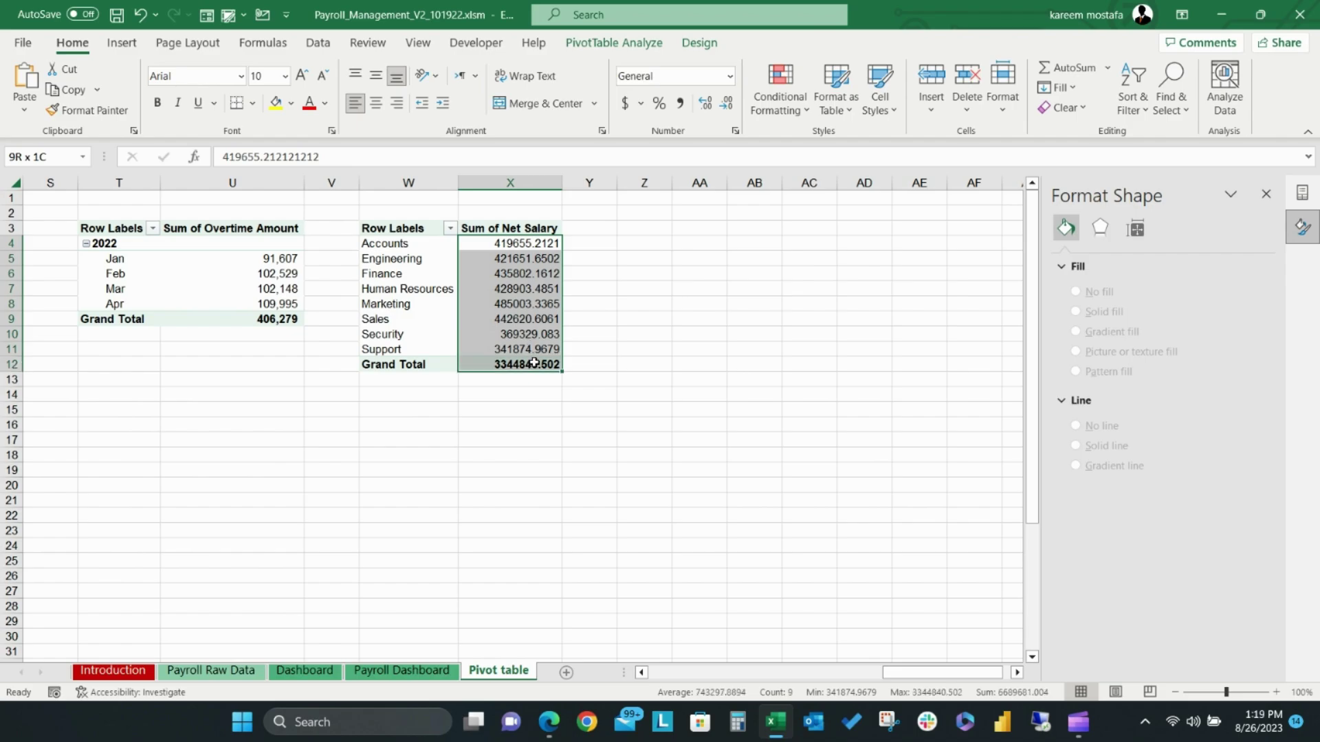
click(679, 102)
- Return to the Payroll Dashboard sheet and preview alternative color palettes and chart styles for the pie chart
click(401, 670)
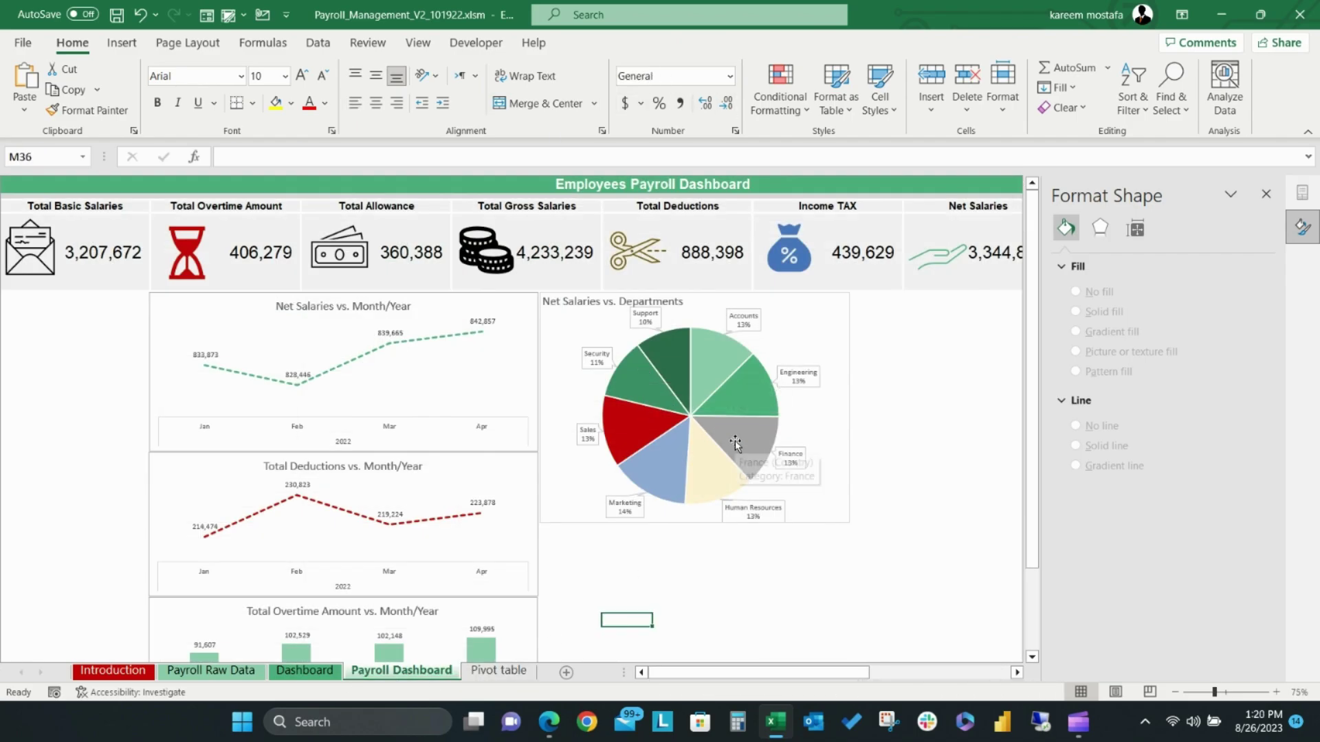
click(550, 526)
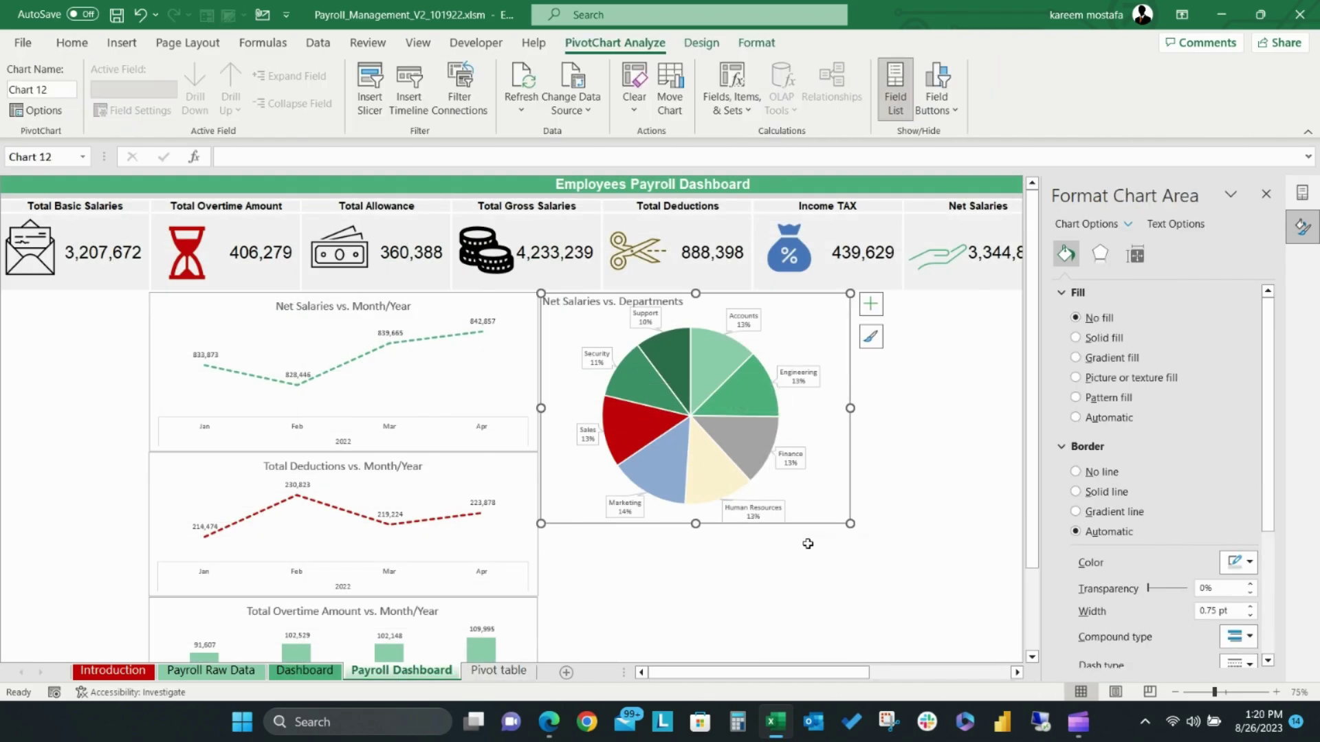
scroll(578, 486, down, 2)
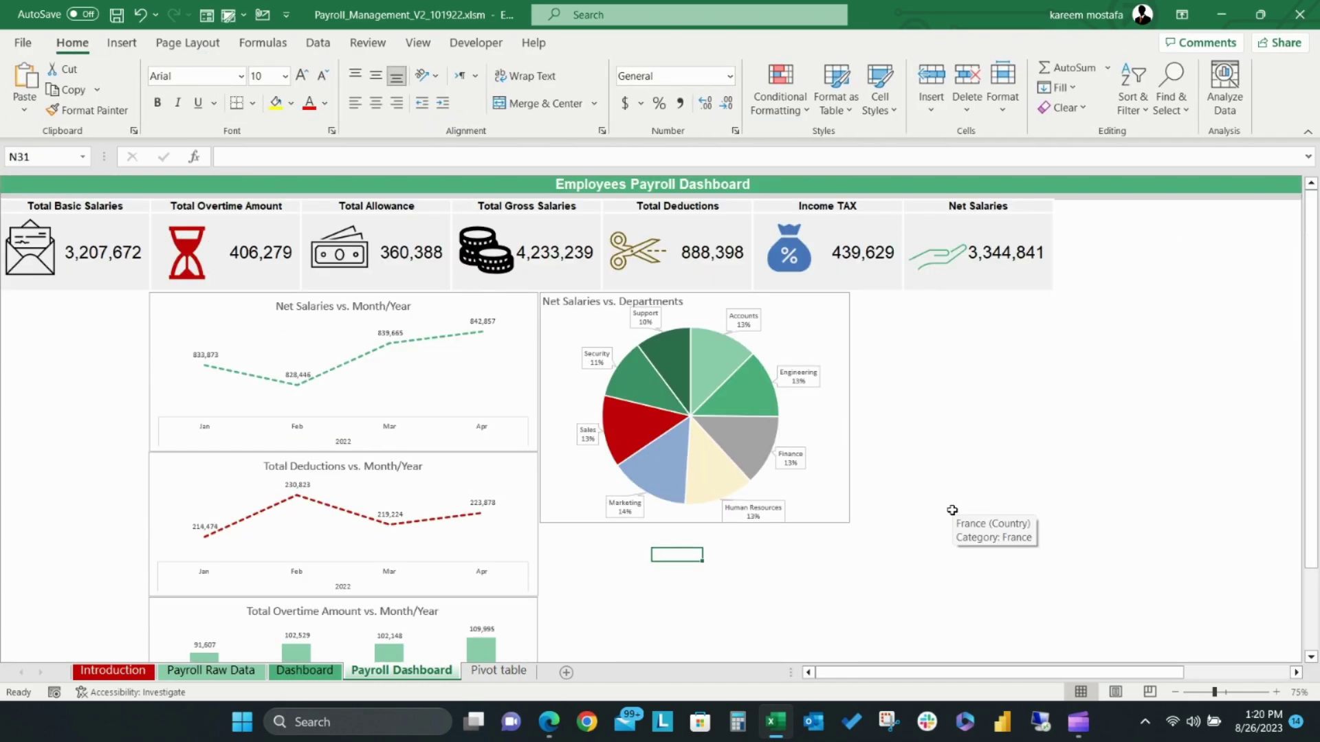
click(580, 520)
click(135, 89)
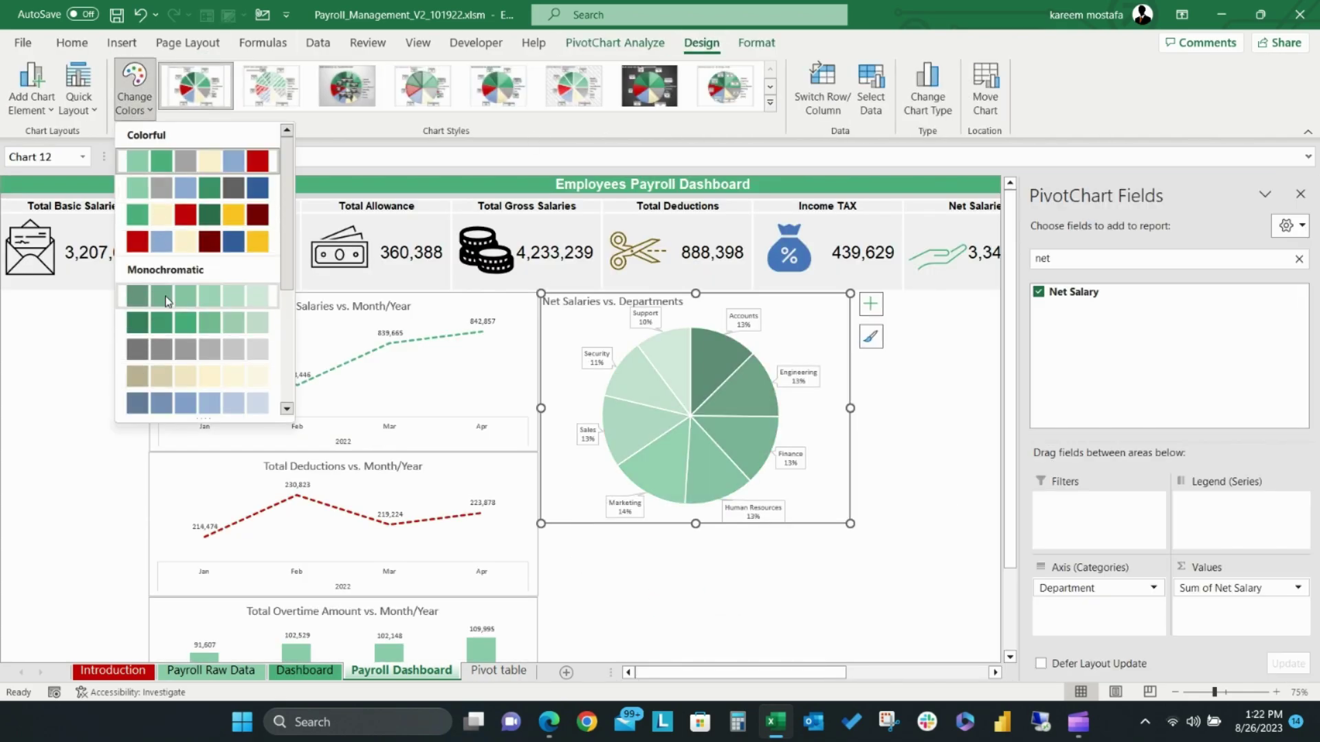
click(770, 101)
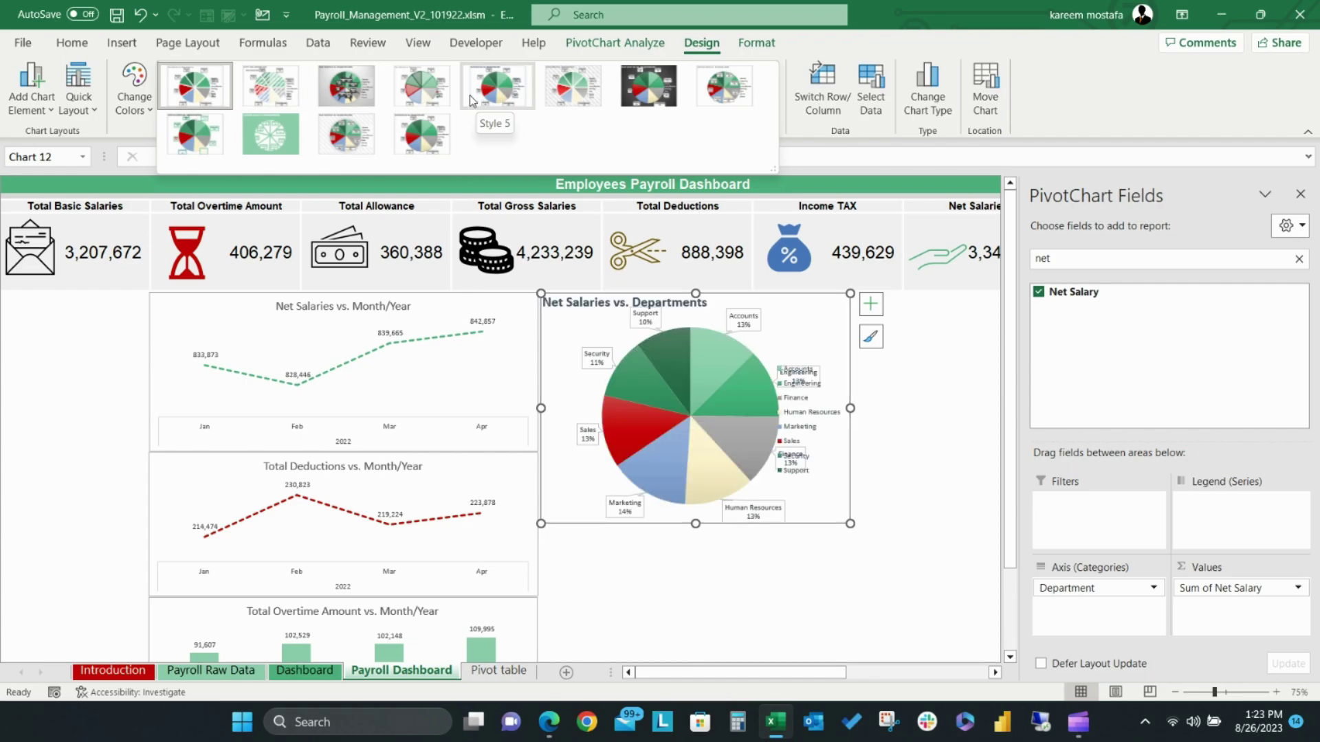
click(495, 671)
click(392, 222)
click(614, 43)
click(32, 89)
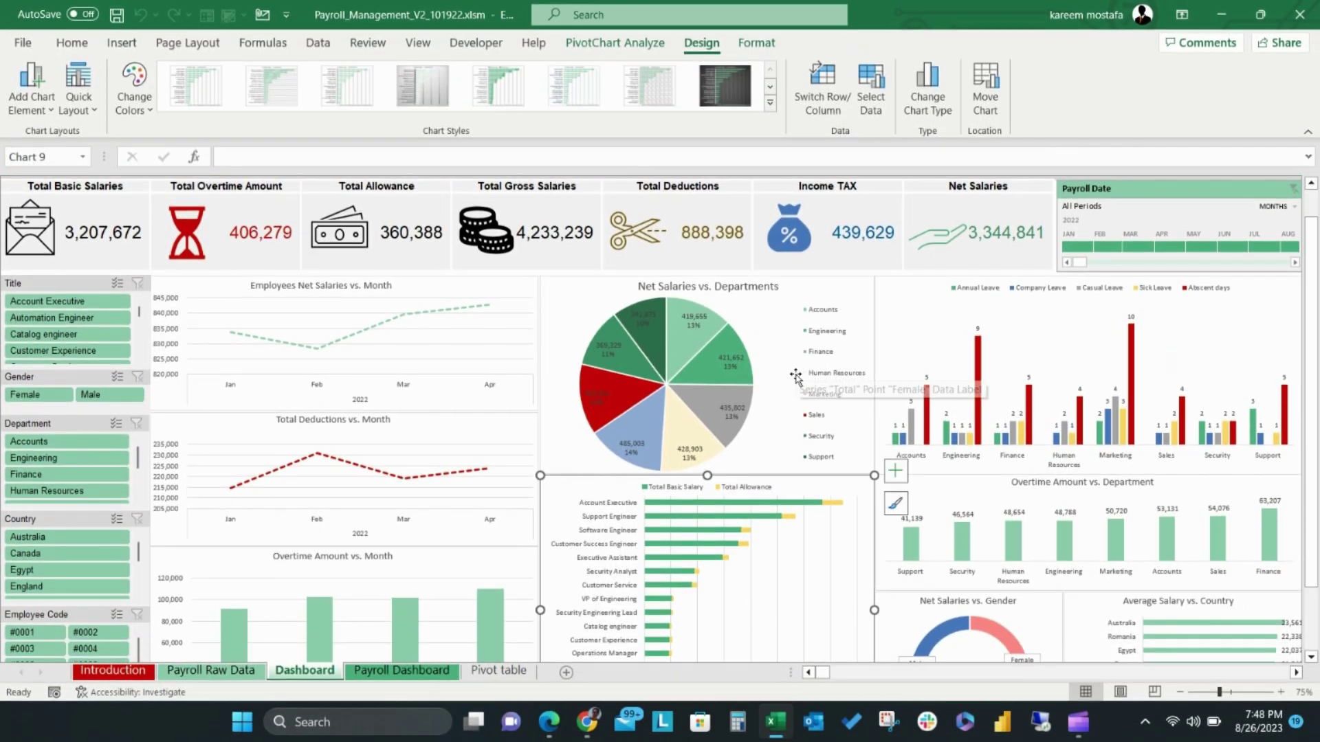
- Examine the Dashboard sheet's bar chart of total basic salary and total allowance by job title, and return to the Payroll Dashboard sheet
scroll(796, 377, down, 5)
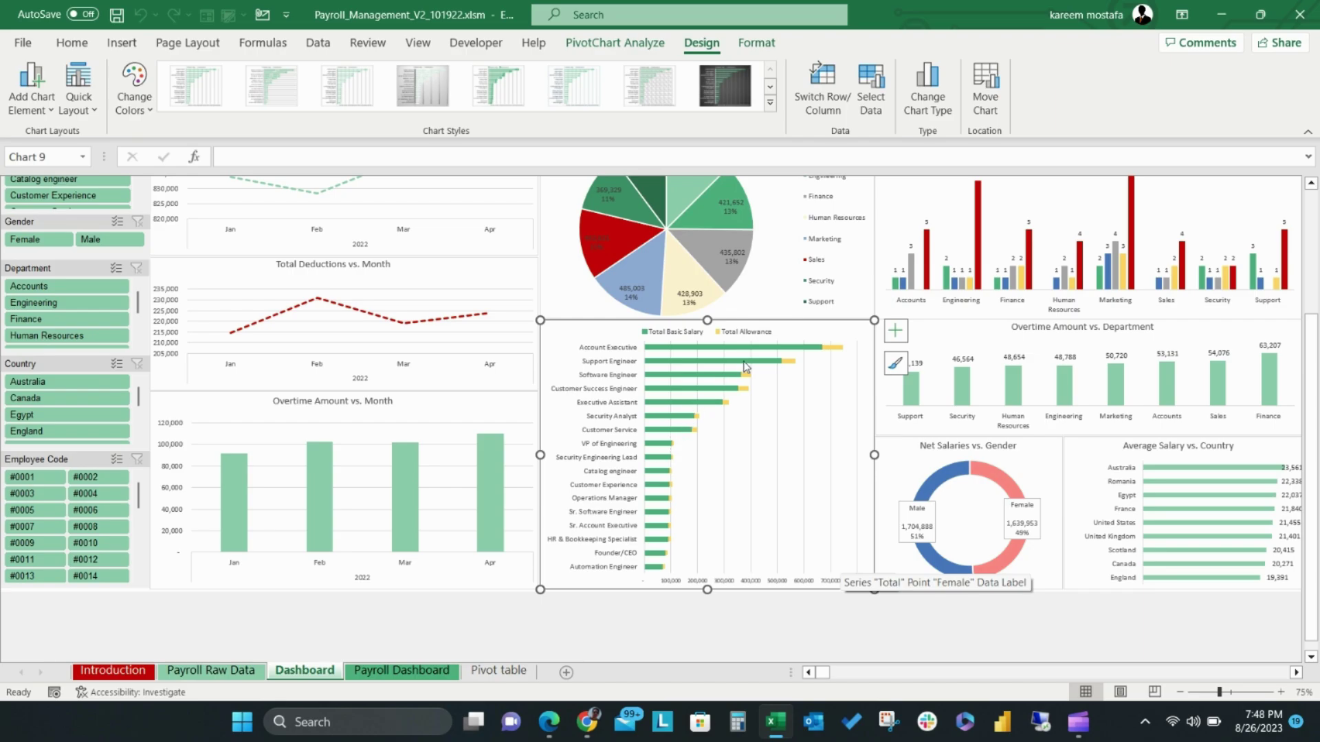
scroll(746, 365, up, 3)
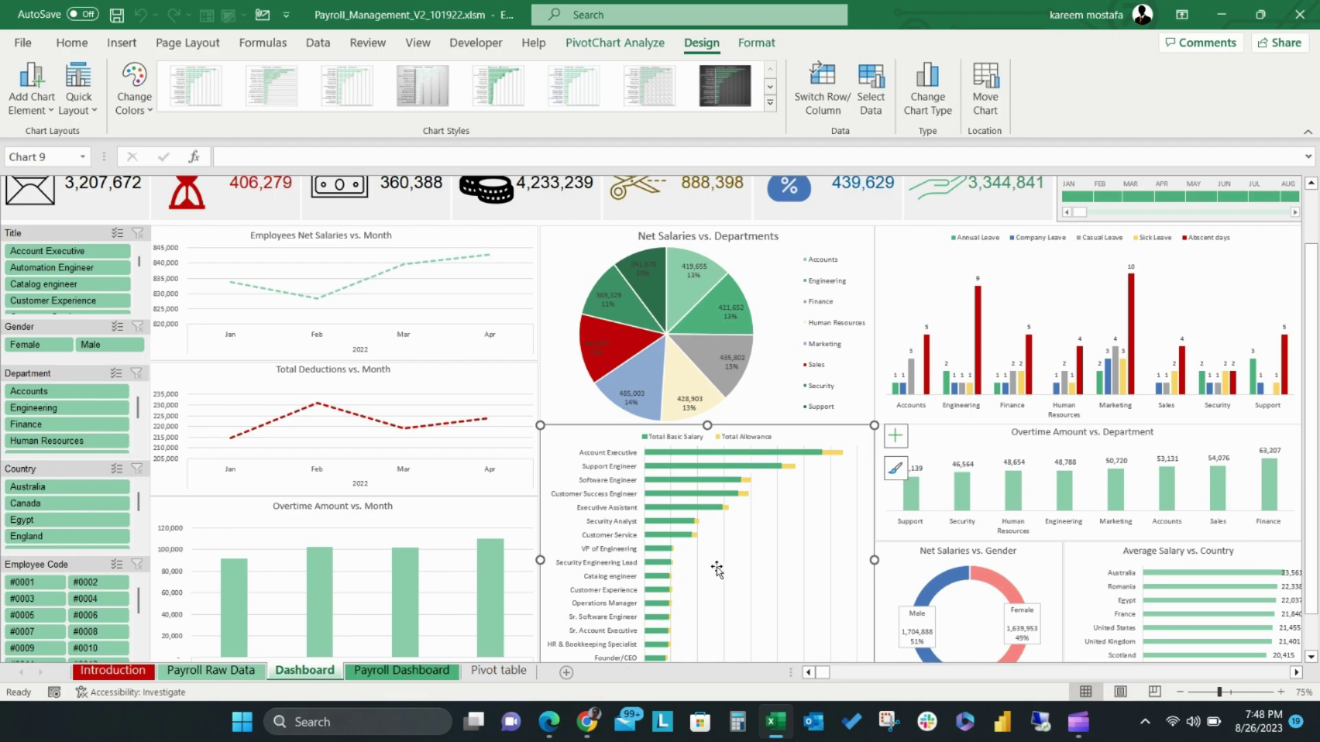
key(ctrl+Page_Down)
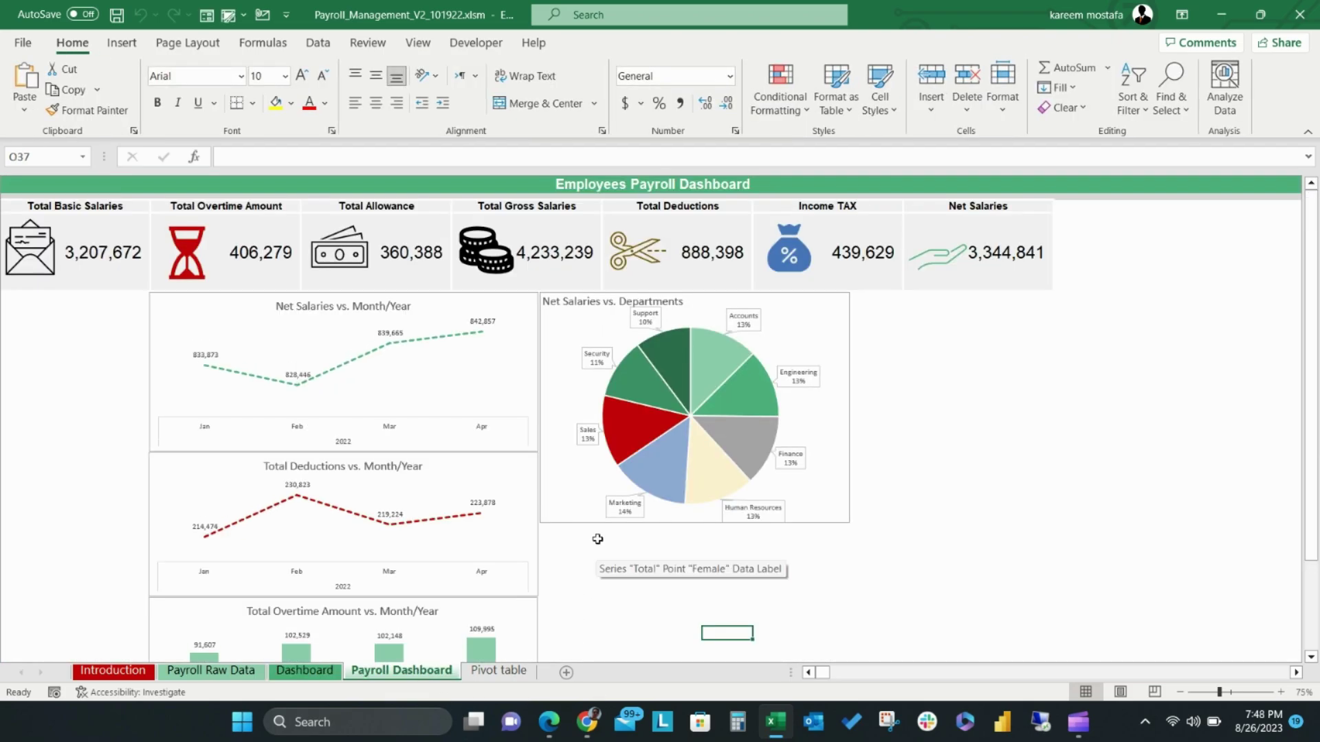
click(557, 541)
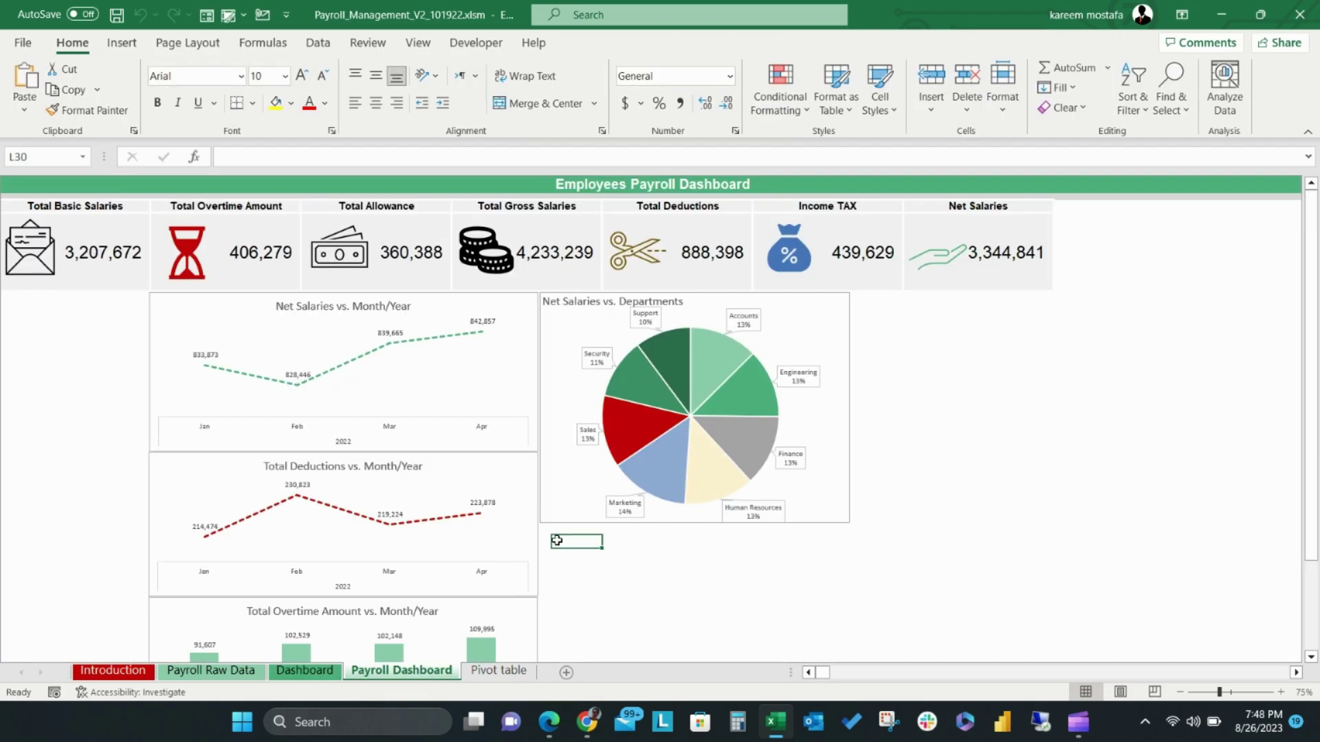
- Insert a new pivot table from the payroll data in cell Z3 of the existing Pivot table sheet
click(498, 672)
click(647, 228)
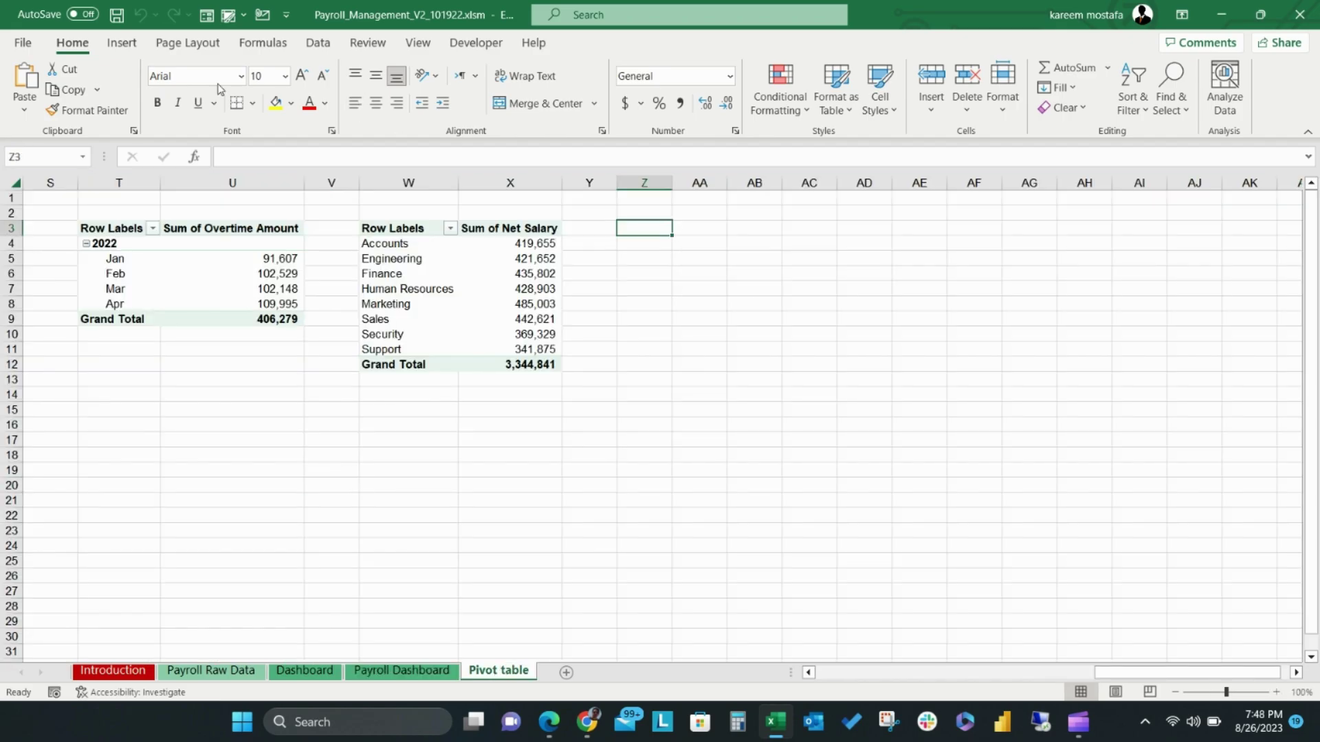
click(120, 43)
click(31, 79)
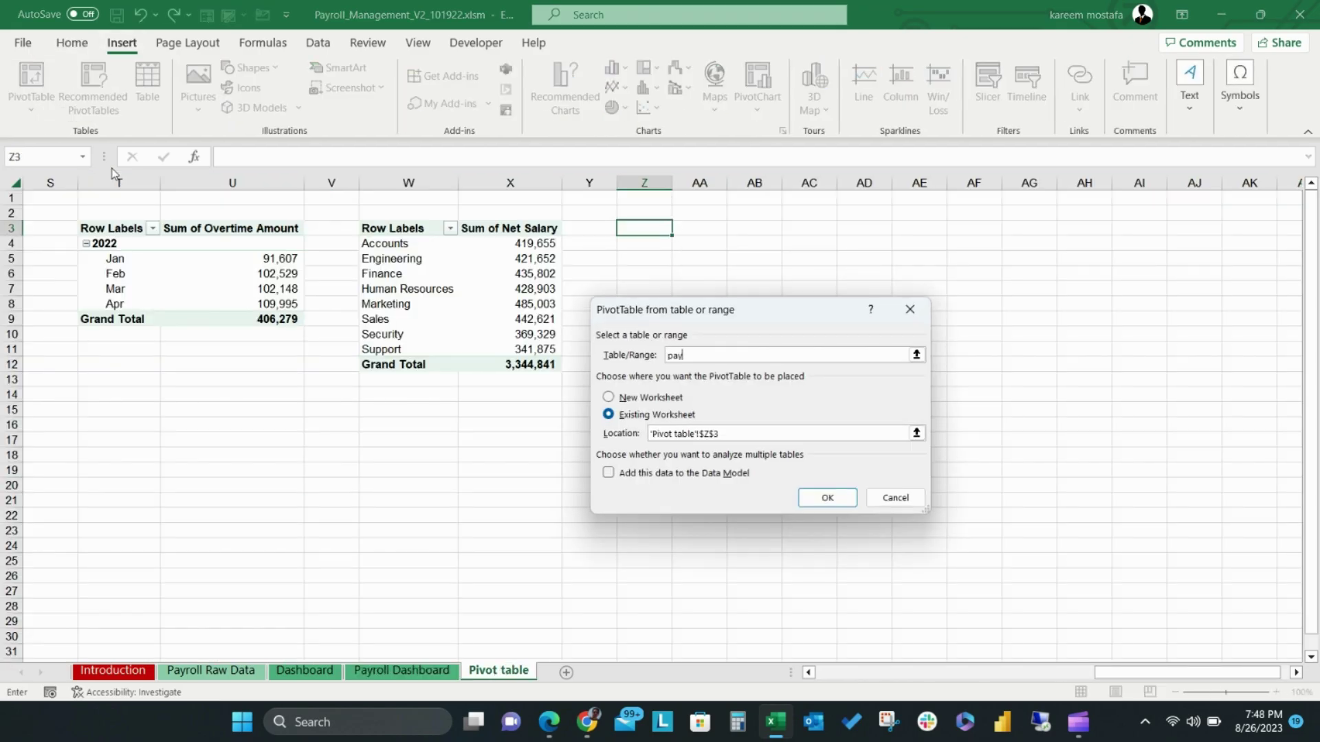
key(Return)
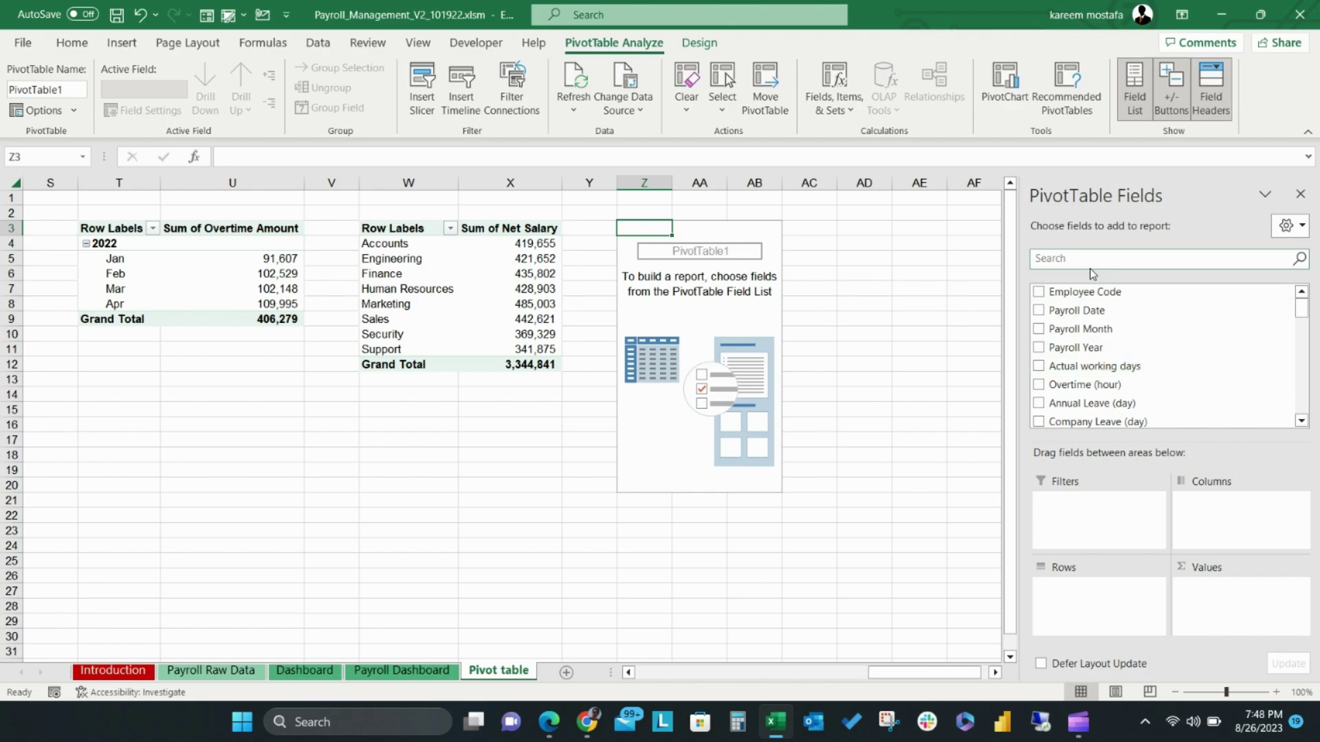
- Add Basic Salary and Total Allowance as summed values to the new pivot table at Z3
click(1088, 260)
text(basi)
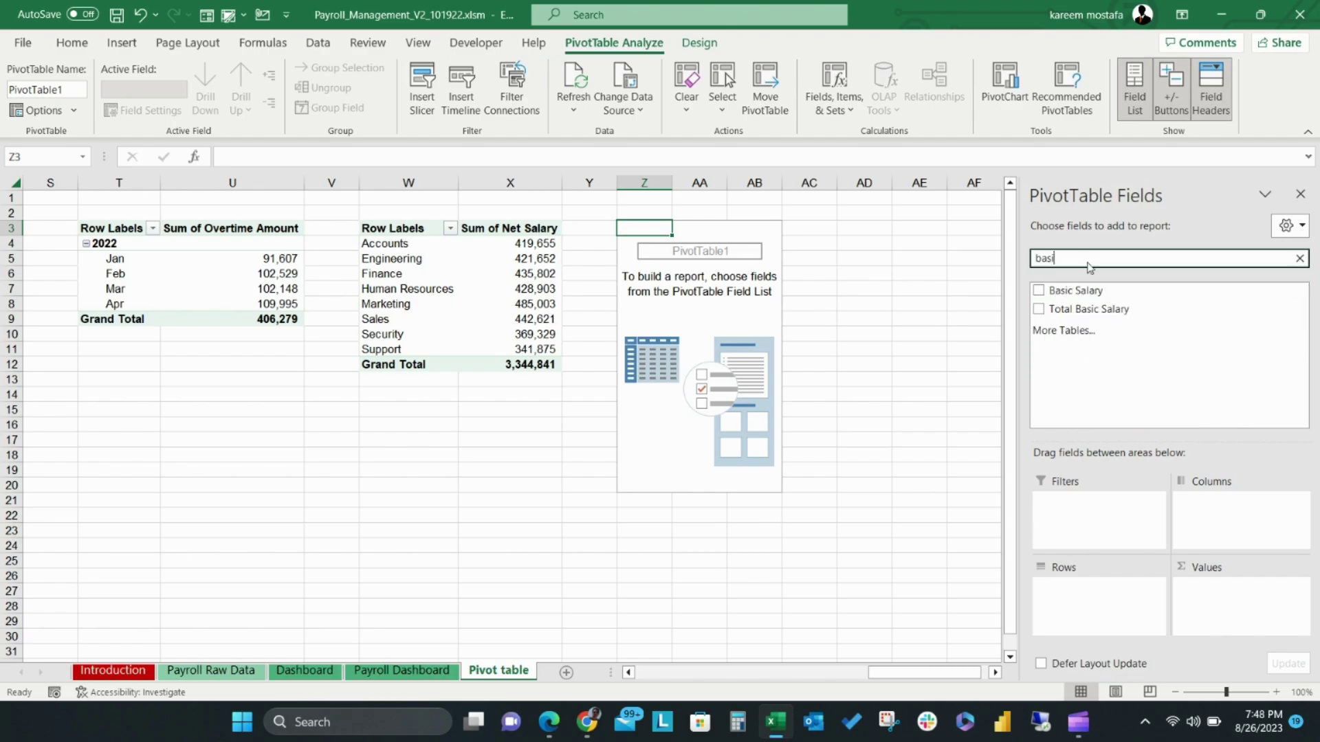
click(1076, 291)
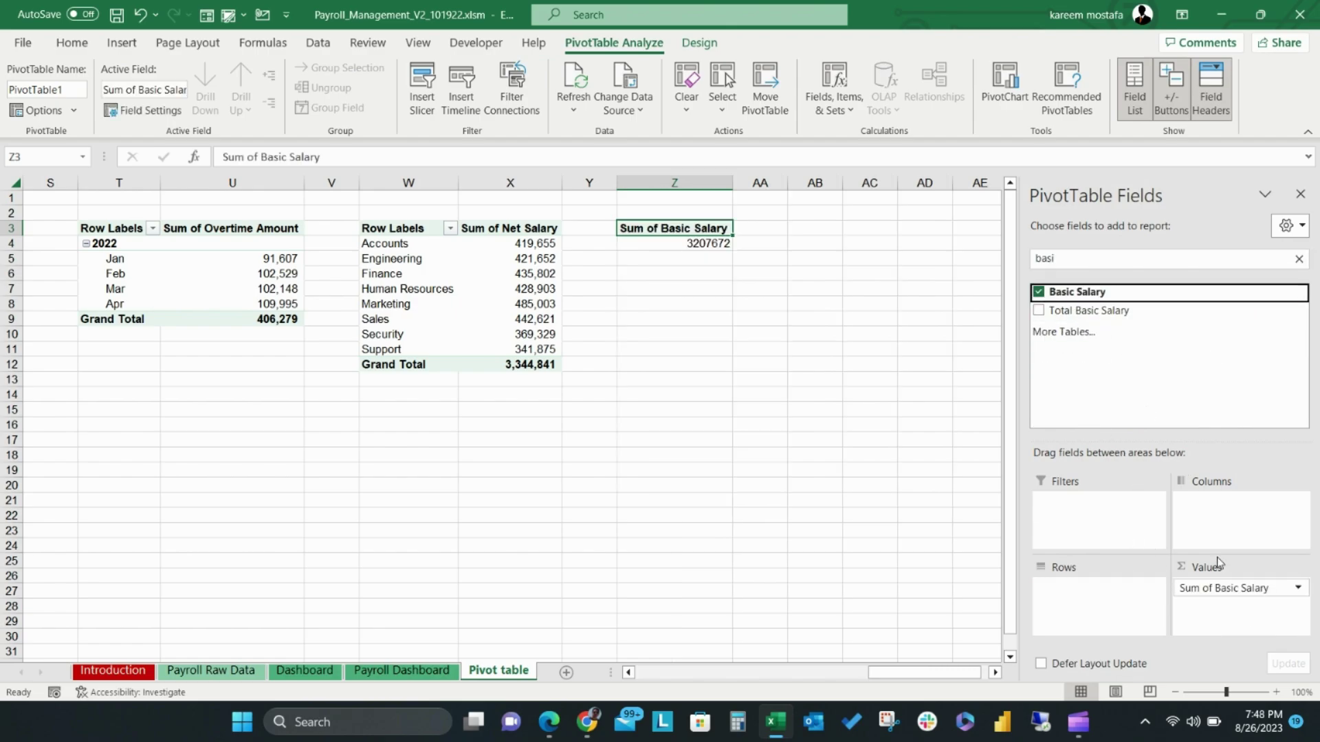
click(1128, 258)
key(BackSpace)
key(BackSpace)
key(BackSpace)
key(BackSpace)
text(allow)
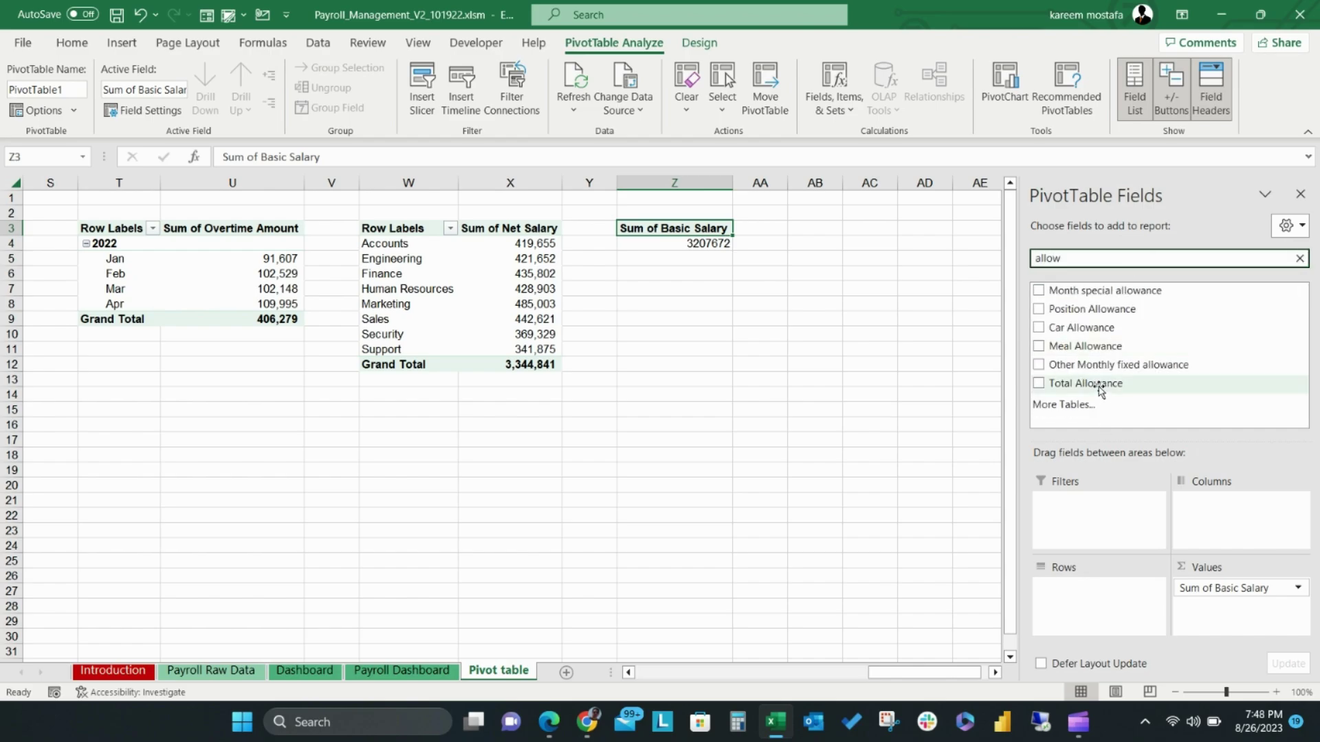
click(1100, 384)
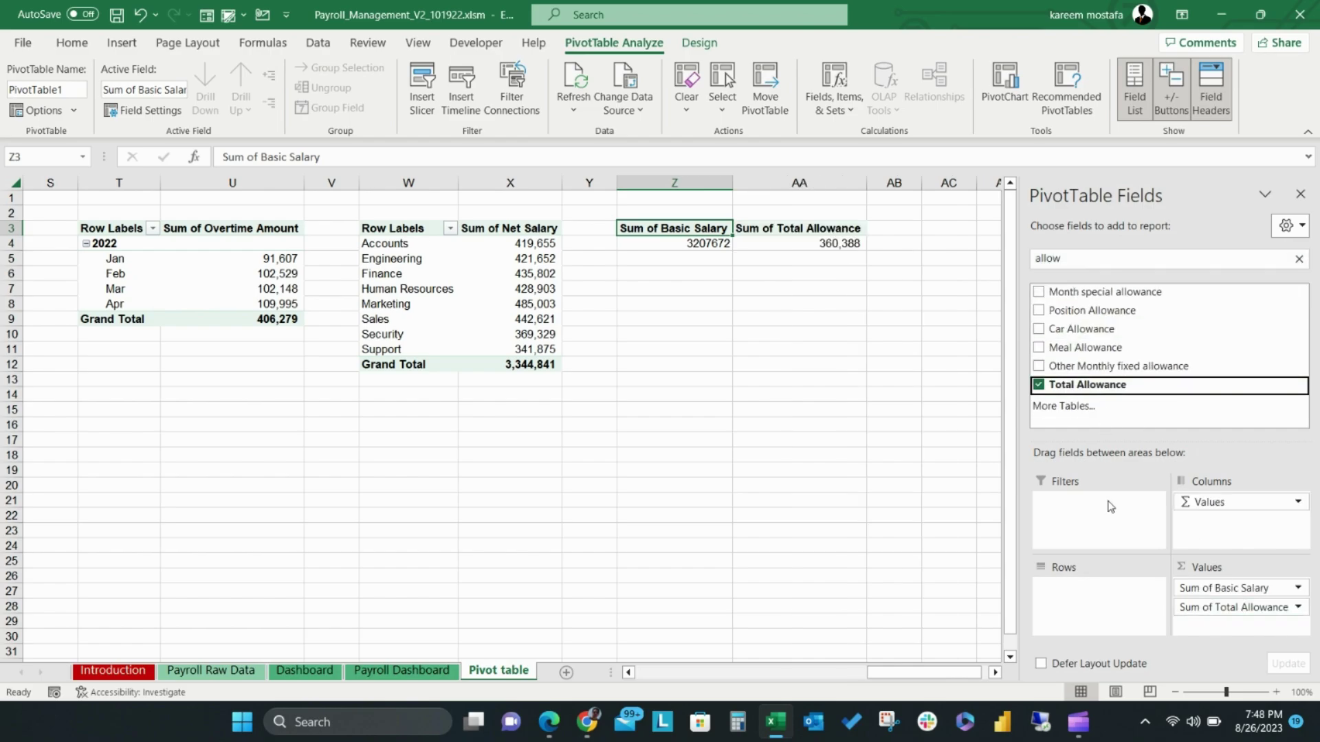
- Place Department in the pivot table's rows and format AA4:AB12 with thousands separators and no decimals
click(1111, 258)
key(BackSpace)
key(BackSpace)
key(BackSpace)
key(BackSpace)
key(BackSpace)
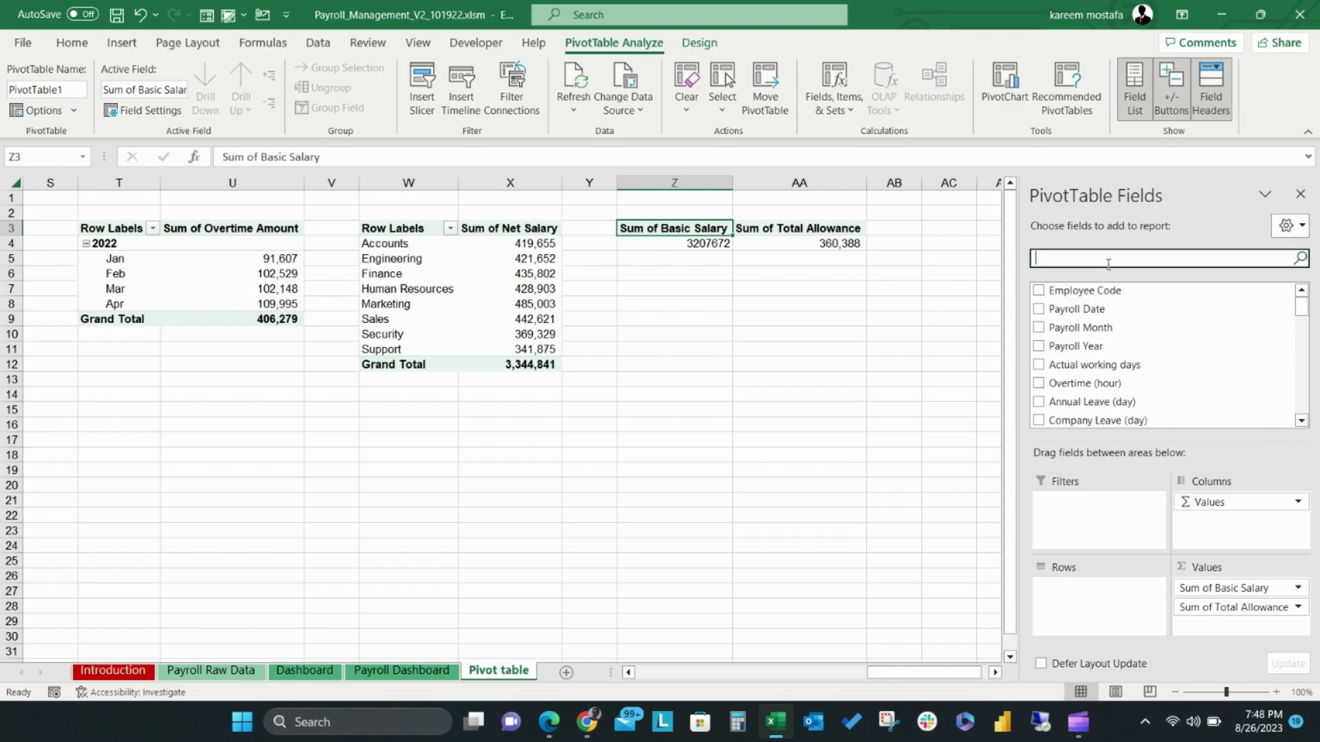
text(depa)
drag(1098, 292, 1120, 601)
drag(773, 243, 949, 365)
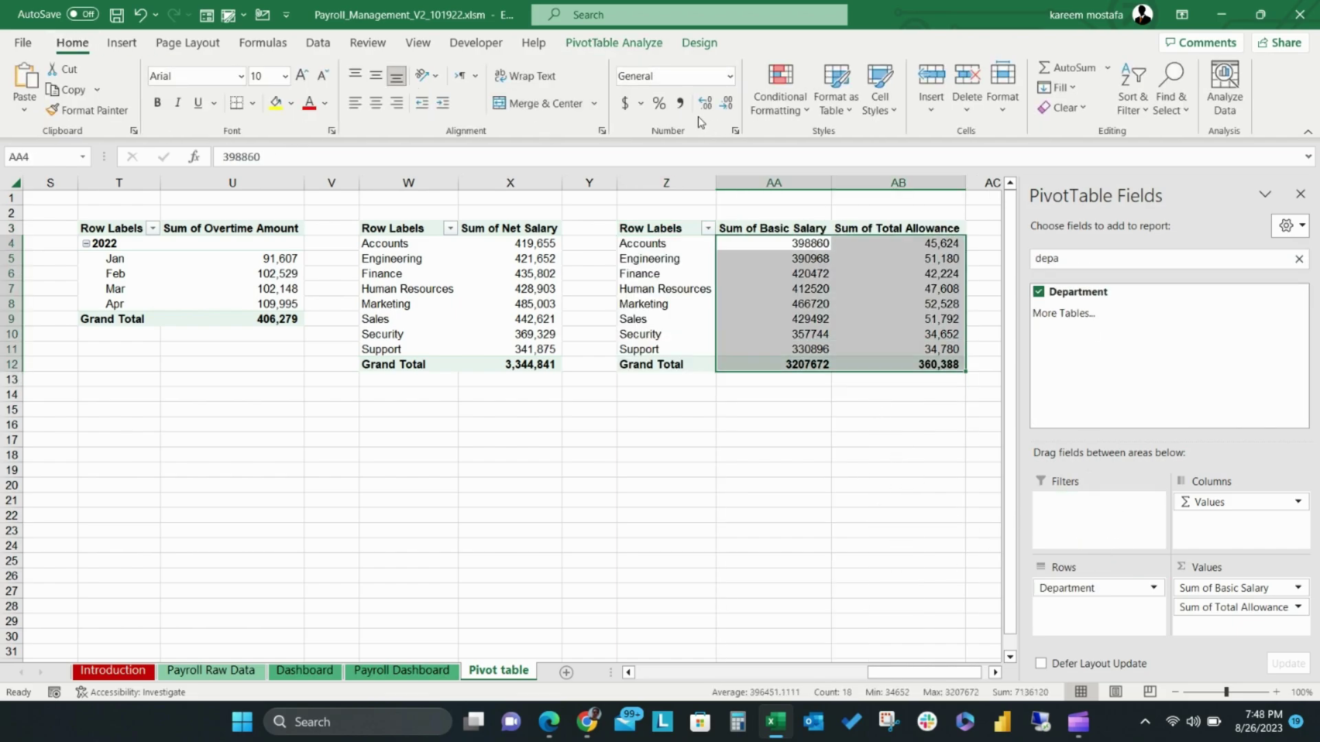
- Insert a Stacked Bar pivot chart from the department pivot table of basic salary and total allowance
click(665, 244)
click(614, 43)
click(1005, 83)
click(436, 253)
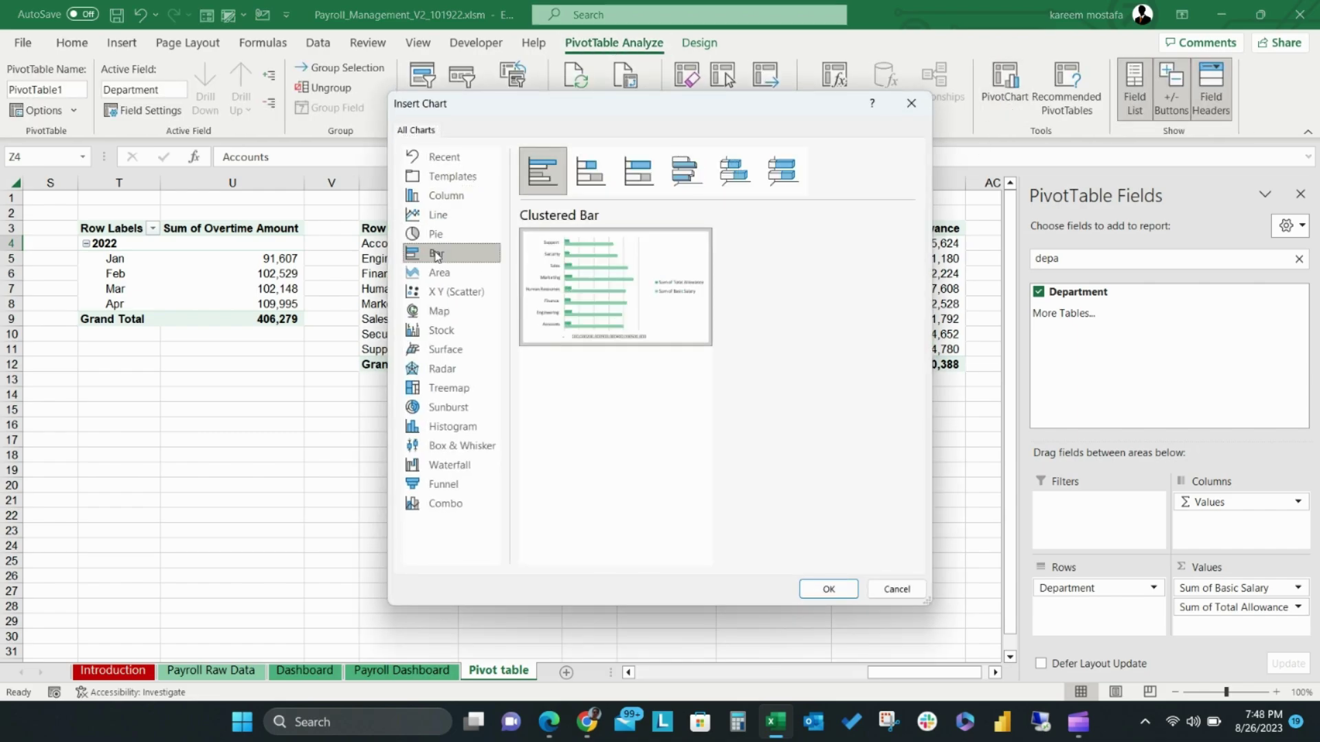
click(592, 187)
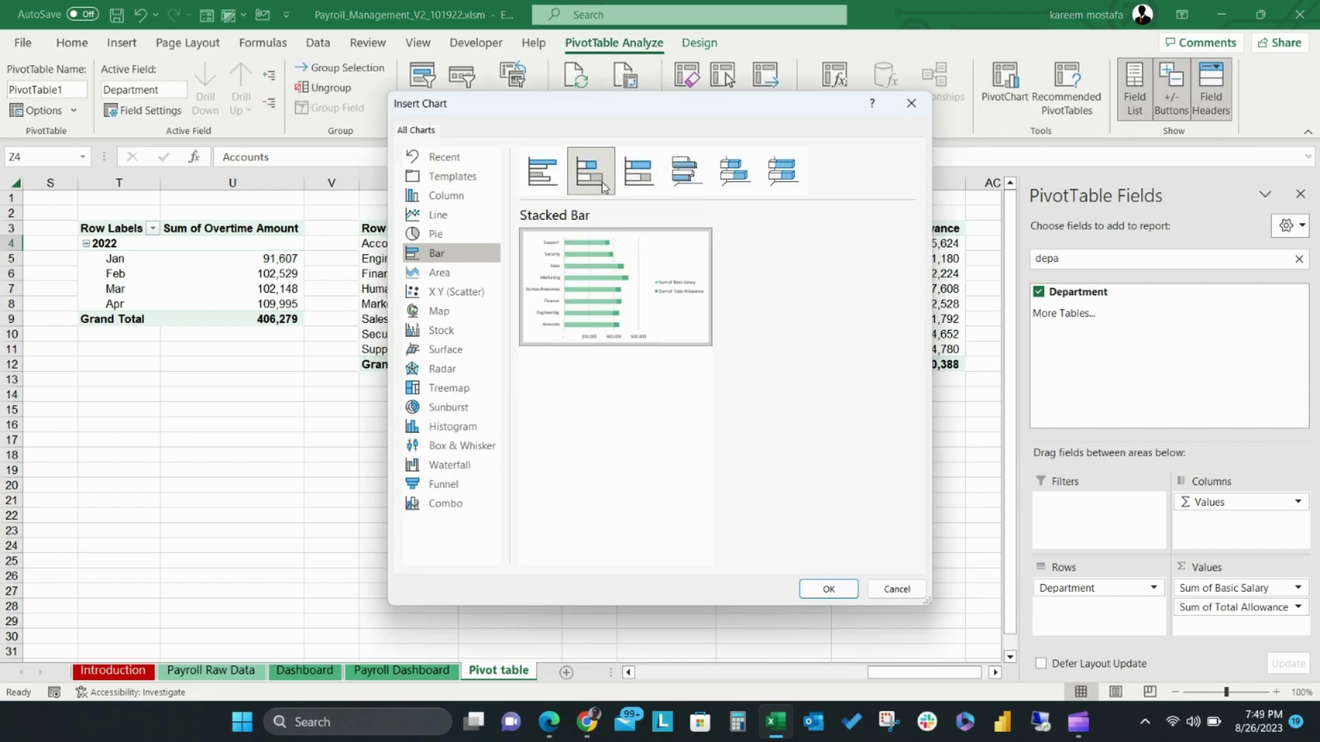
click(829, 589)
- Sort the department pivot table by Sum of Basic Salary from smallest to largest
click(801, 259)
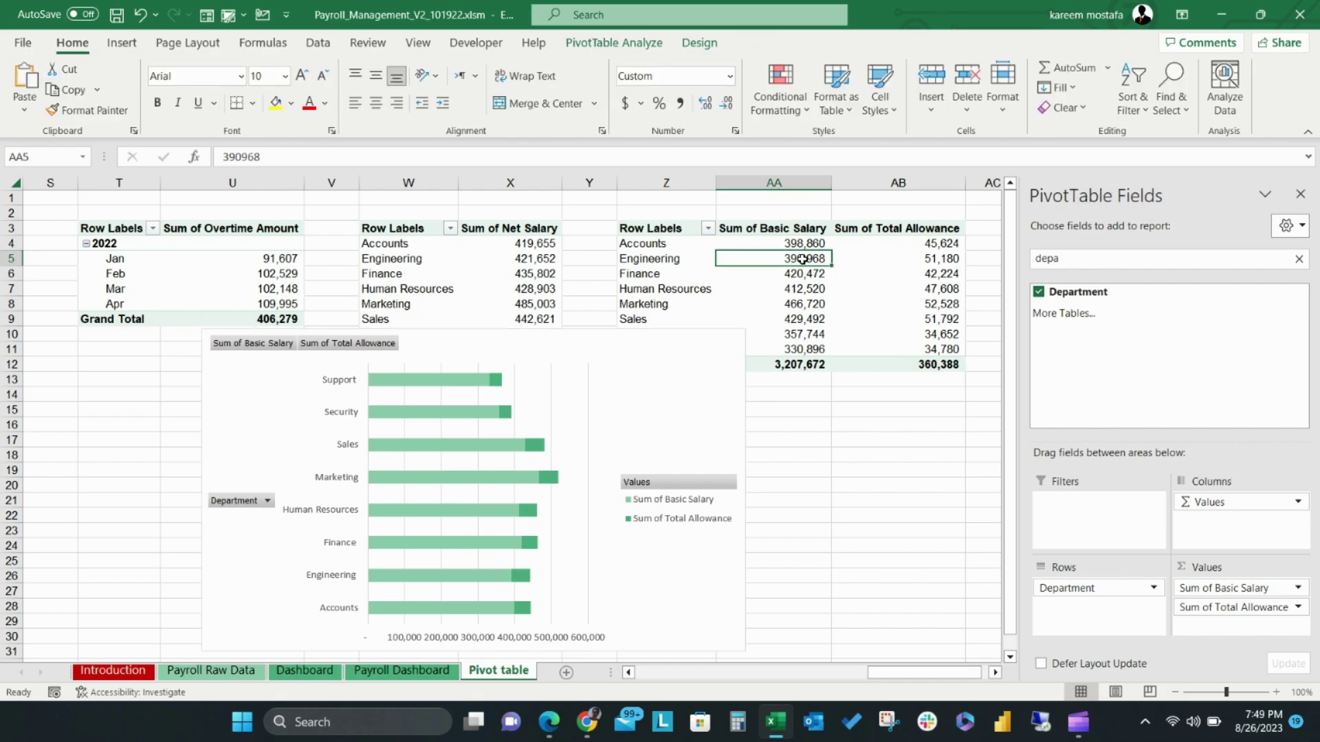
right_click(801, 259)
mouse_move(873, 412)
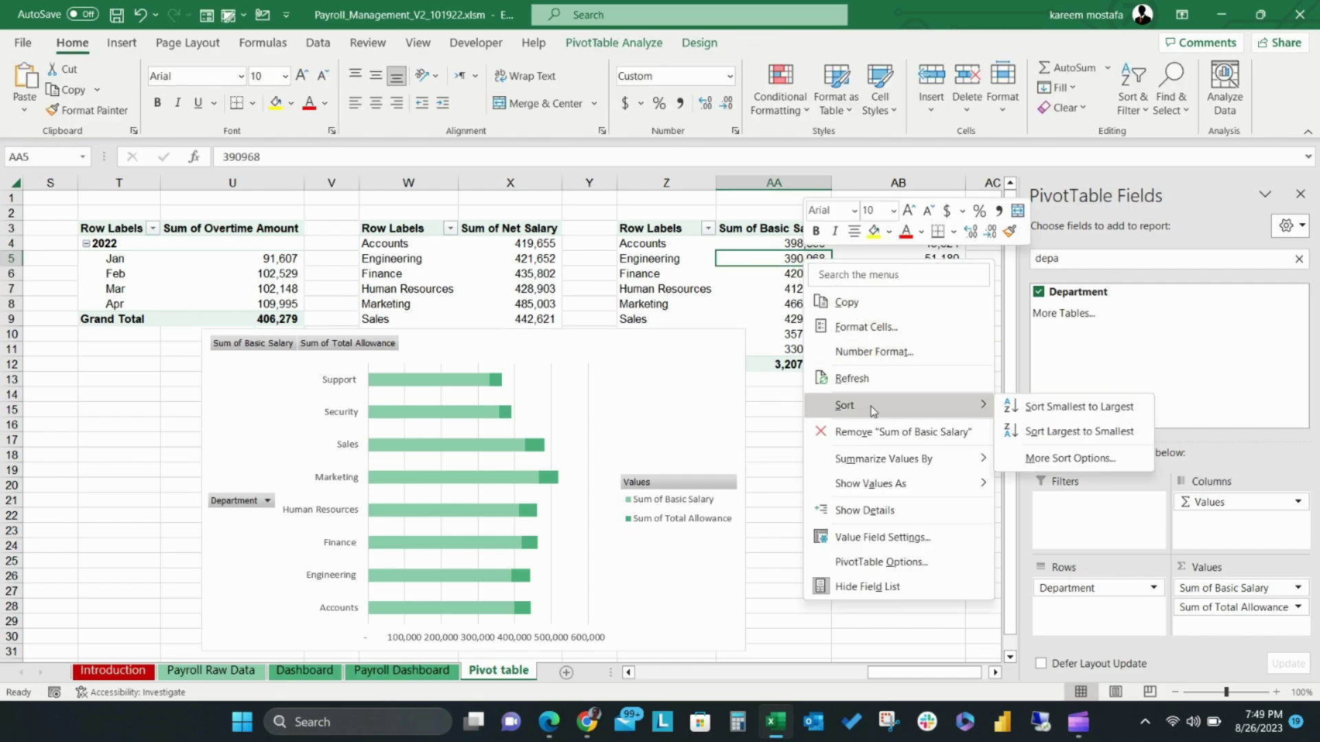
click(1067, 411)
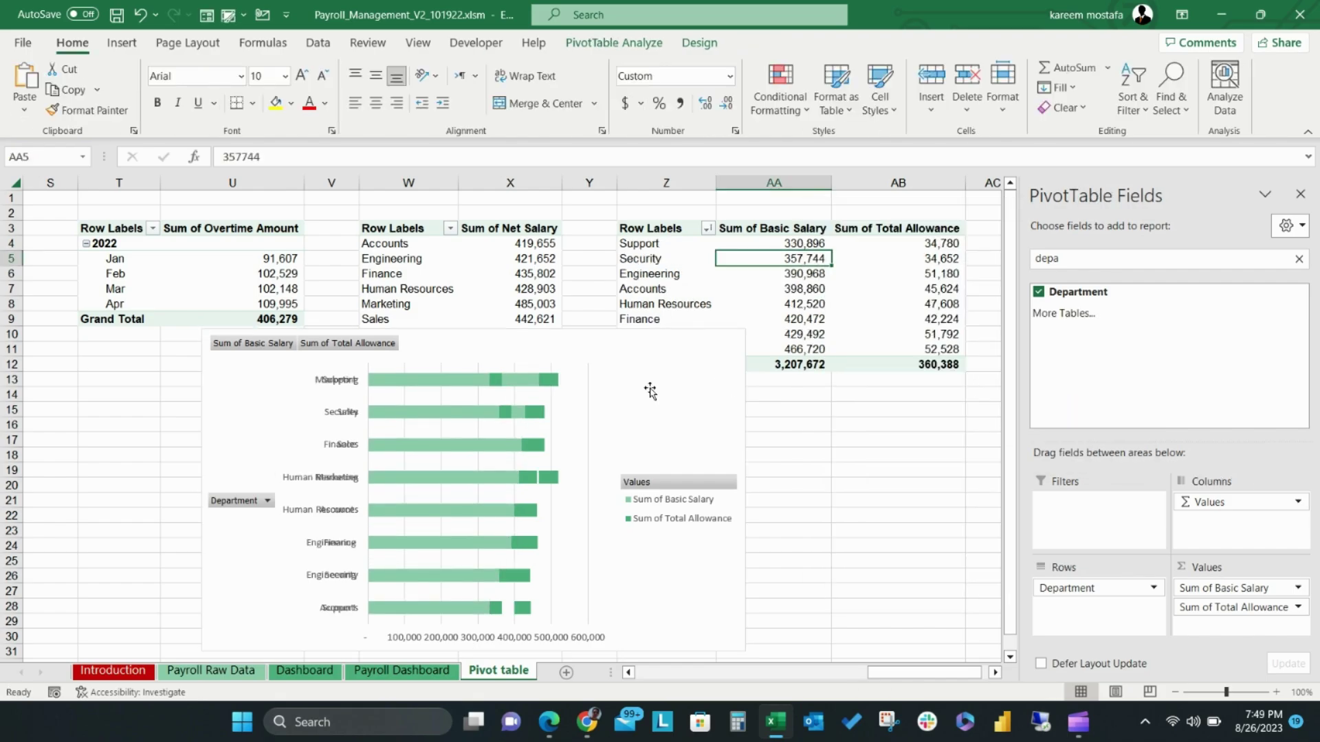
- Move the stacked bar chart from the Pivot table sheet to the Payroll Dashboard sheet, below the pie chart
click(565, 334)
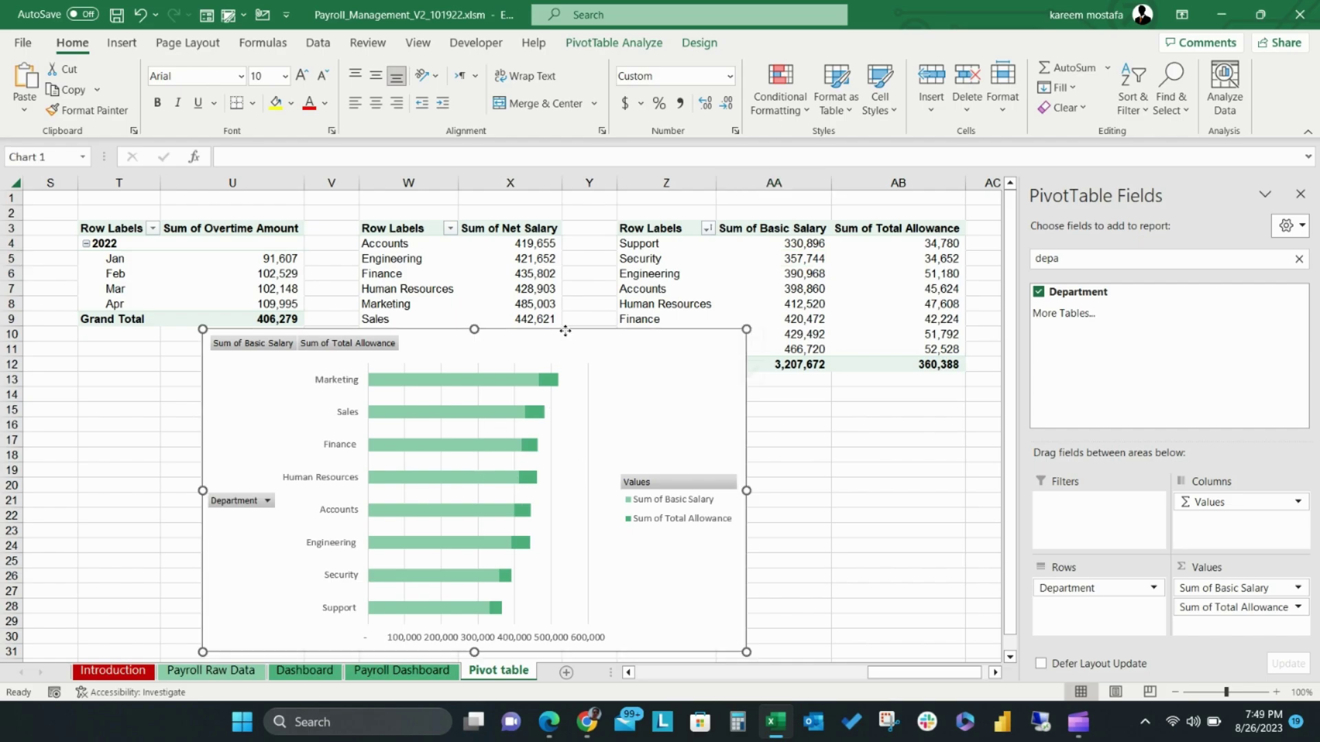
right_click(565, 334)
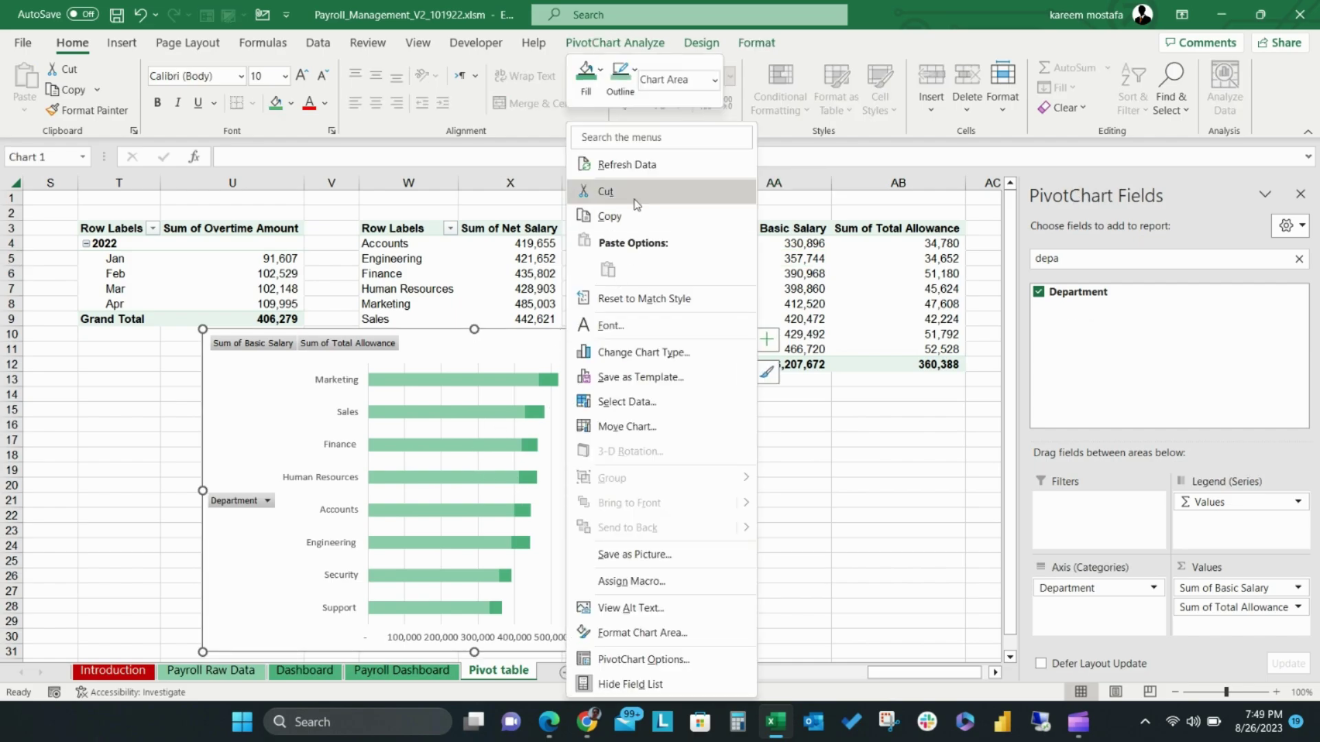
click(605, 196)
click(380, 667)
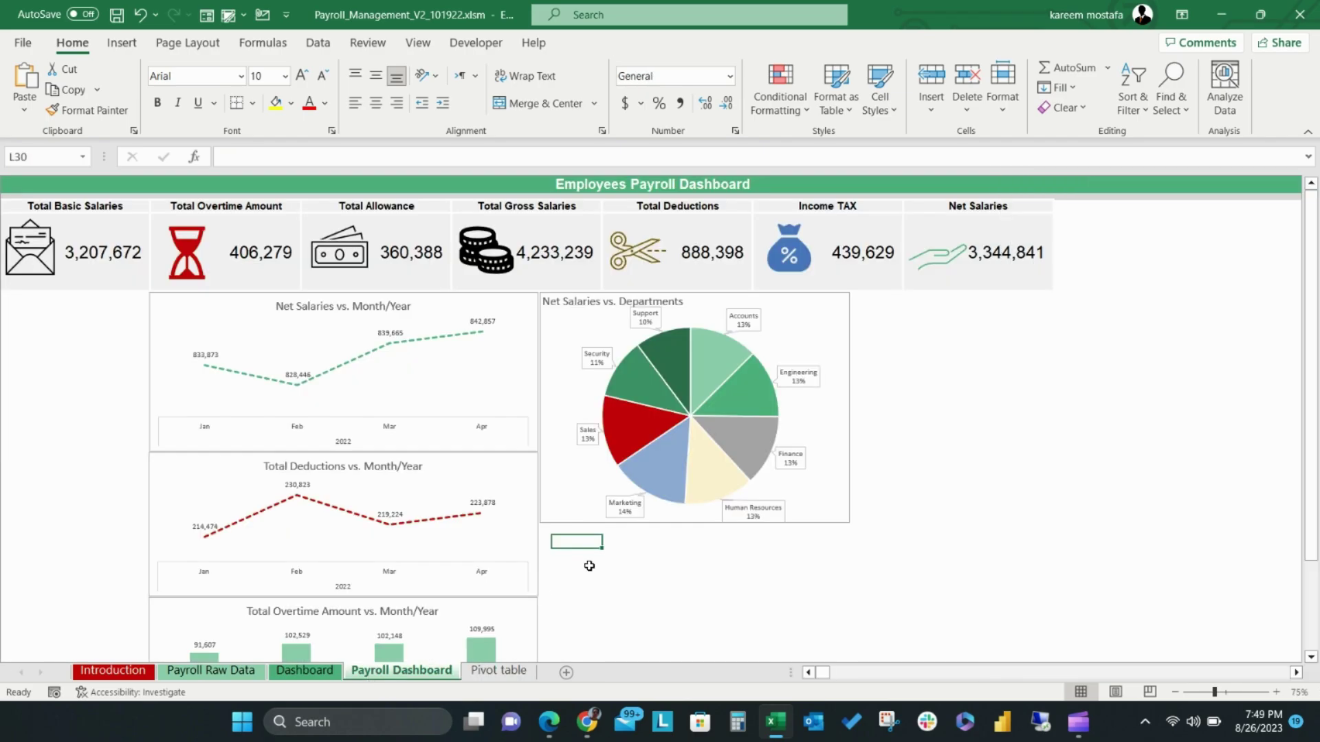
scroll(545, 421, down, 3)
click(545, 423)
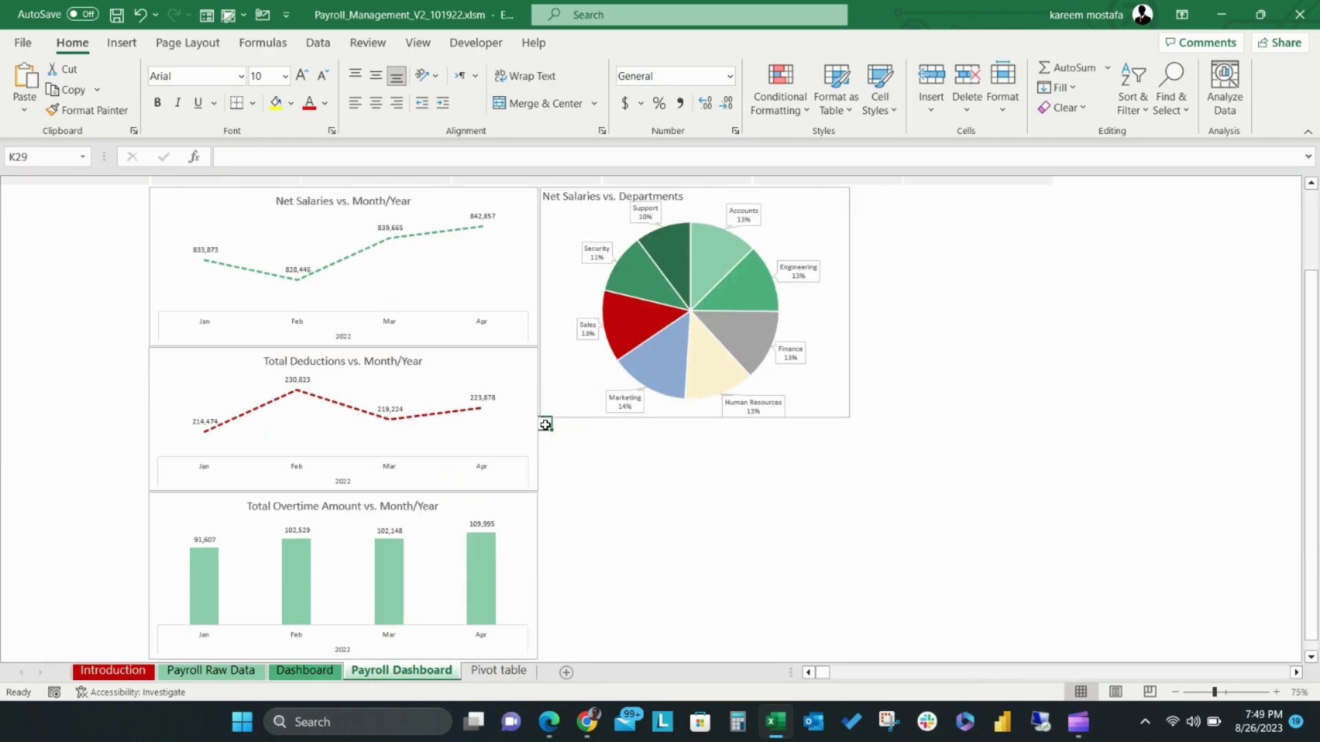
right_click(546, 424)
click(598, 298)
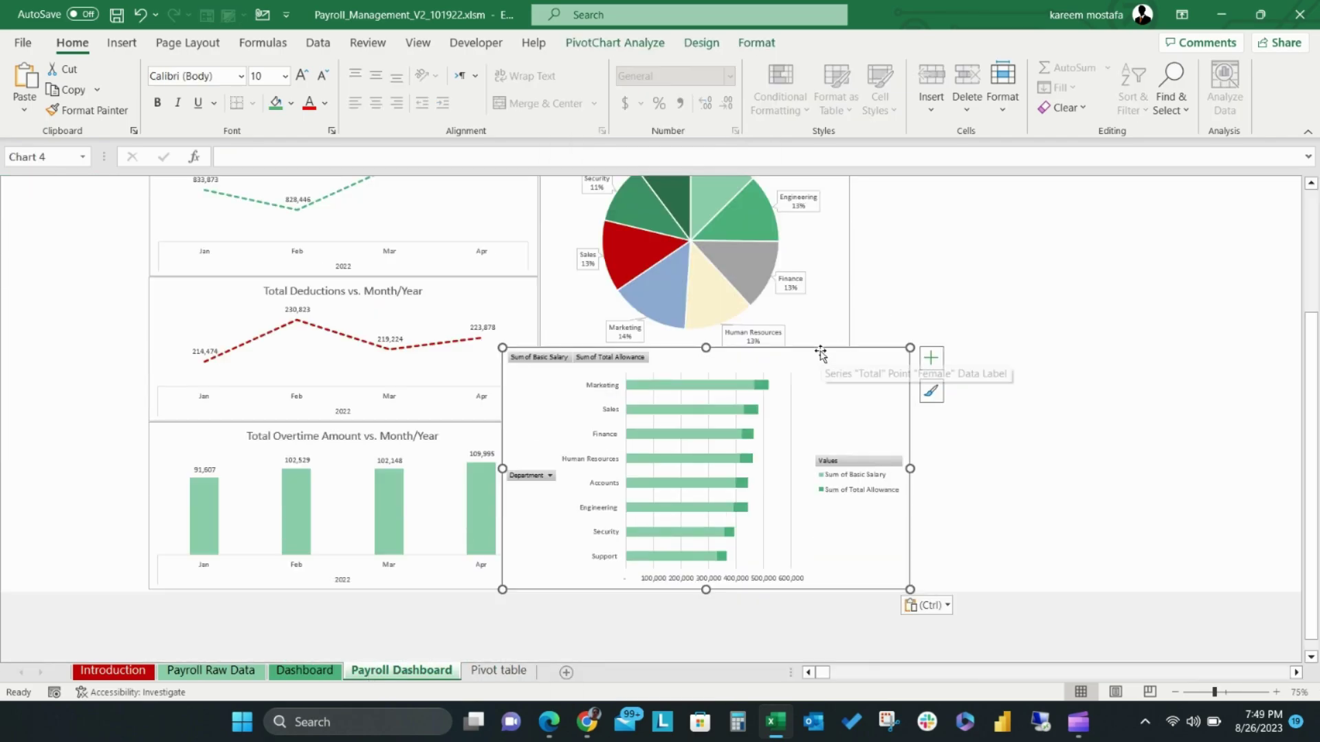
- Align the stacked bar chart under the pie chart at matching width and hide all its field buttons
drag(821, 354, 859, 356)
drag(949, 469, 851, 469)
right_click(570, 475)
click(632, 432)
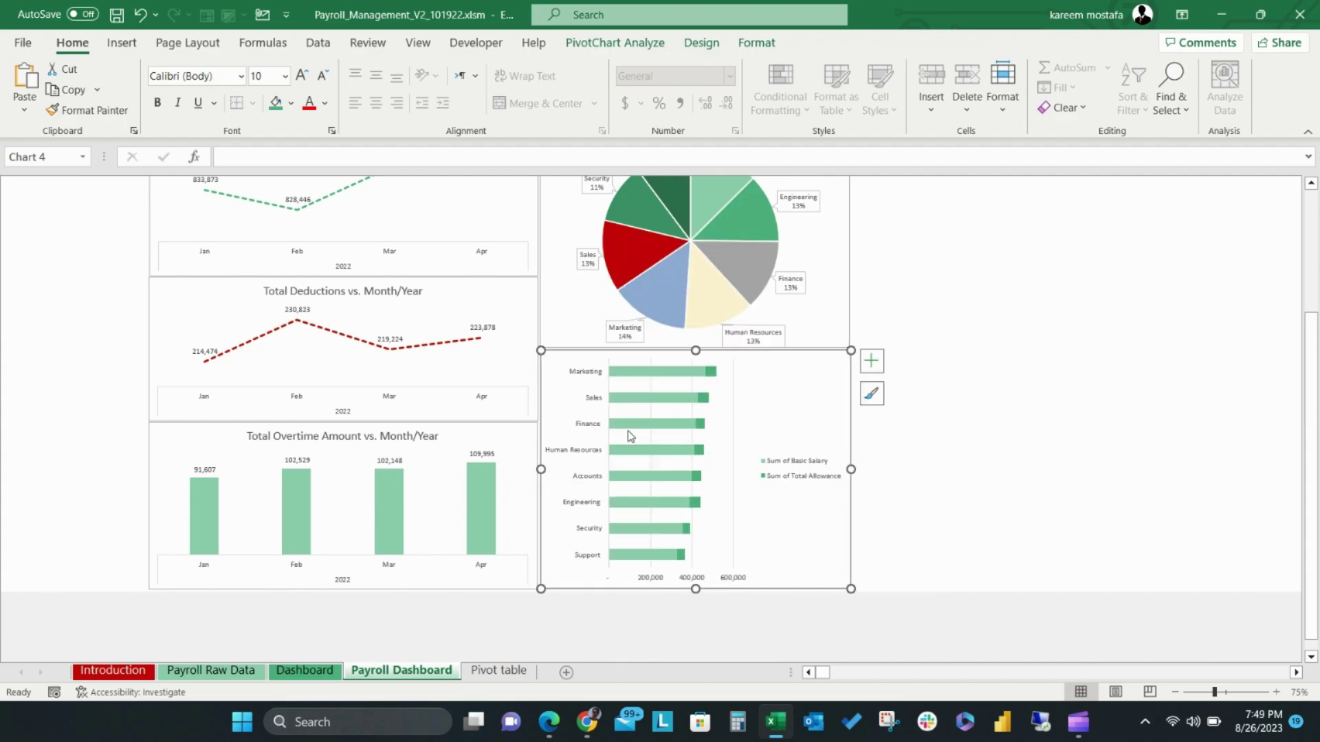
- Remove the stacked bar chart's gridlines and place its legend at the top instead of the right
click(808, 481)
key(Delete)
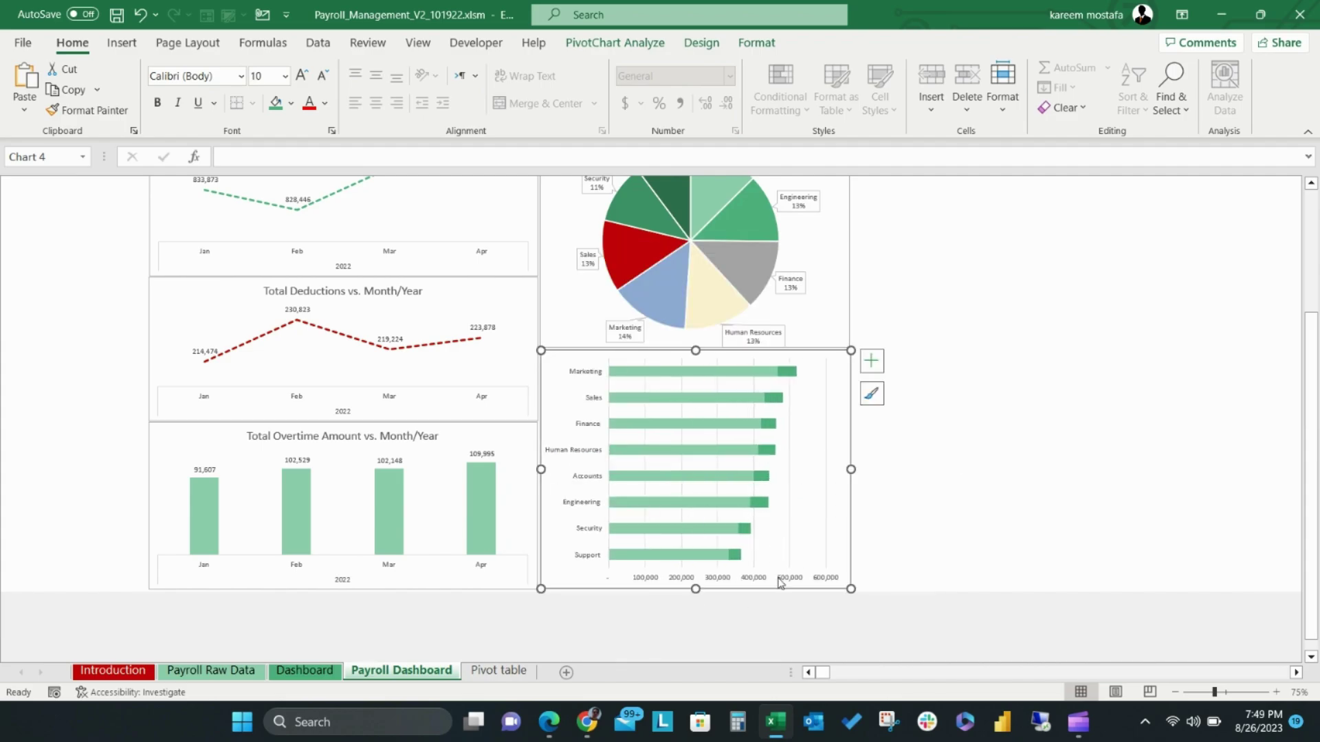
click(788, 581)
click(871, 360)
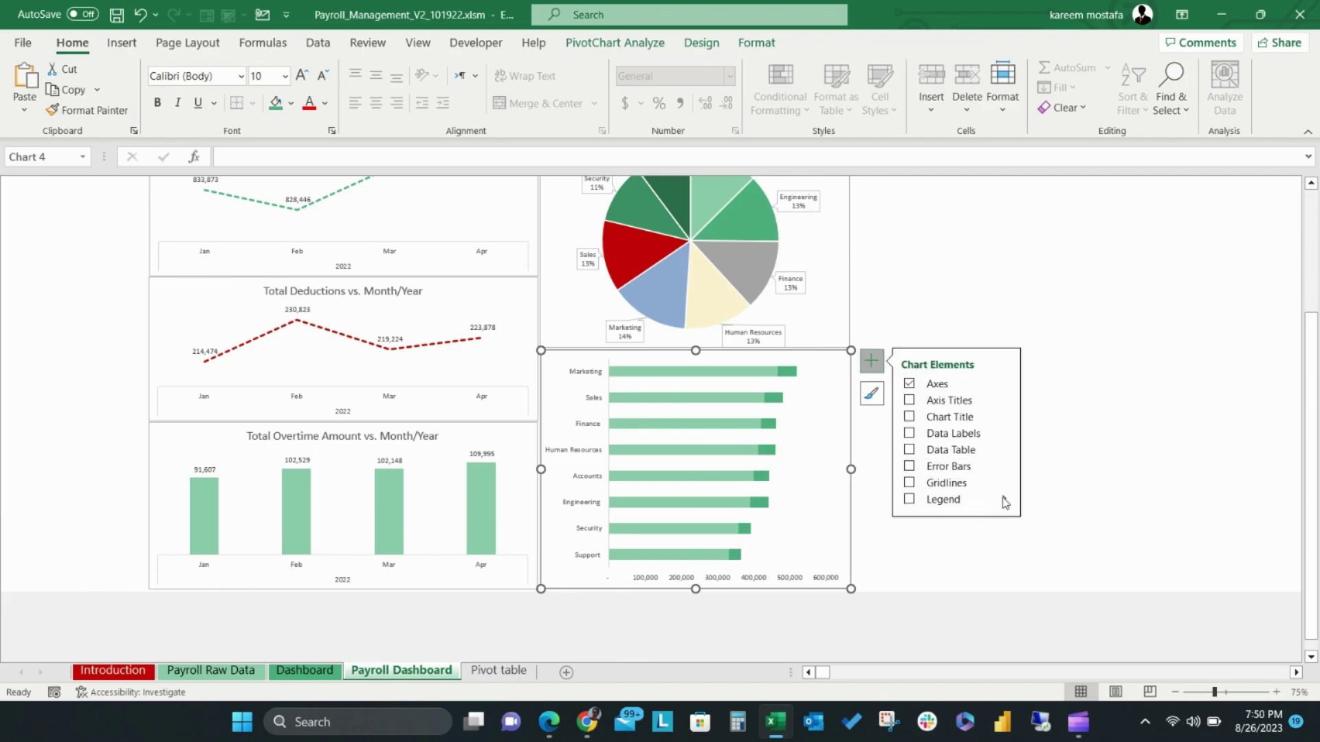
click(914, 499)
- Change the Sum of Total Allowance series to a solid yellow-gold fill in the stacked bar chart
double_click(715, 419)
click(774, 413)
click(1100, 254)
click(1109, 291)
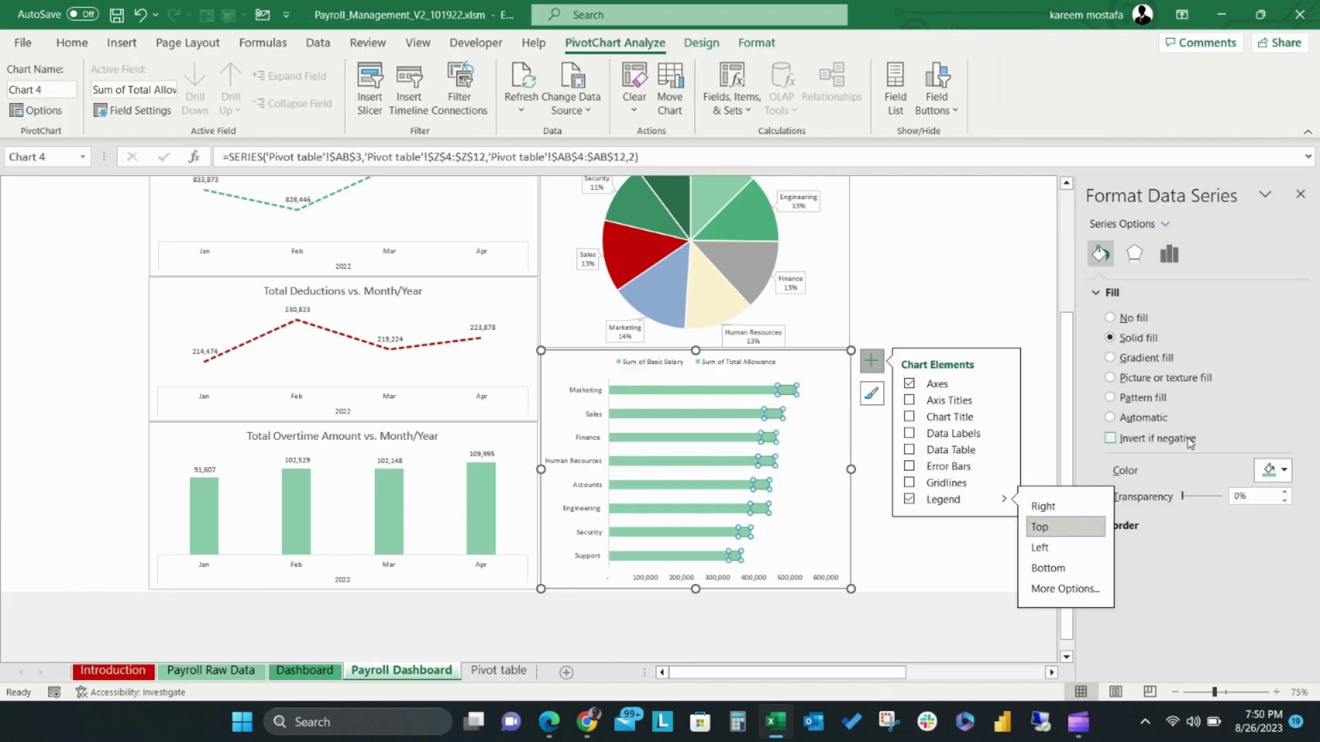
click(1269, 465)
click(1223, 414)
click(953, 288)
click(825, 413)
- Add data labels to both series of the stacked bar chart
click(872, 356)
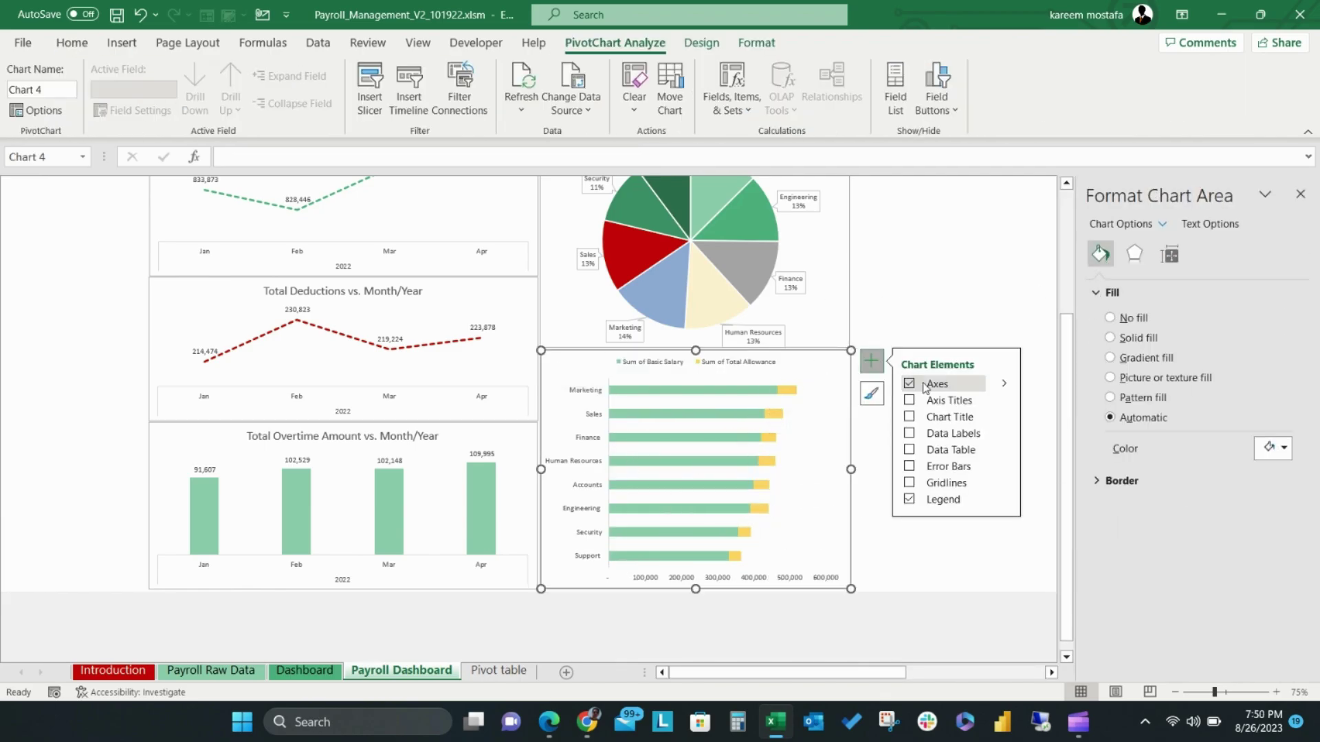
click(912, 447)
click(898, 560)
click(811, 543)
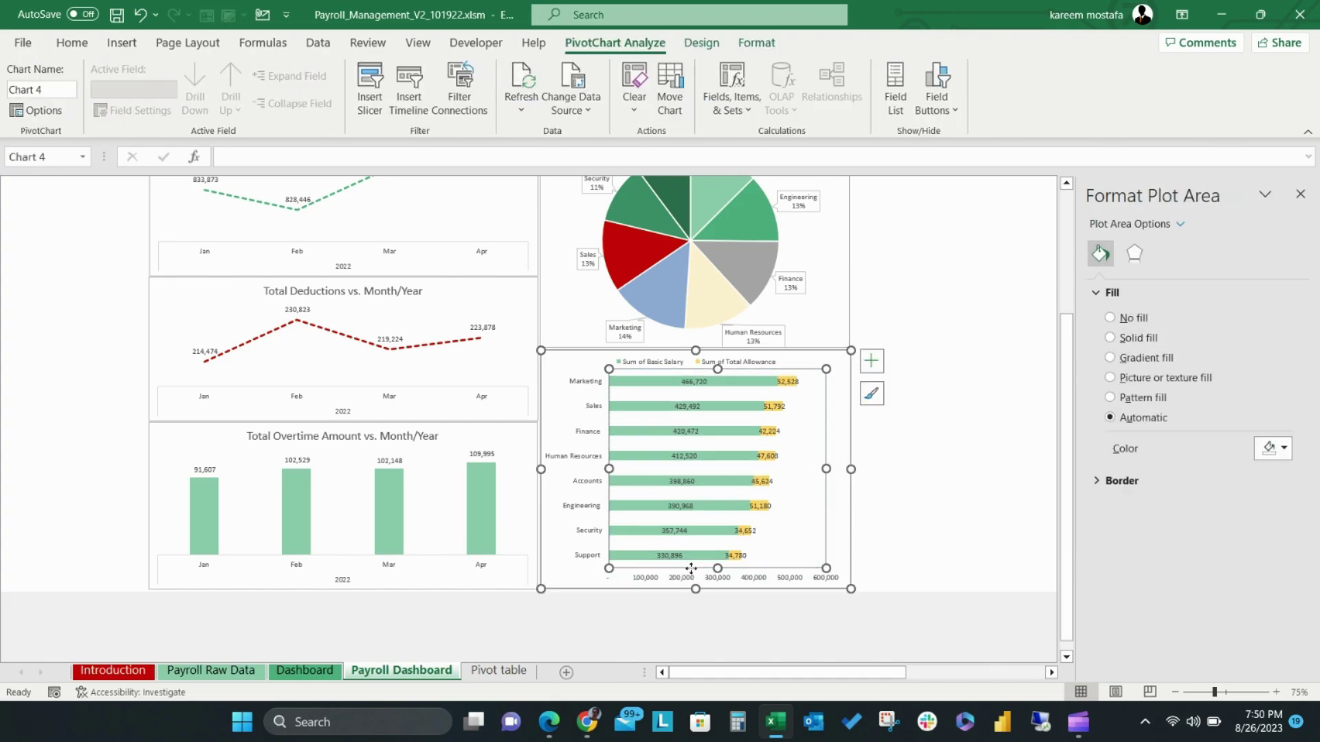
- Delete the stacked bar chart's horizontal value axis, enlarge the plot area to fill the freed space, and close the formatting pane
click(719, 577)
key(Delete)
drag(719, 568, 719, 584)
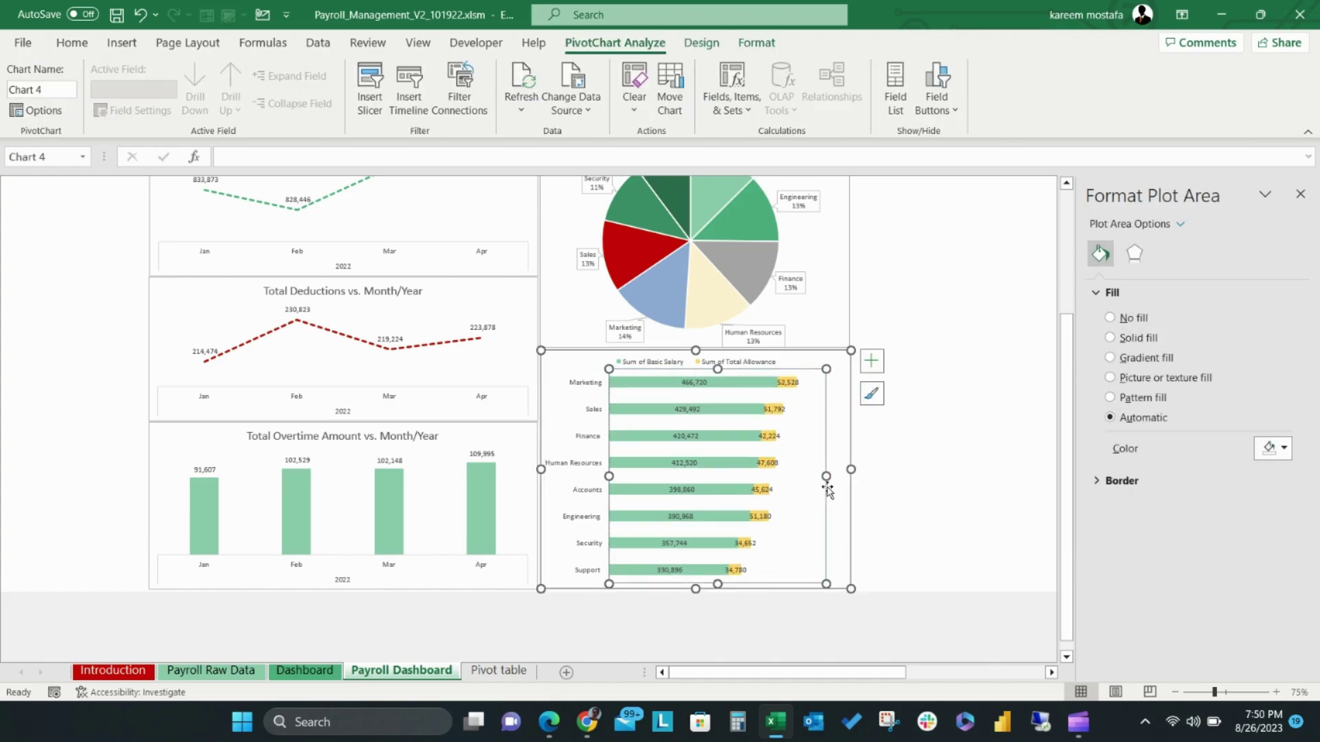
click(954, 511)
scroll(954, 510, up, 1)
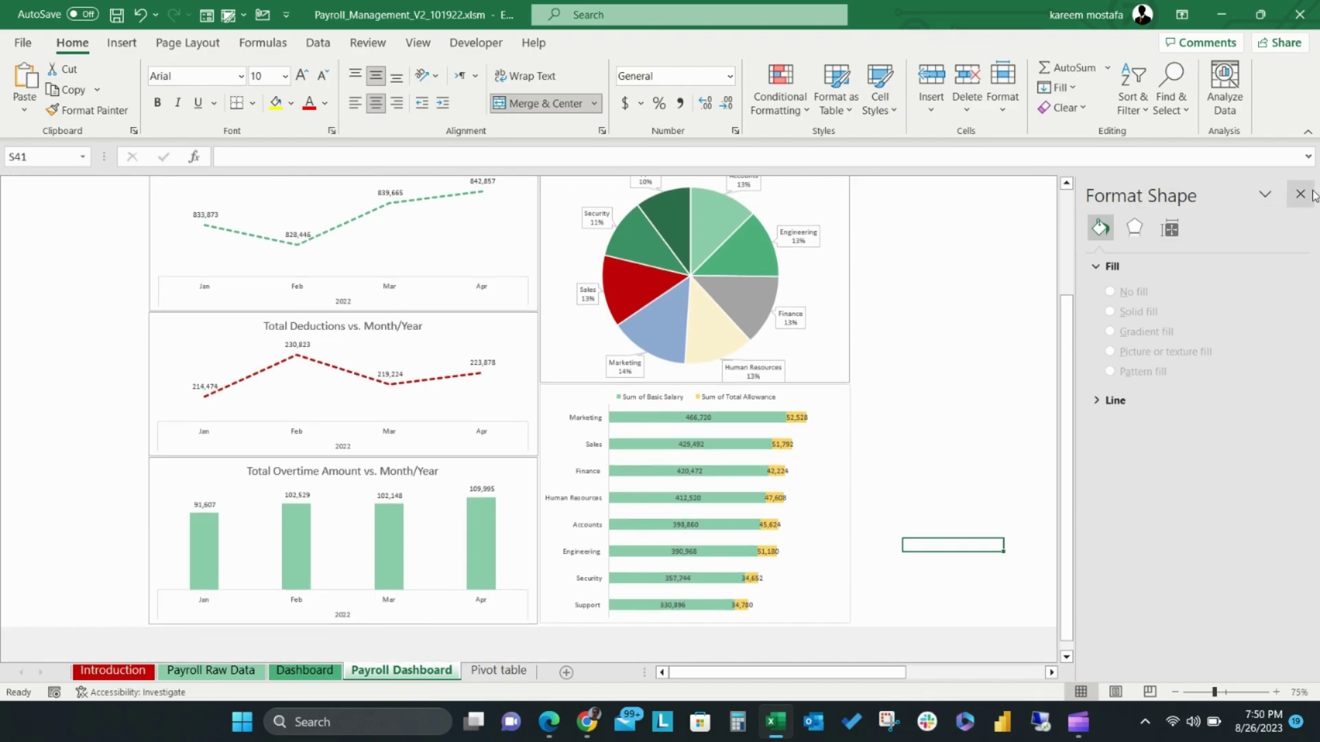
click(1300, 194)
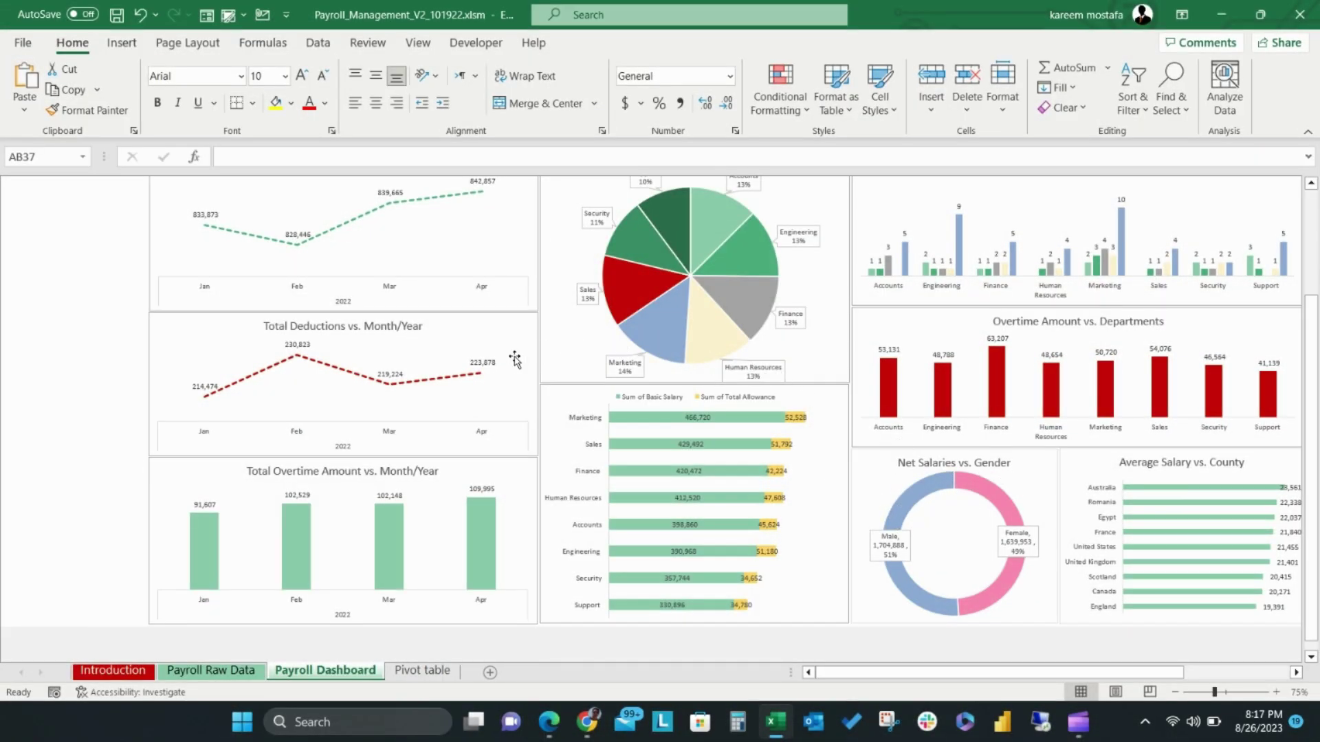
- Review all charts on the Payroll Dashboard sheet, including leave, overtime, gender and country charts
scroll(517, 364, up, 3)
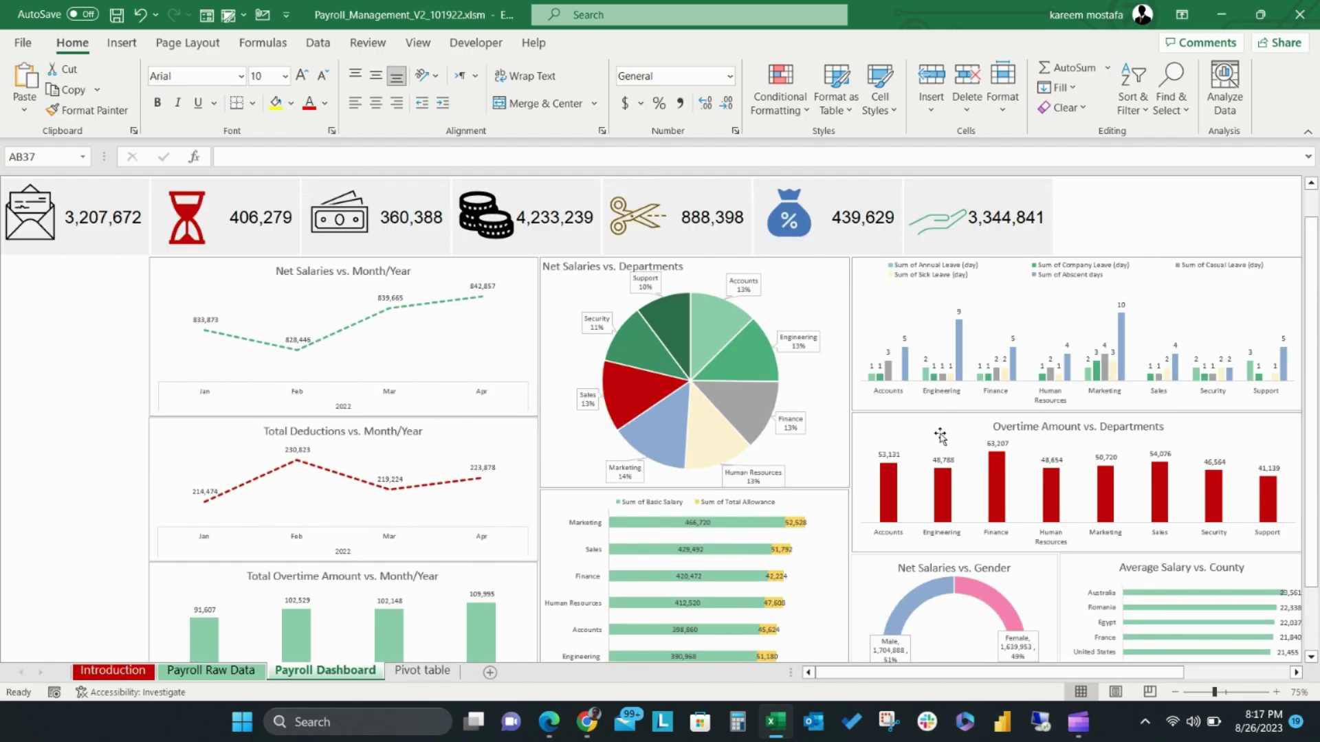
scroll(940, 435, down, 3)
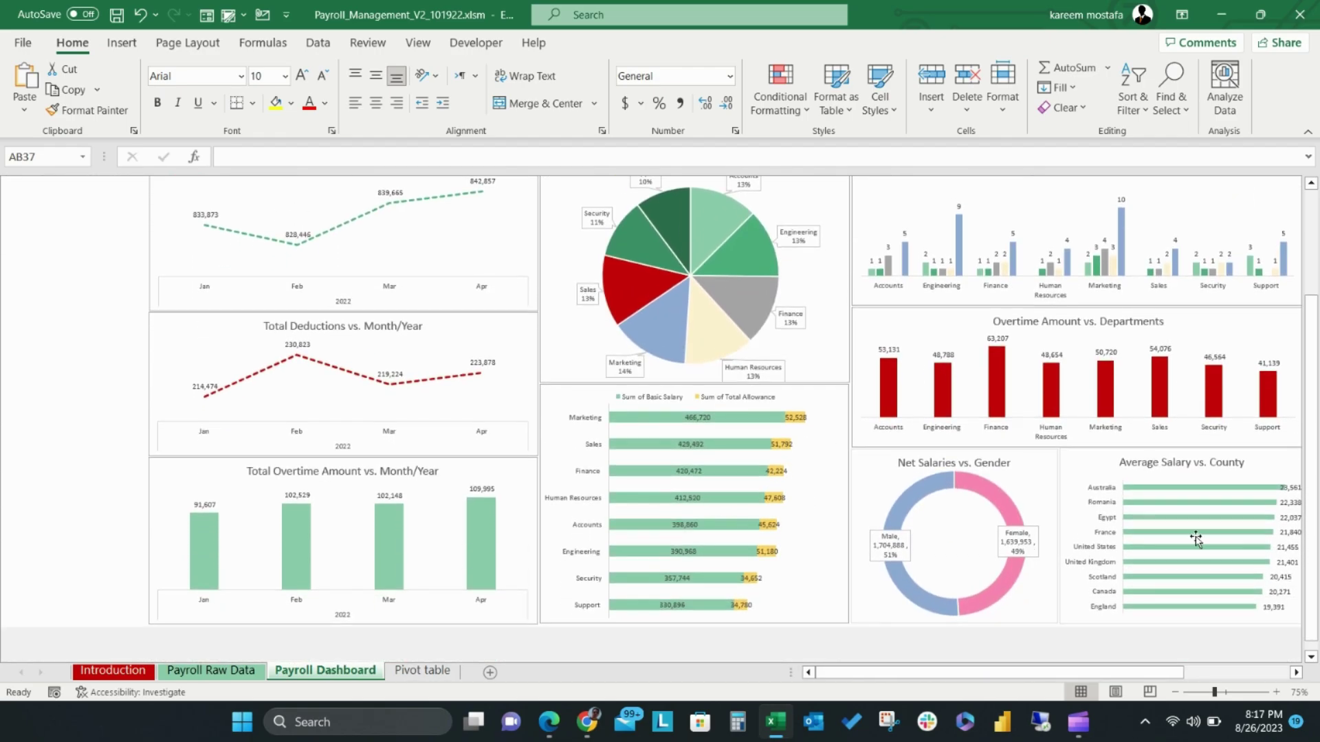
drag(1168, 673, 1189, 673)
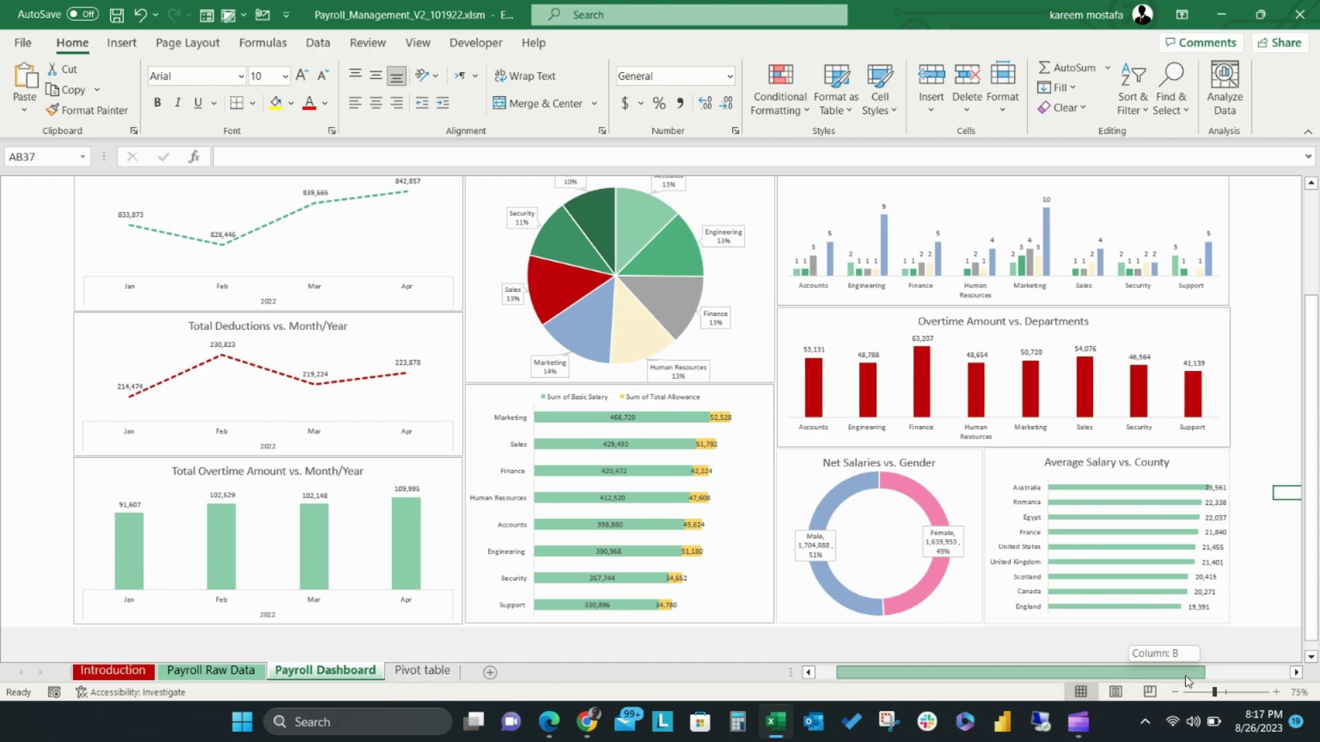
scroll(1074, 479, up, 2)
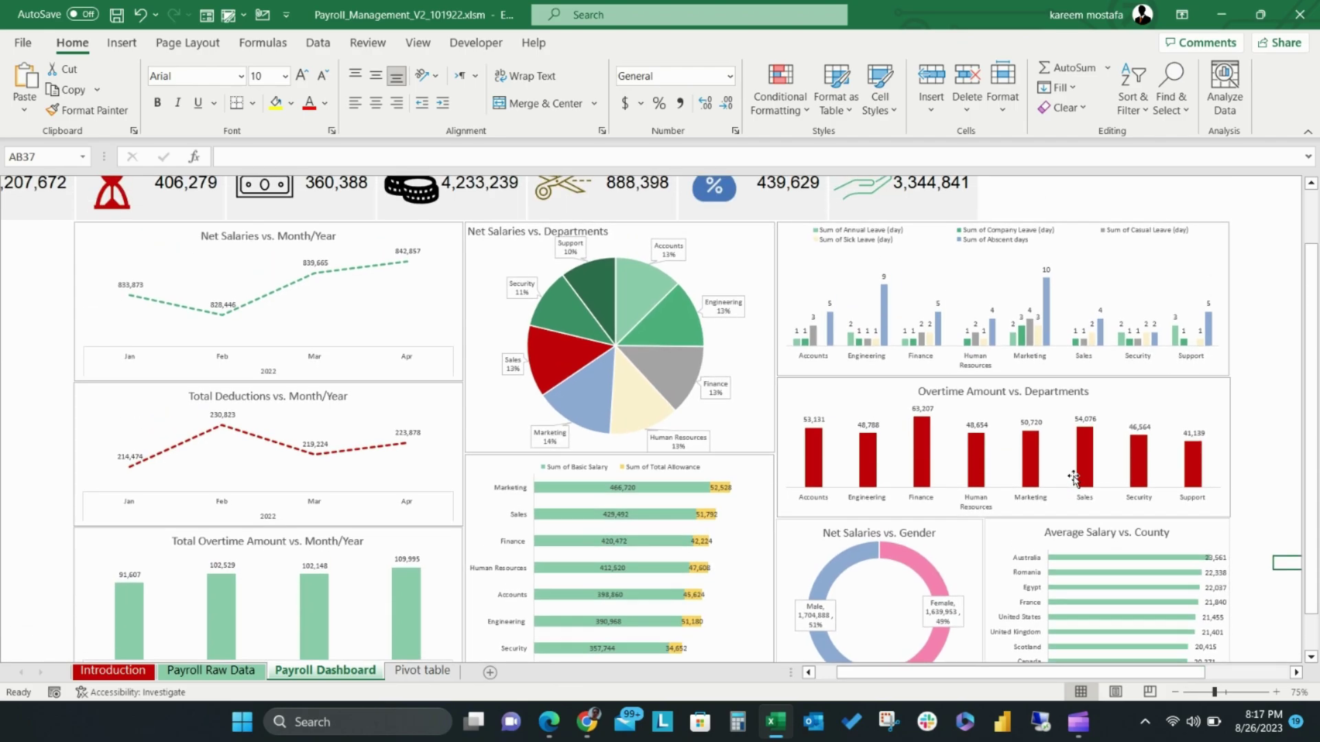
scroll(1061, 319, up, 2)
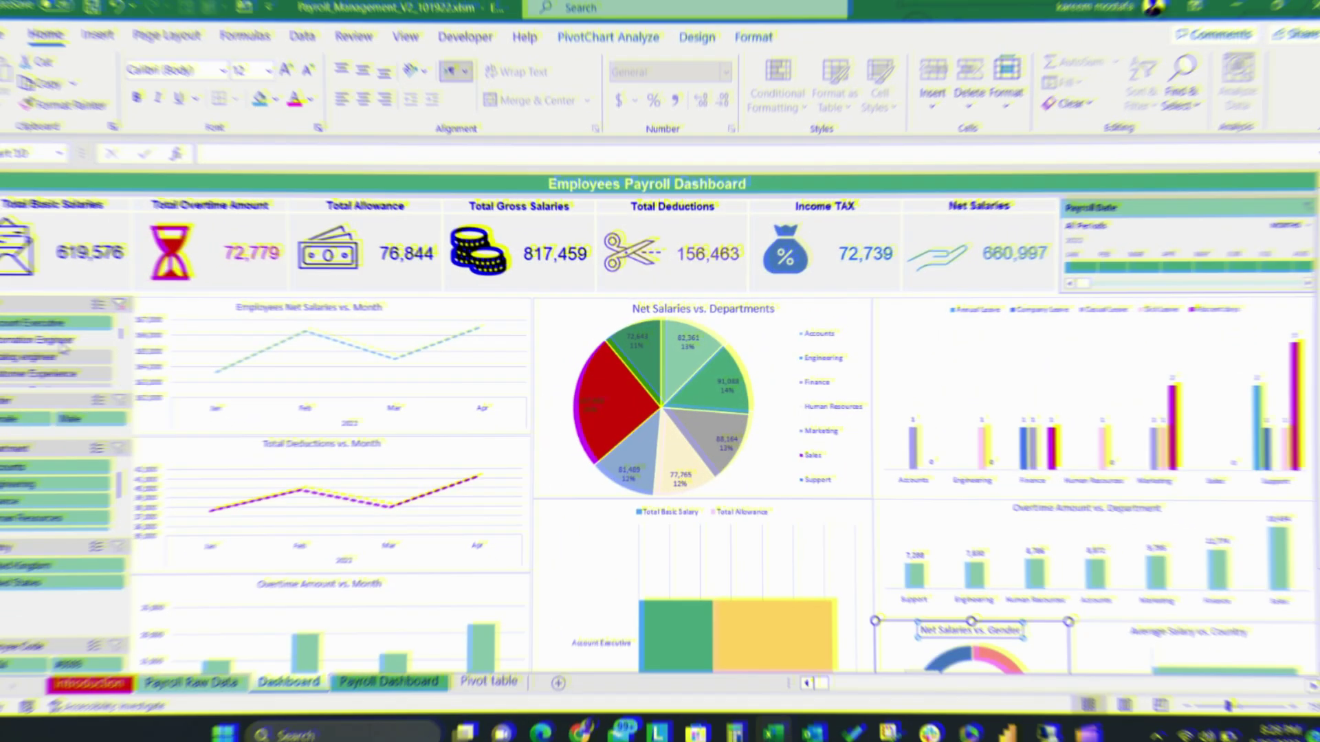
- Test the Dashboard sheet's Title, Country and Gender slicers with individual selections, and clear the filters
click(94, 354)
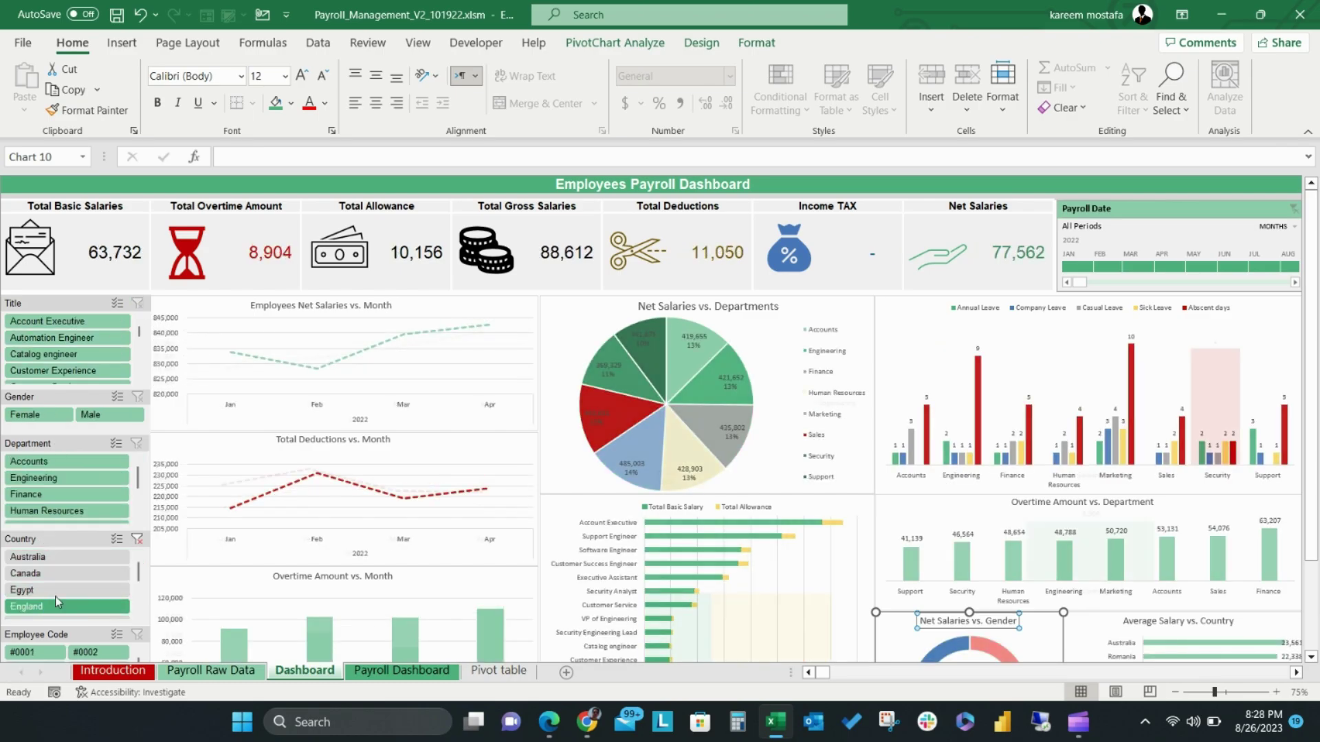
click(55, 590)
click(137, 539)
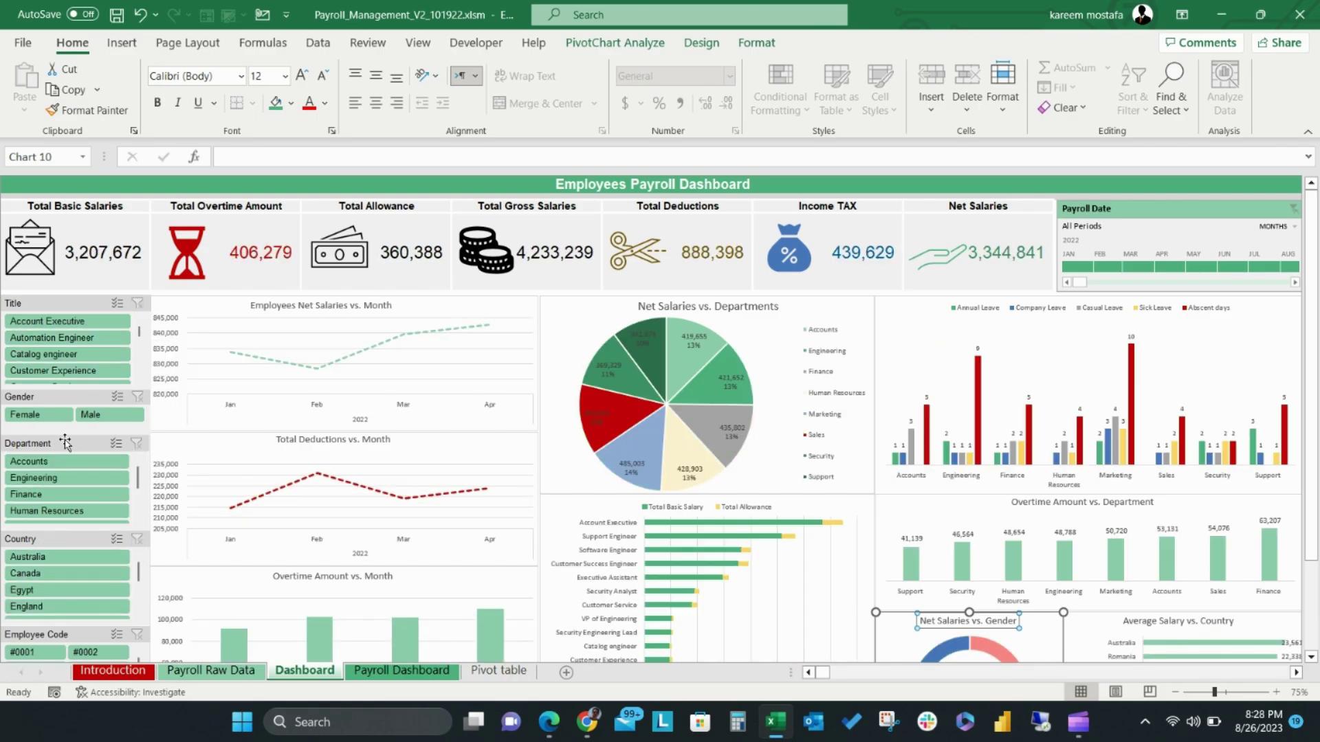
click(38, 415)
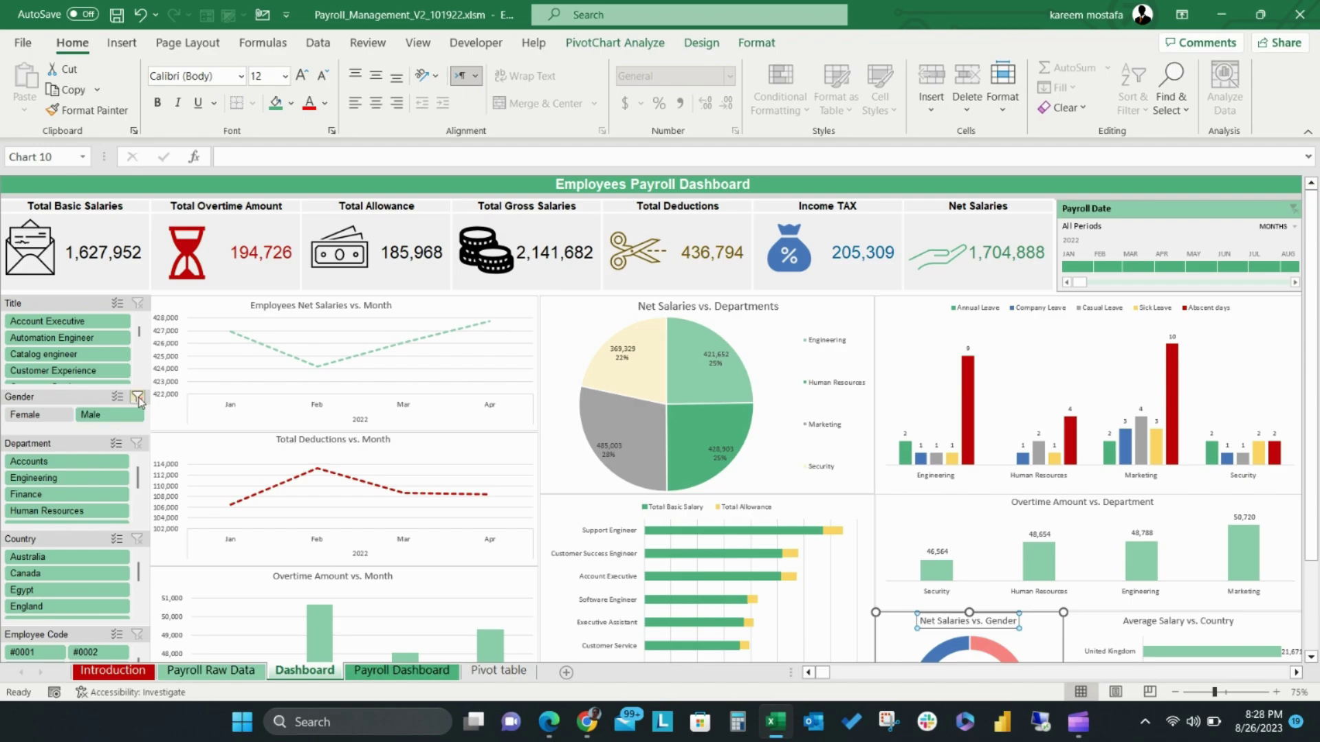
click(138, 398)
- Filter the Dashboard sheet to January through March 2022 with the Payroll Date timeline and switch its time level to years
click(1077, 273)
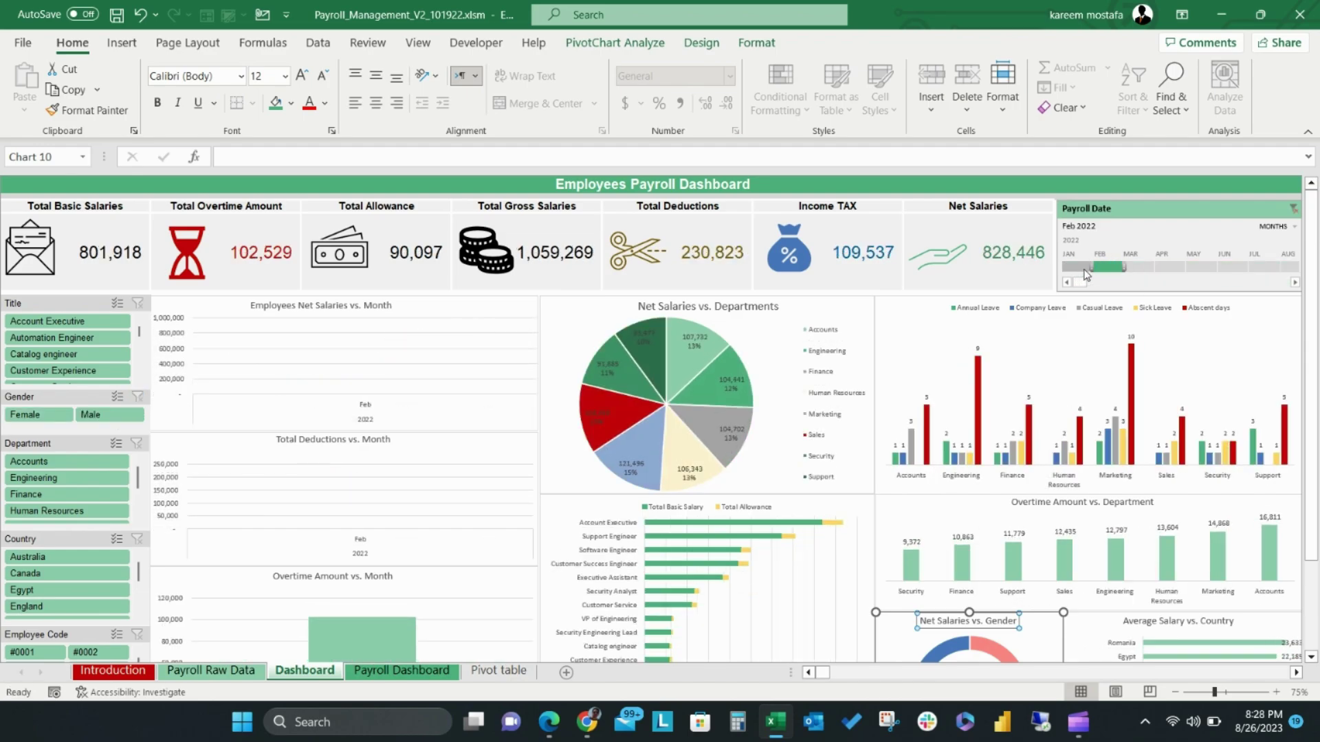
drag(1093, 269, 1157, 268)
click(1288, 228)
click(1278, 242)
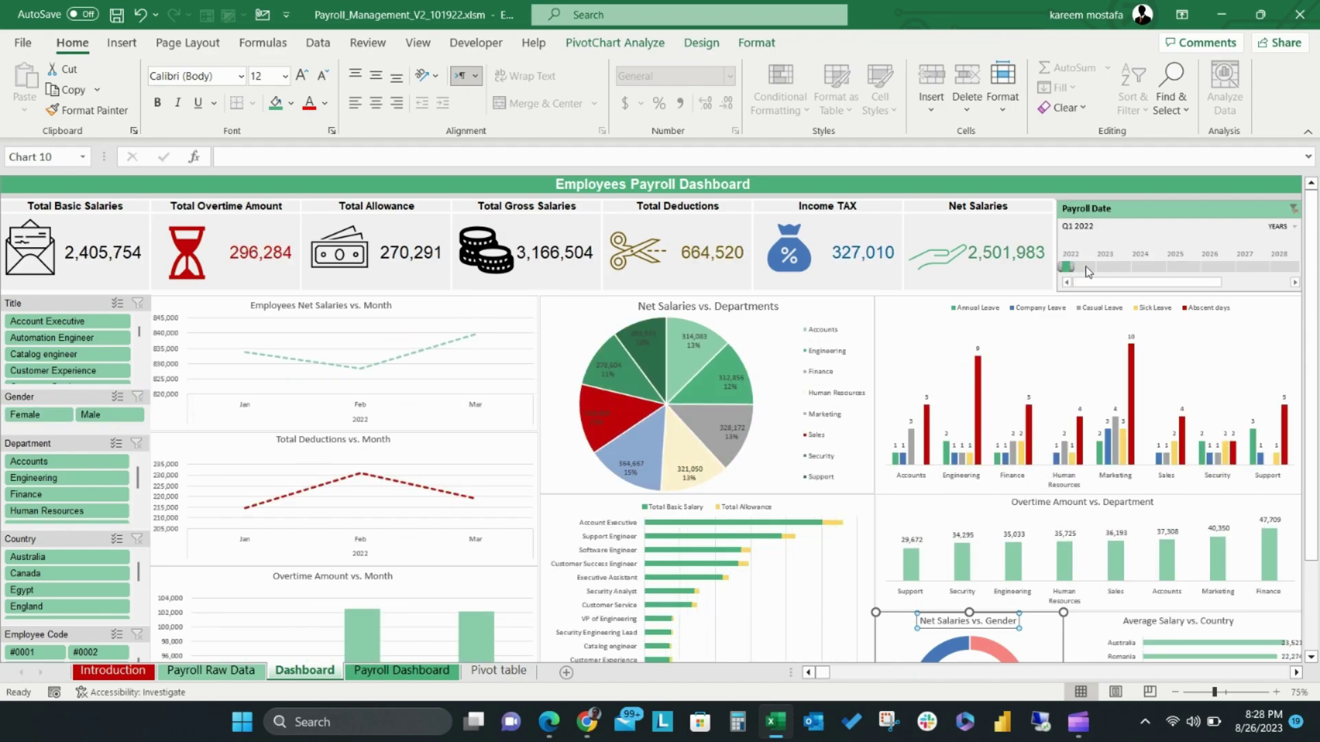
- Switch the Payroll Date timeline's time level to months and select January through April 2022
click(1286, 227)
click(1261, 295)
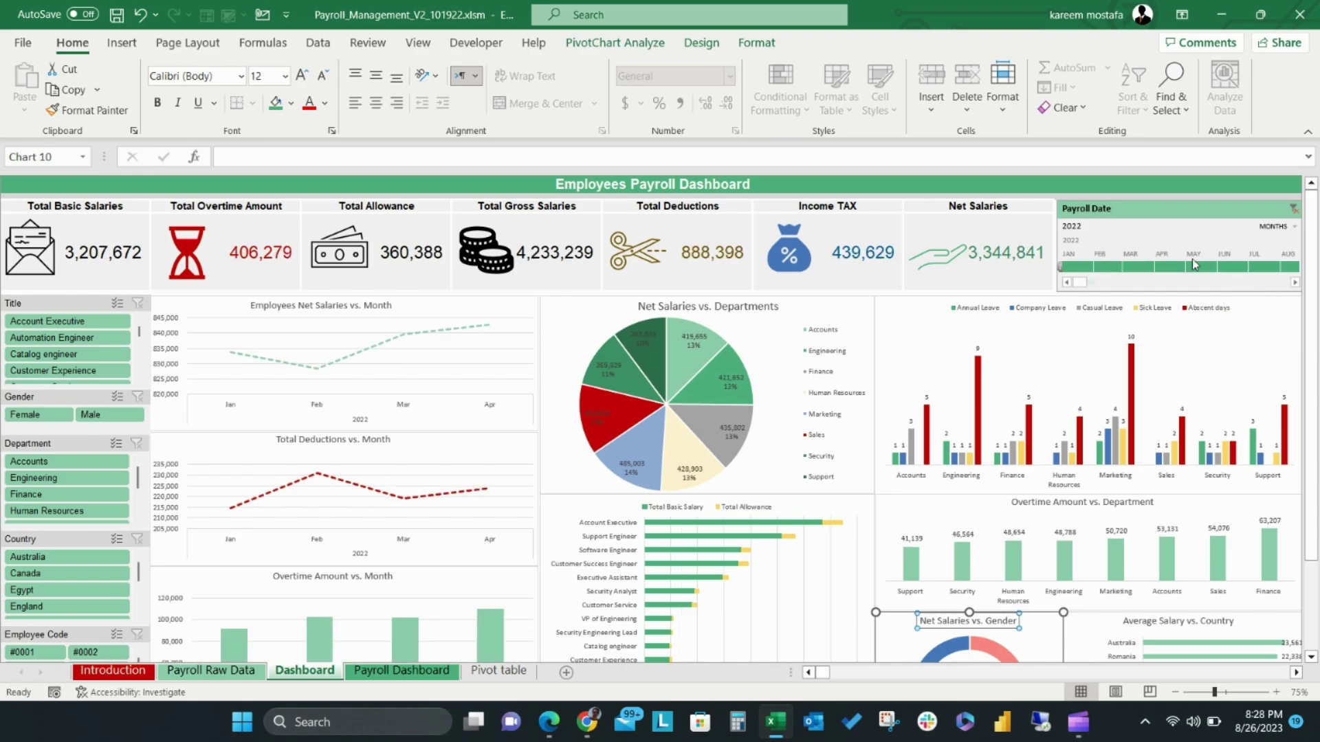
click(1078, 267)
drag(1113, 272, 1186, 269)
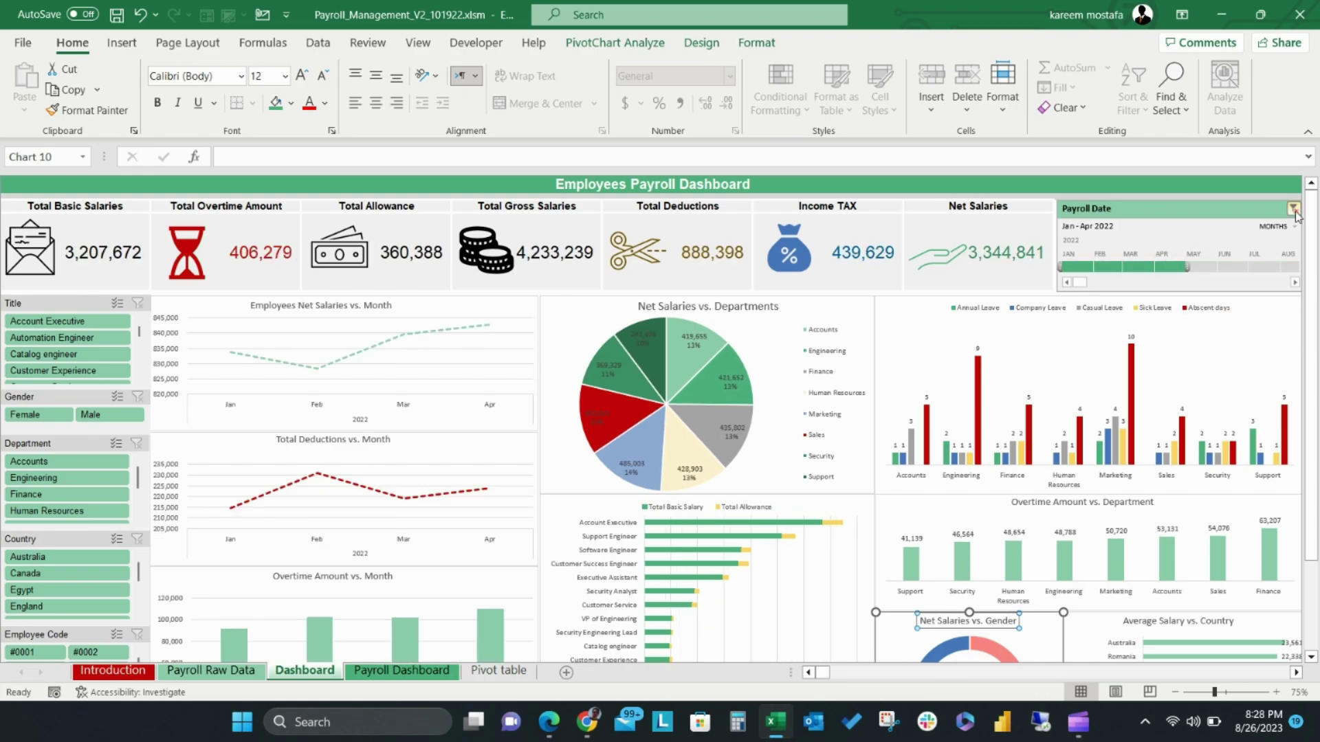
- Insert a Title slicer for the TopBarMetrics pivot table on the Pivot table sheet
scroll(92, 509, down, 5)
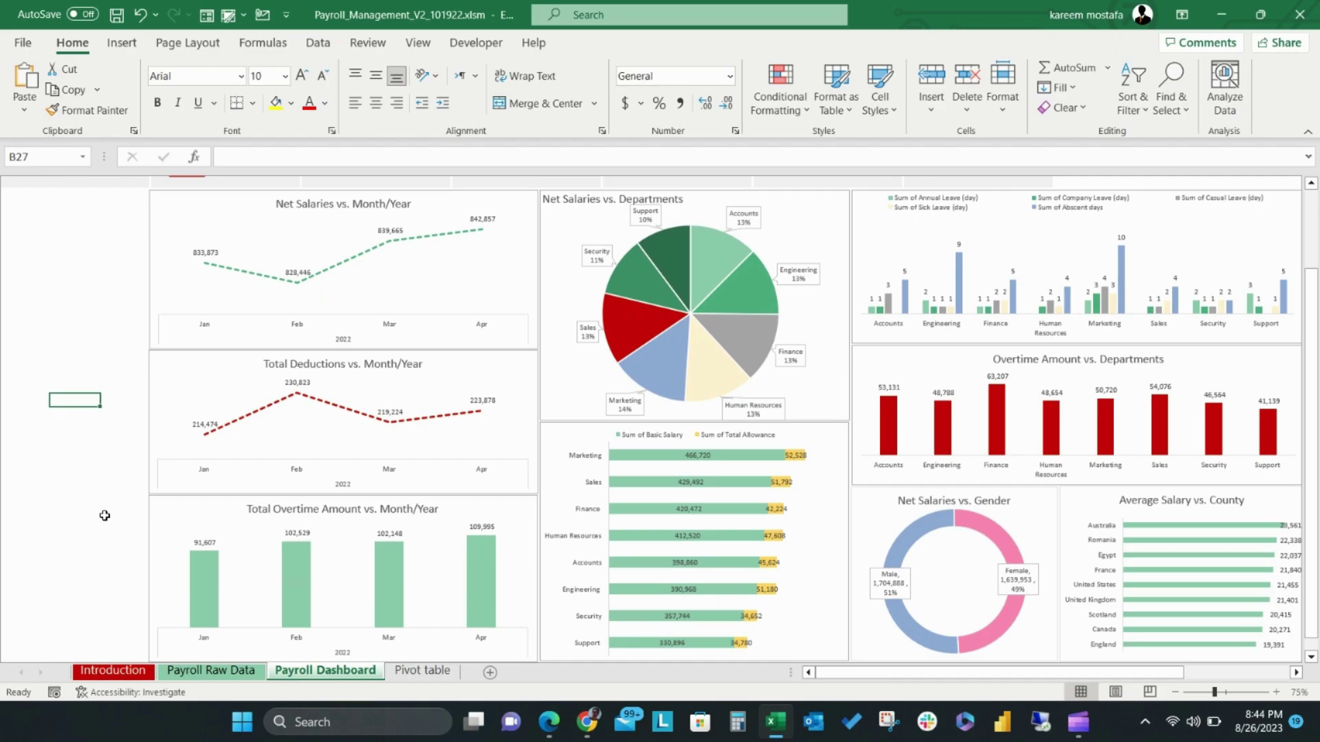
scroll(149, 546, up, 6)
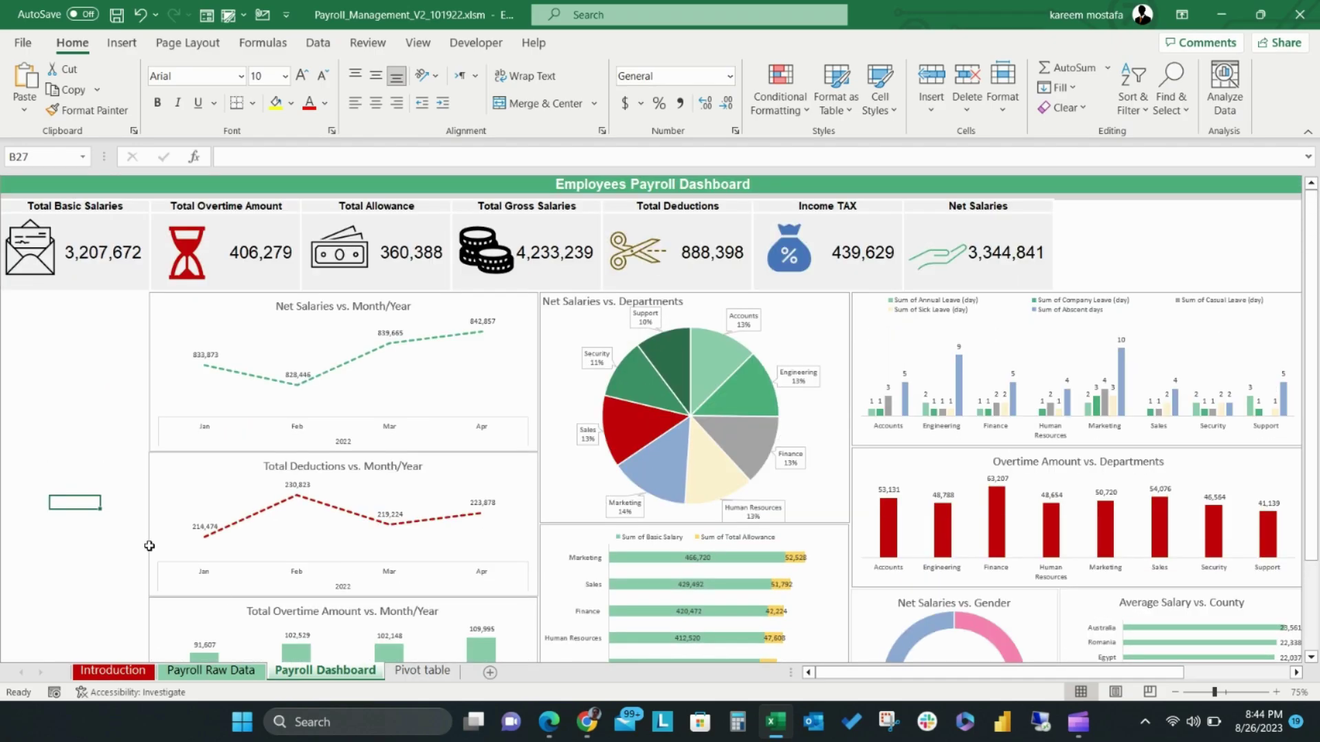
click(440, 672)
click(523, 531)
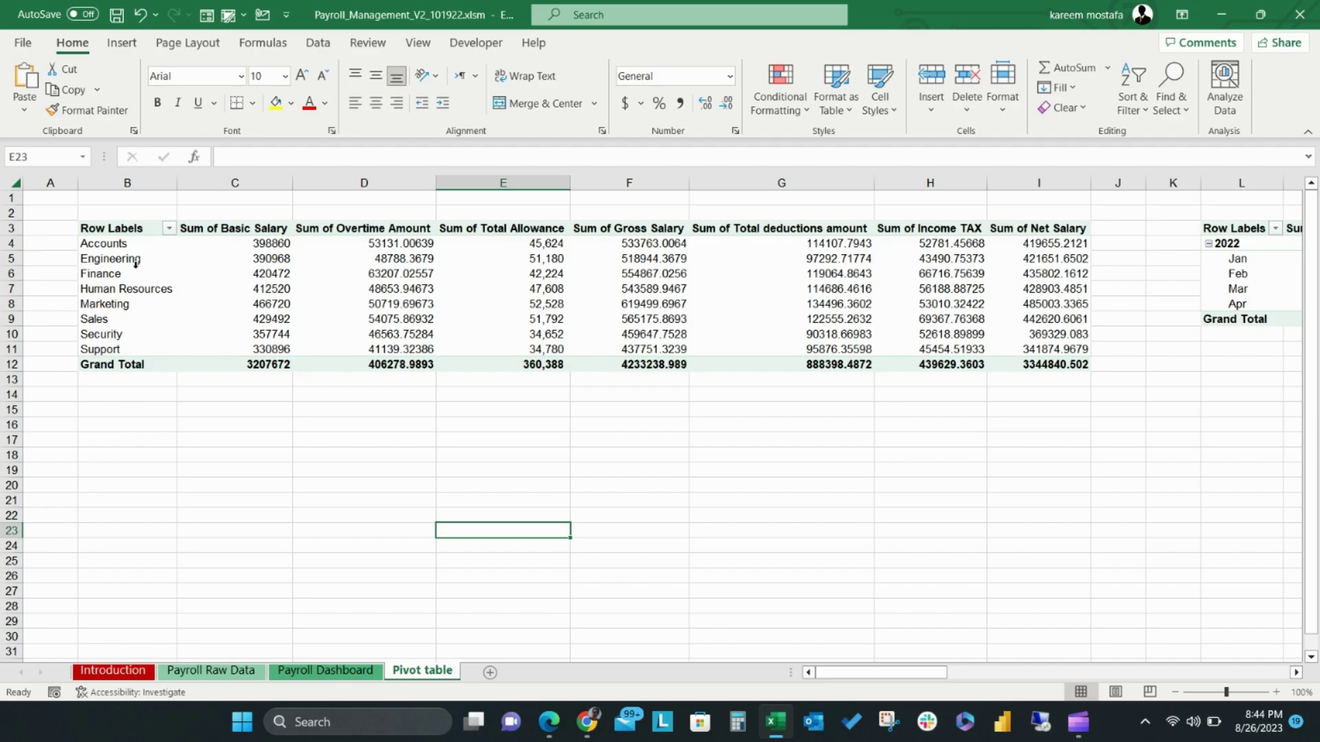
click(135, 264)
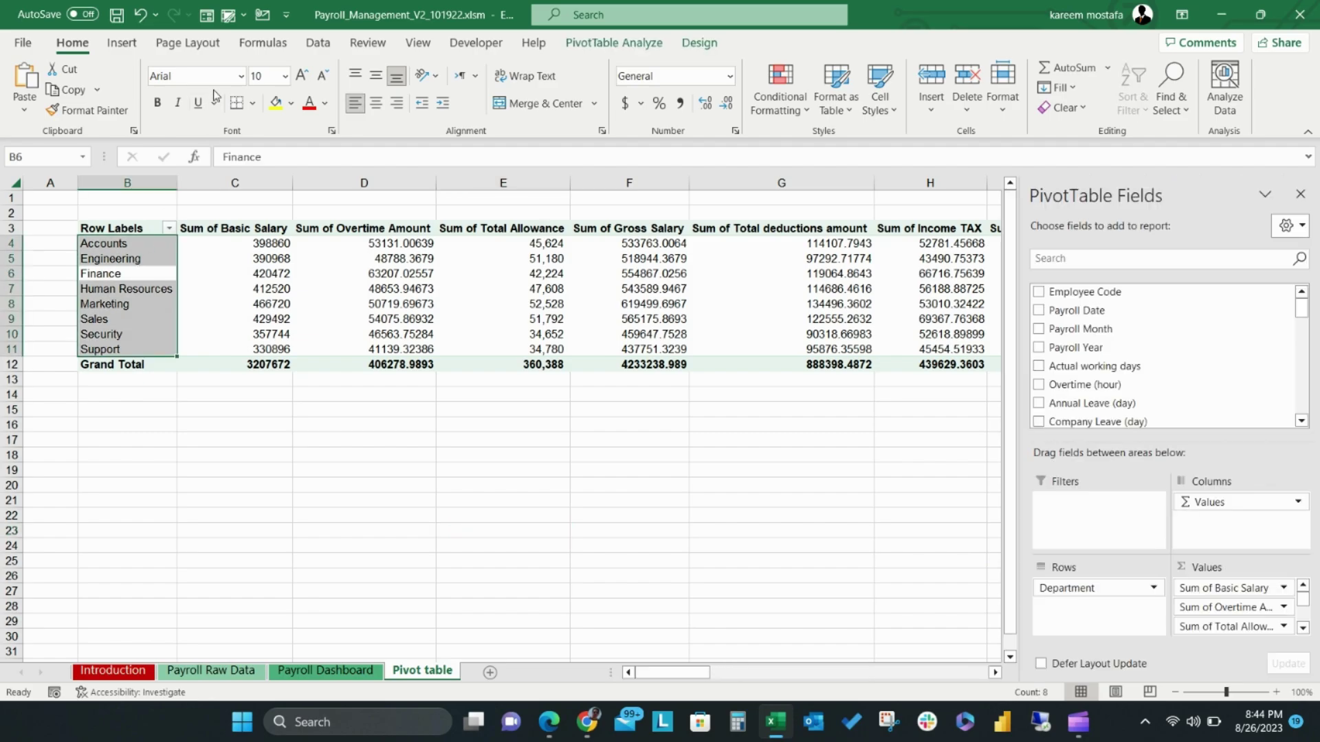
click(597, 44)
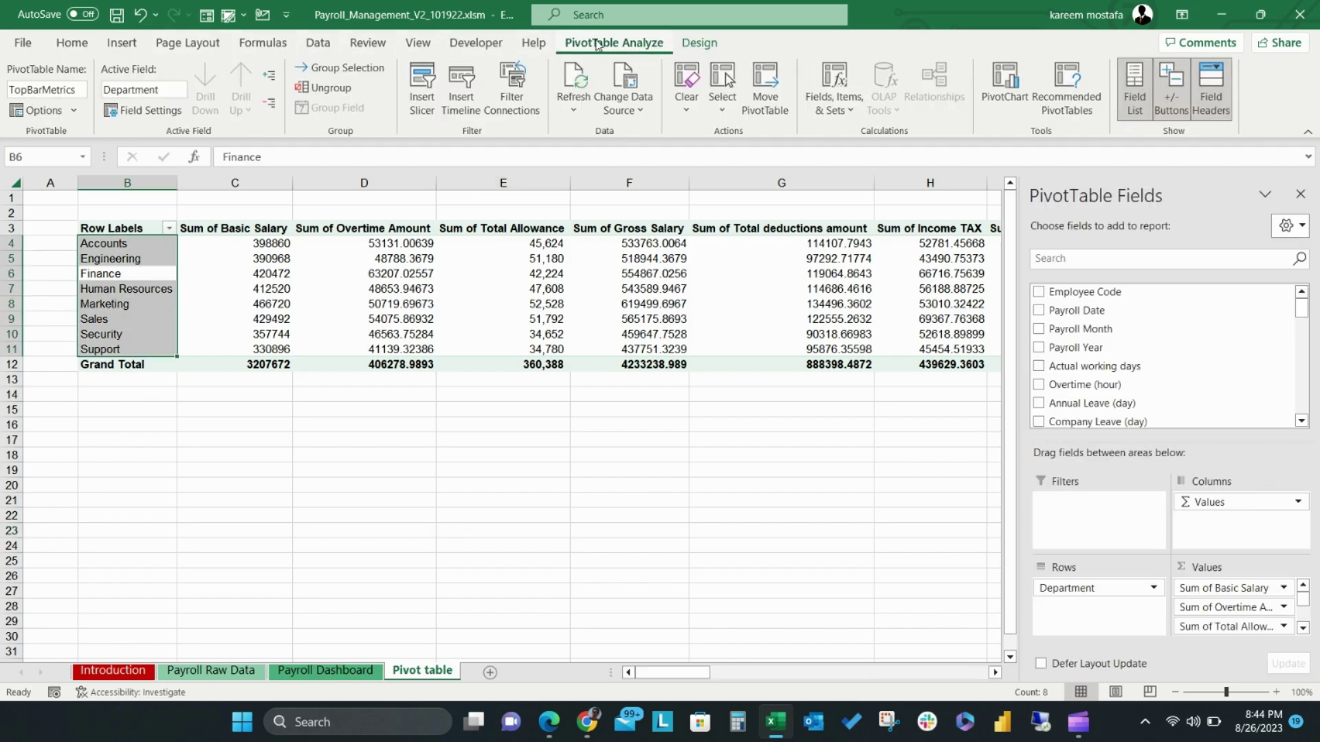
click(421, 88)
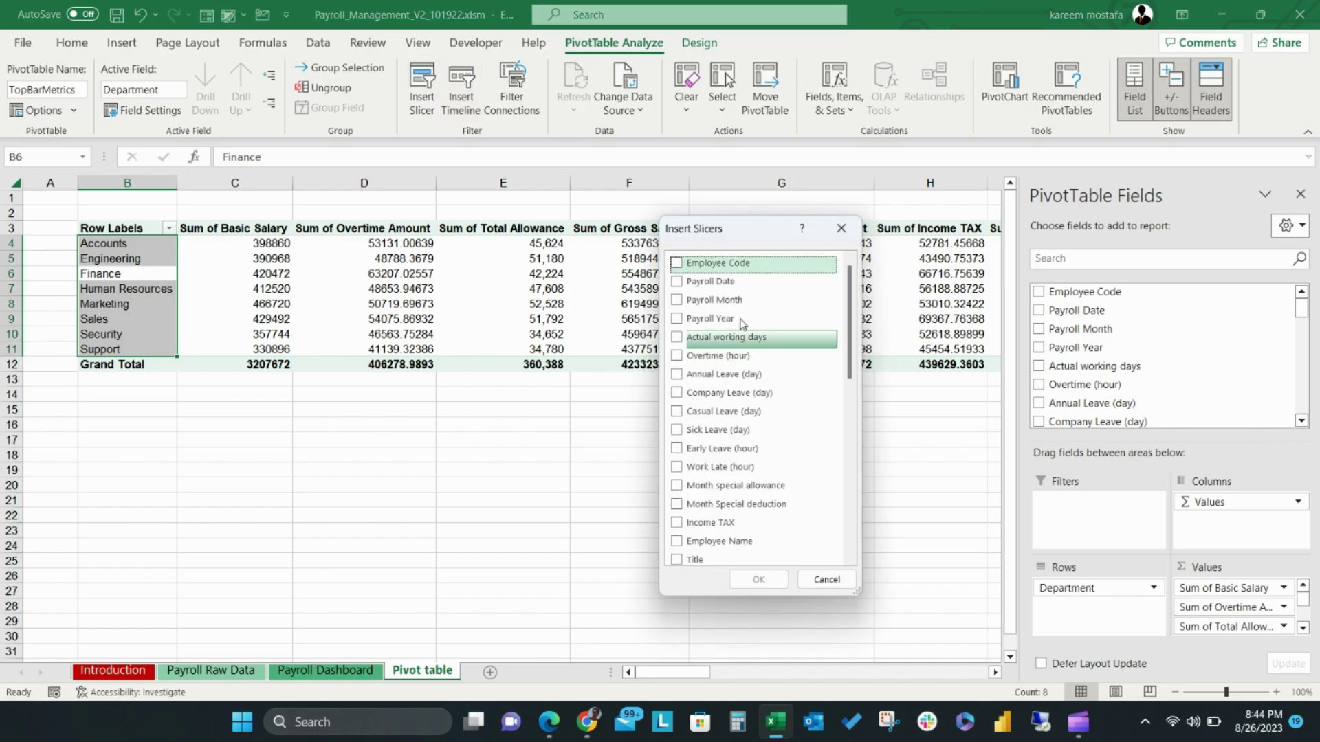
drag(715, 231, 340, 205)
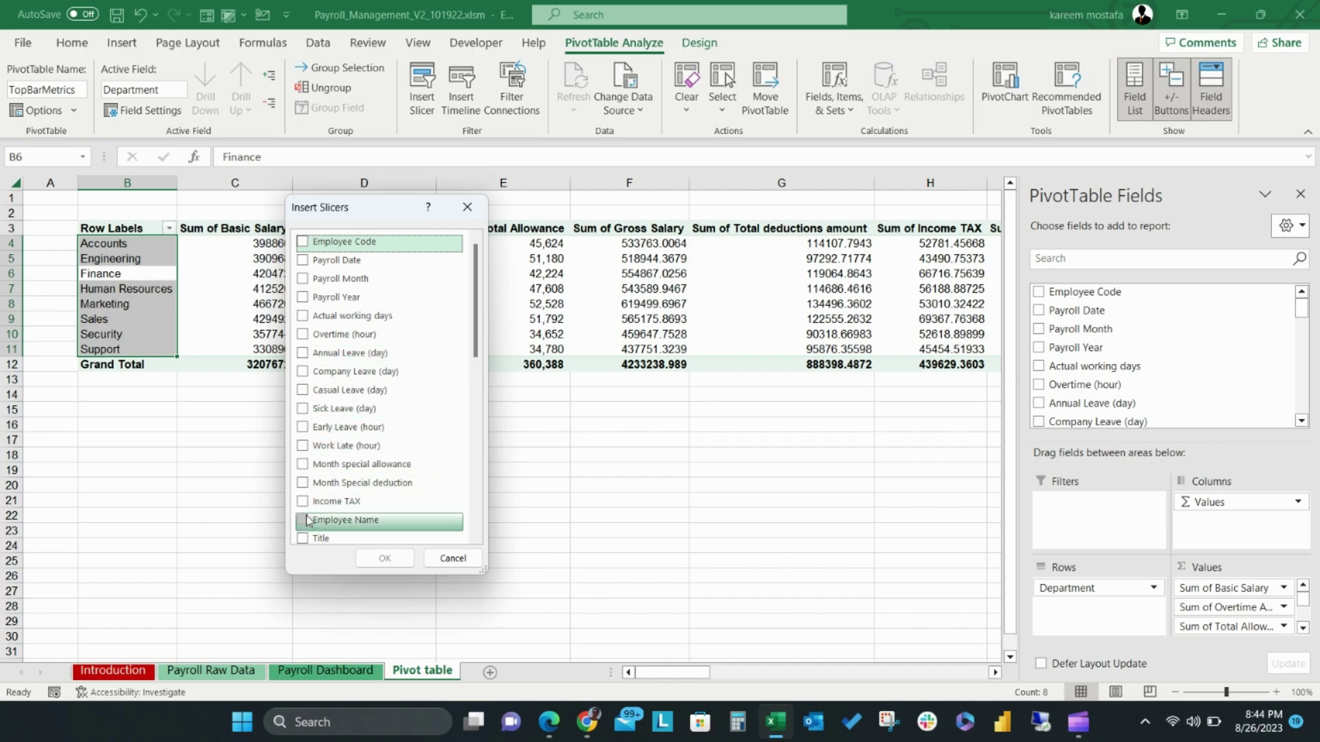
click(341, 538)
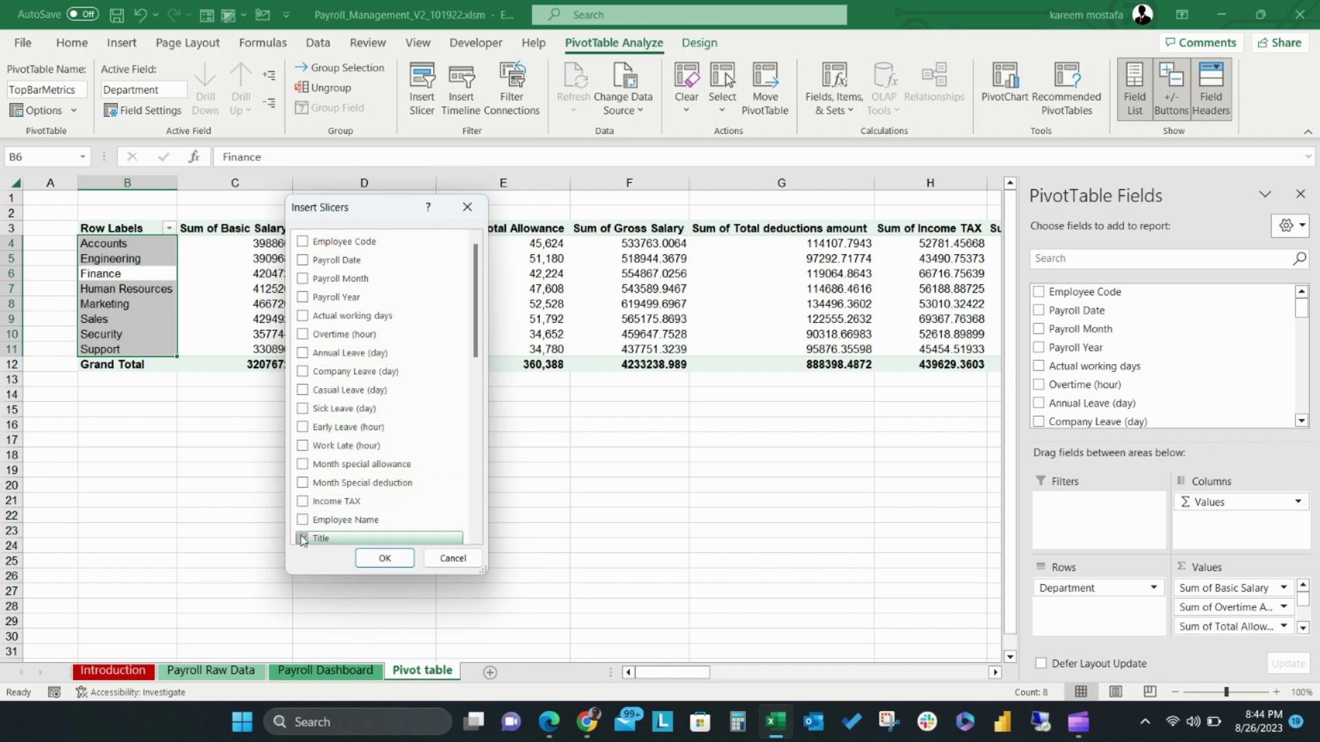
click(383, 558)
- Cut the Title slicer from the Pivot table sheet and paste it into the empty area of the Payroll Dashboard sheet
drag(498, 326, 376, 330)
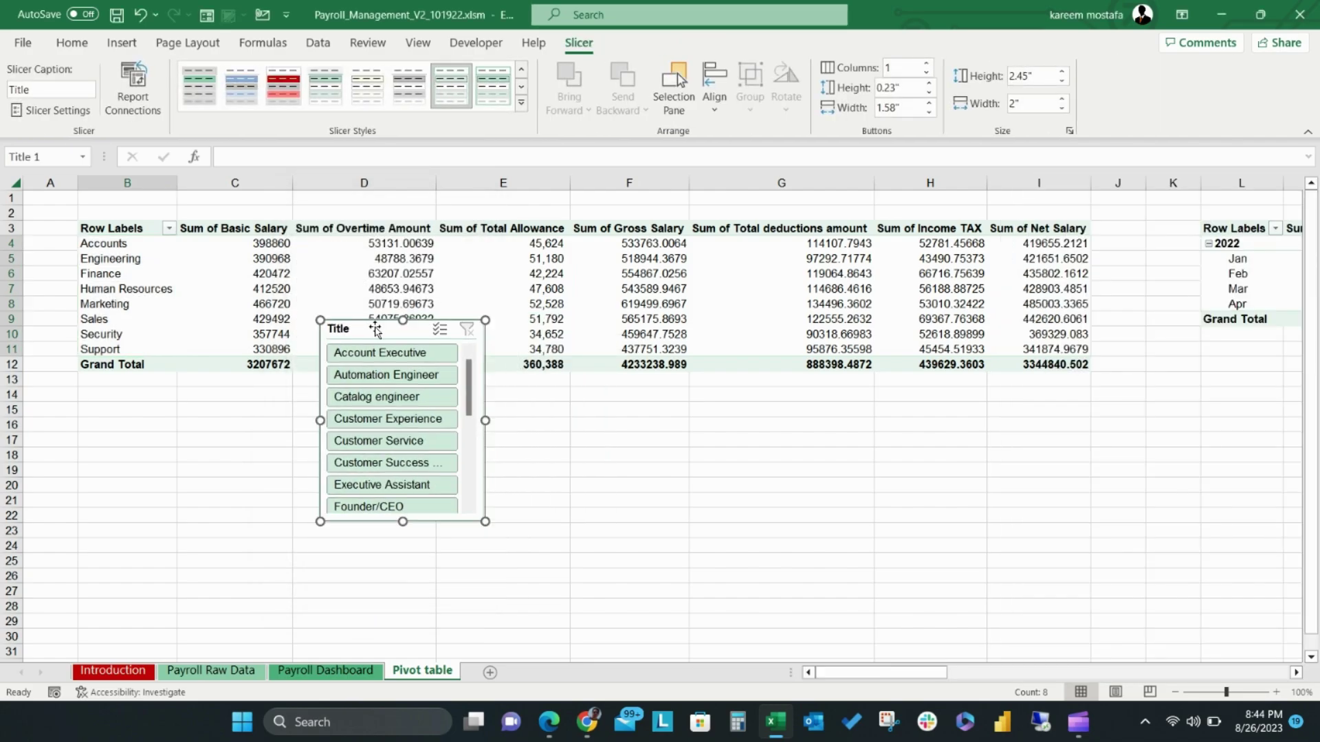
right_click(376, 330)
click(413, 503)
click(234, 462)
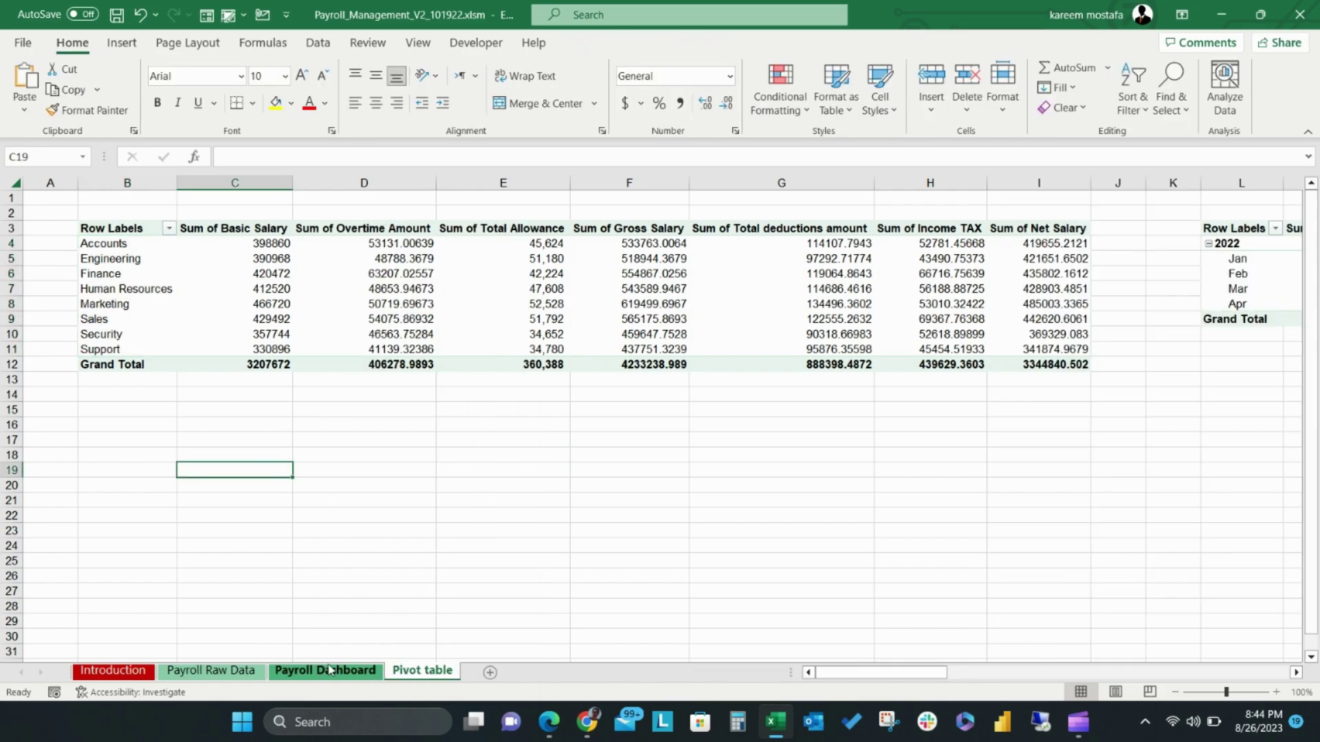
click(325, 671)
right_click(65, 325)
click(65, 296)
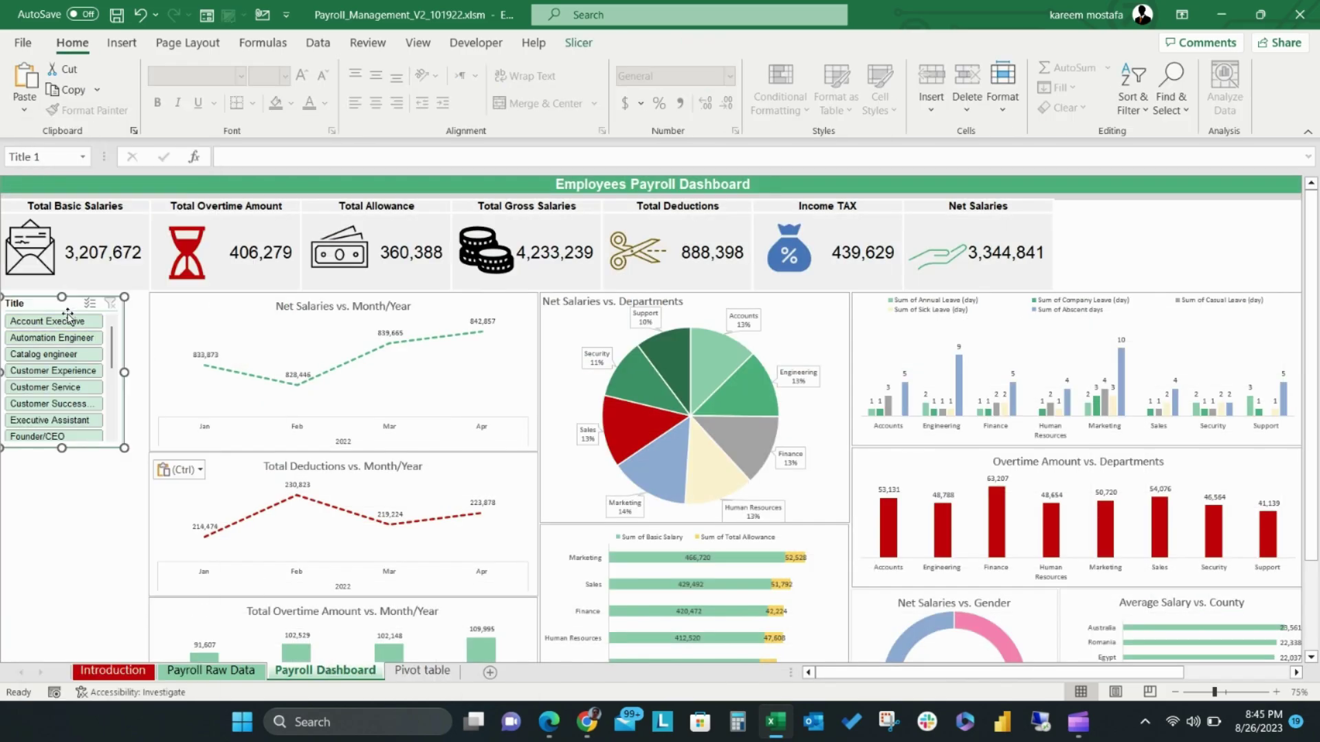
- Place the Title slicer directly below the Total Basic Salaries card and enlarge it to about 2.59" high by 2.39" wide
click(32, 300)
drag(125, 369, 148, 369)
drag(75, 444, 74, 453)
- Try several slicer styles on the Title slicer and apply the first custom style with green and grey buttons
click(578, 44)
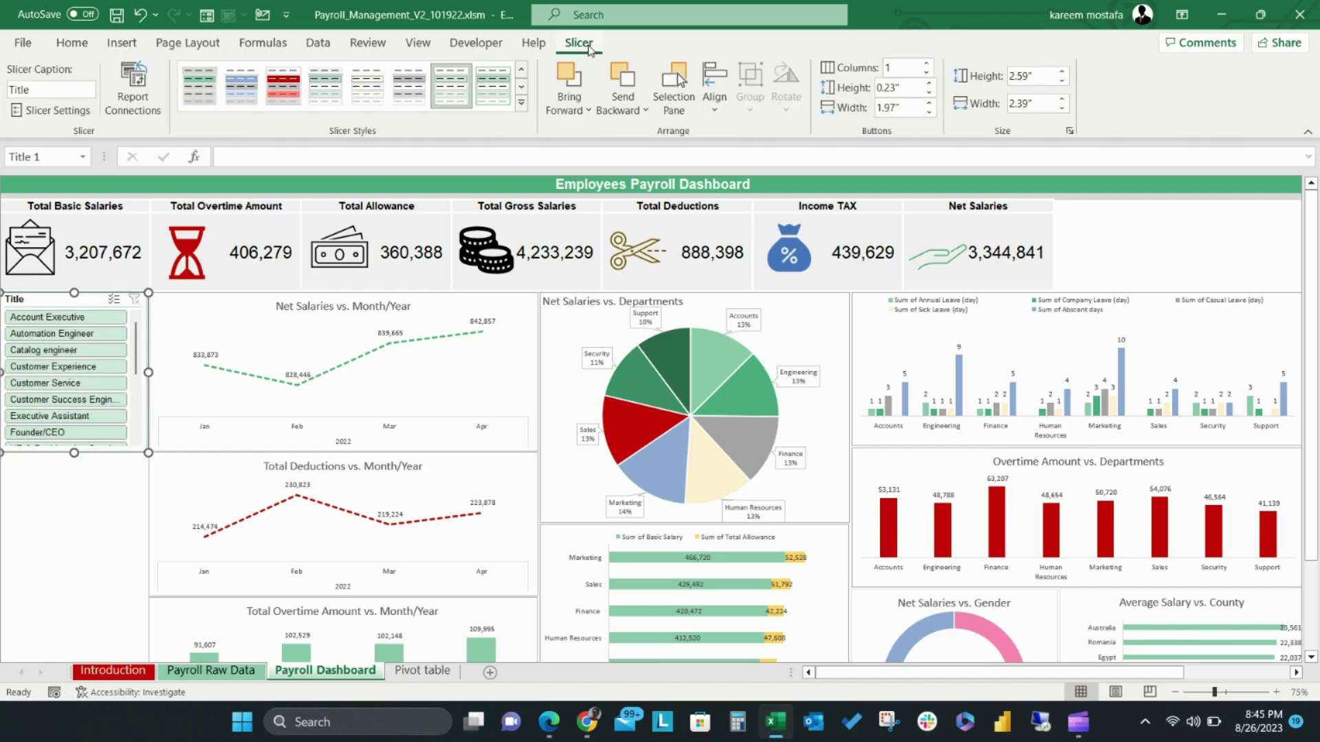
click(202, 101)
click(521, 103)
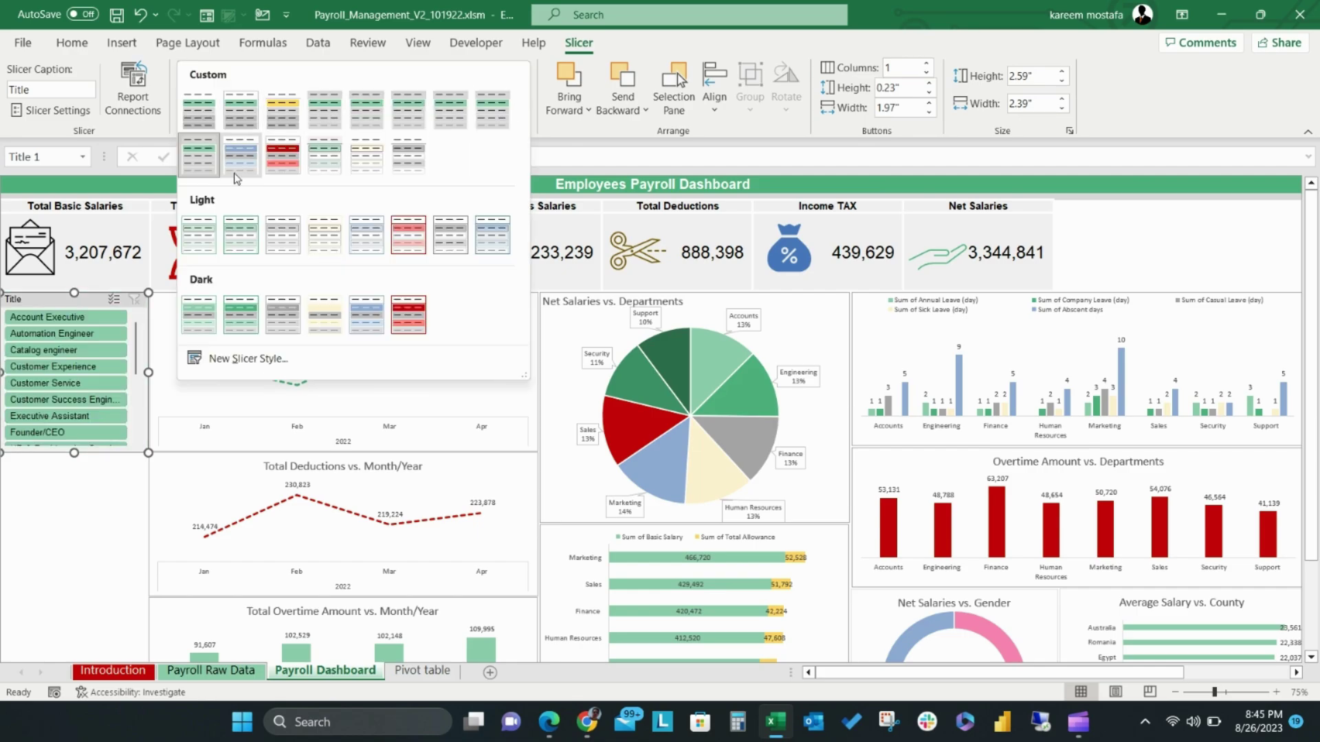
click(421, 309)
click(521, 103)
click(215, 117)
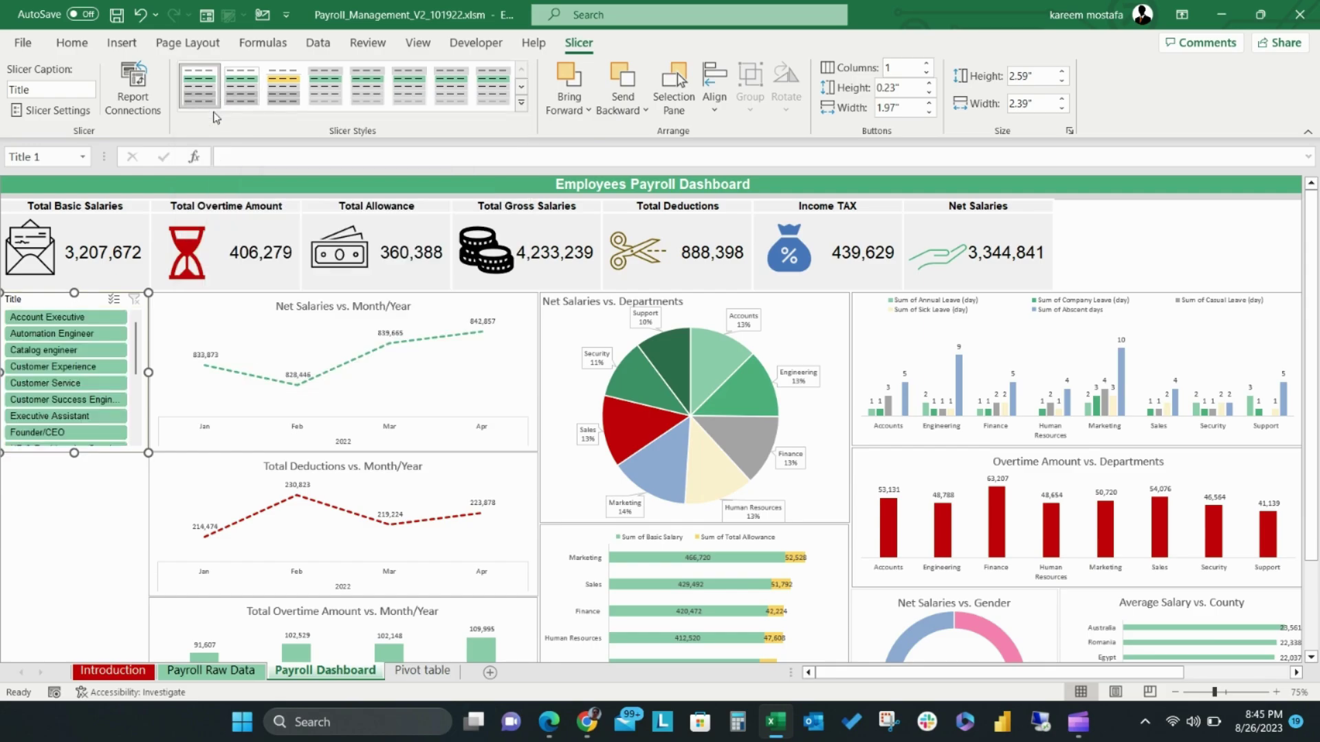
click(57, 514)
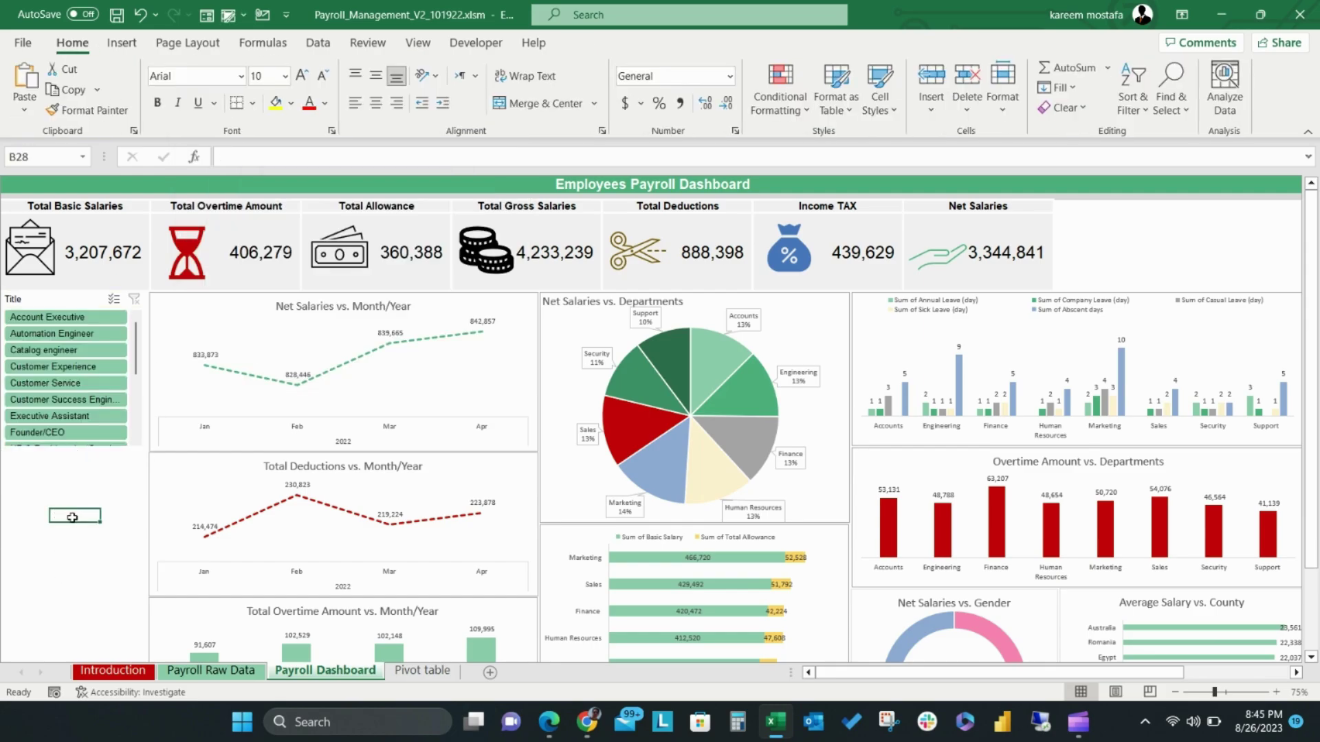
- Try a two-column button layout on the Title slicer and set it back to 1 column
click(74, 300)
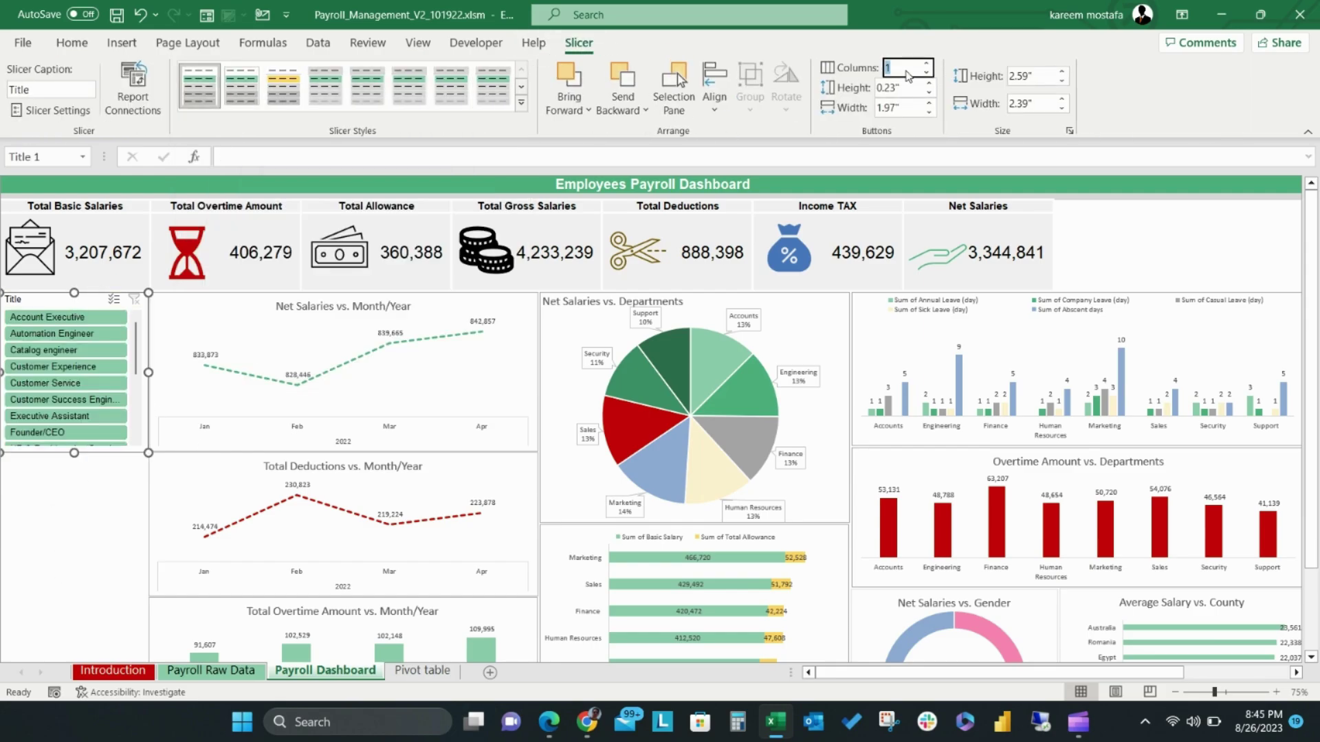
text(2)
key(Tab)
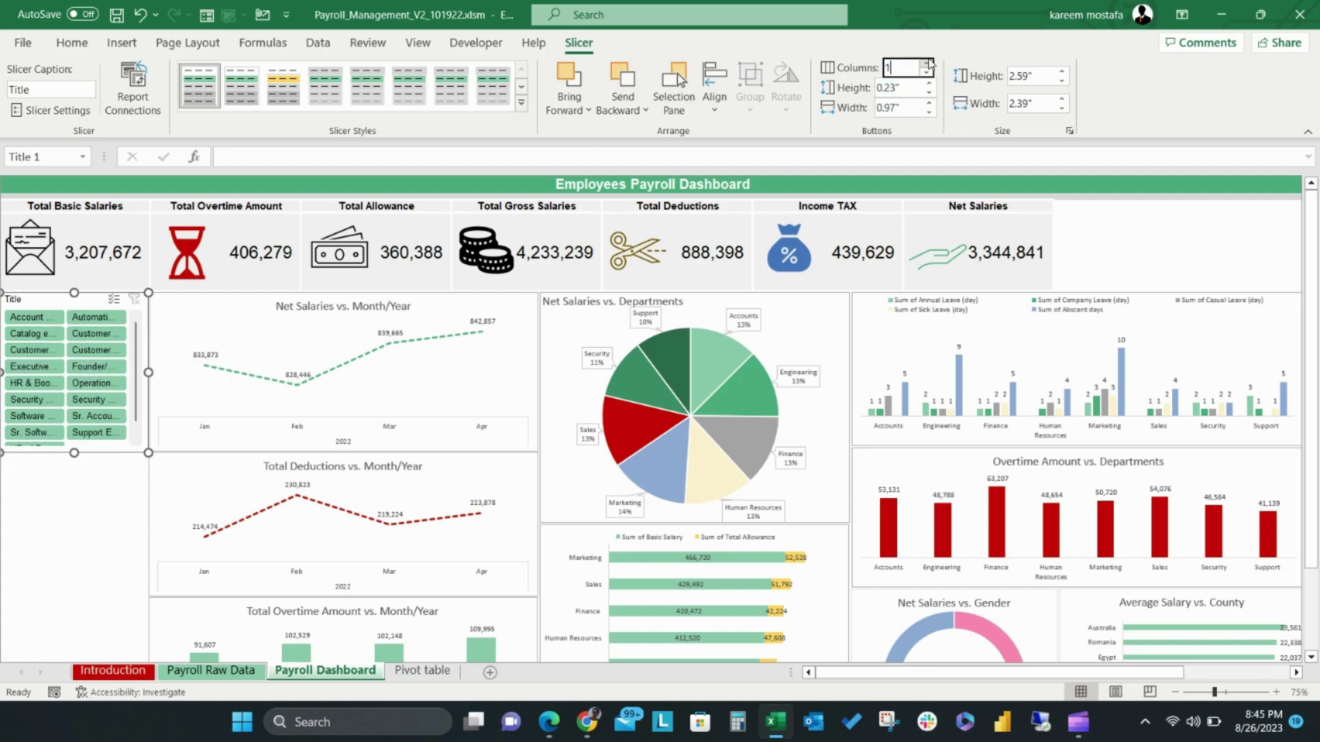
click(907, 67)
text(1)
key(Return)
click(74, 516)
click(74, 568)
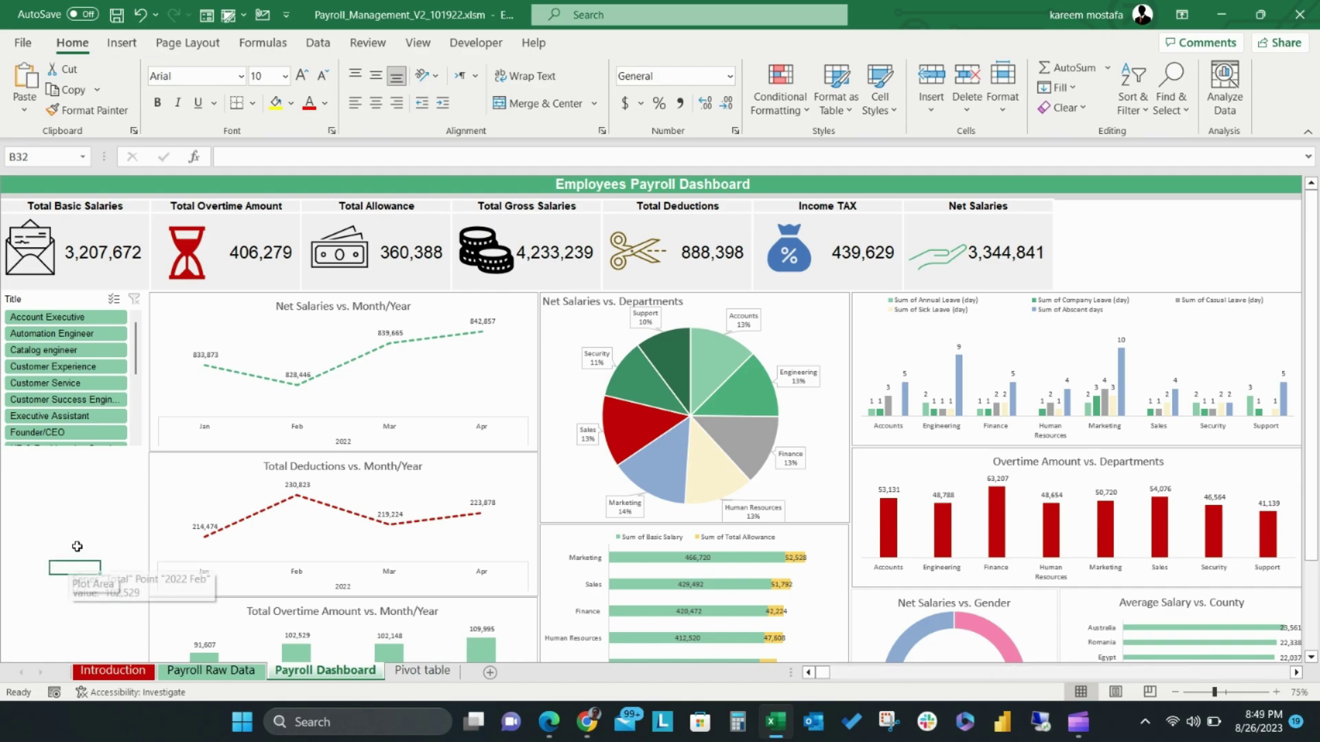
- Test the Title slicer against the summary cards with Automation Engineer, Customer Success Engineer, Customer Service and Catalog engineer, and clear the filter
click(52, 333)
click(66, 399)
ctrl+click(45, 383)
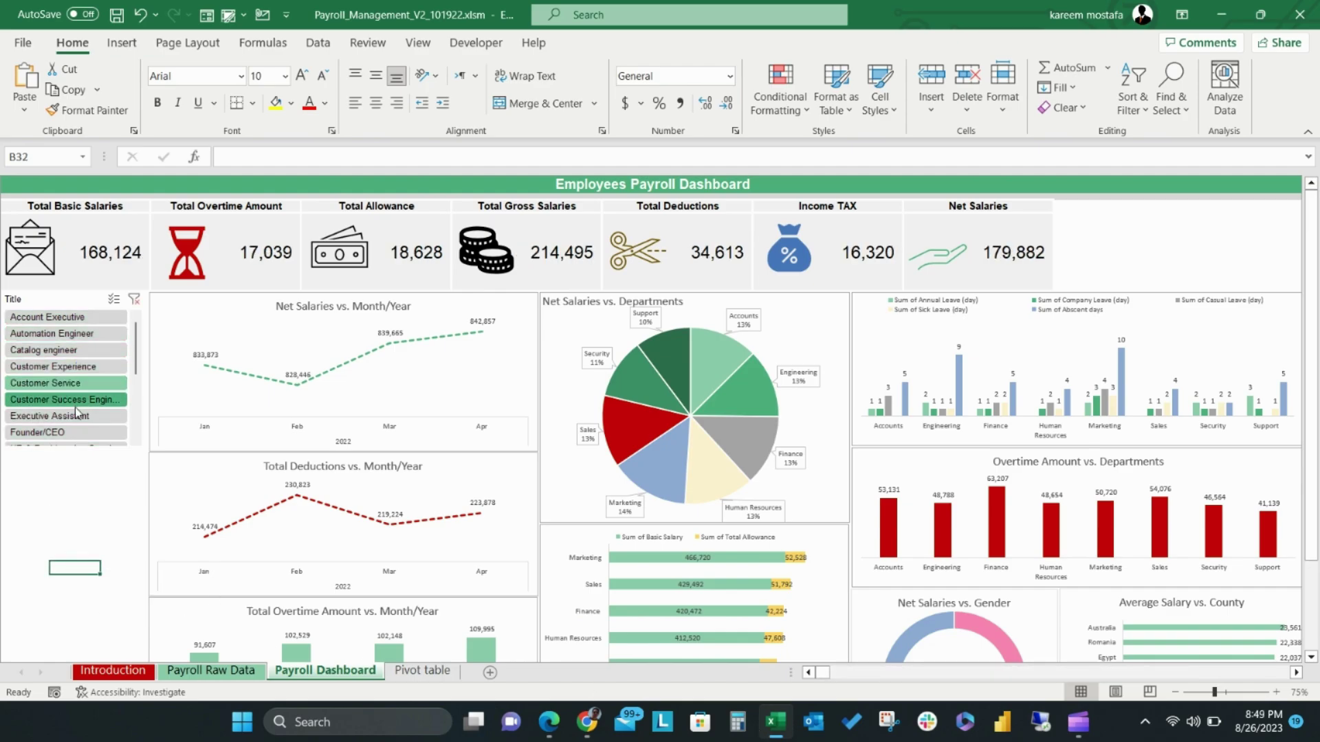
click(82, 400)
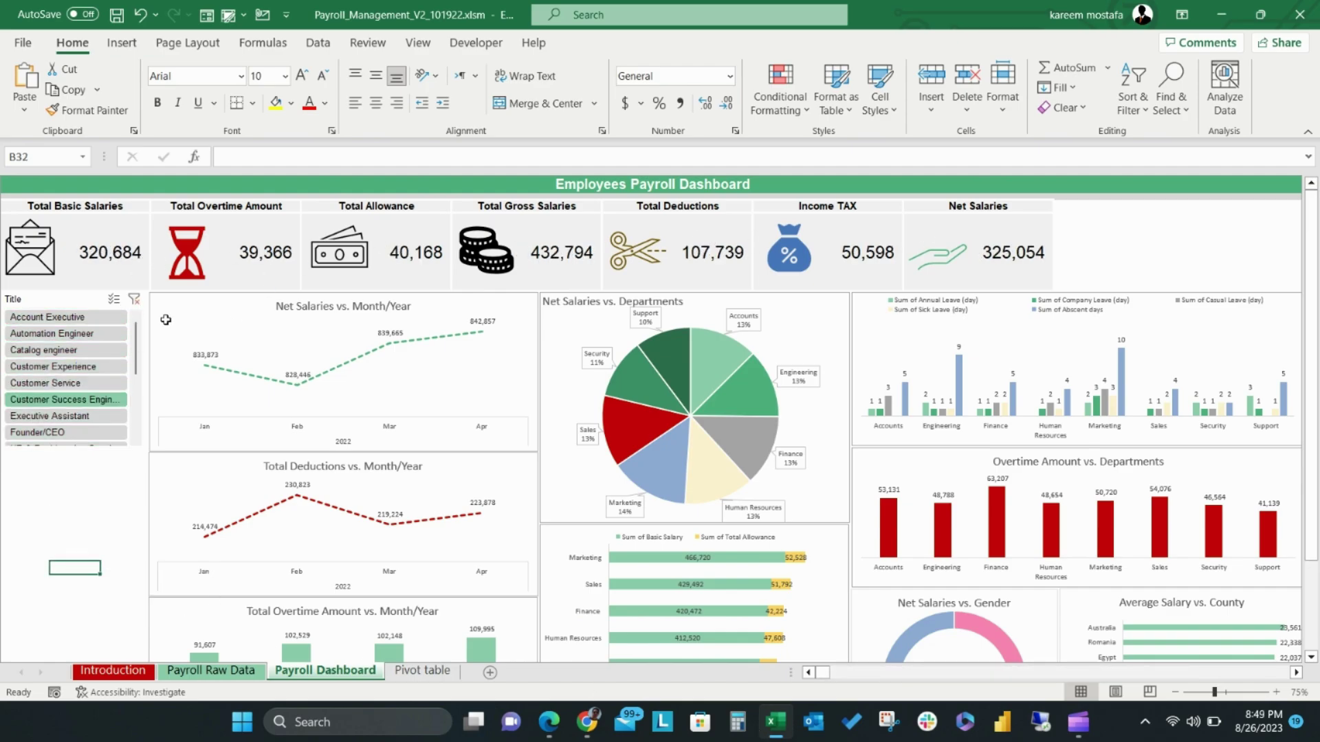
click(134, 299)
click(52, 333)
click(44, 350)
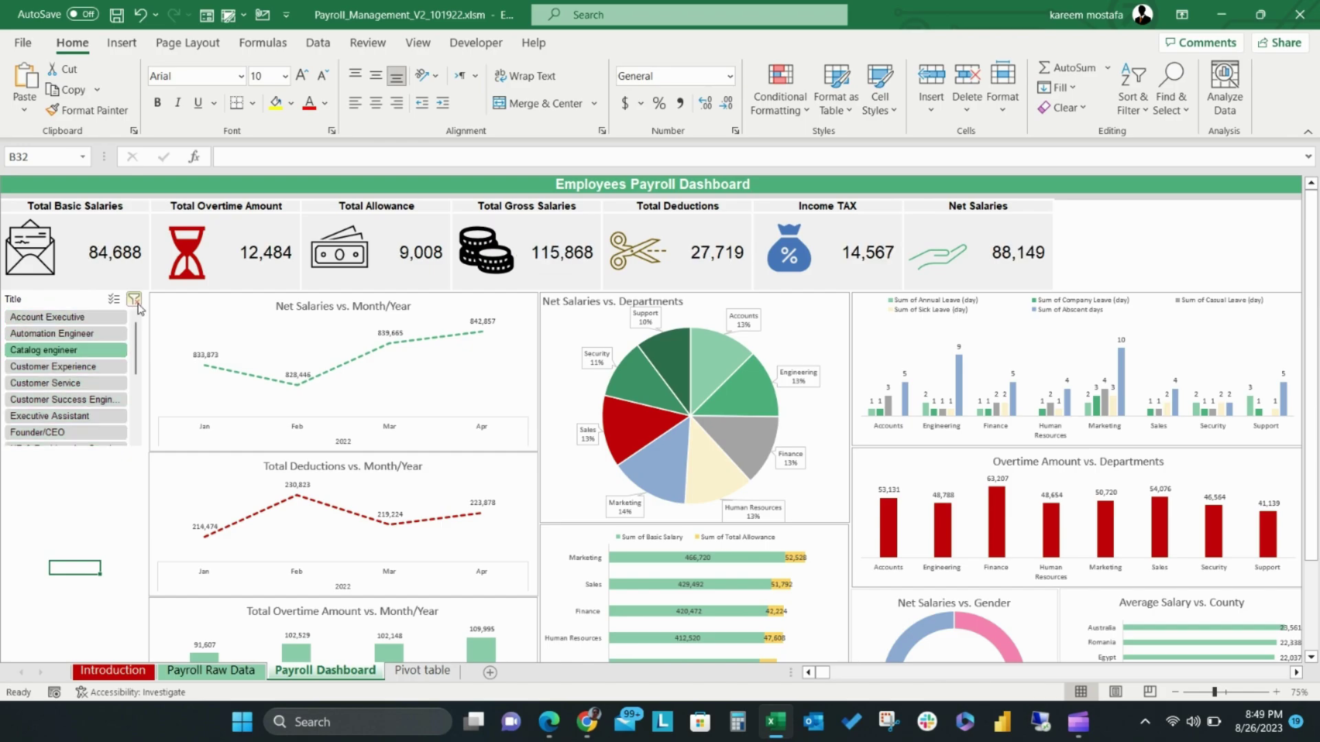
click(134, 300)
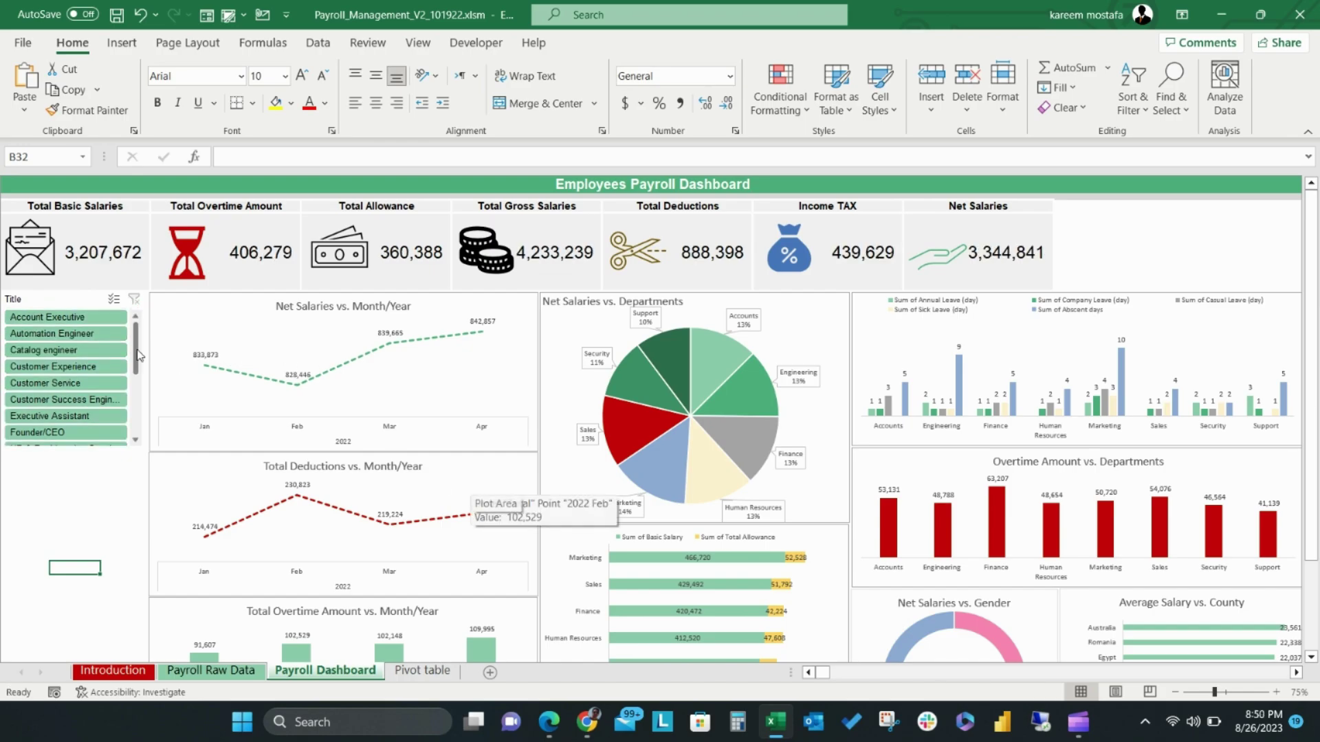
- Connect the Title slicer to every report on the Pivot table sheet, from AverageSalaryVsCountry through TotalDeductionsLineChart
right_click(47, 303)
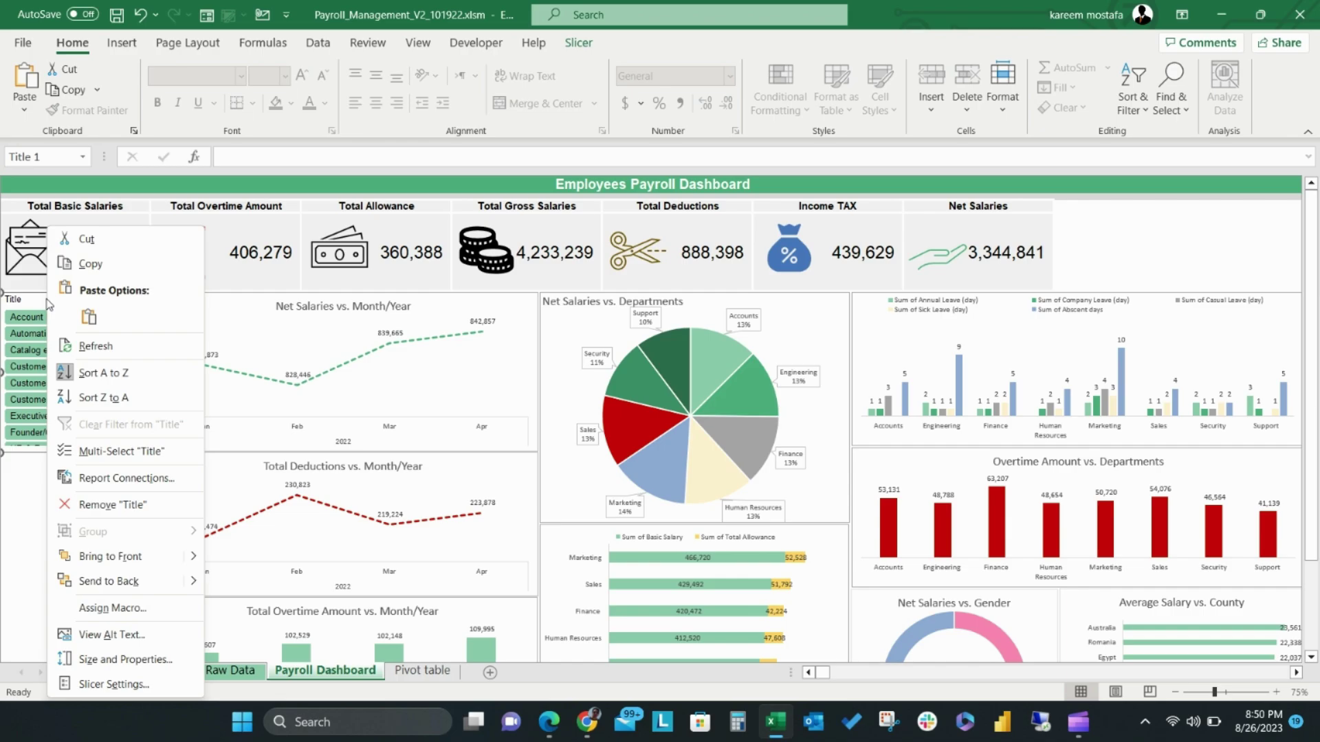
click(120, 481)
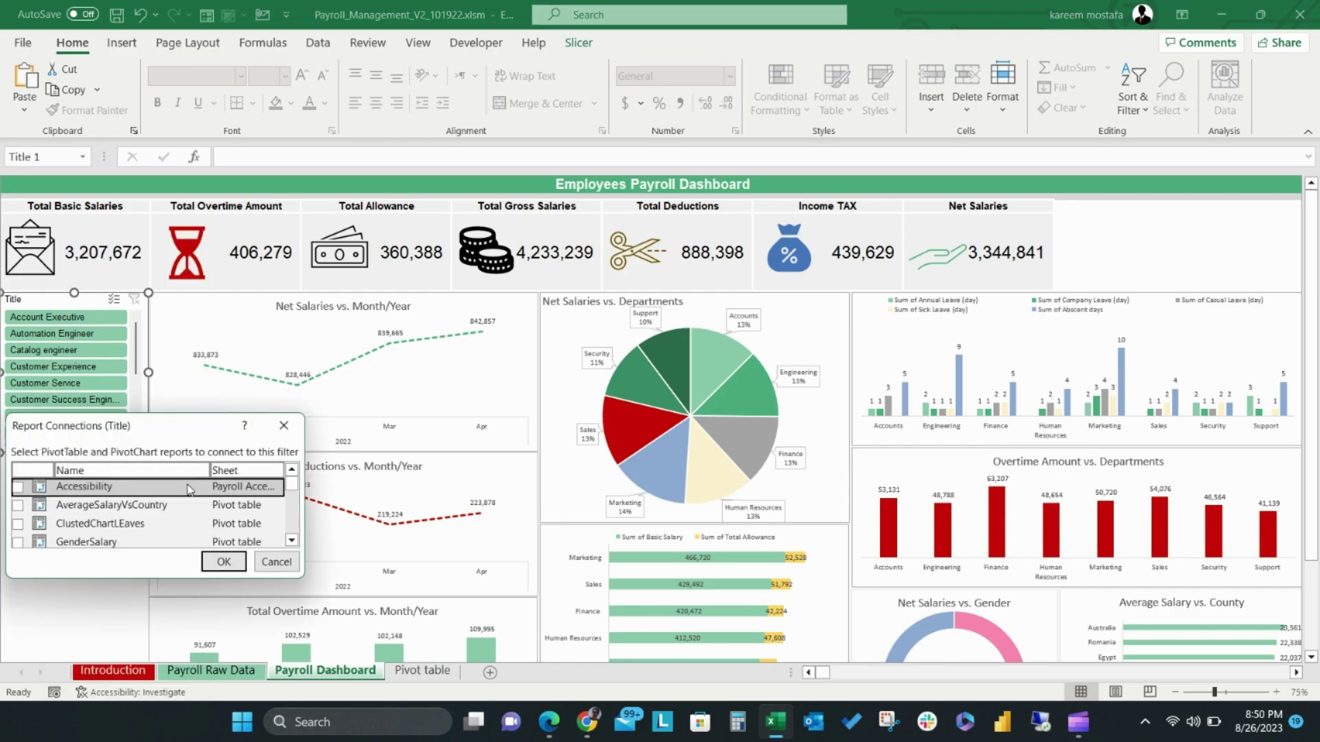
double_click(128, 581)
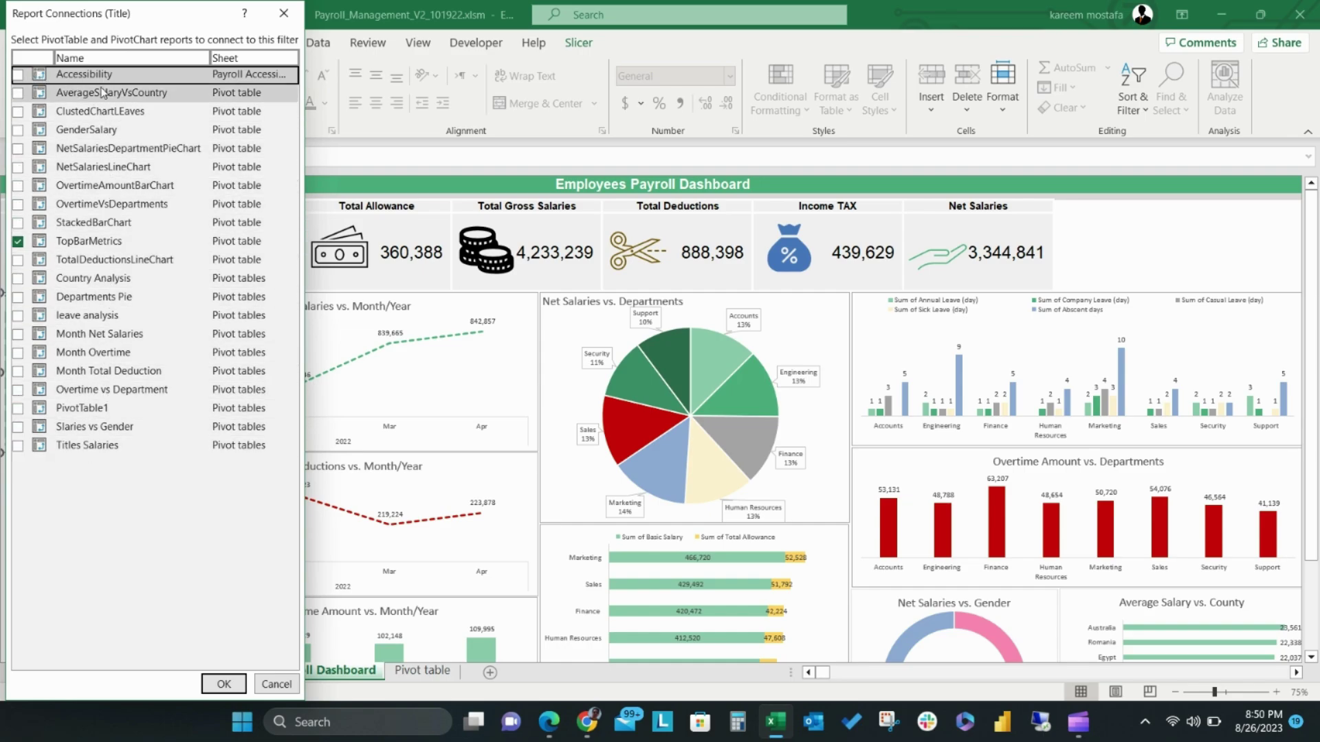
click(18, 92)
click(18, 111)
click(18, 129)
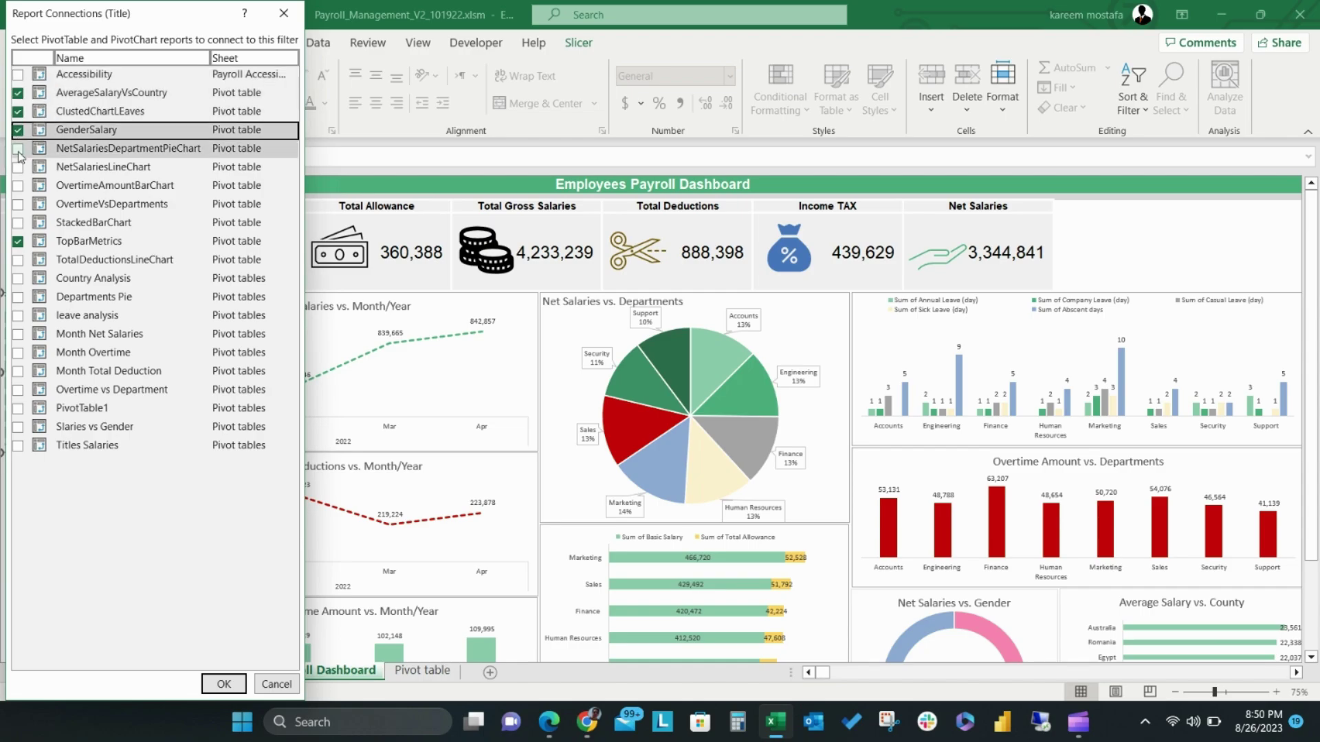
click(18, 147)
click(18, 166)
click(18, 185)
click(18, 203)
click(18, 222)
click(18, 260)
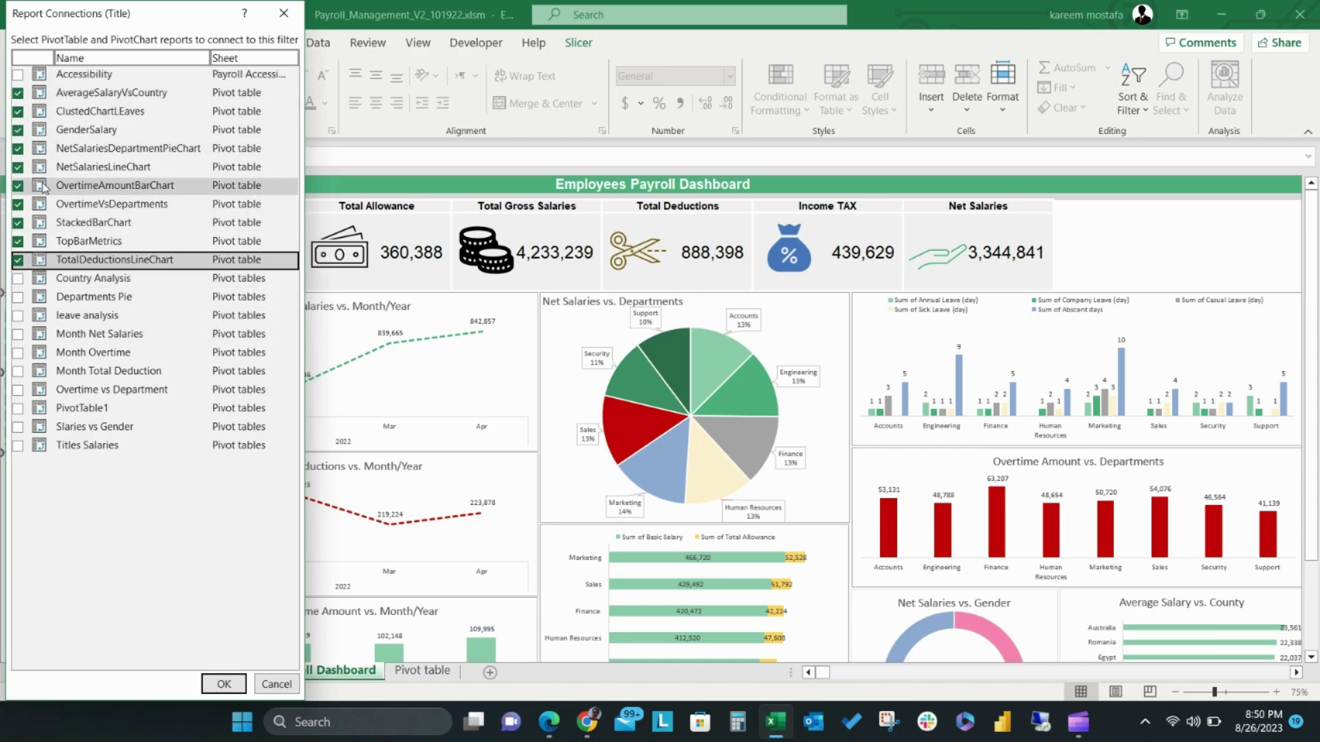
click(223, 684)
- Test the connected Title slicer on all charts with titles such as Customer Experience, Executive Assistant and Account Executive, and clear the filter
click(74, 503)
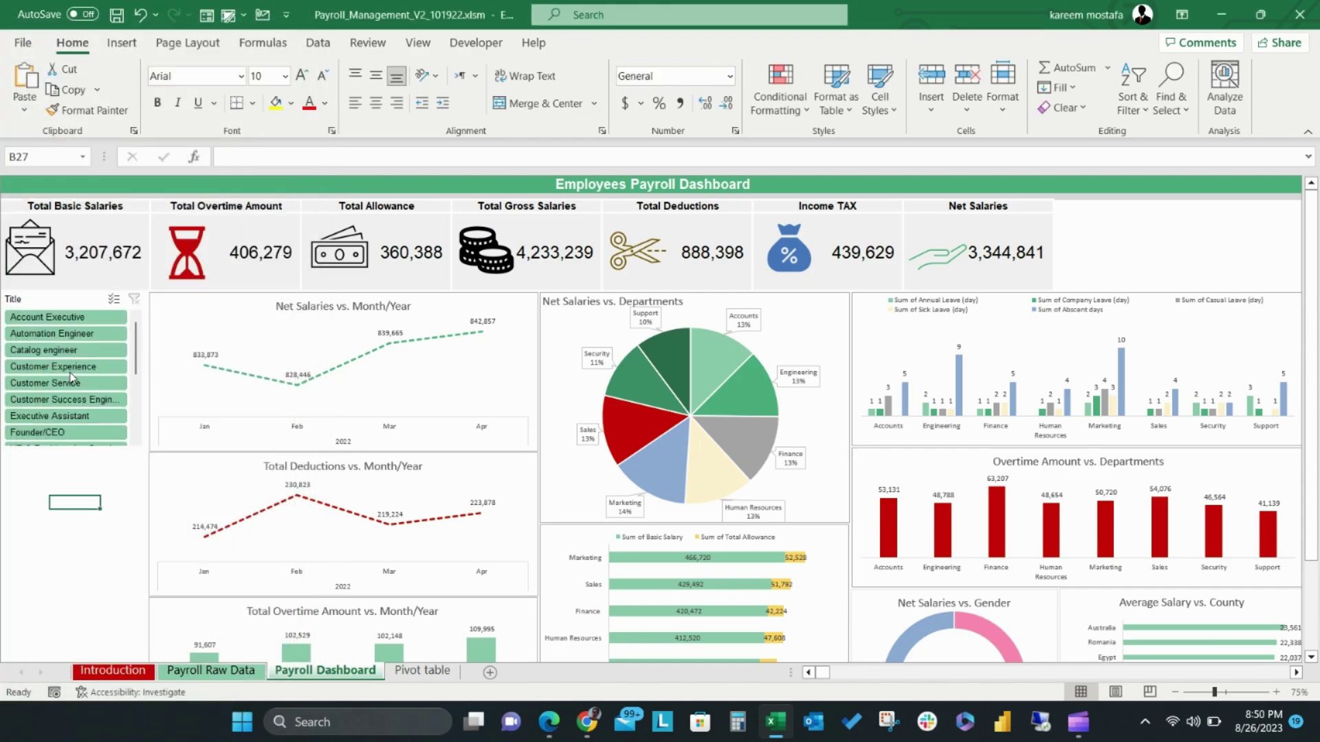
click(55, 367)
click(55, 399)
ctrl+click(69, 416)
click(68, 416)
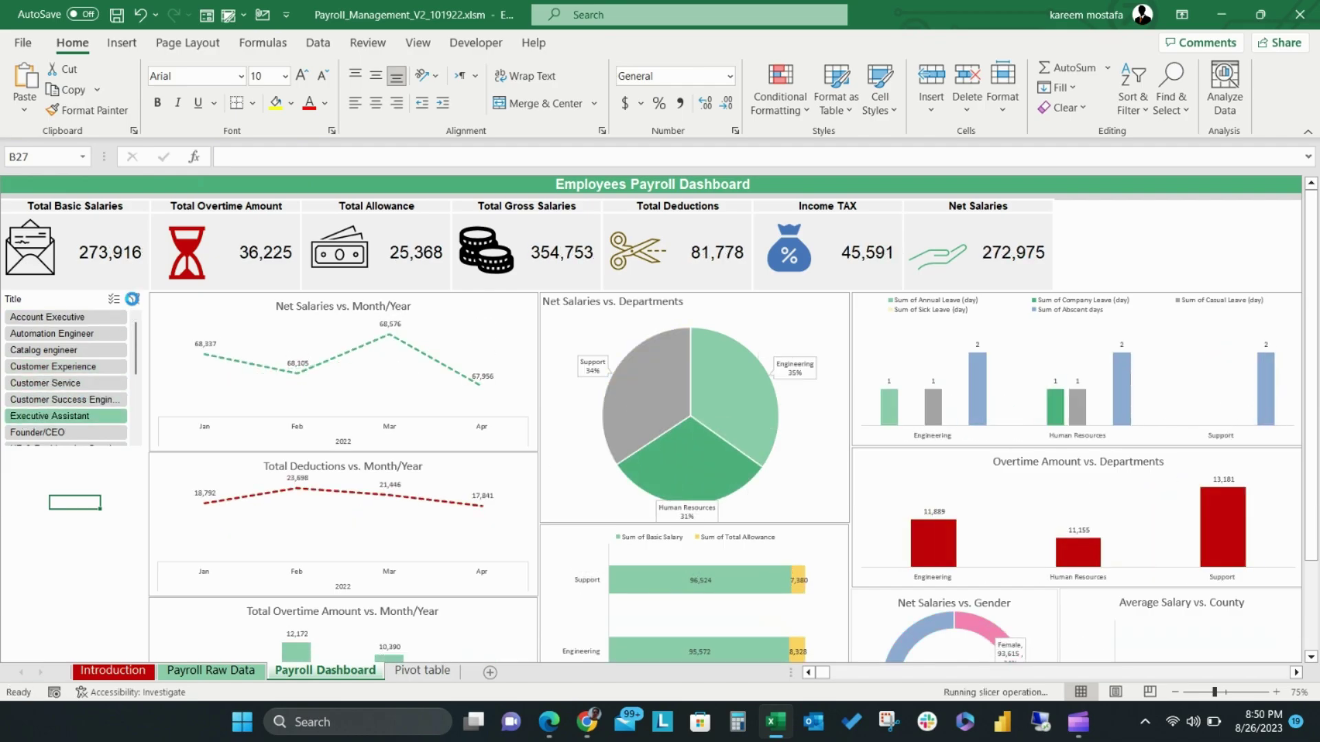
click(134, 299)
click(76, 318)
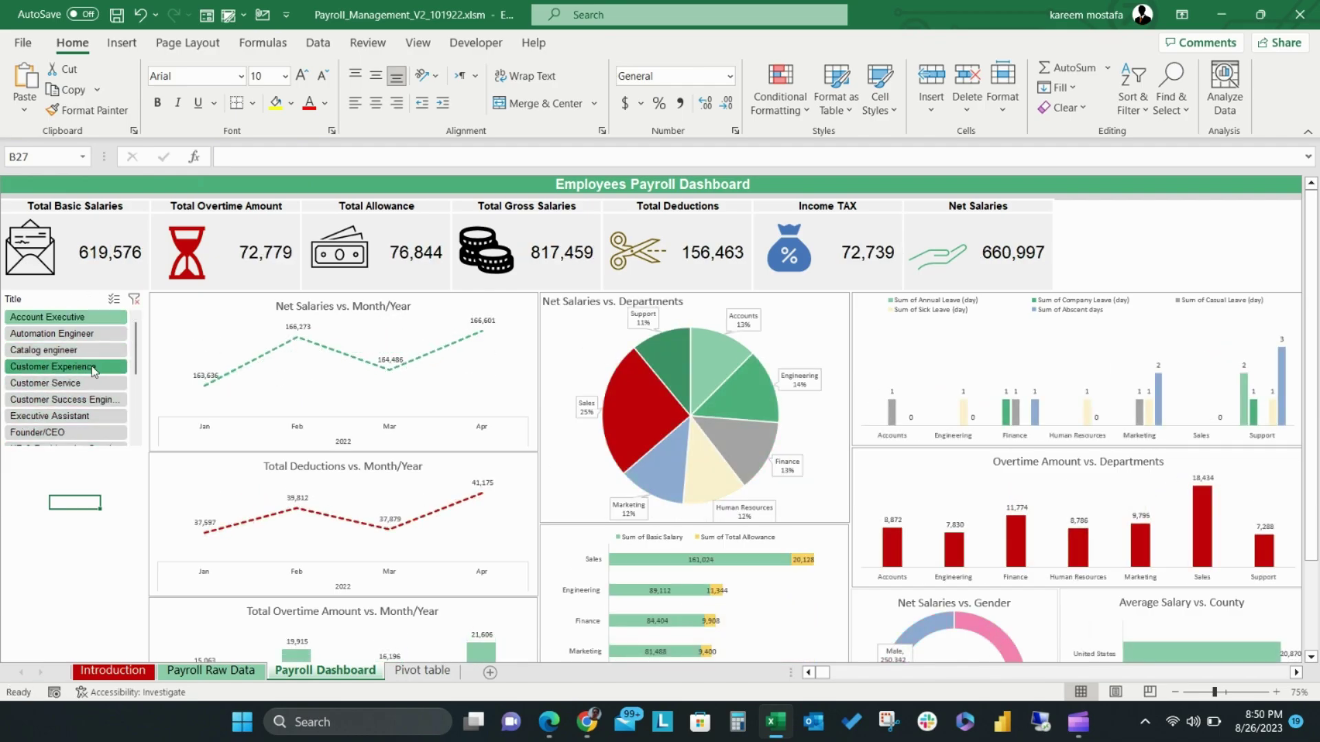
click(134, 299)
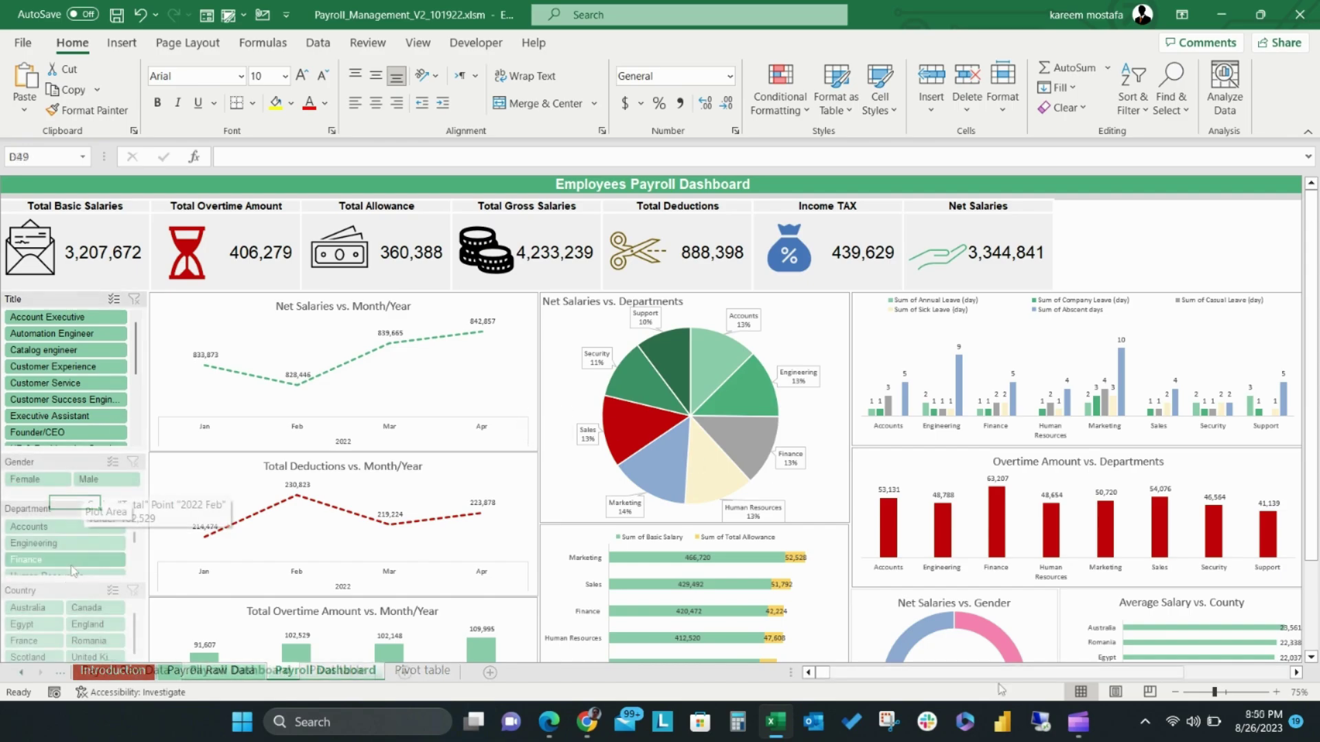
- Test the Gender slicer with Male, clear the Gender and Department filters, and filter the Country slicer to Scotland and France in turn
scroll(69, 412, down, 1)
click(88, 409)
click(133, 395)
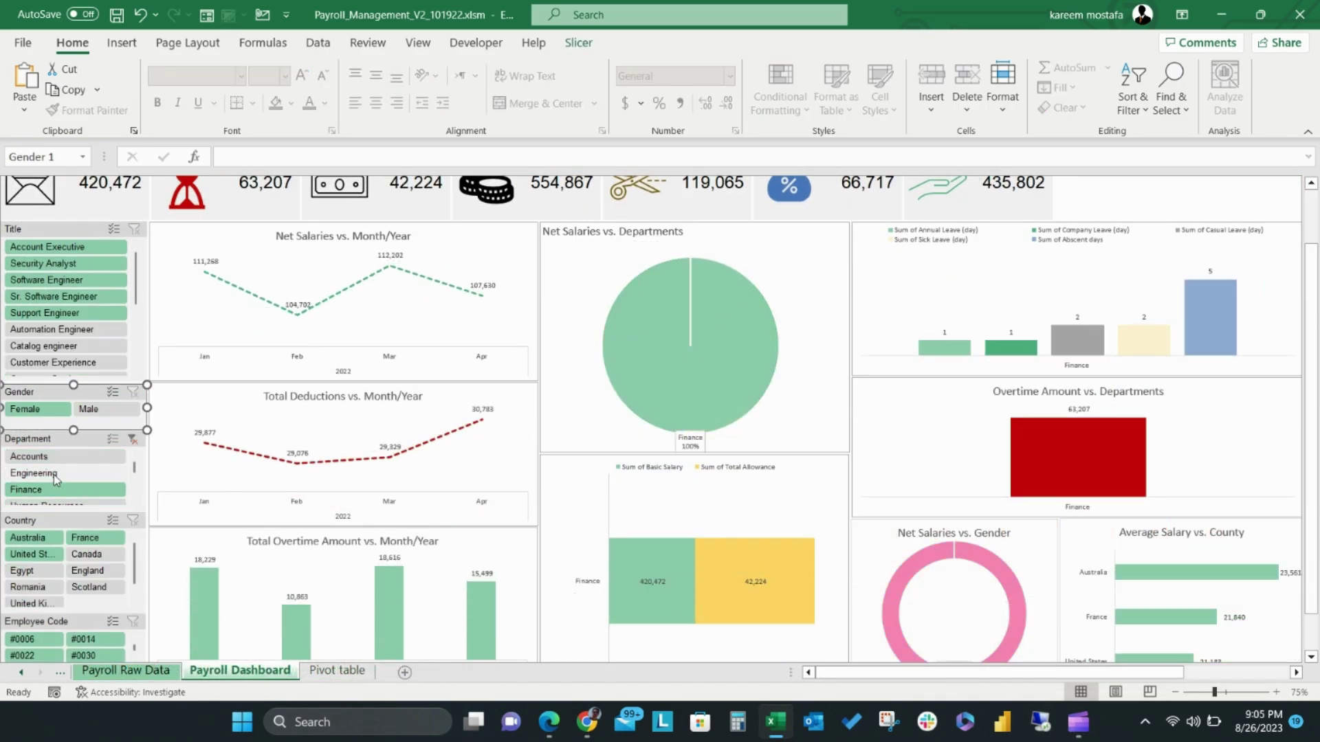
click(133, 439)
click(28, 587)
click(25, 571)
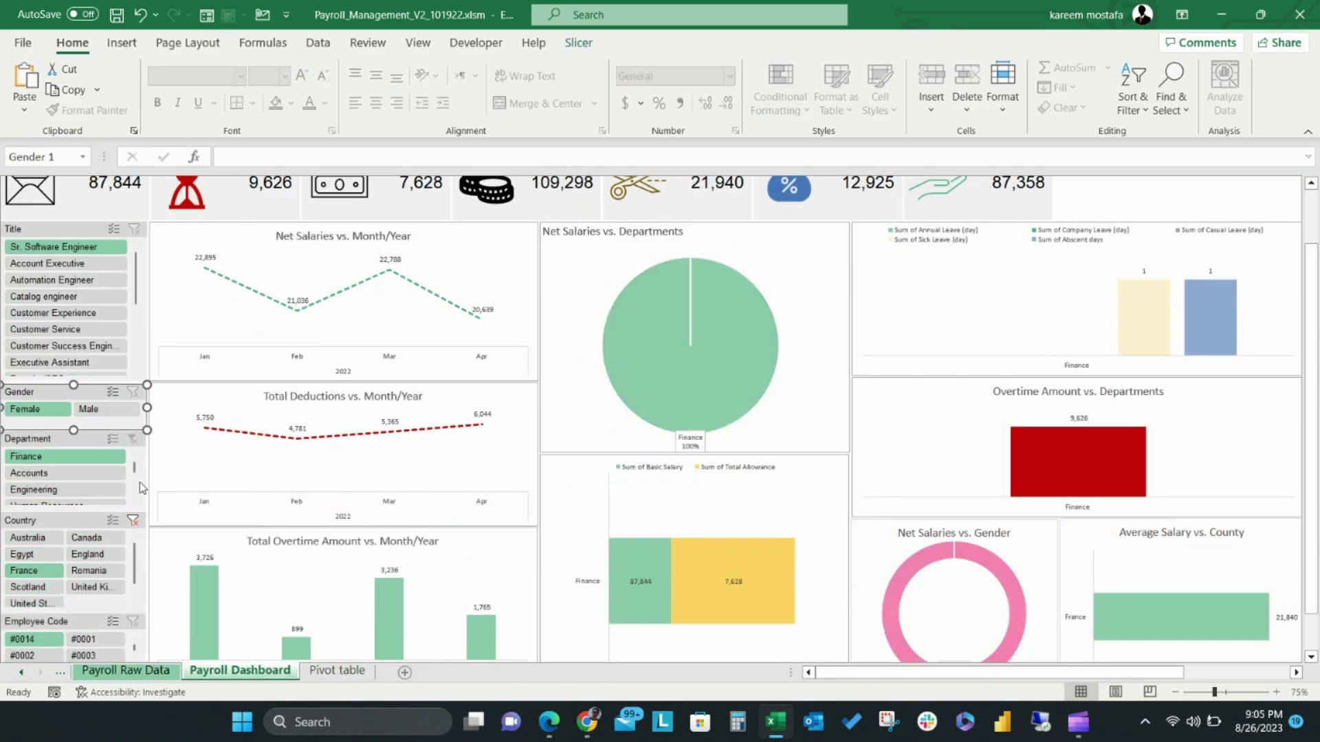
- Clear the Country slicer's filter
click(133, 521)
scroll(275, 370, up, 2)
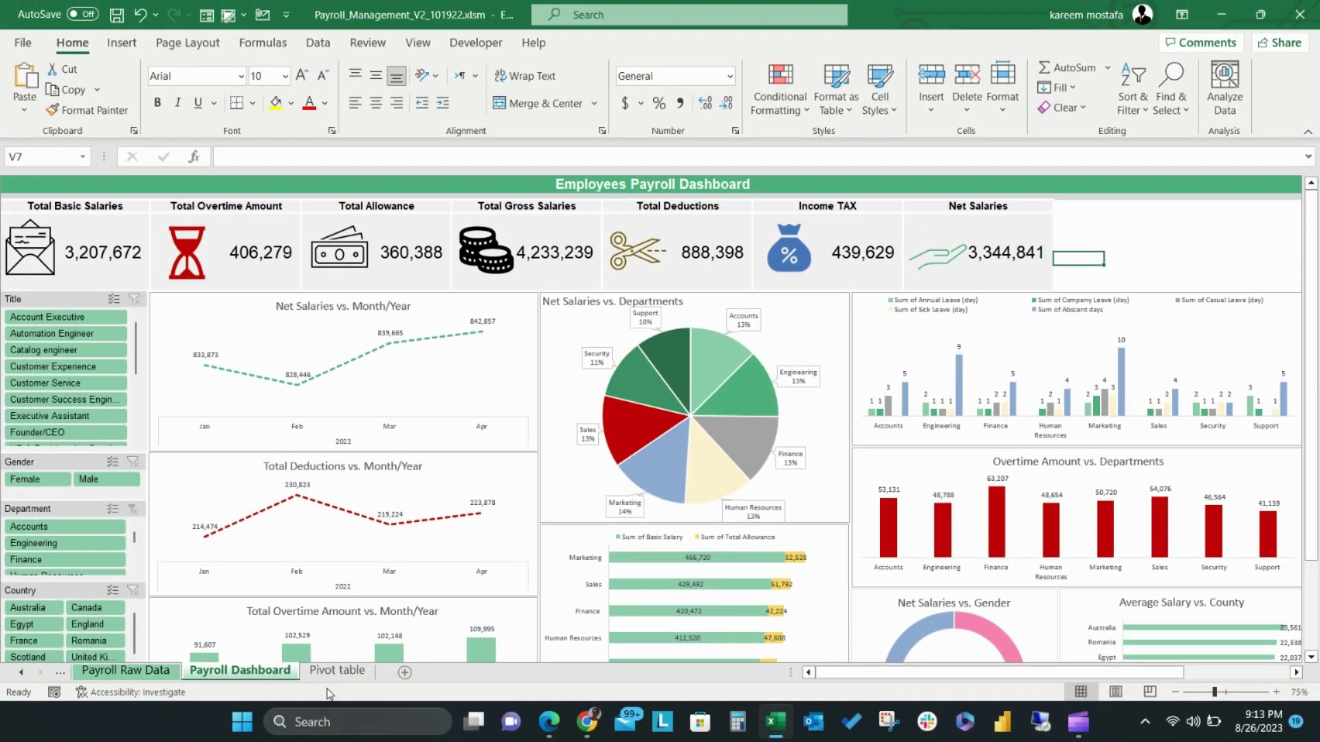
- Insert a Payroll Date timeline for the TopBarMetrics pivot table on the Pivot table sheet
click(337, 670)
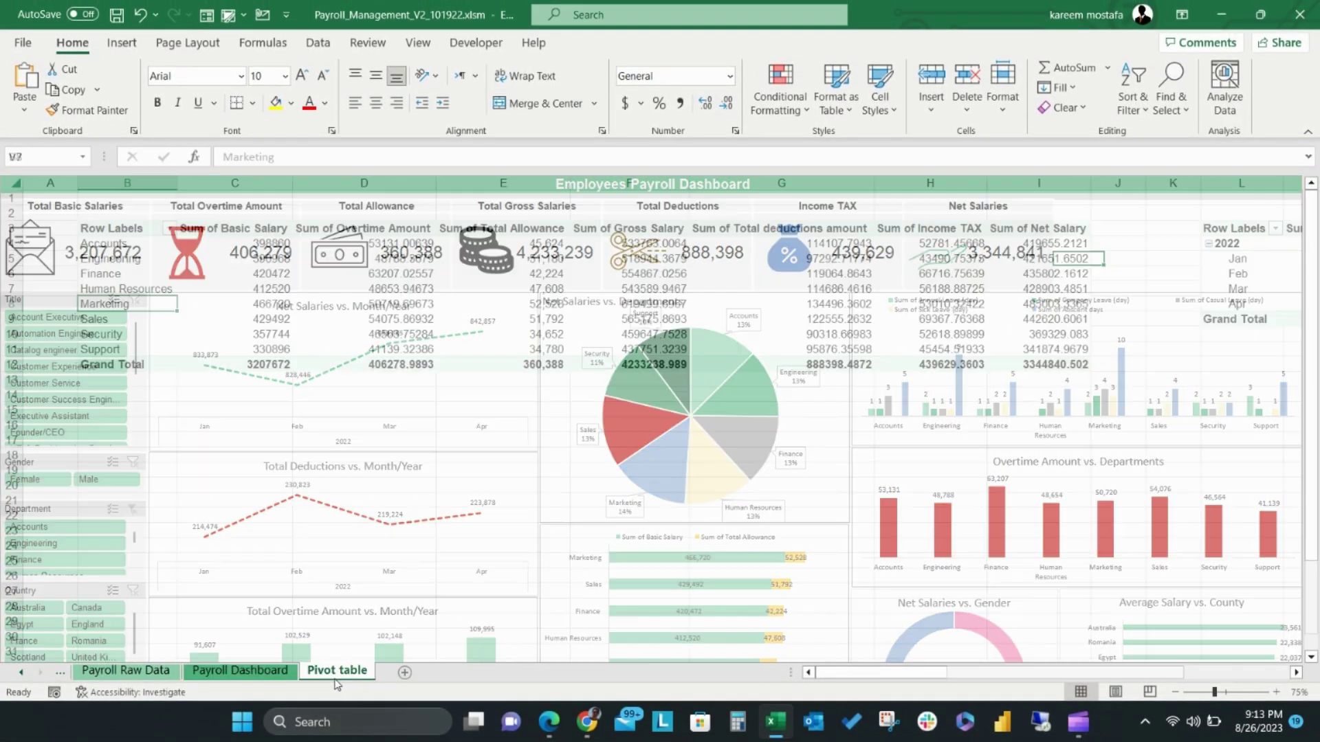
click(143, 296)
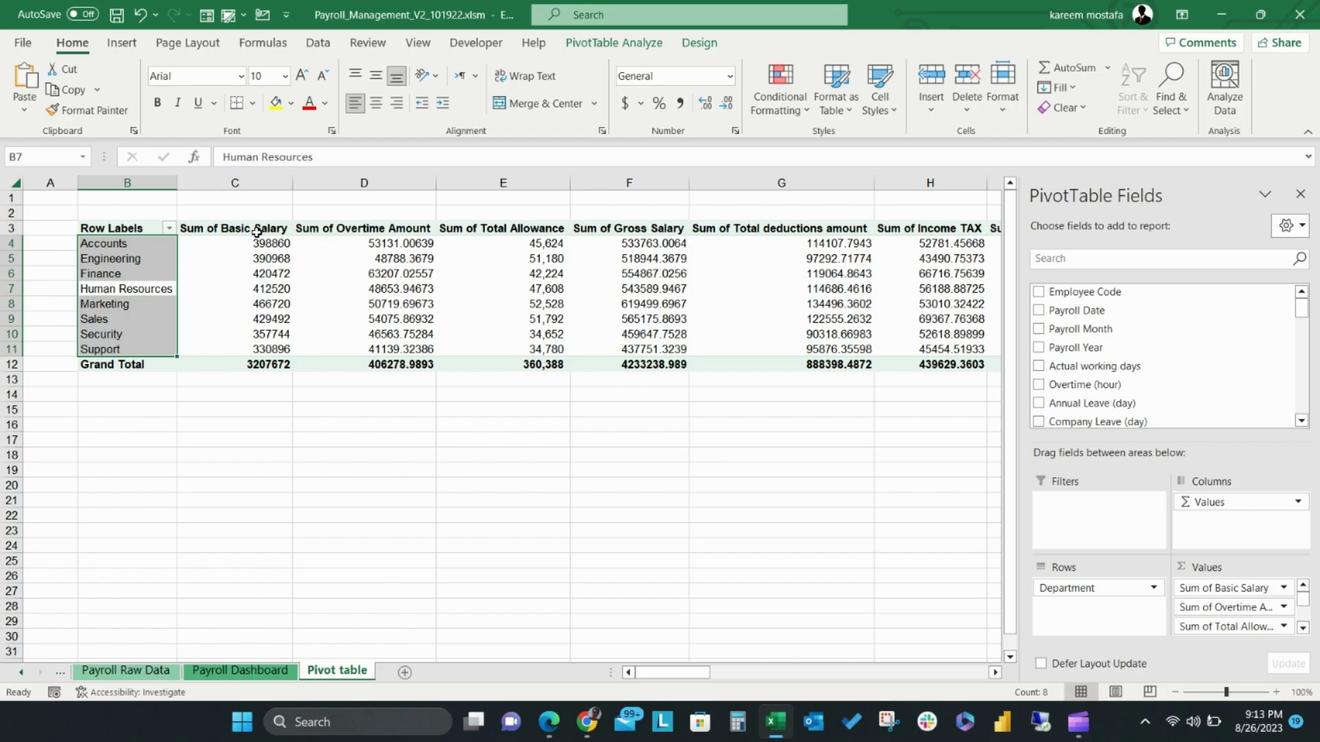
click(623, 45)
click(457, 95)
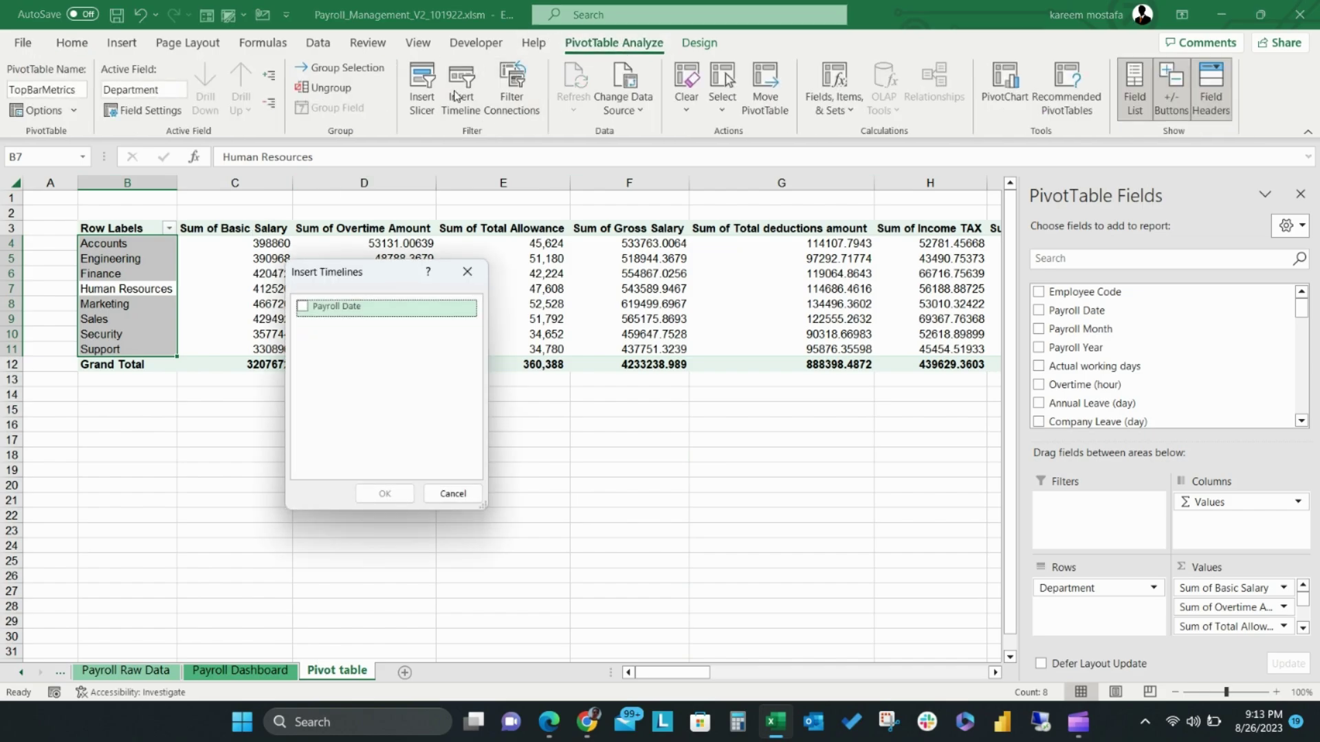
click(302, 307)
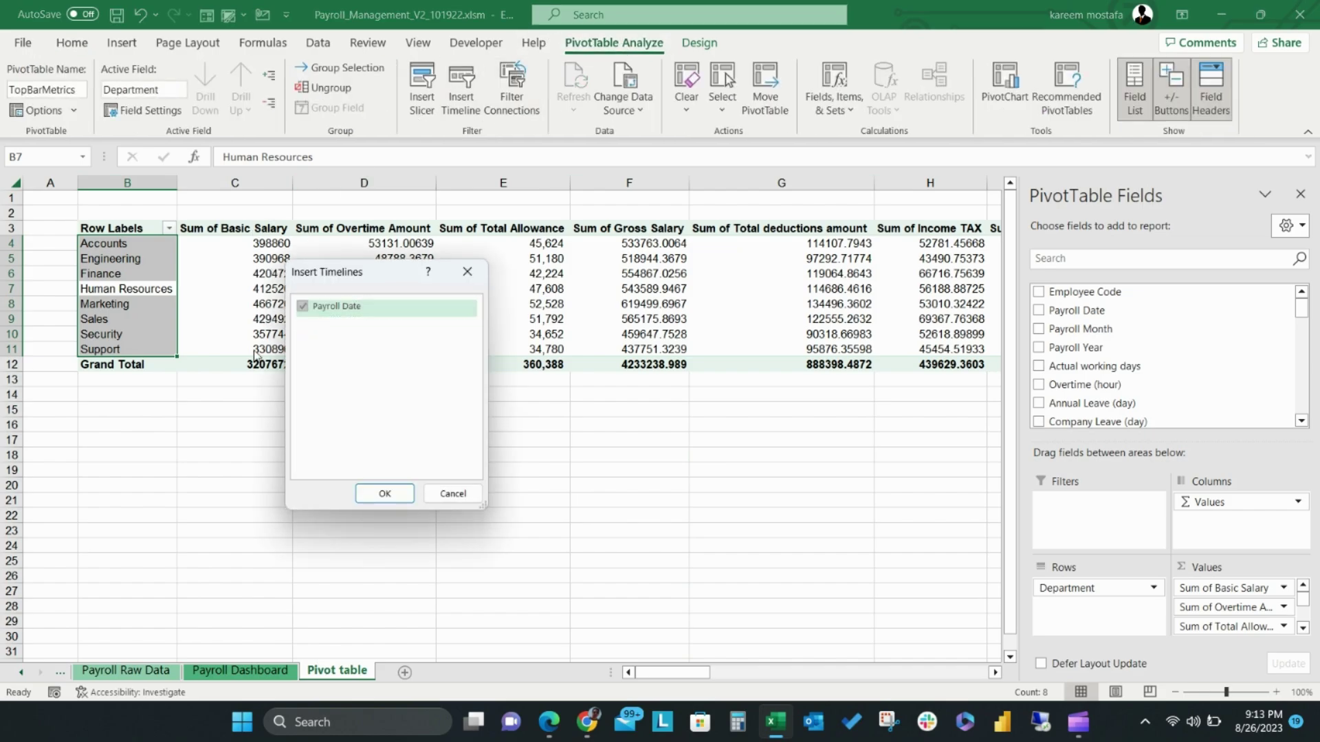
click(383, 495)
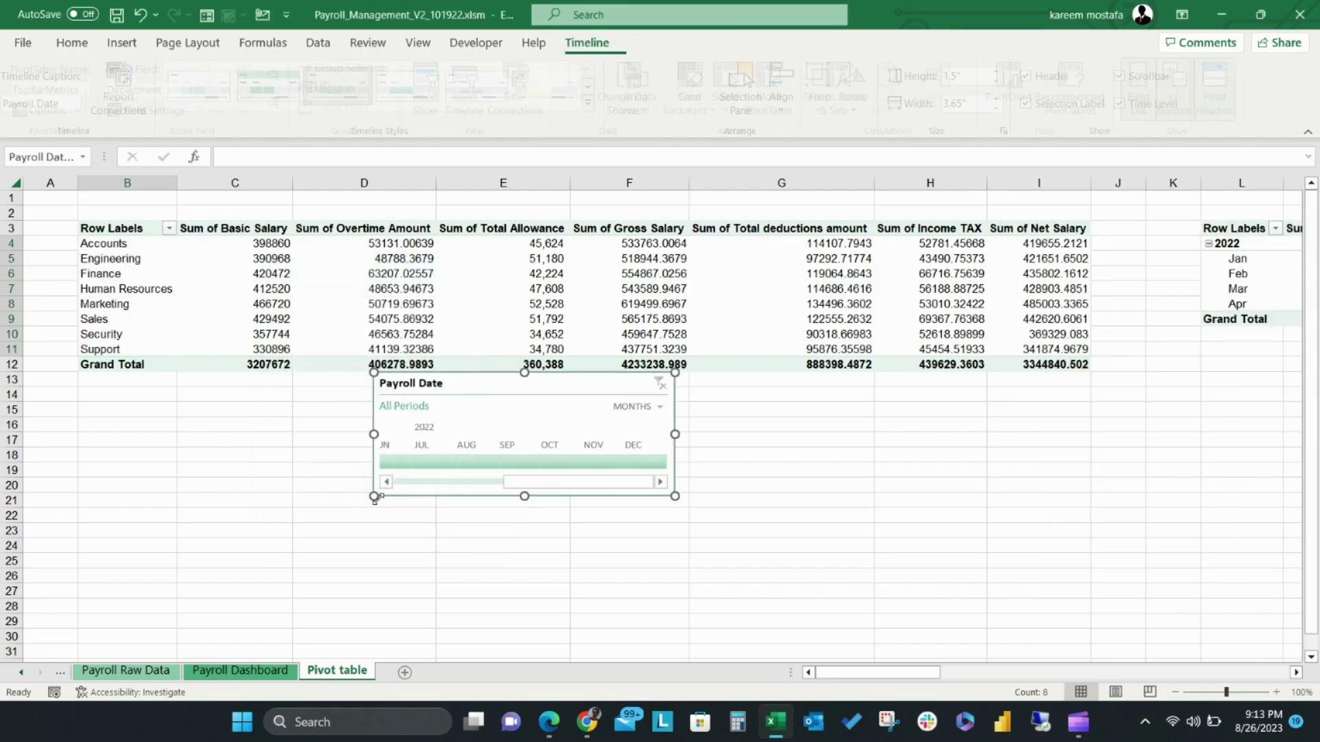
- Move the Payroll Date timeline to the Payroll Dashboard sheet, place it beside the Net Salaries card and widen it to about 4.04"
right_click(477, 385)
click(519, 24)
click(240, 670)
key(ctrl+v)
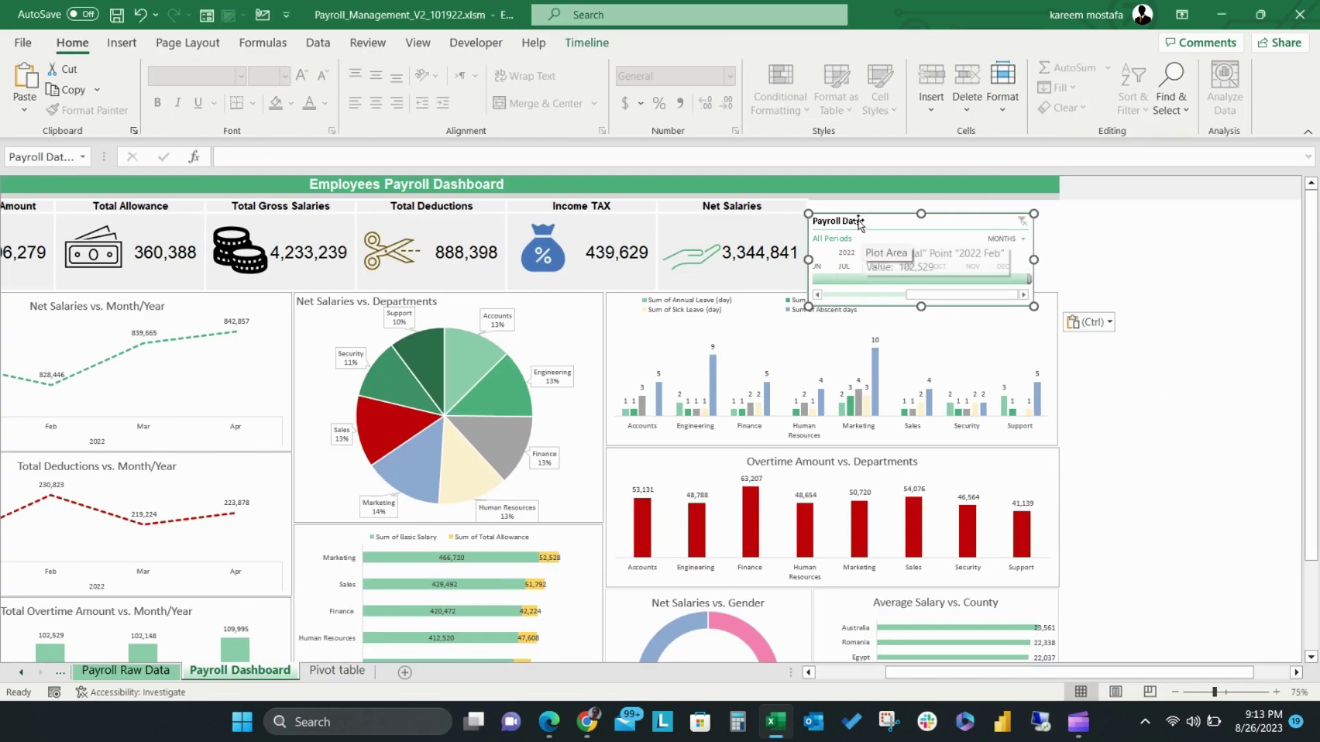
drag(859, 221, 861, 206)
drag(1034, 245, 1059, 245)
- Apply the custom timeline style with the green header to the Payroll Date timeline
click(587, 43)
click(320, 118)
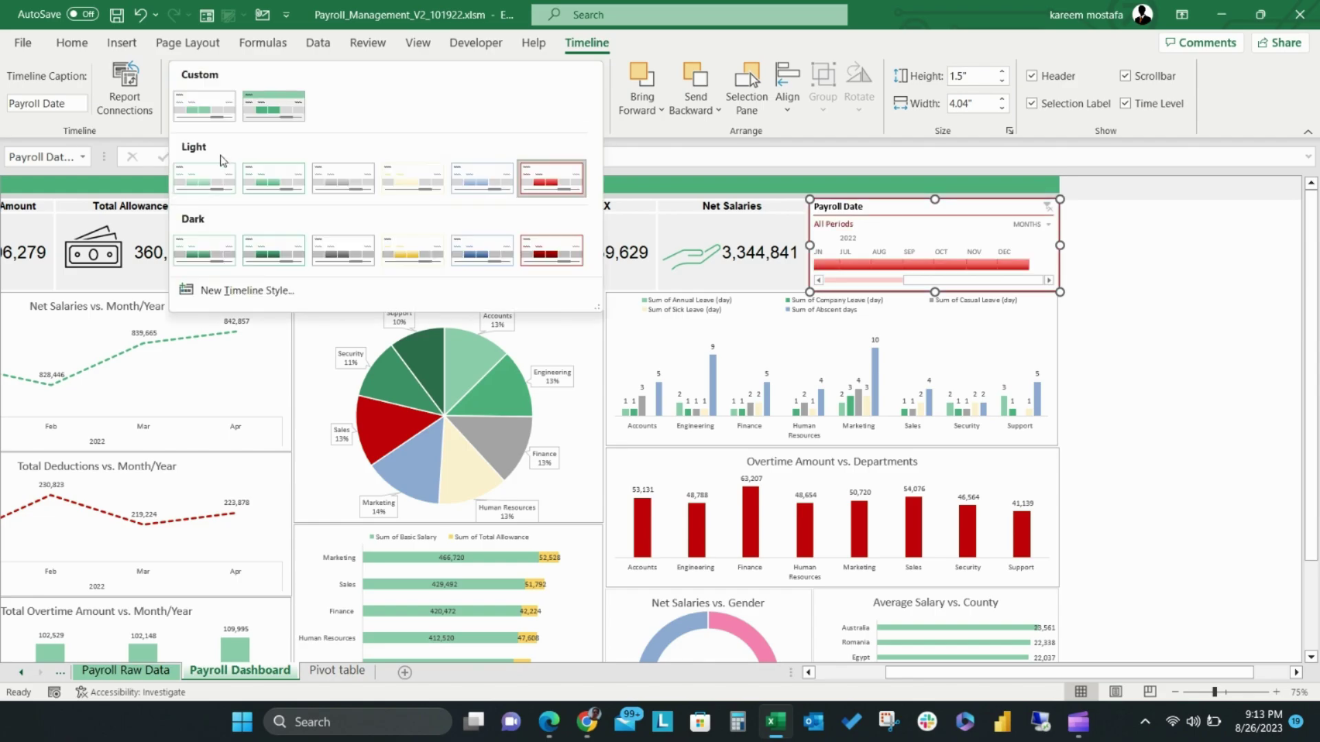
click(205, 178)
- Connect the Payroll Date timeline to every report on the Pivot table sheet, from AverageSalaryVsCountry through TotalDeductionsLineChart
right_click(1141, 206)
click(1046, 378)
click(869, 130)
click(869, 148)
click(869, 166)
click(869, 185)
click(869, 203)
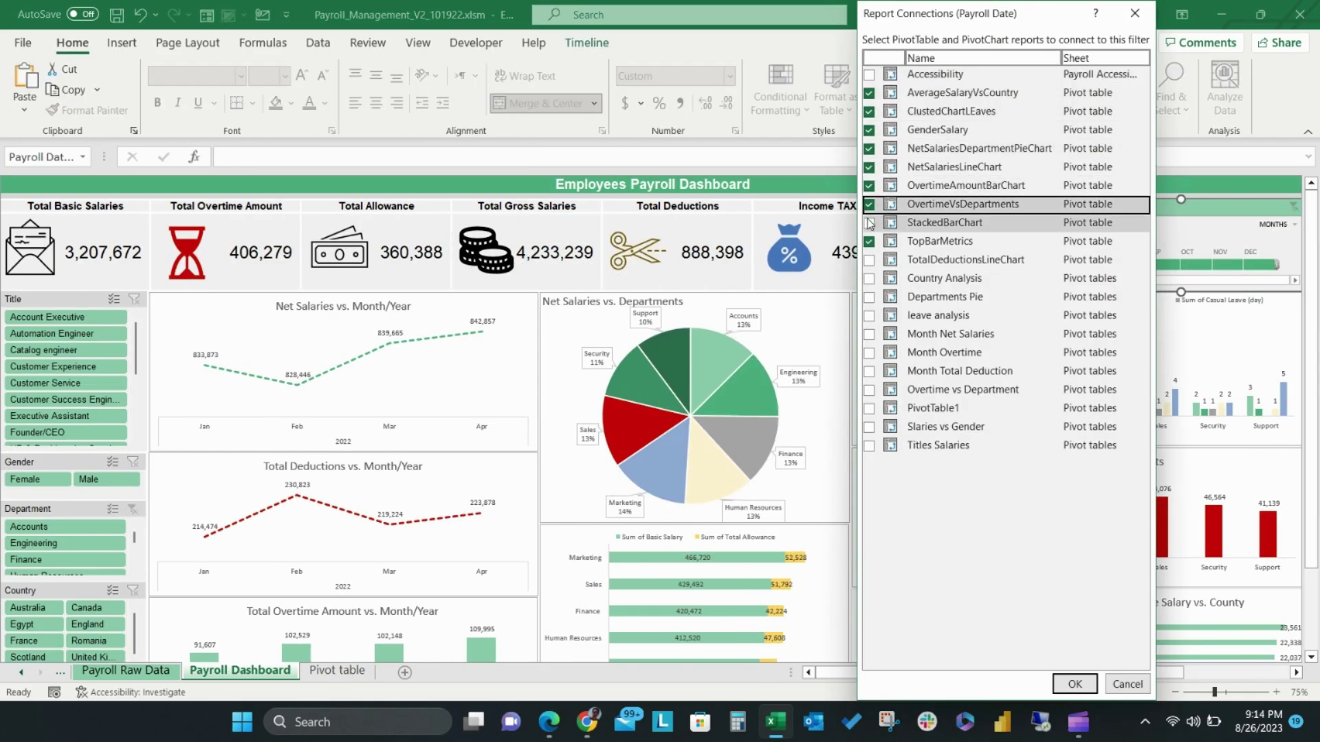
click(869, 223)
click(869, 260)
click(1074, 684)
scroll(641, 435, down, 2)
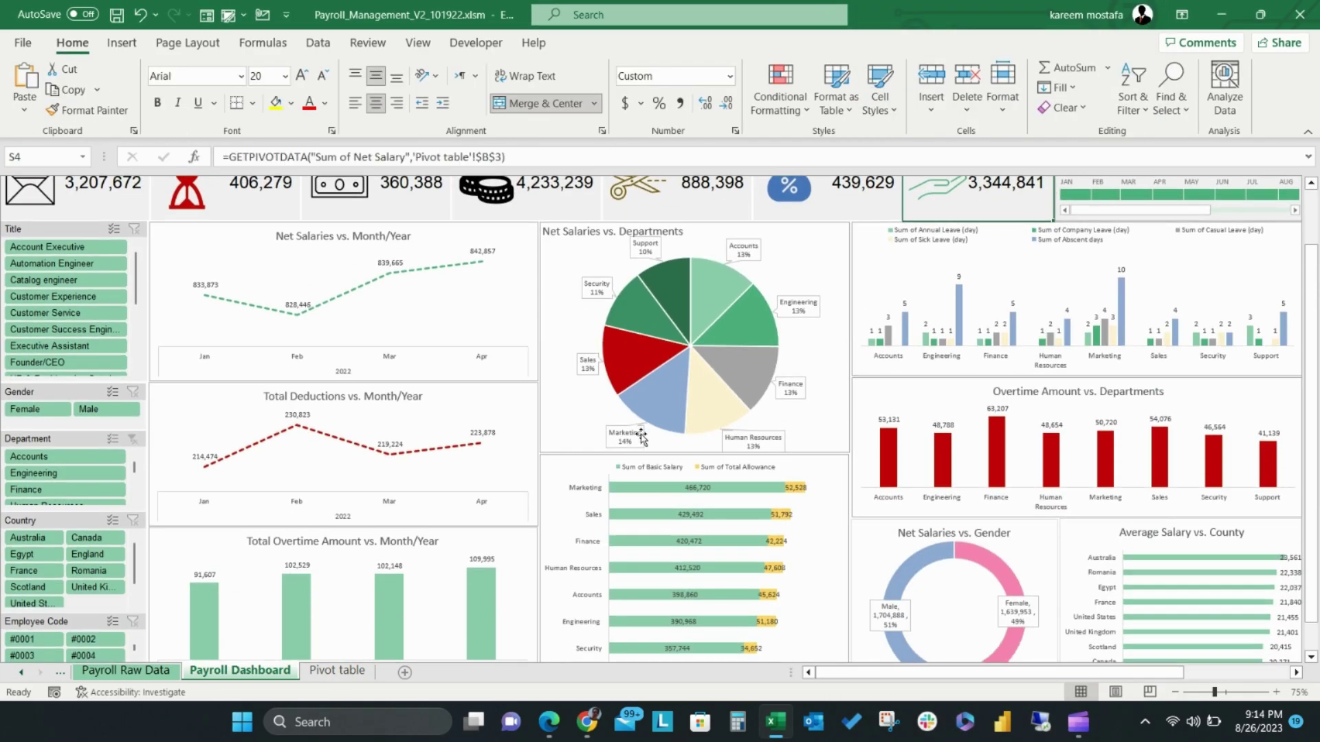
scroll(641, 435, up, 2)
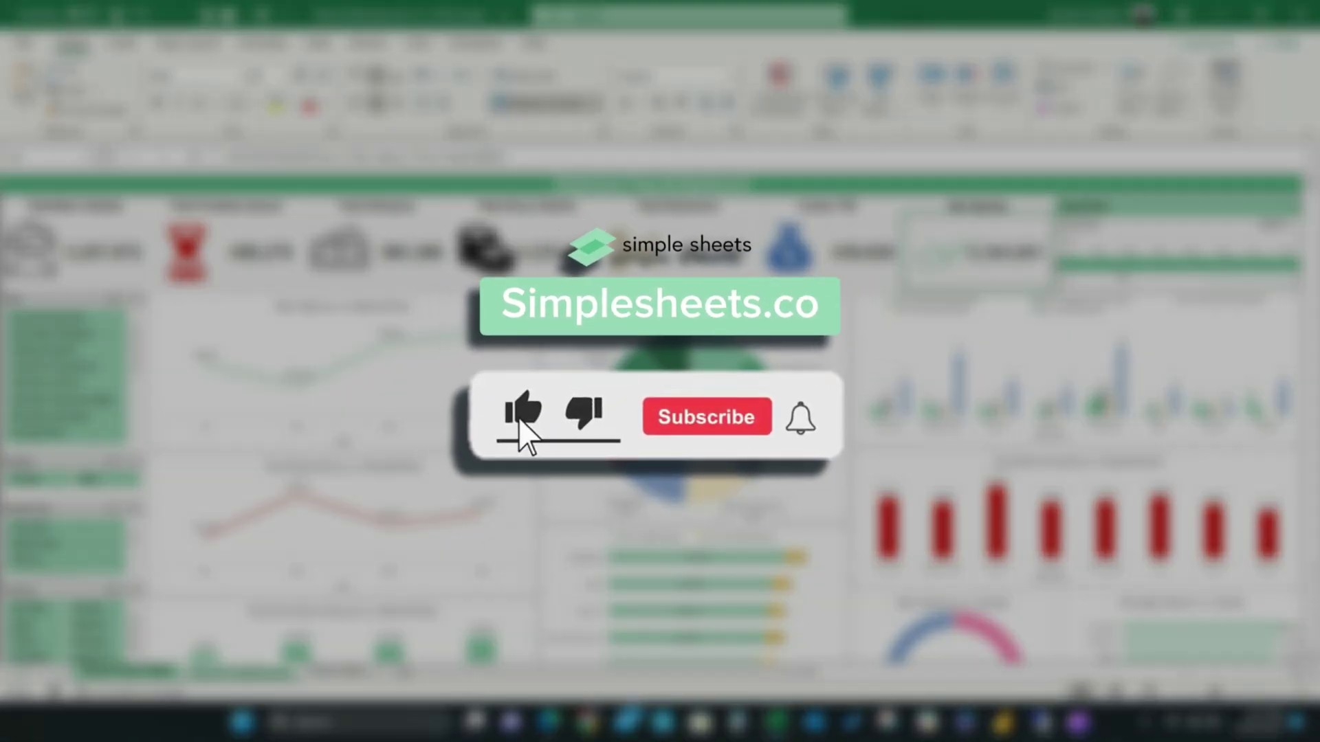